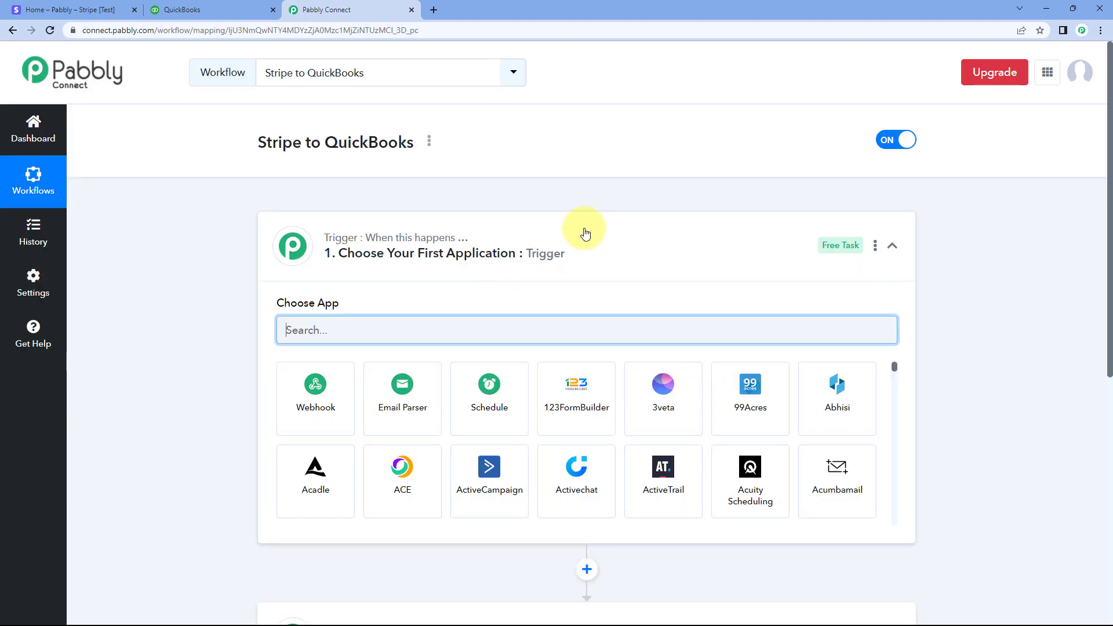
# Examine the trigger and action steps of the Stripe to QuickBooks workflow and the Stripe test dashboard
pyautogui.click(584, 232)
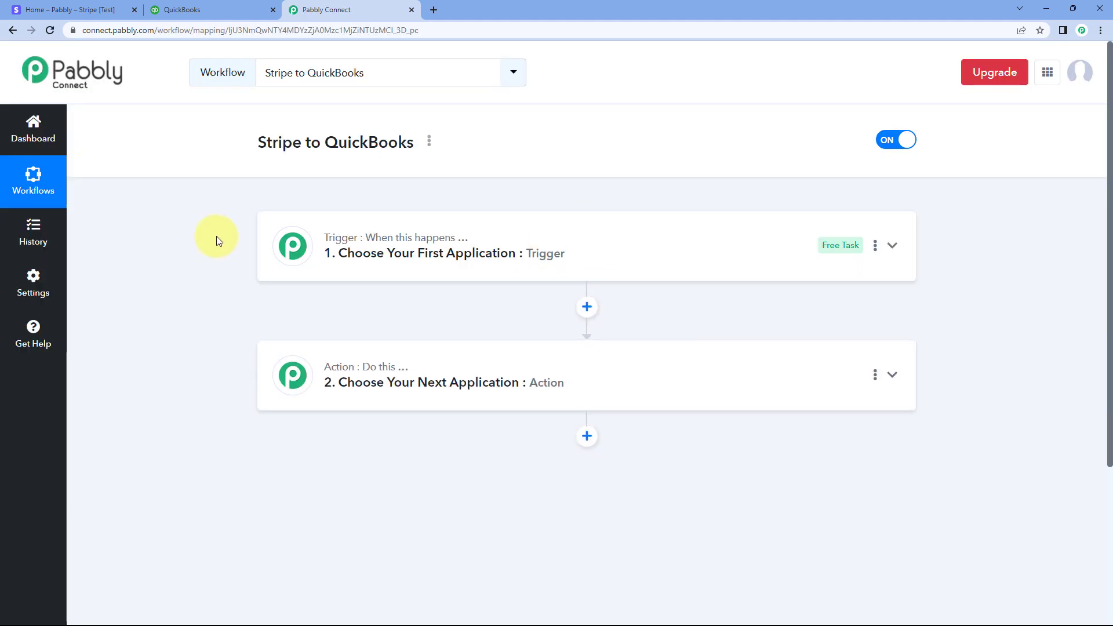
pyautogui.scroll(-1, 216, 238)
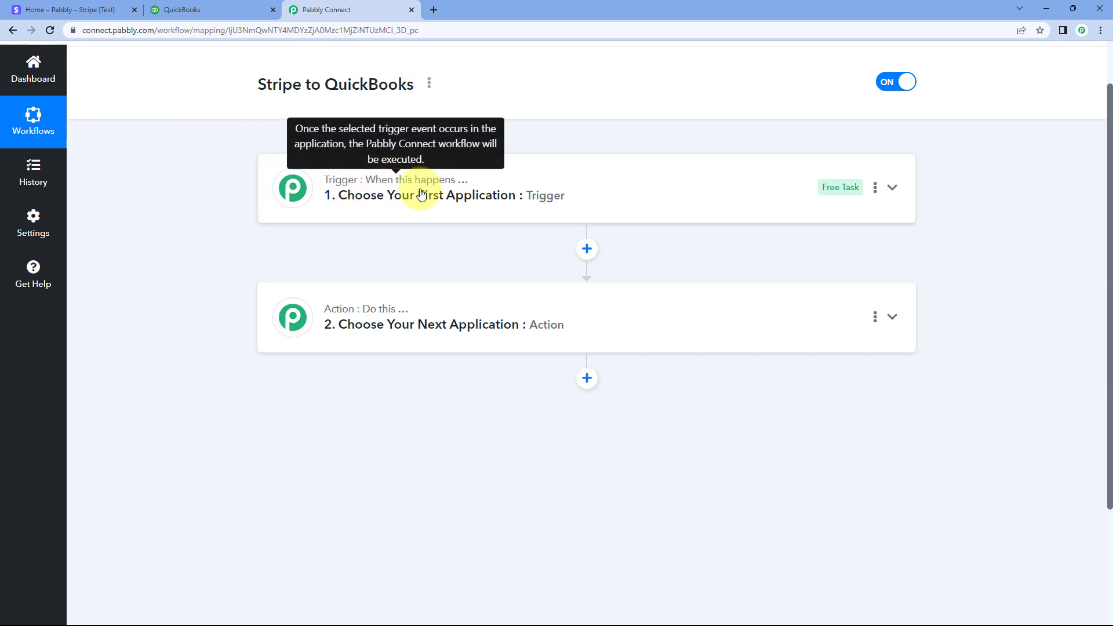
pyautogui.moveTo(332, 321)
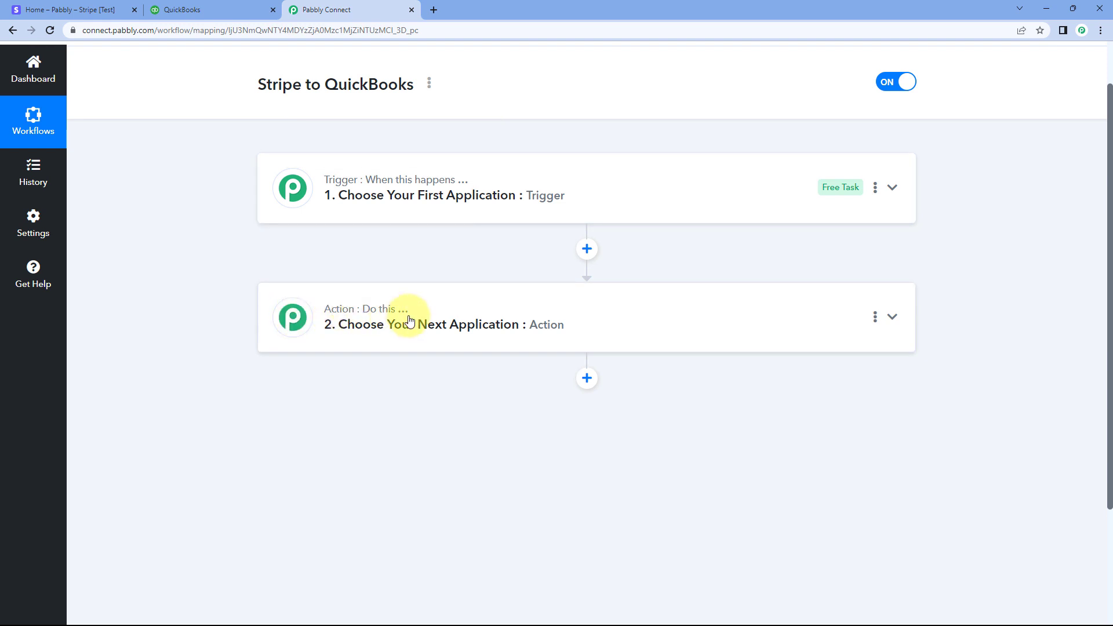
pyautogui.click(586, 189)
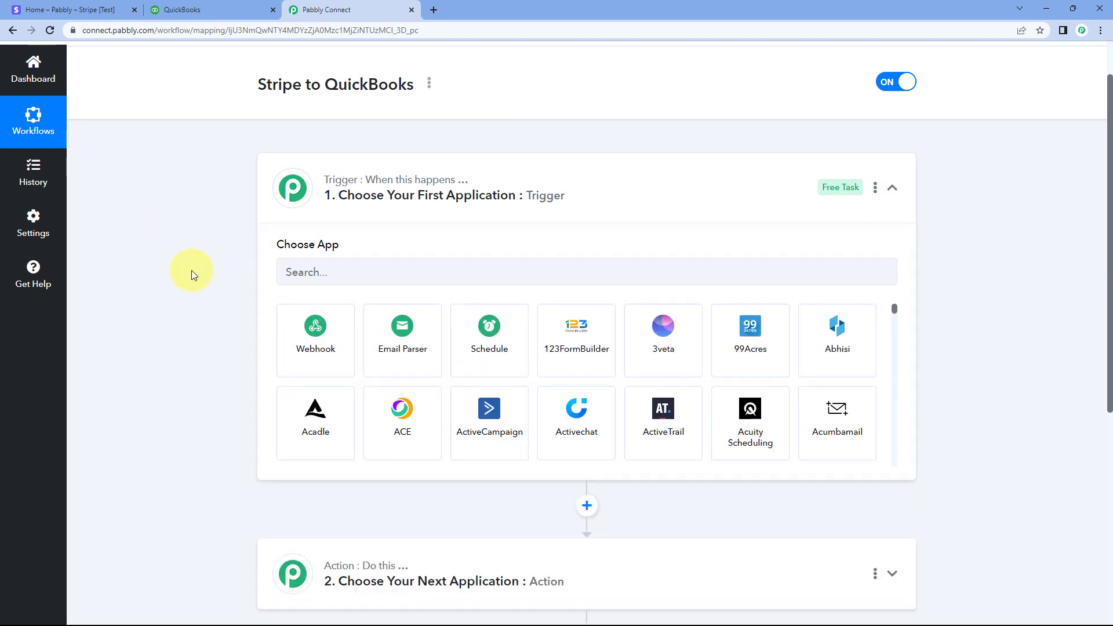
pyautogui.scroll(-1, 233, 253)
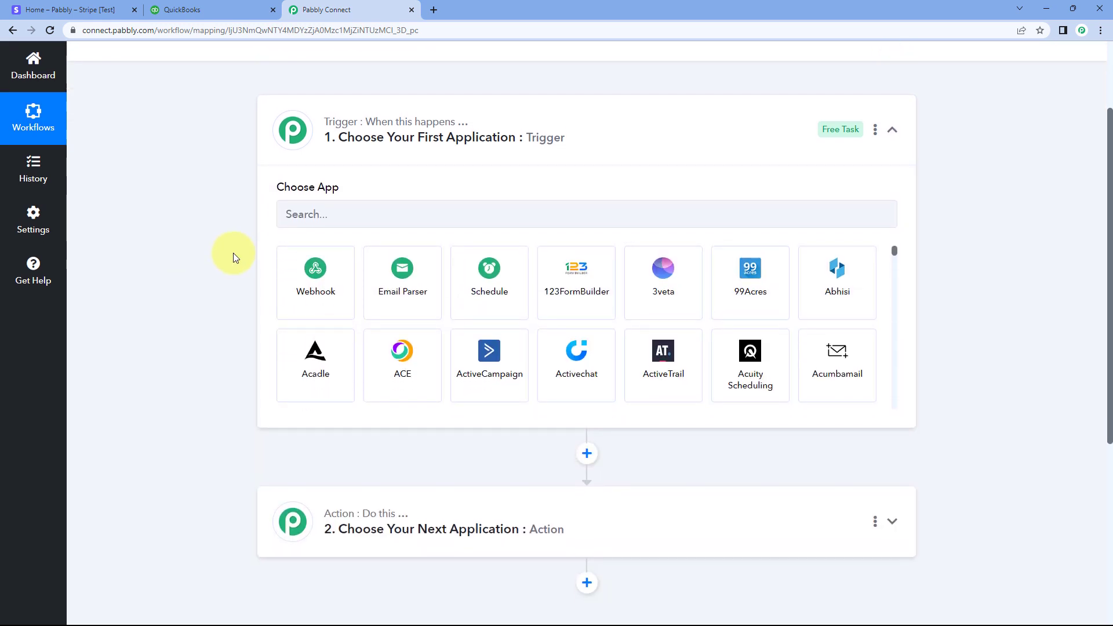
pyautogui.click(87, 9)
pyautogui.click(330, 6)
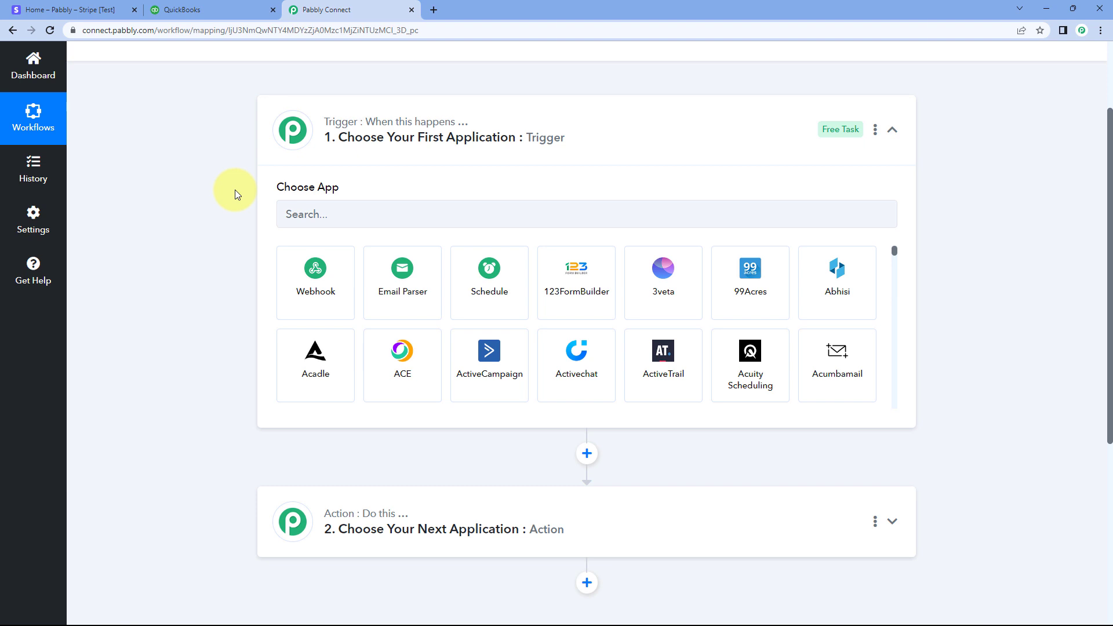
pyautogui.click(64, 9)
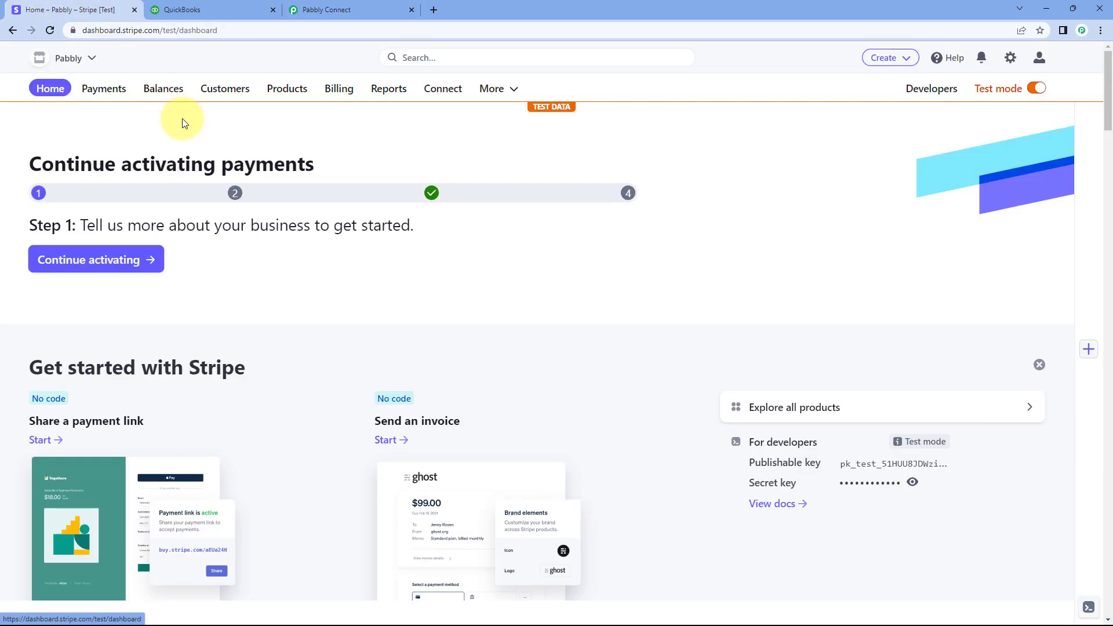
pyautogui.click(387, 5)
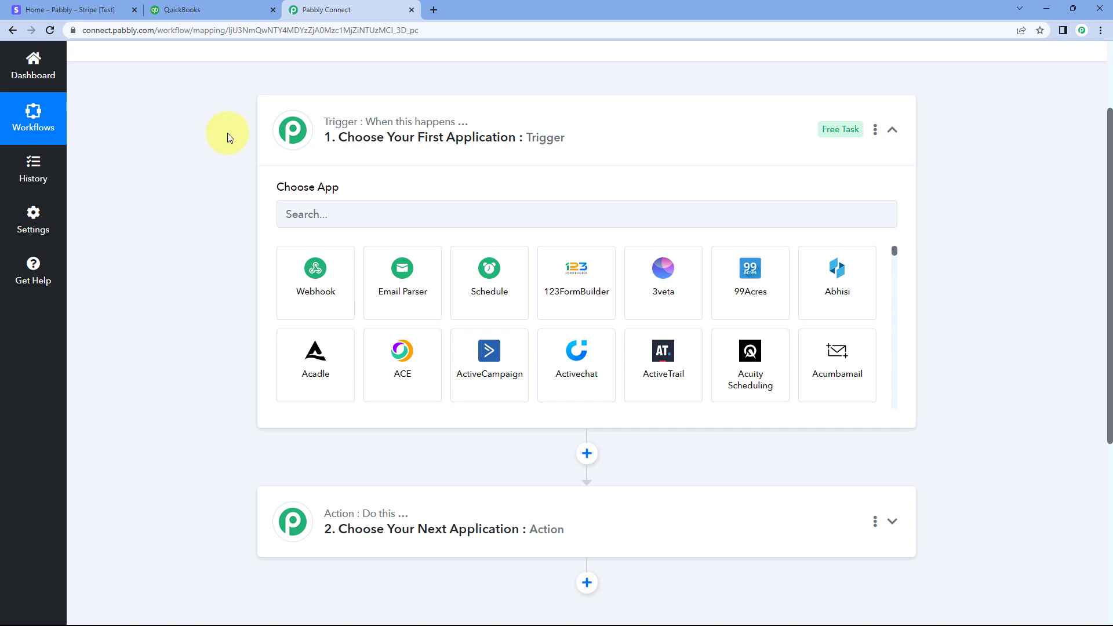
# Search the trigger's app list for Stripe and choose it as the workflow's first application
pyautogui.scroll(-1, 225, 151)
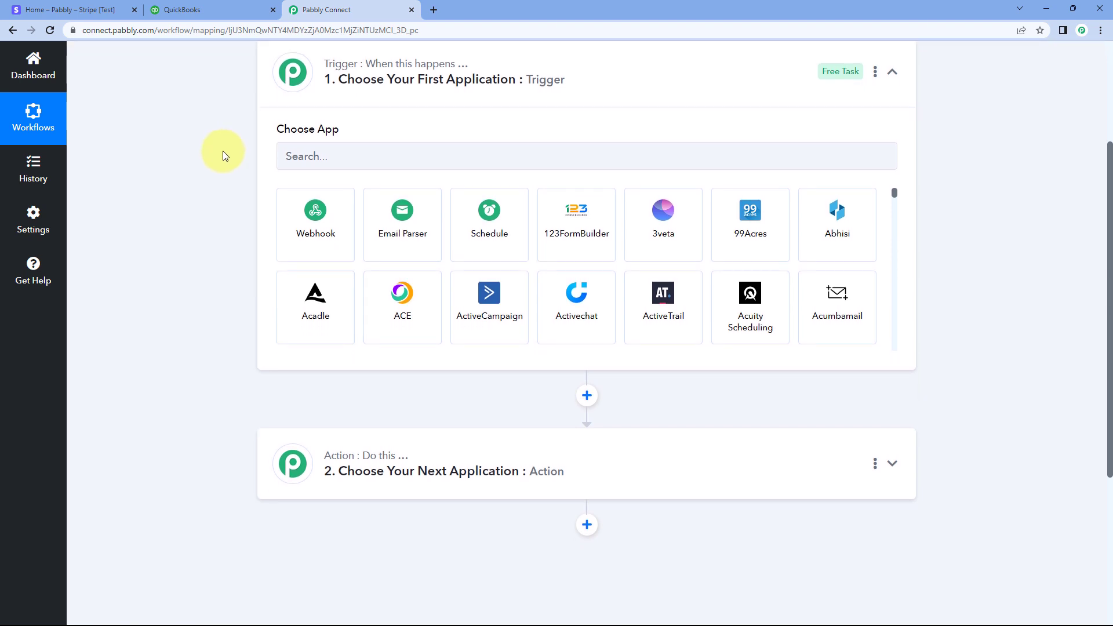
pyautogui.scroll(-4, 217, 155)
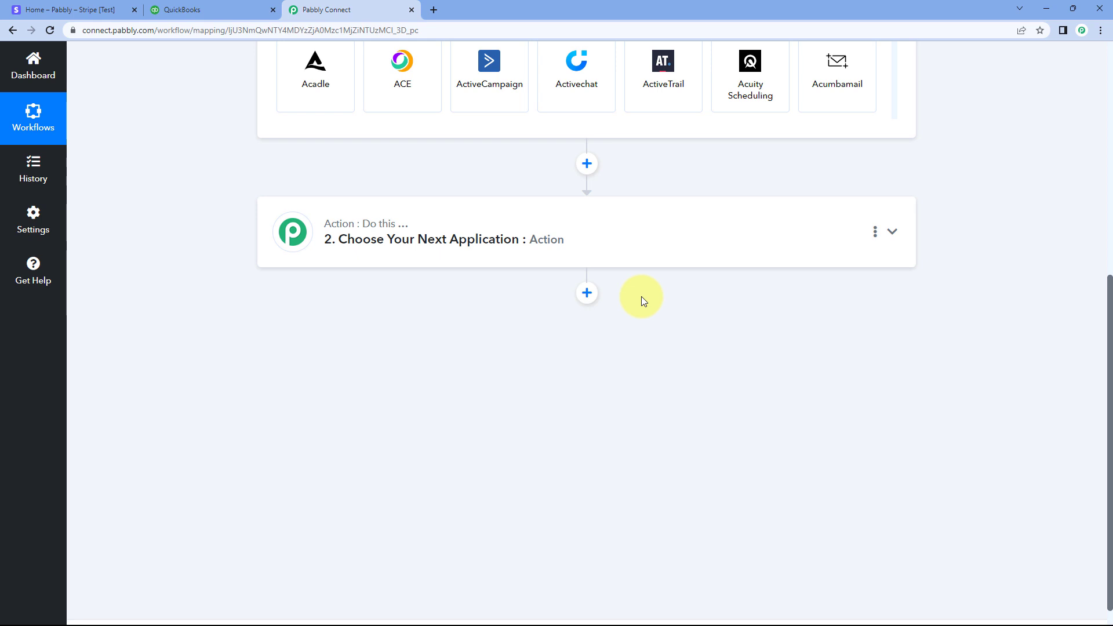
pyautogui.scroll(5, 641, 299)
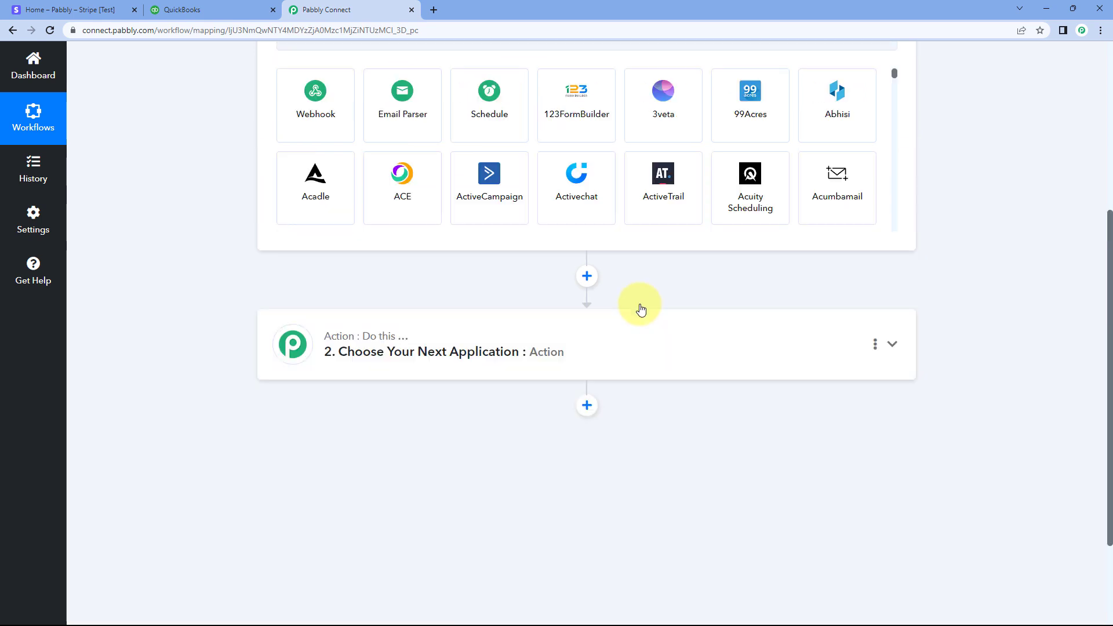
pyautogui.click(337, 215)
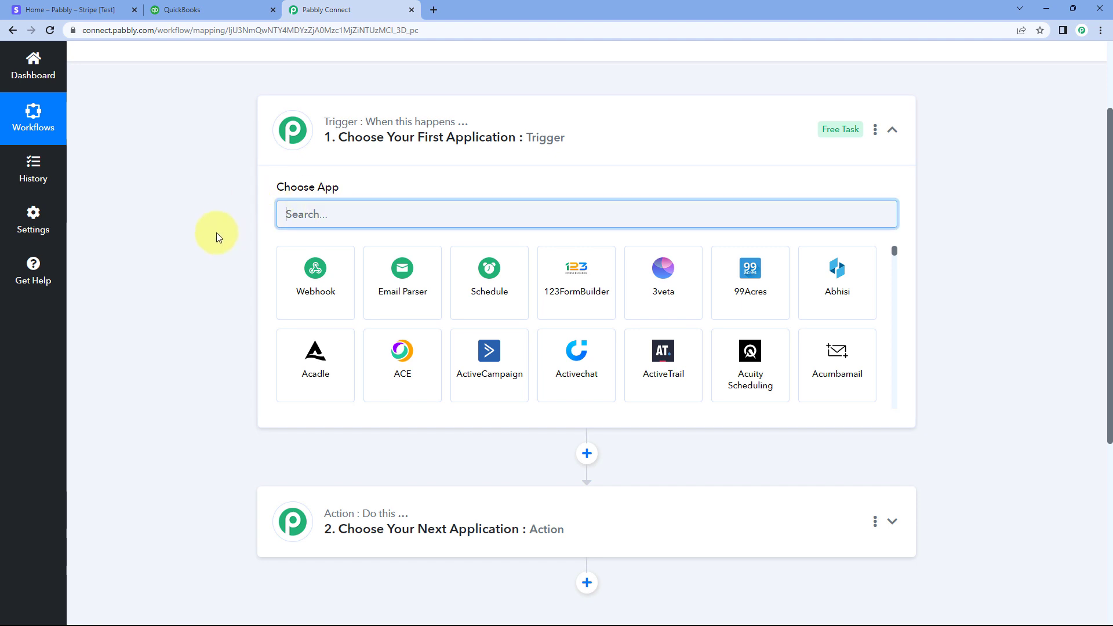
pyautogui.write('Stripe')
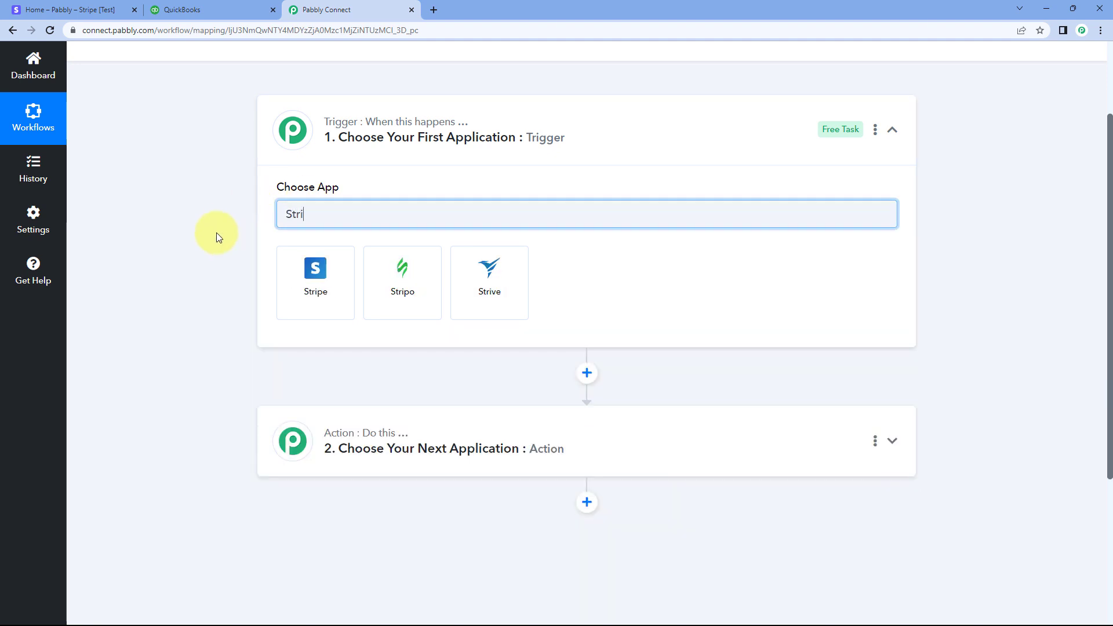
pyautogui.click(290, 276)
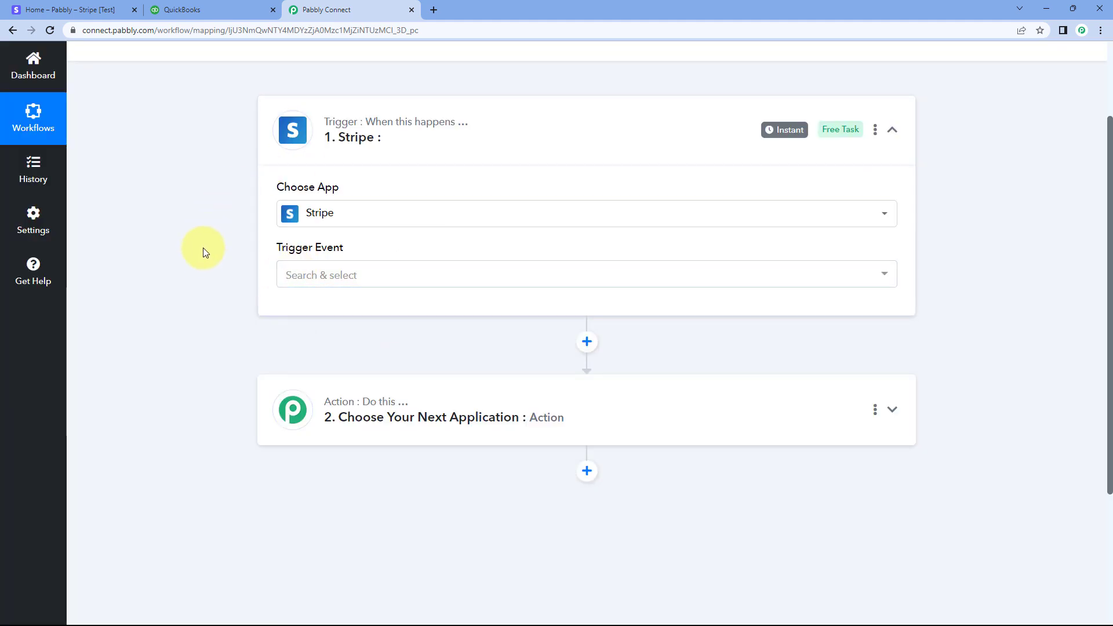
# Set the Stripe trigger event to New Charge
pyautogui.click(372, 274)
pyautogui.scroll(-2, 230, 283)
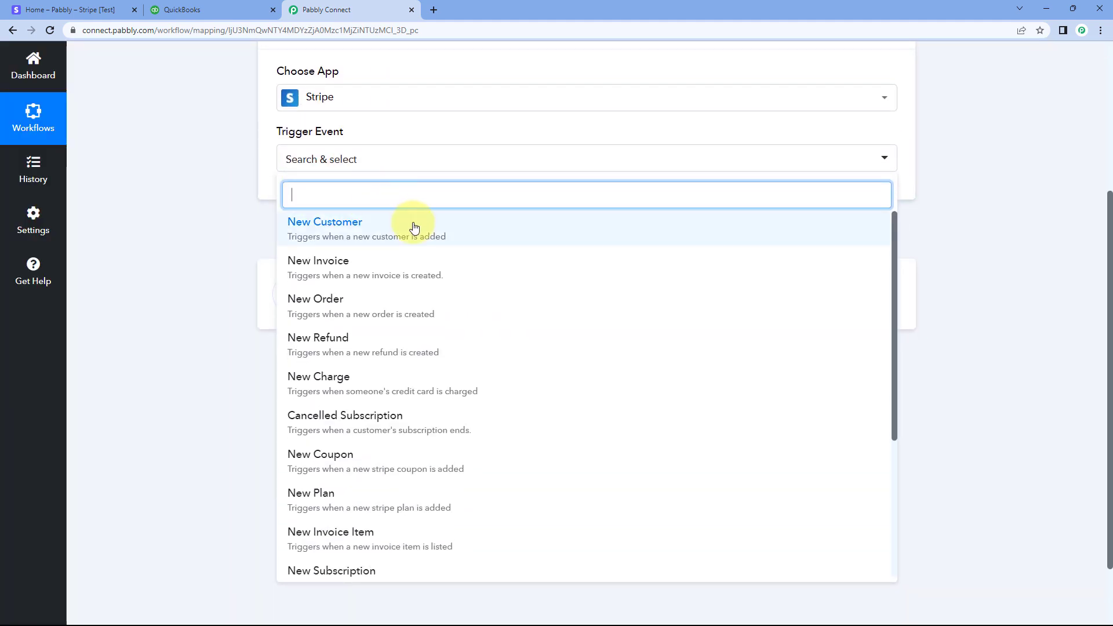
pyautogui.click(351, 377)
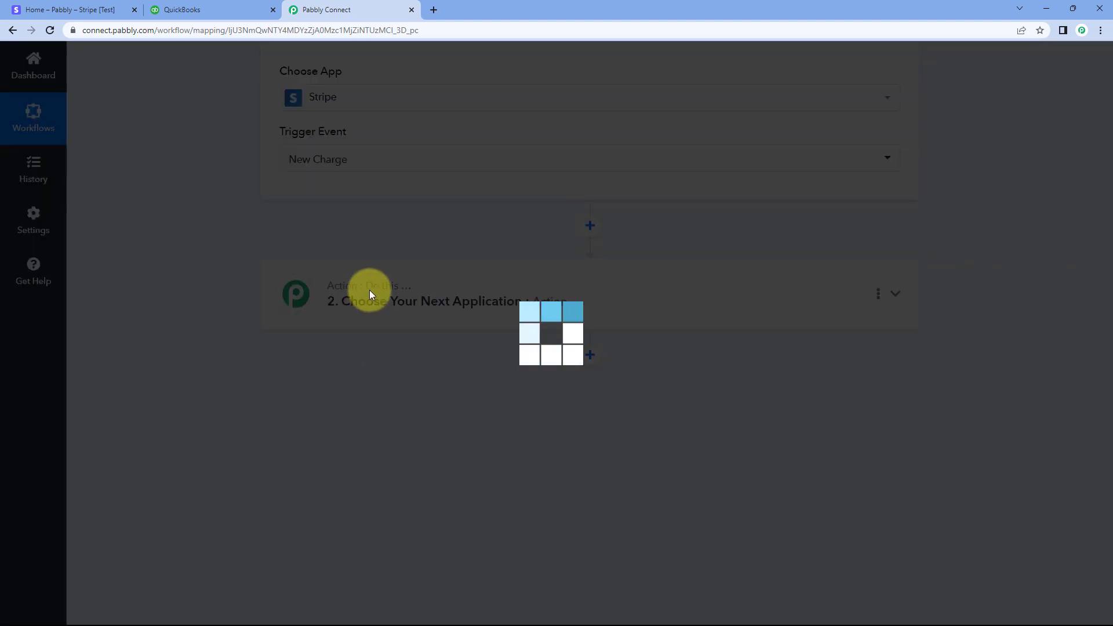
pyautogui.scroll(1, 235, 261)
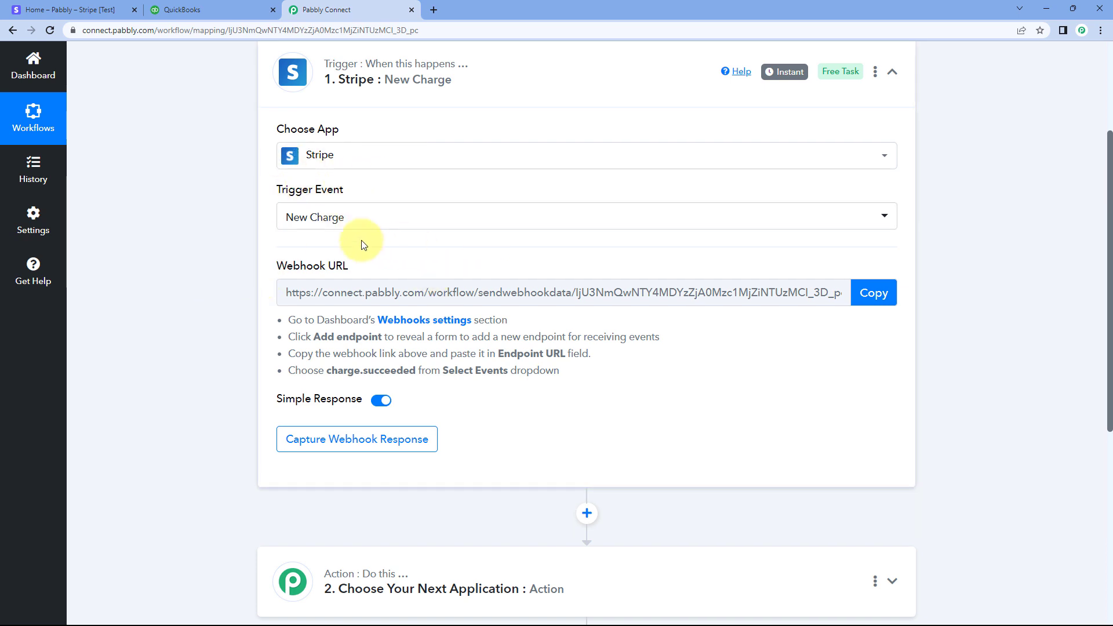
pyautogui.moveTo(346, 265)
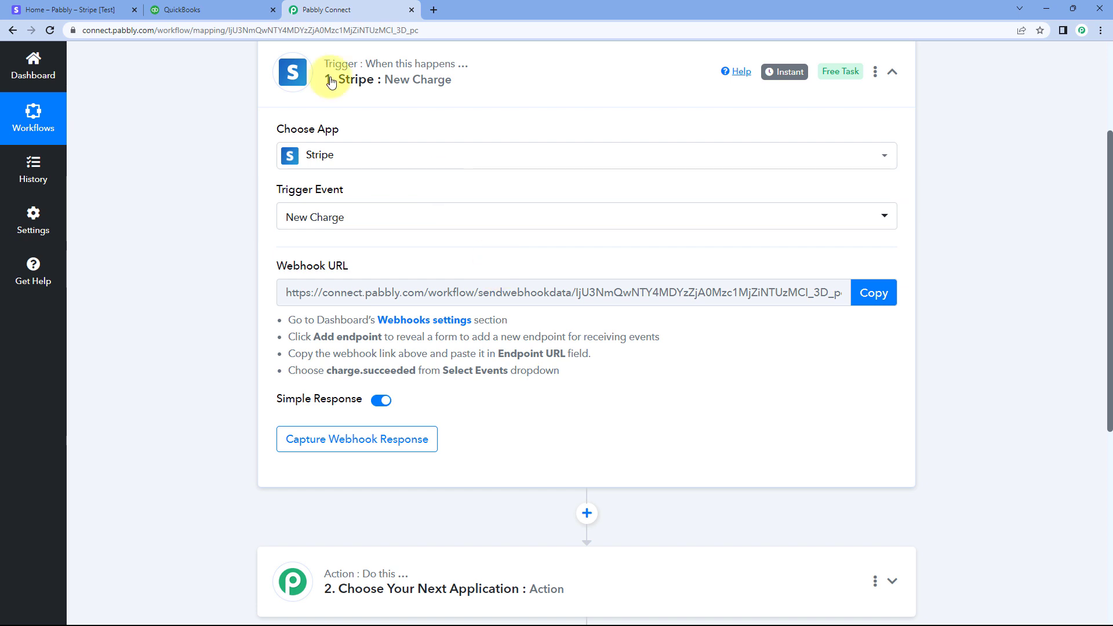
# Review the webhook setup instructions and copy the Stripe trigger's webhook URL
pyautogui.click(81, 10)
pyautogui.click(363, 9)
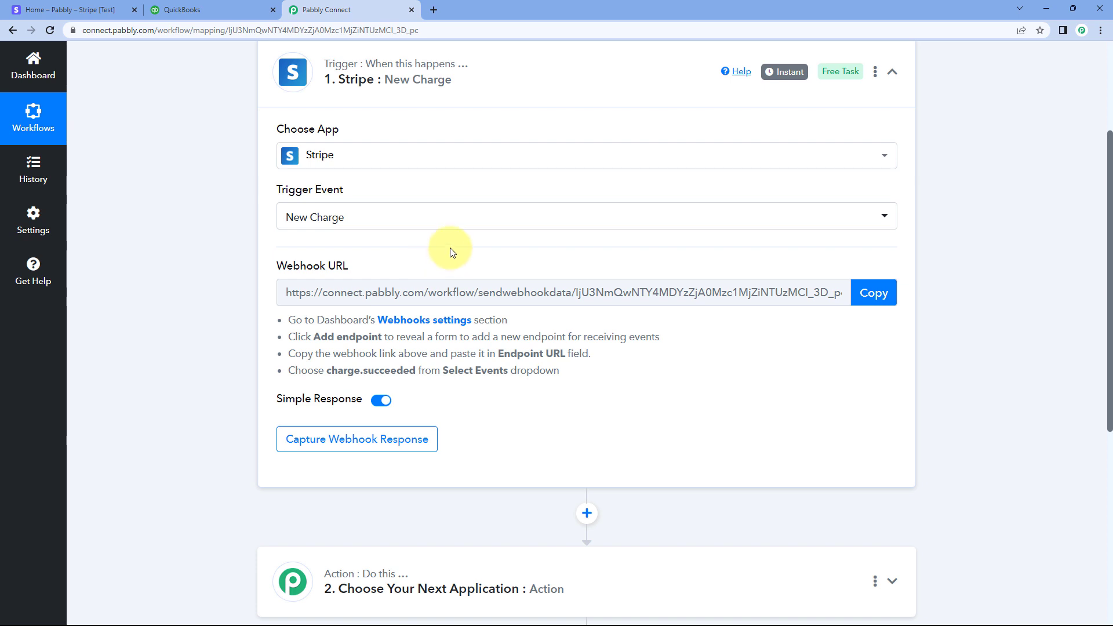
pyautogui.moveTo(284, 314); pyautogui.dragTo(565, 366)
pyautogui.click(565, 366)
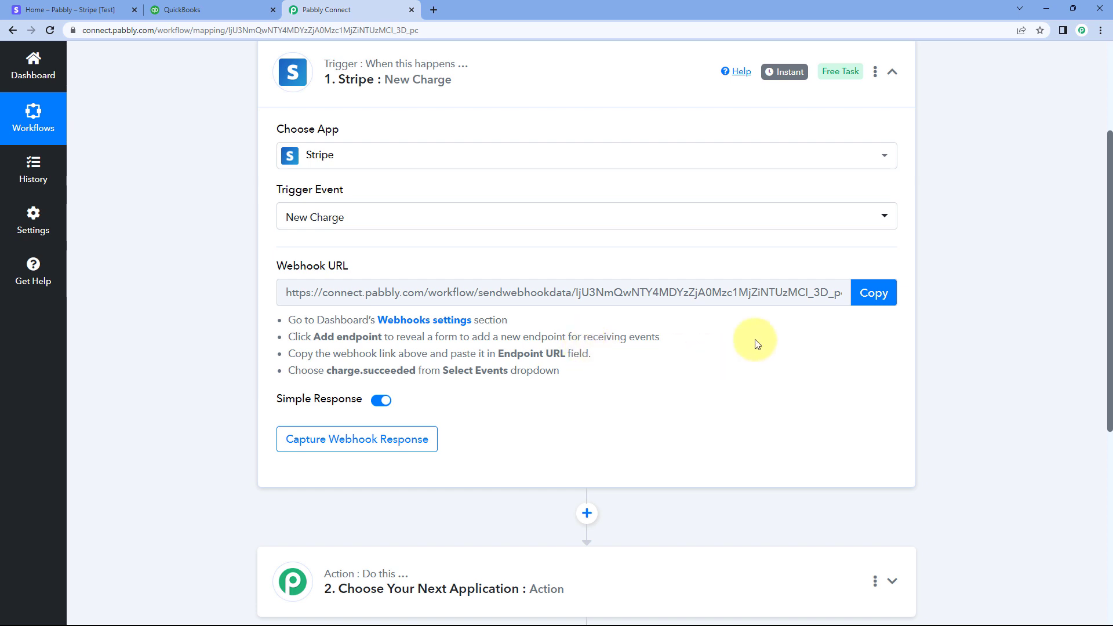
pyautogui.click(873, 293)
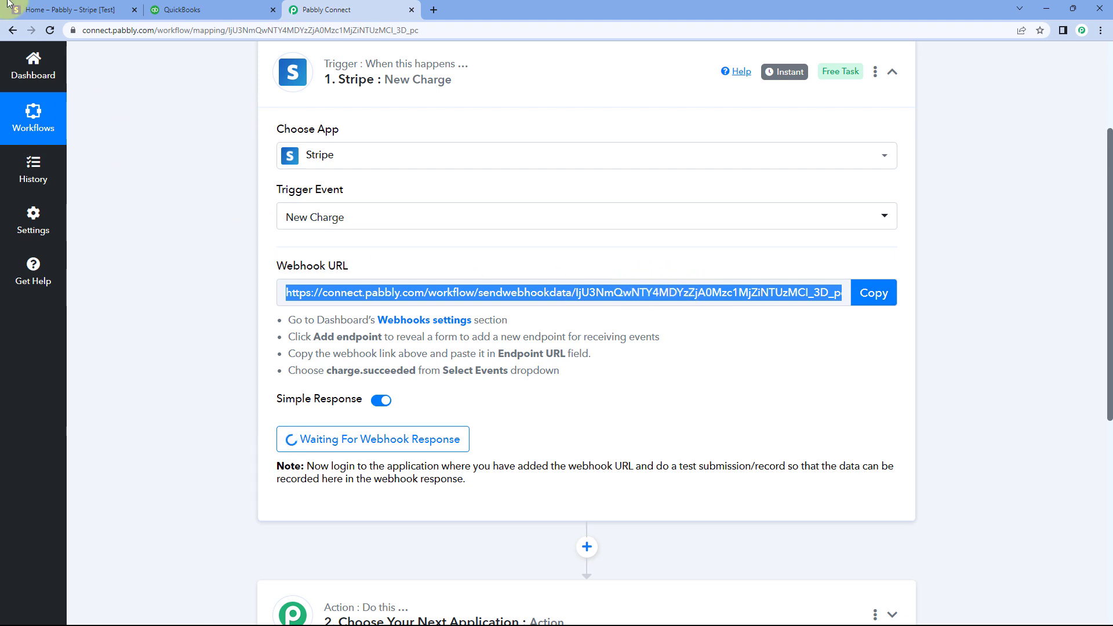
# Switch to Stripe, open the developer webhooks page and start adding a new hosted endpoint
pyautogui.click(75, 10)
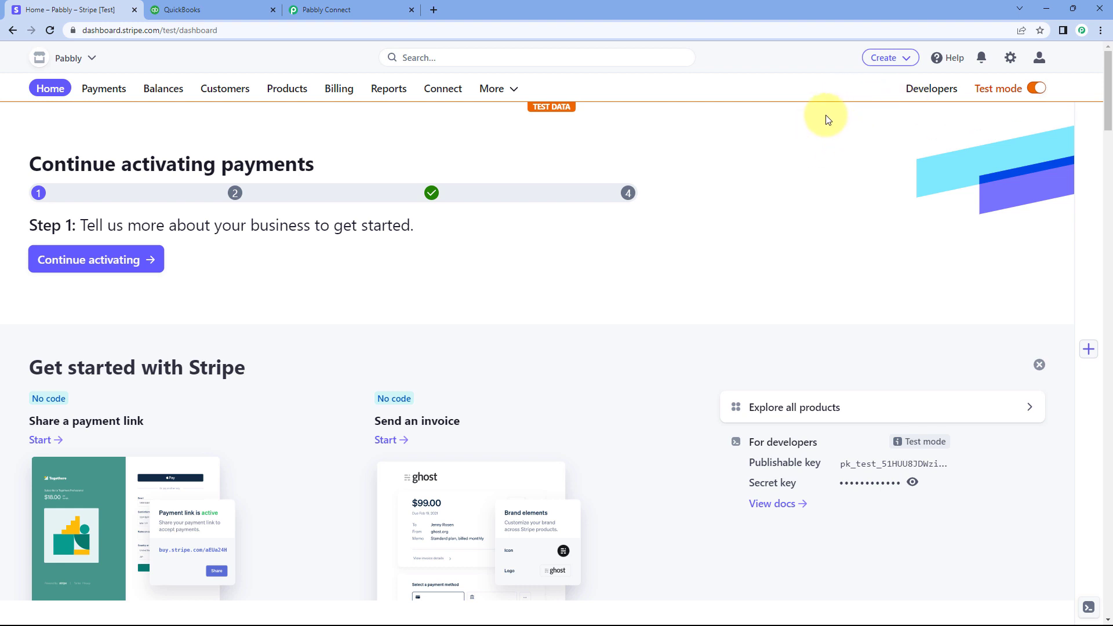
pyautogui.click(933, 89)
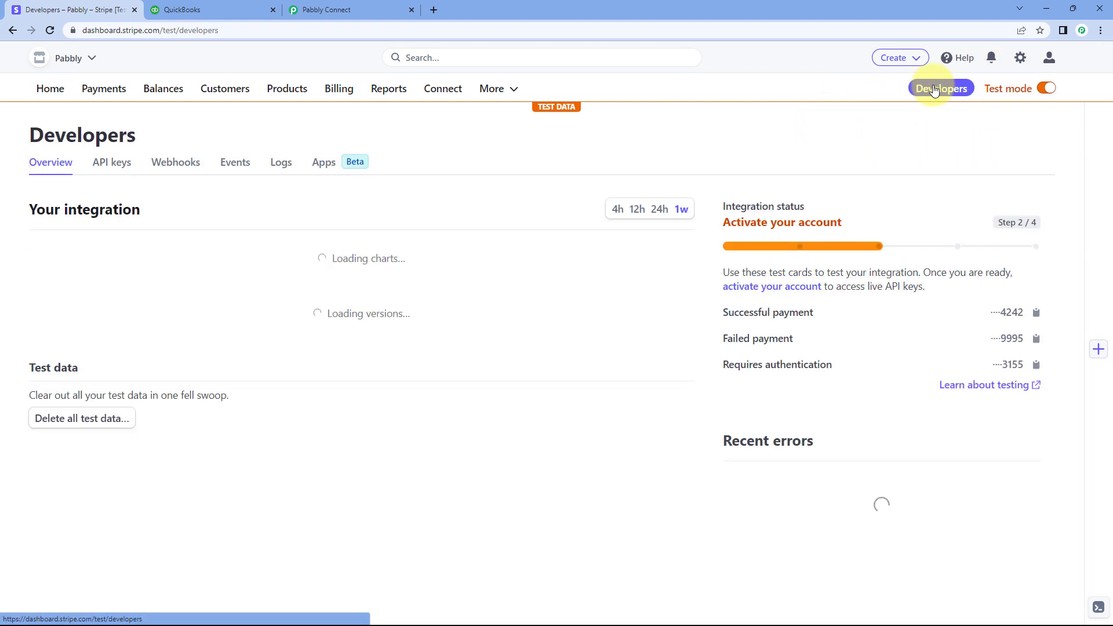
pyautogui.click(174, 162)
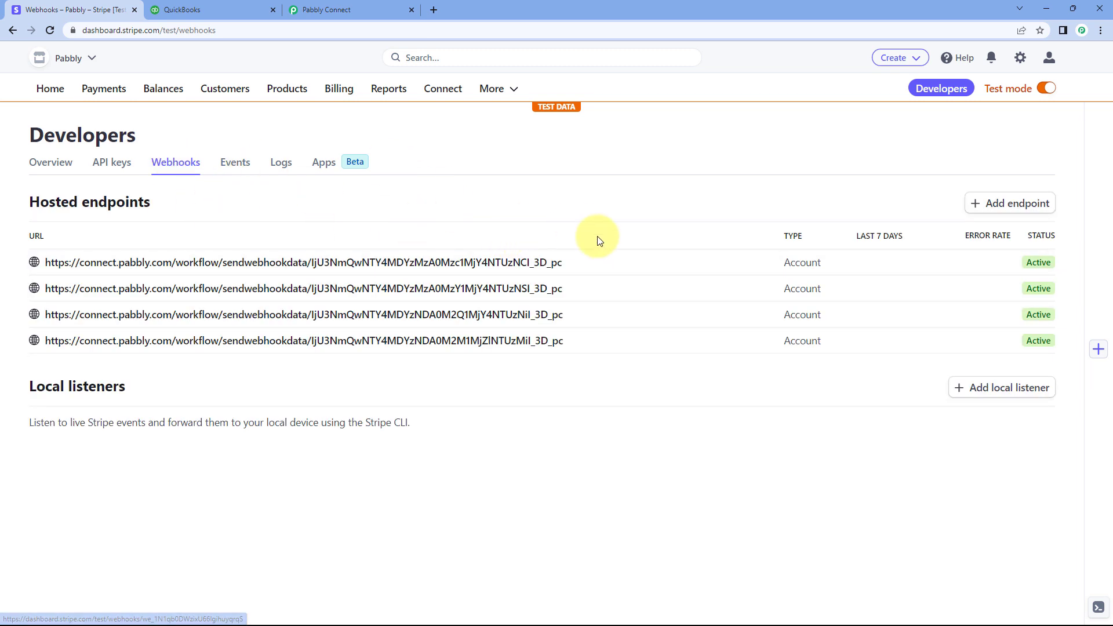
pyautogui.click(989, 204)
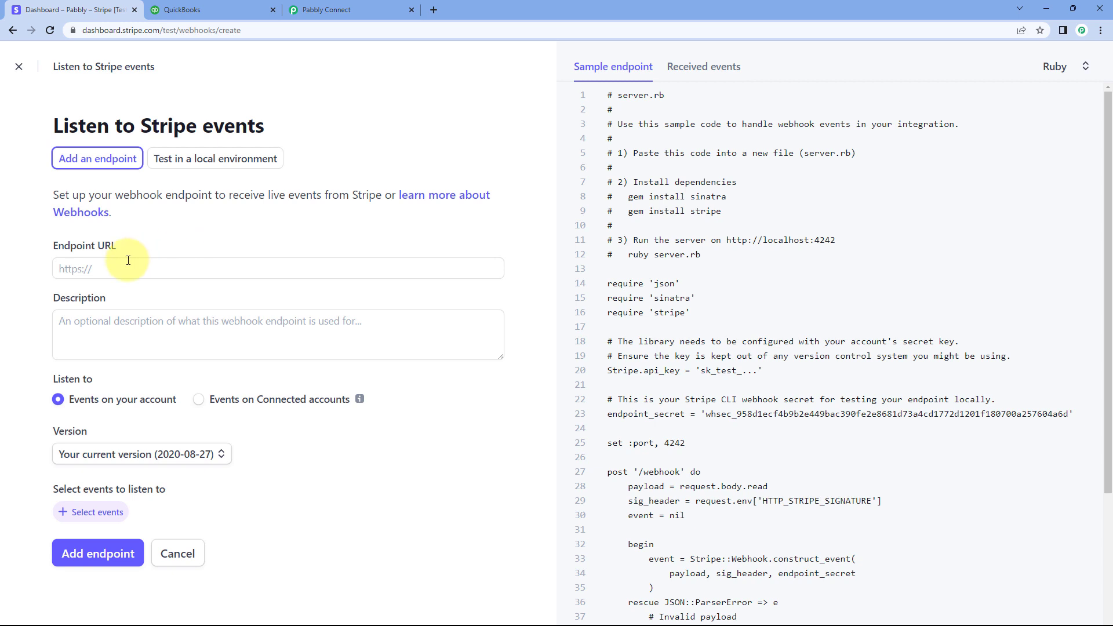
# Copy the webhook URL from the Pabbly Connect trigger again and paste it as the Endpoint URL in Stripe
pyautogui.click(325, 10)
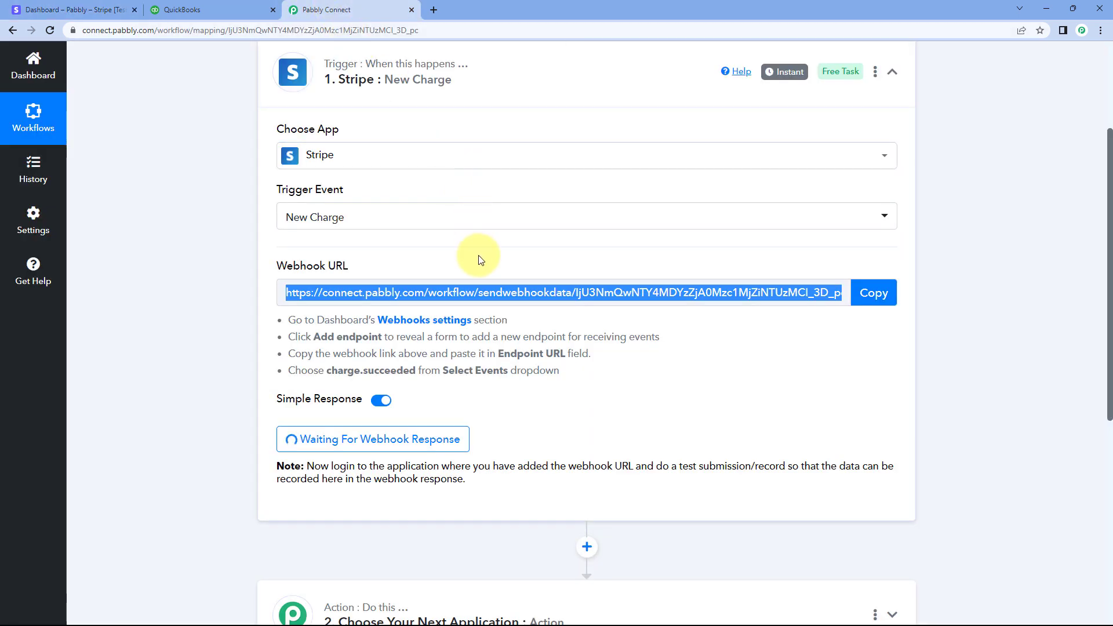
pyautogui.click(871, 293)
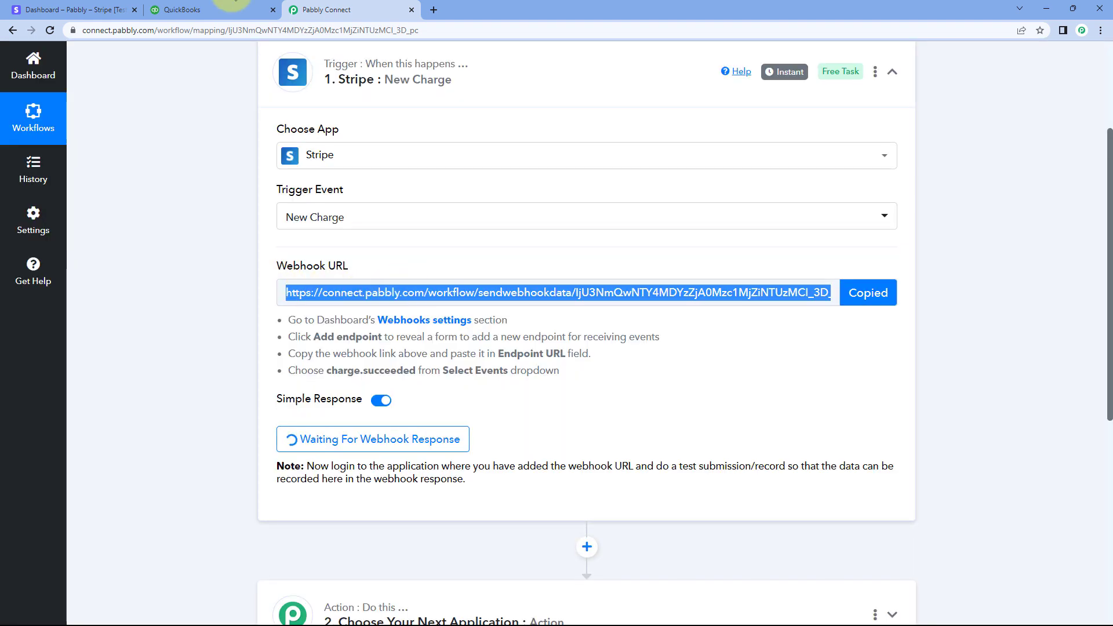
pyautogui.click(92, 10)
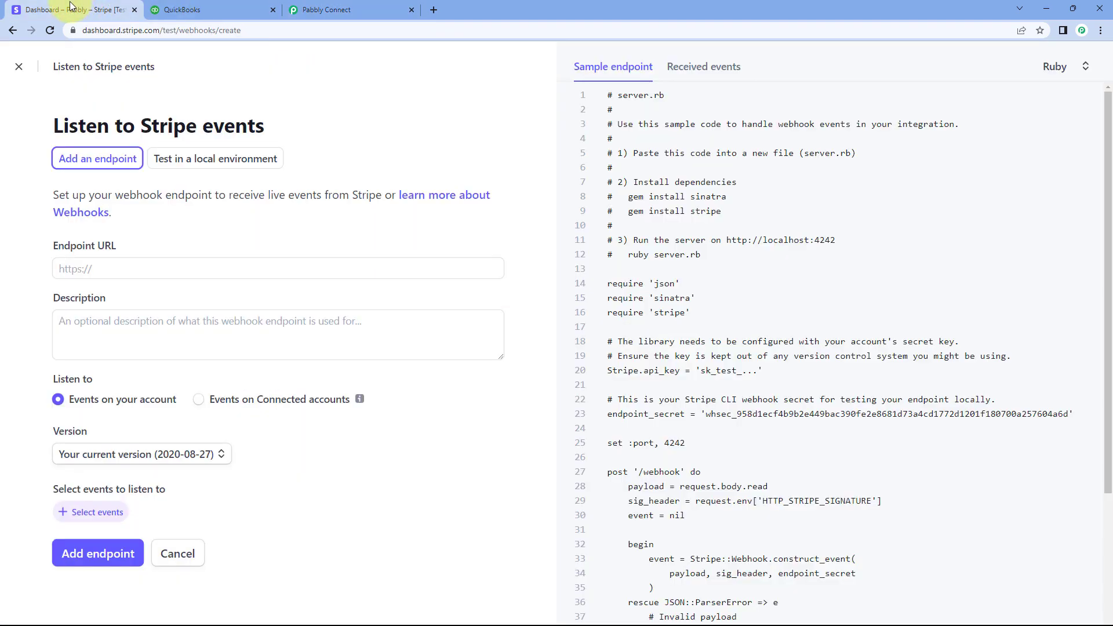
pyautogui.click(100, 269)
pyautogui.rightClick(99, 268)
pyautogui.click(132, 359)
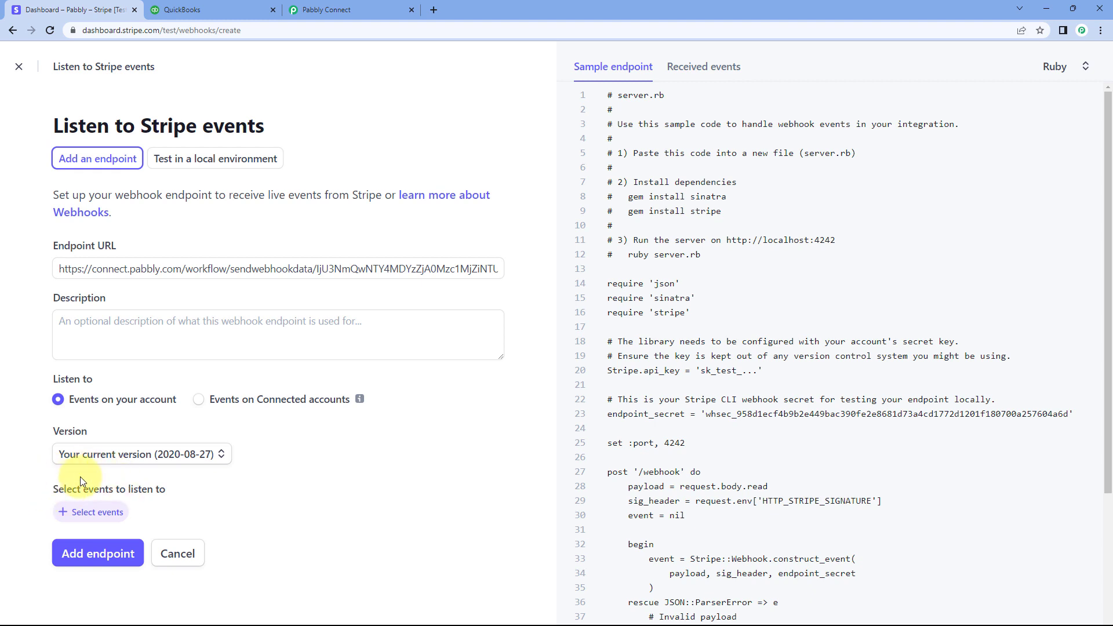
# Open the endpoint's event selection in Stripe and look up the required event in the Pabbly Connect trigger instructions
pyautogui.click(101, 516)
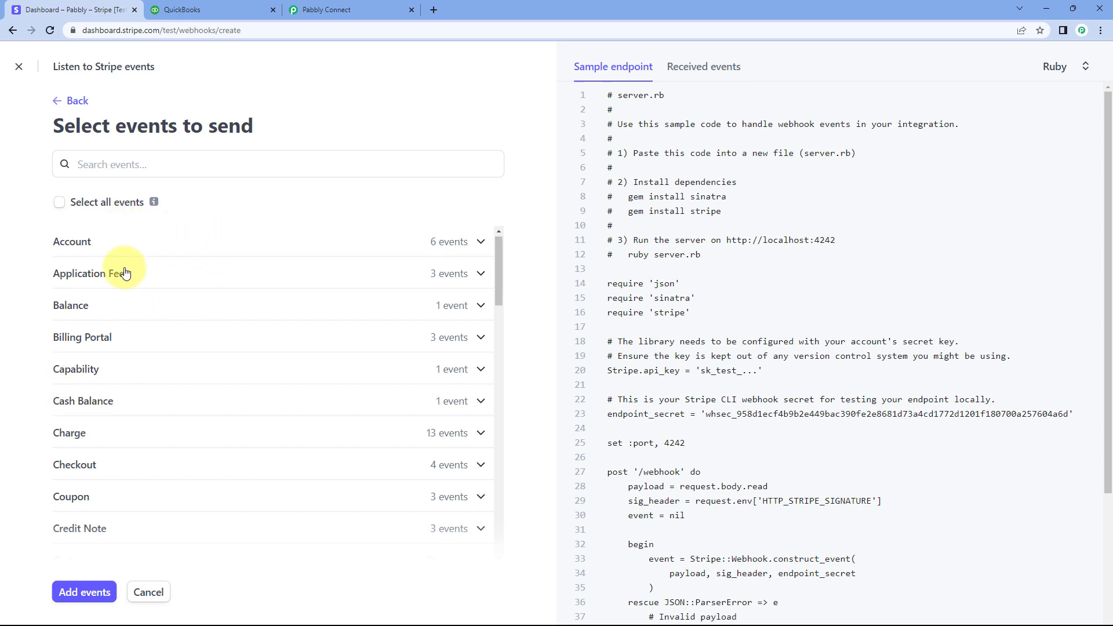
pyautogui.scroll(-7, 120, 268)
pyautogui.scroll(5, 124, 281)
pyautogui.scroll(2, 123, 288)
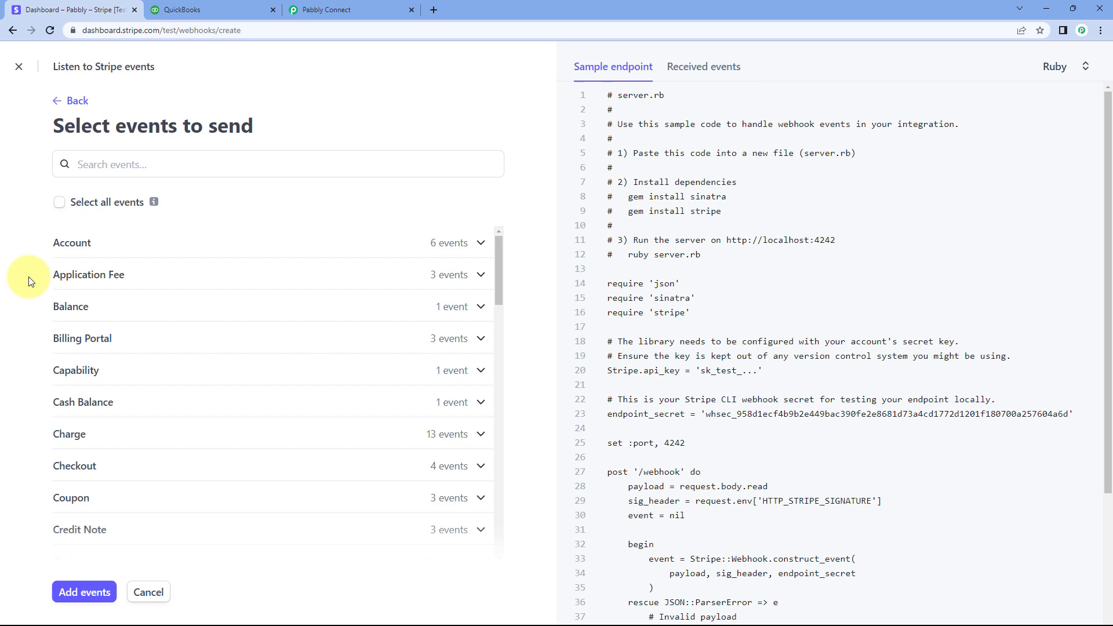
pyautogui.click(351, 9)
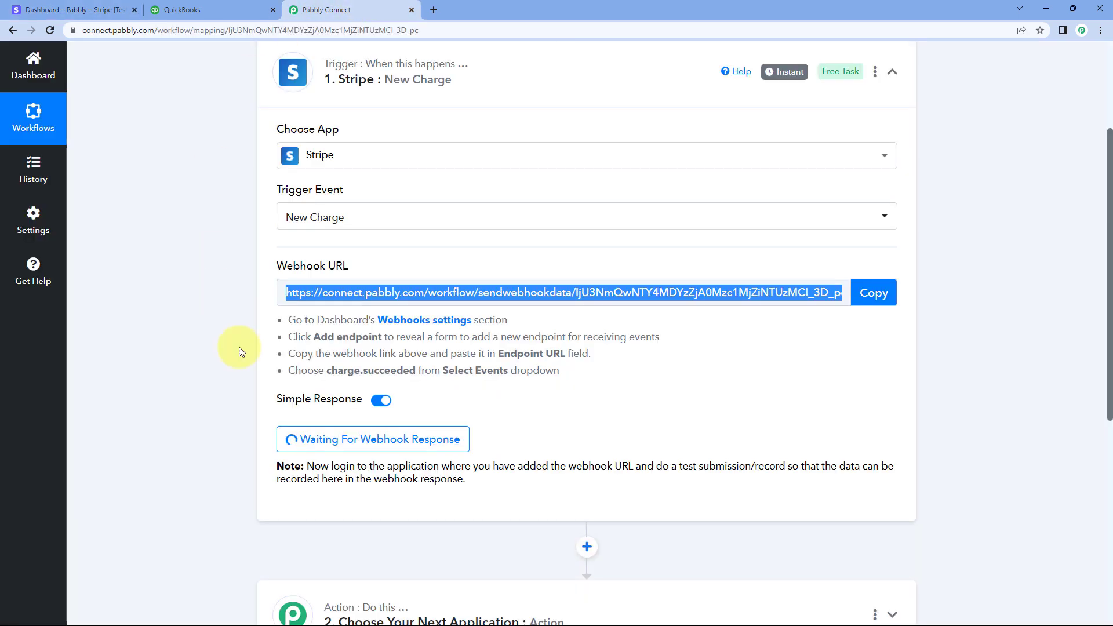
pyautogui.click(346, 373)
pyautogui.moveTo(327, 370); pyautogui.dragTo(417, 372)
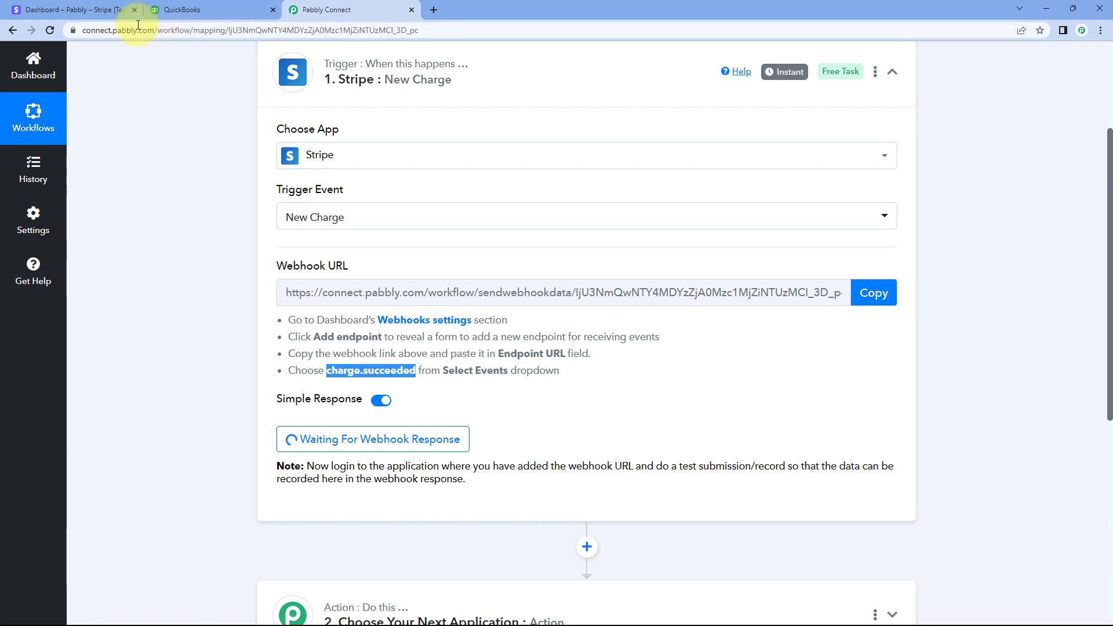
# Select the charge.succeeded event under Charge in Stripe, add it to the webhook, and create the endpoint
pyautogui.click(93, 10)
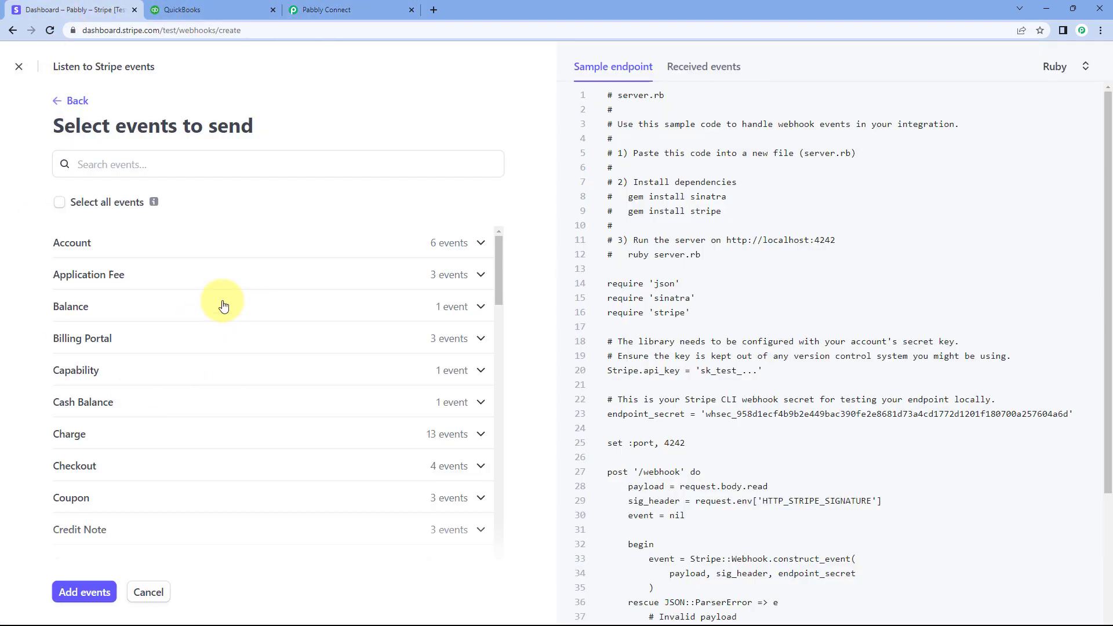
pyautogui.scroll(-1, 223, 306)
pyautogui.click(179, 383)
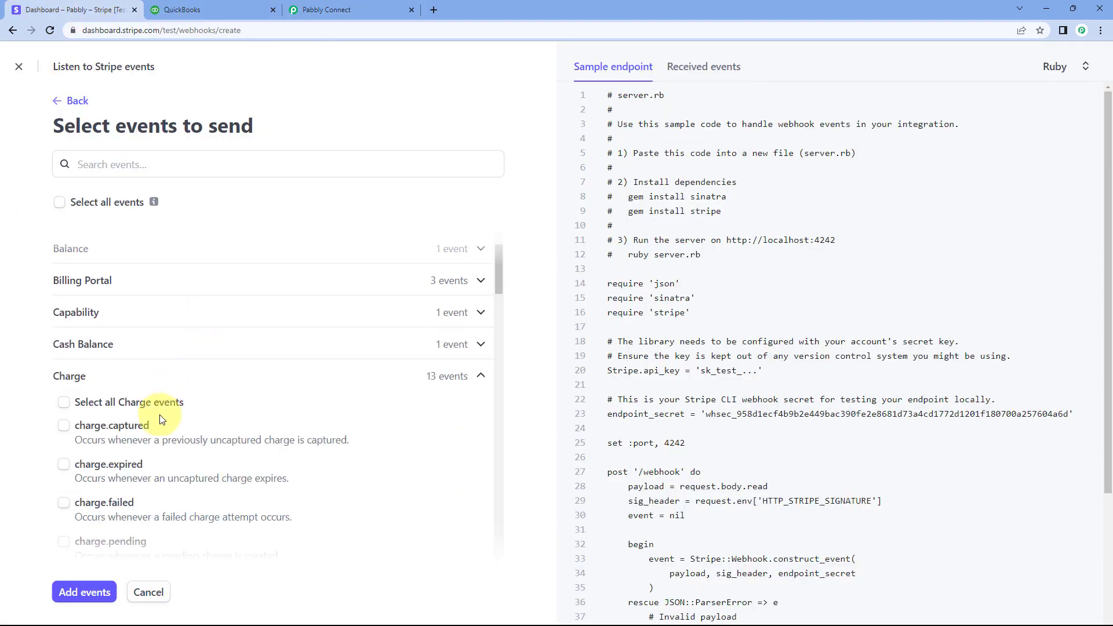
pyautogui.scroll(-3, 160, 416)
pyautogui.click(65, 445)
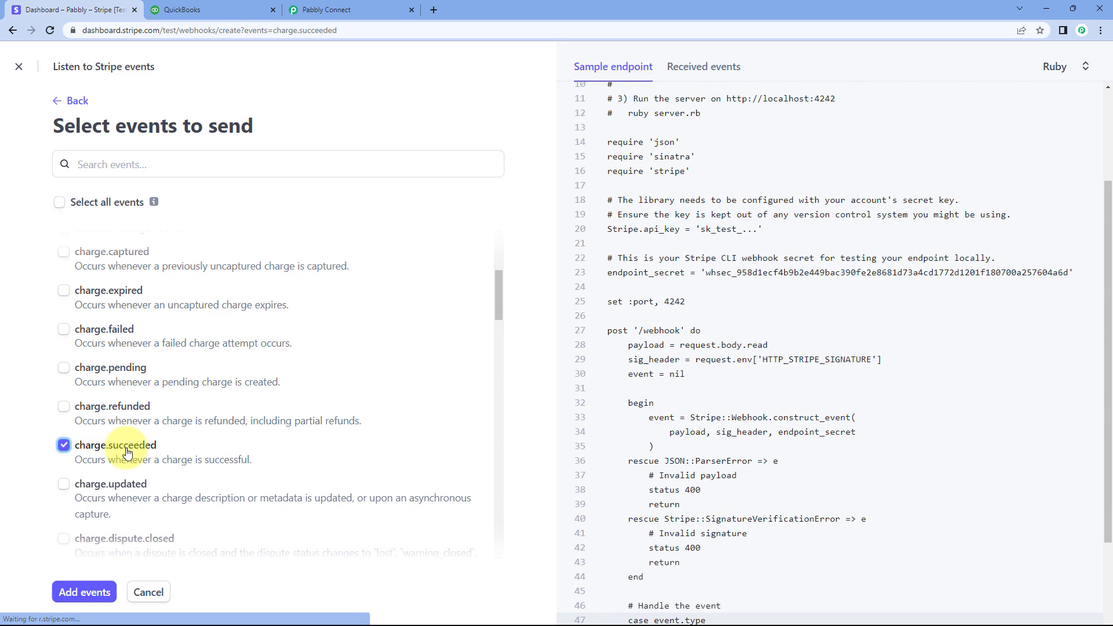
pyautogui.click(98, 594)
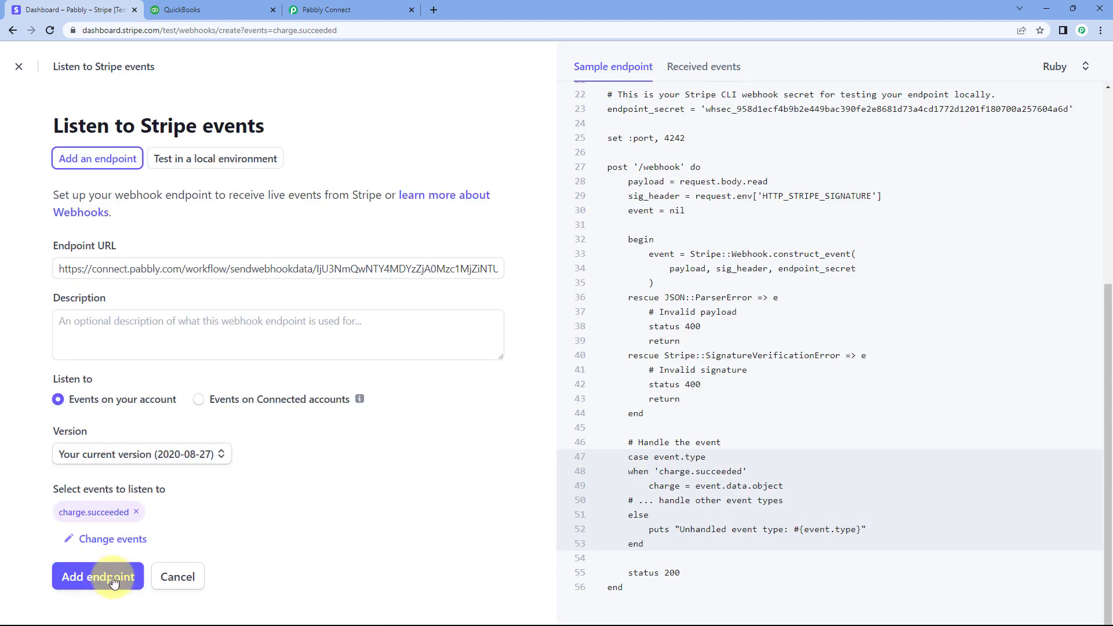
pyautogui.click(113, 583)
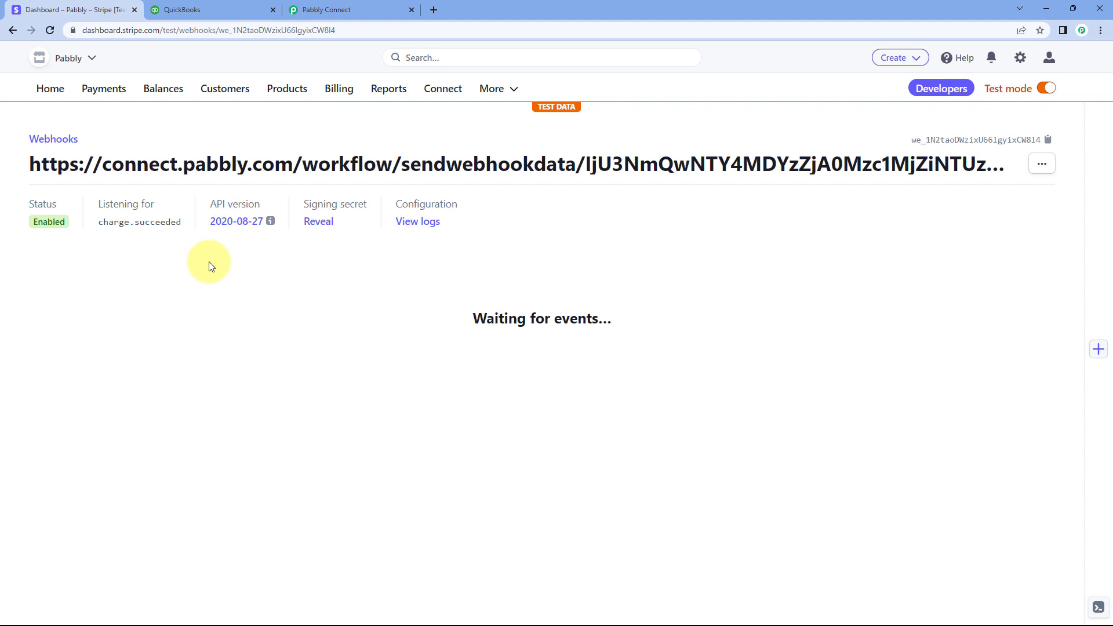
# Check the trigger's webhook capture in Pabbly Connect and open the Payment links page in Stripe
pyautogui.click(371, 9)
pyautogui.scroll(-4, 201, 227)
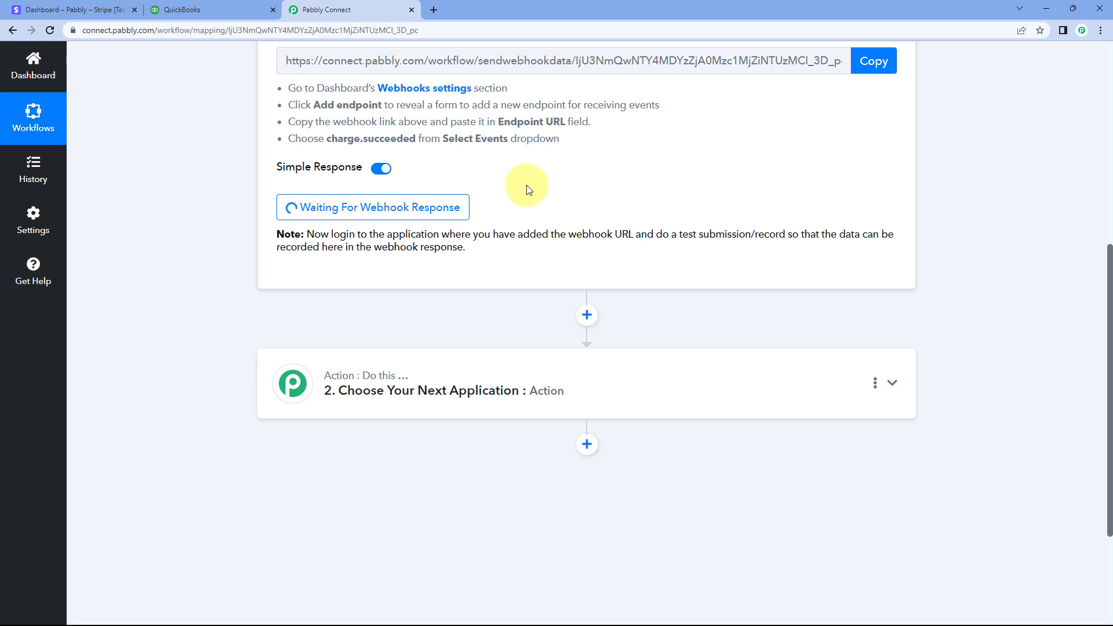
pyautogui.click(100, 8)
pyautogui.click(102, 94)
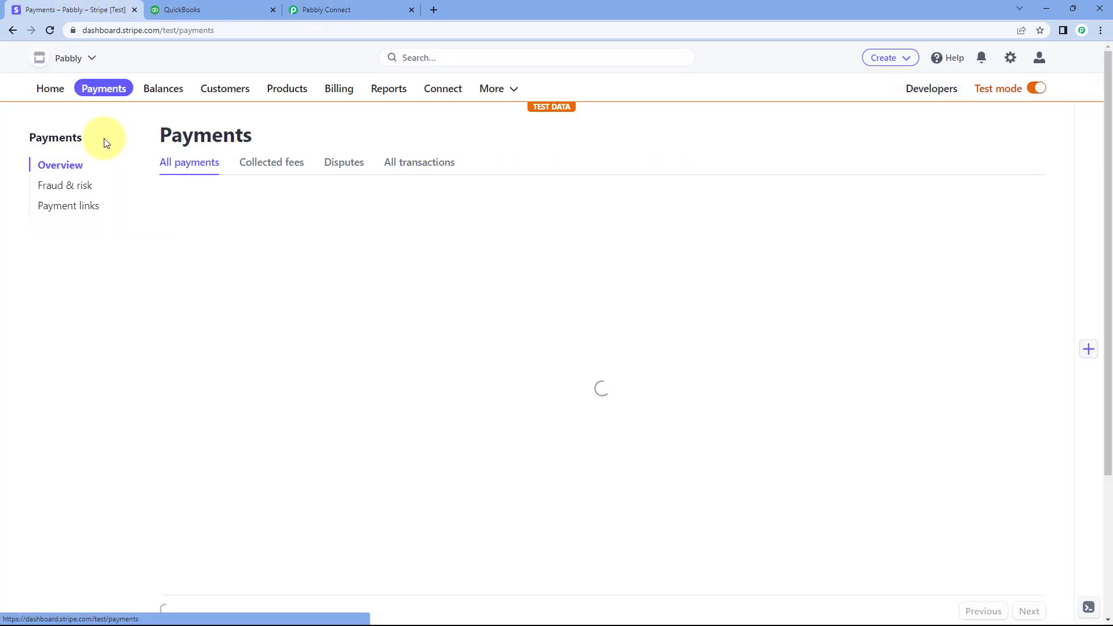
pyautogui.click(69, 212)
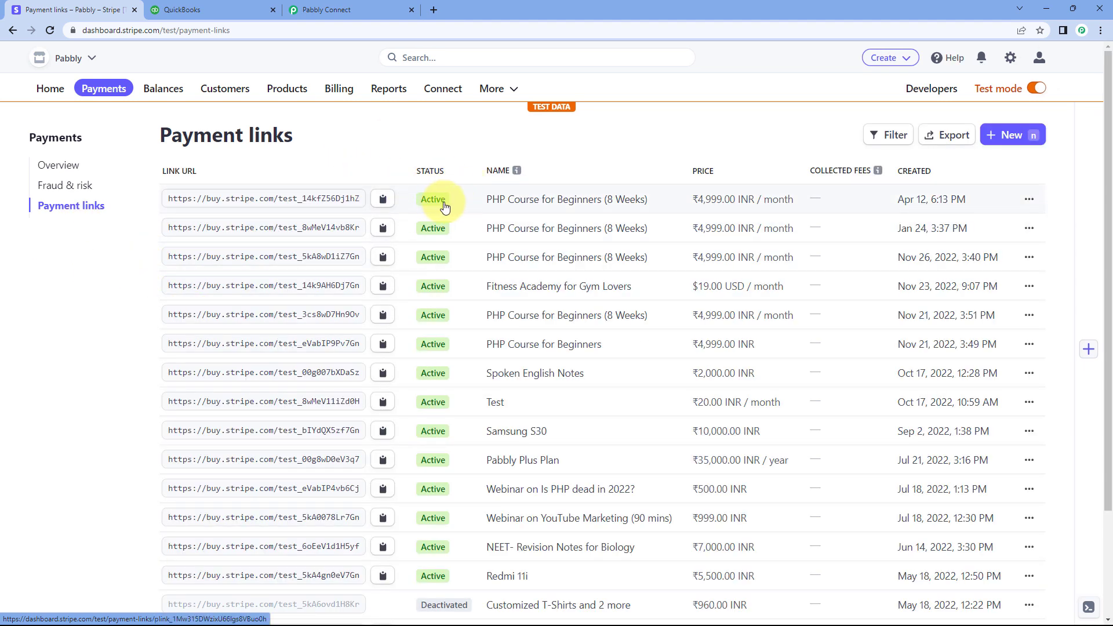
# Copy the payment link for Webinar on YouTube Marketing (90 mins) and open its checkout page in a new browser tab
pyautogui.scroll(-3, 440, 200)
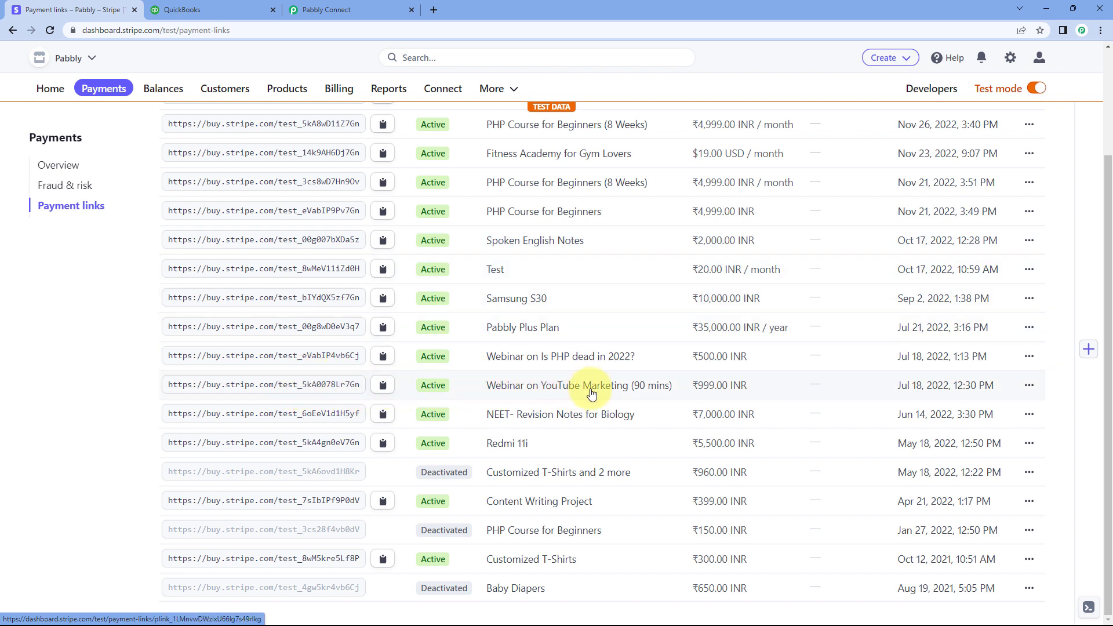
pyautogui.click(384, 385)
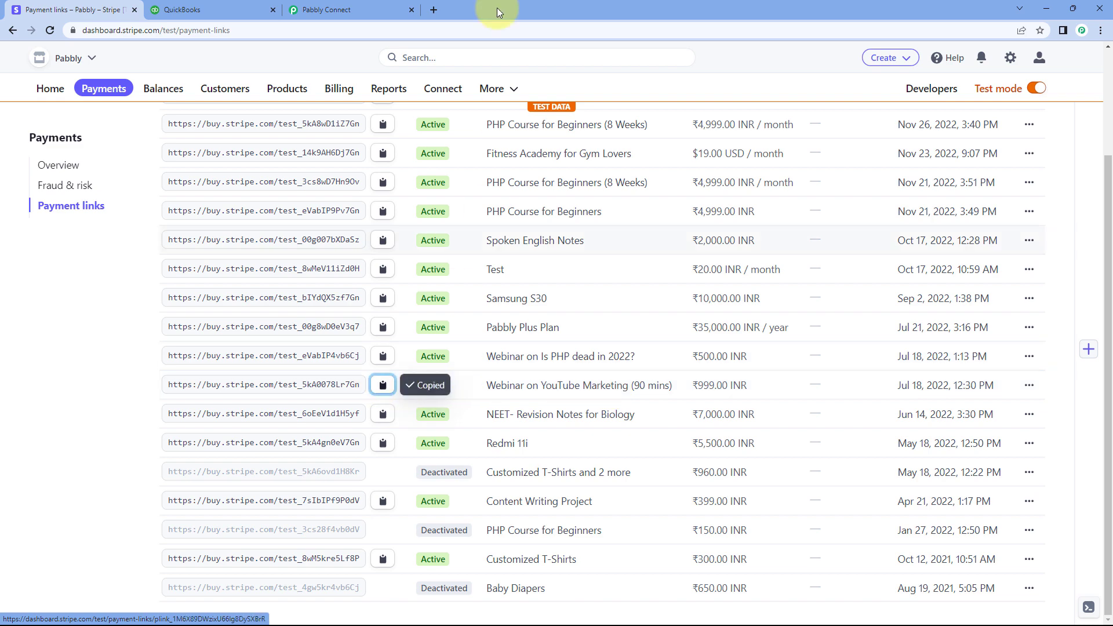
pyautogui.click(433, 10)
pyautogui.hotkey('ctrl', 'v')
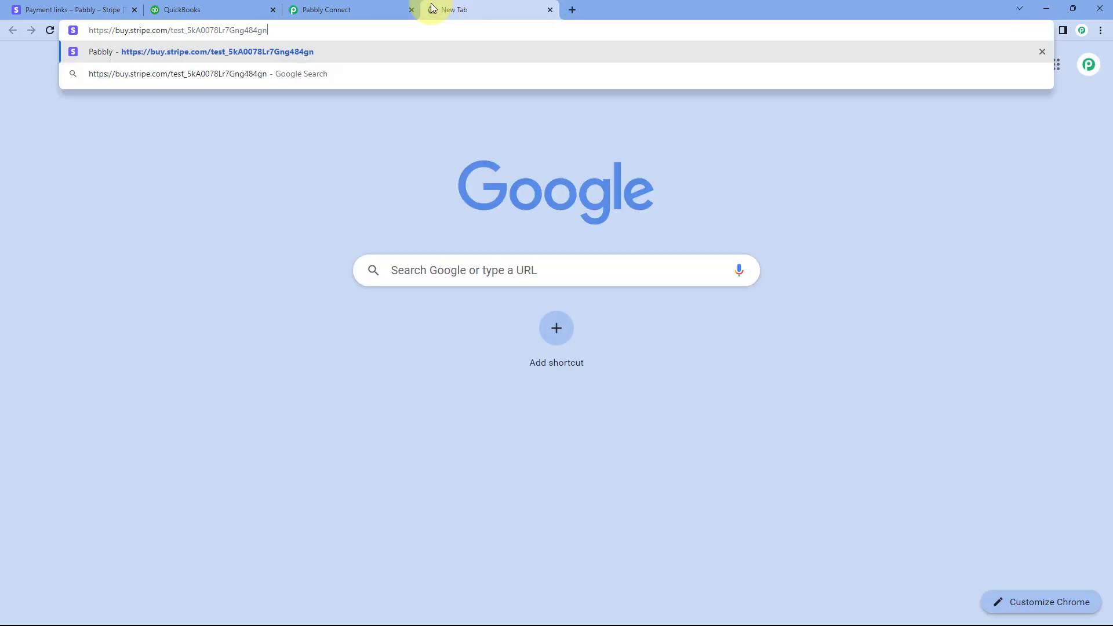
pyautogui.press('Return')
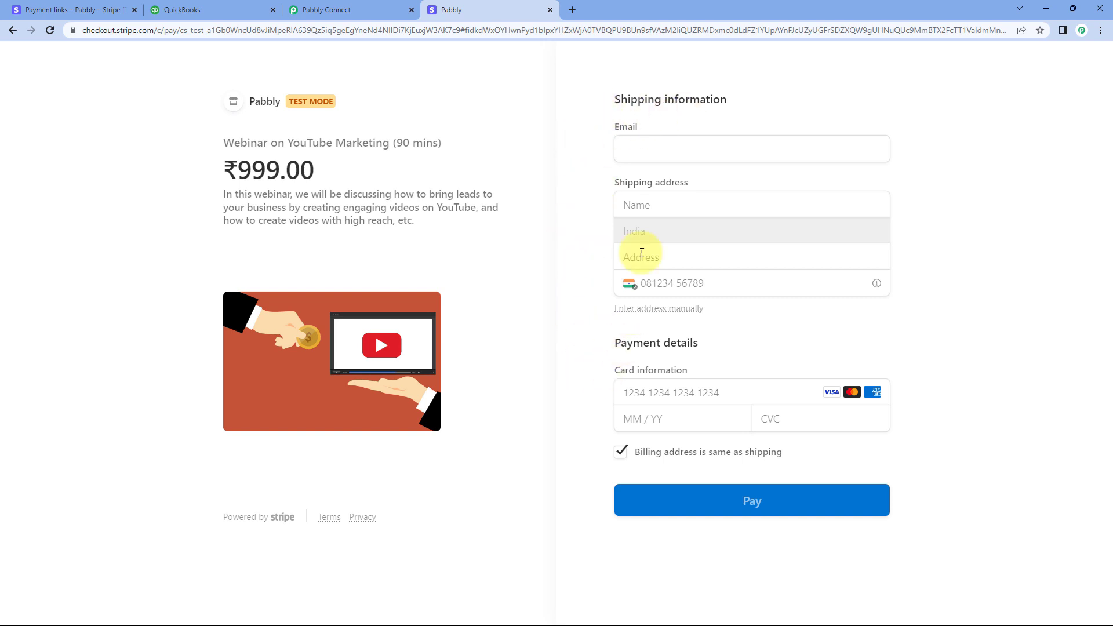
# Fill in the customer's email and full name in the checkout's shipping information
pyautogui.click(651, 149)
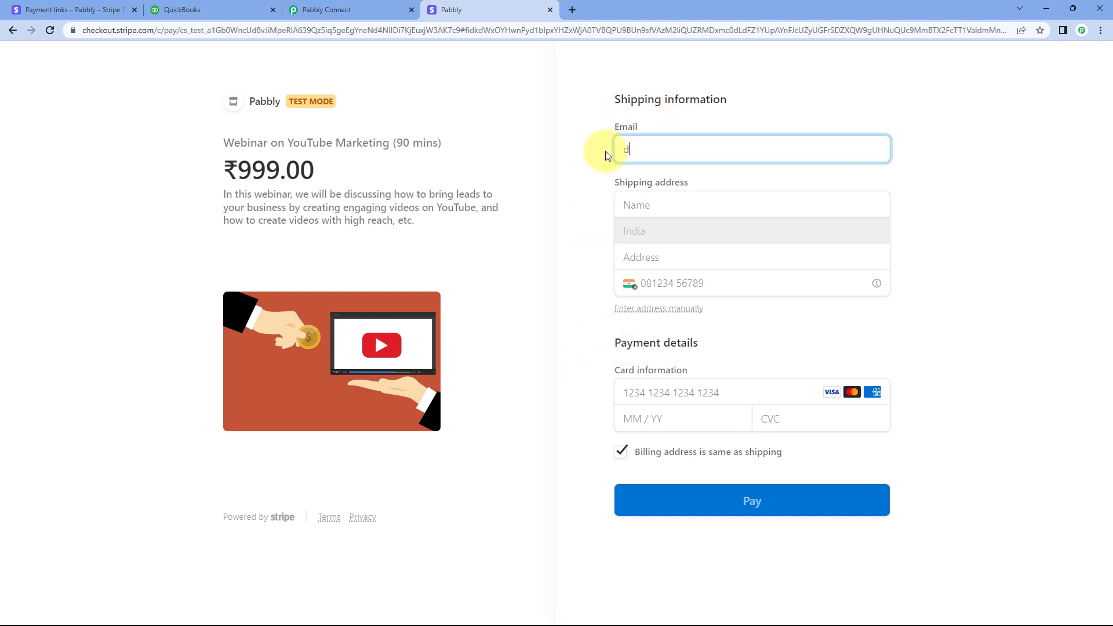
pyautogui.press('Tab')
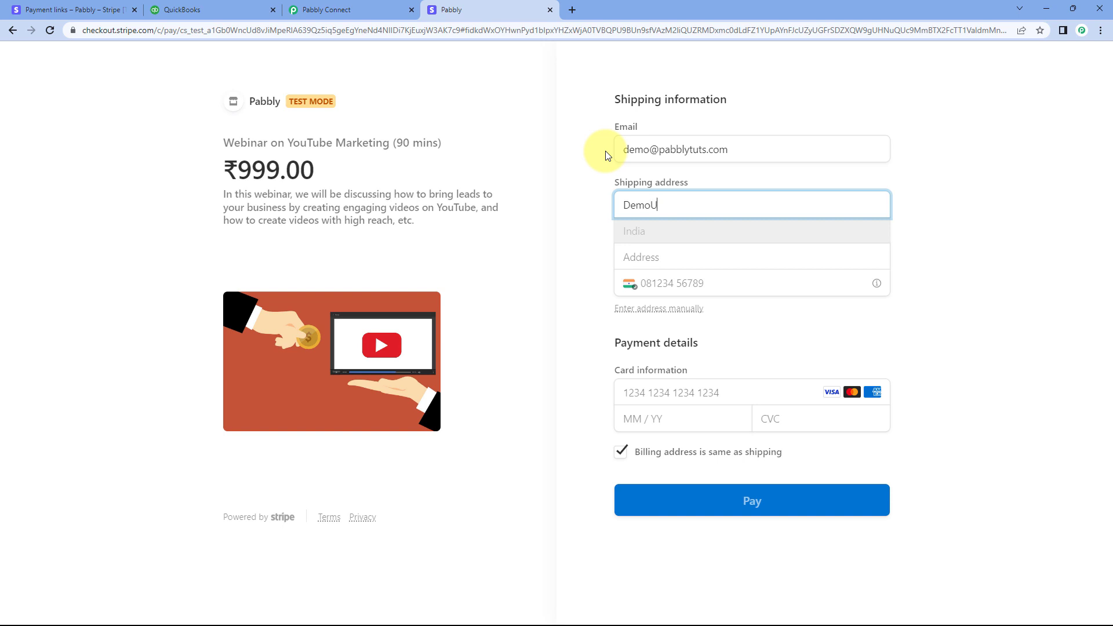
pyautogui.write('Demo User')
pyautogui.press('Tab')
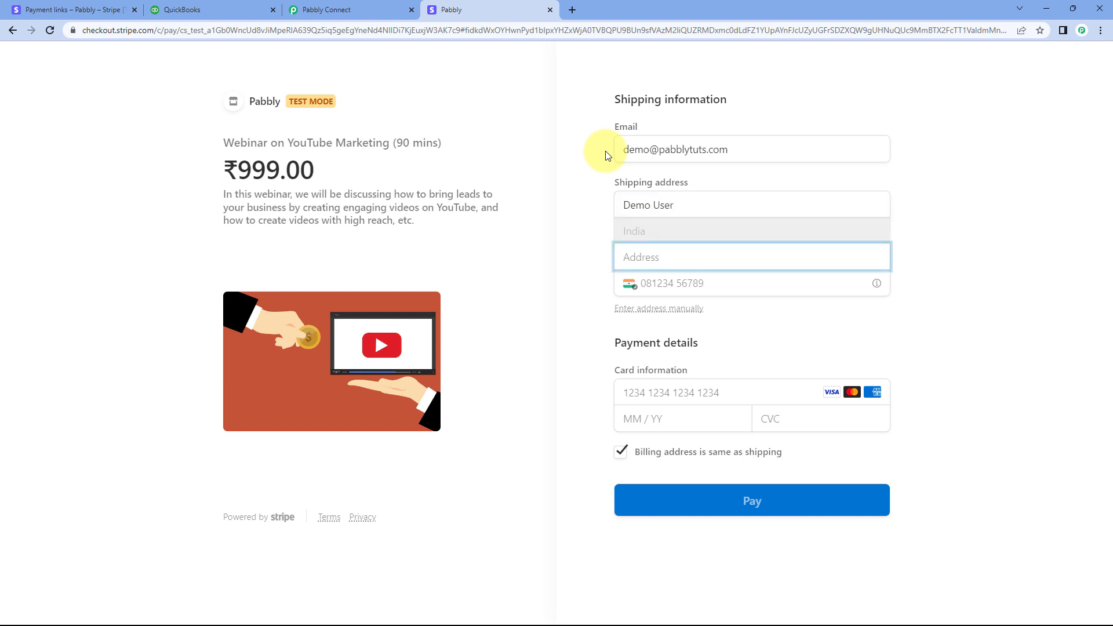
# Fill in the customer's full shipping address, including city, postal code and state, and enter the phone number
pyautogui.write('A-10')
pyautogui.click(660, 282)
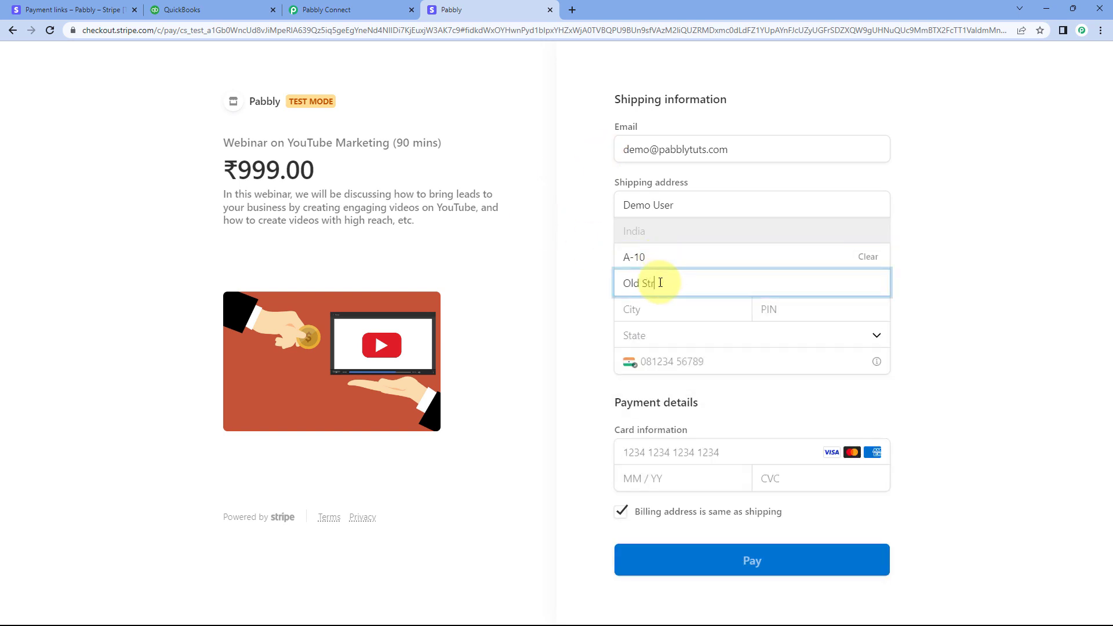
pyautogui.write('Old Street')
pyautogui.press('Tab')
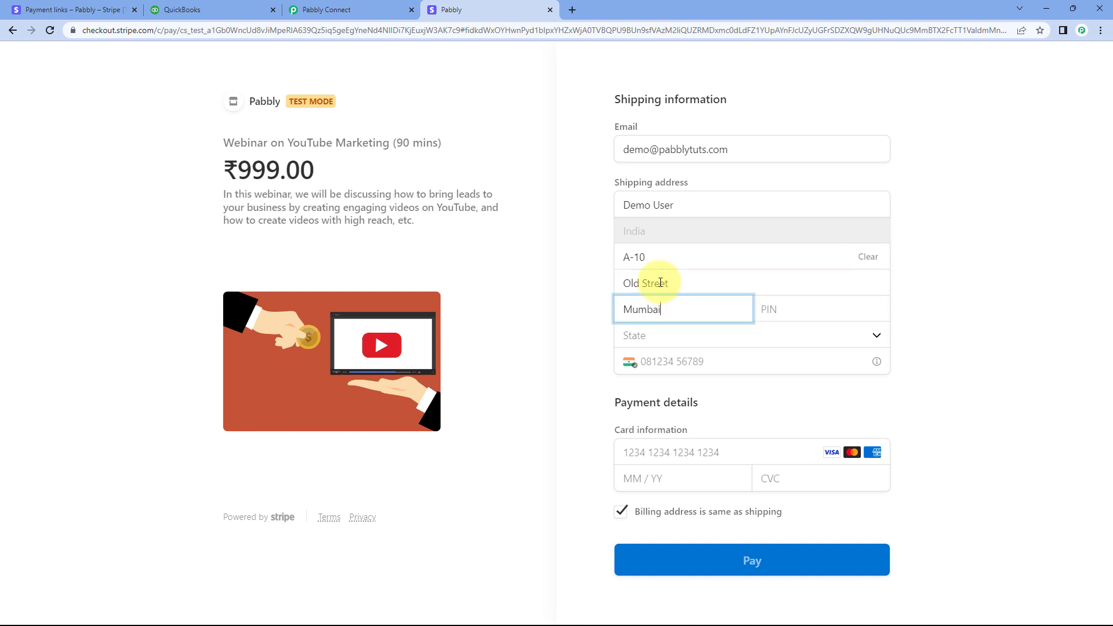
pyautogui.press('Tab')
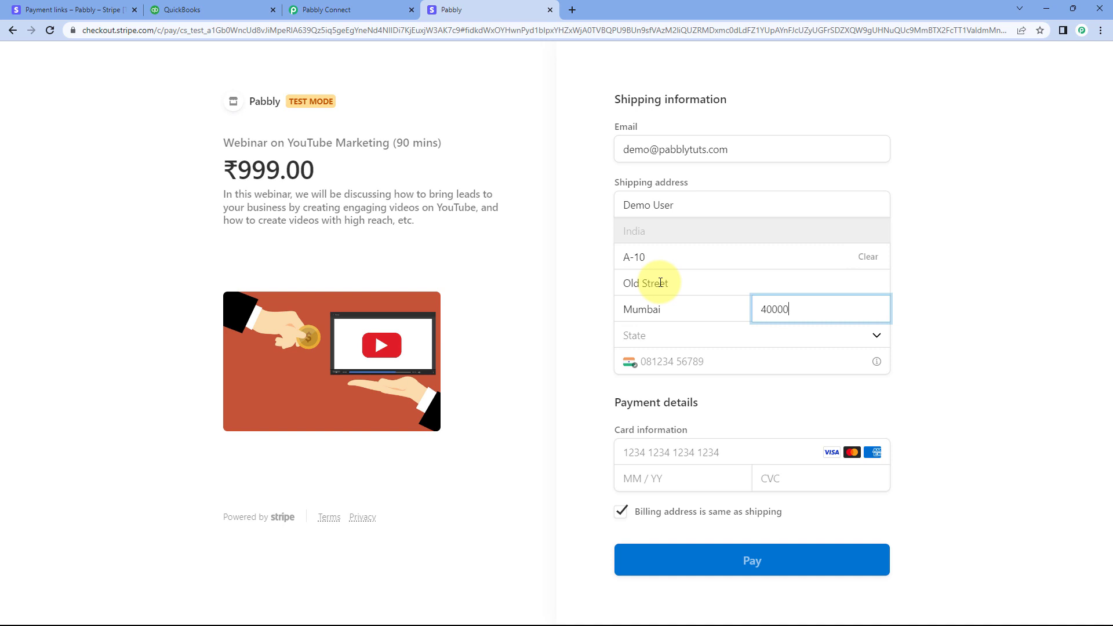
pyautogui.press('Tab')
pyautogui.write('mah')
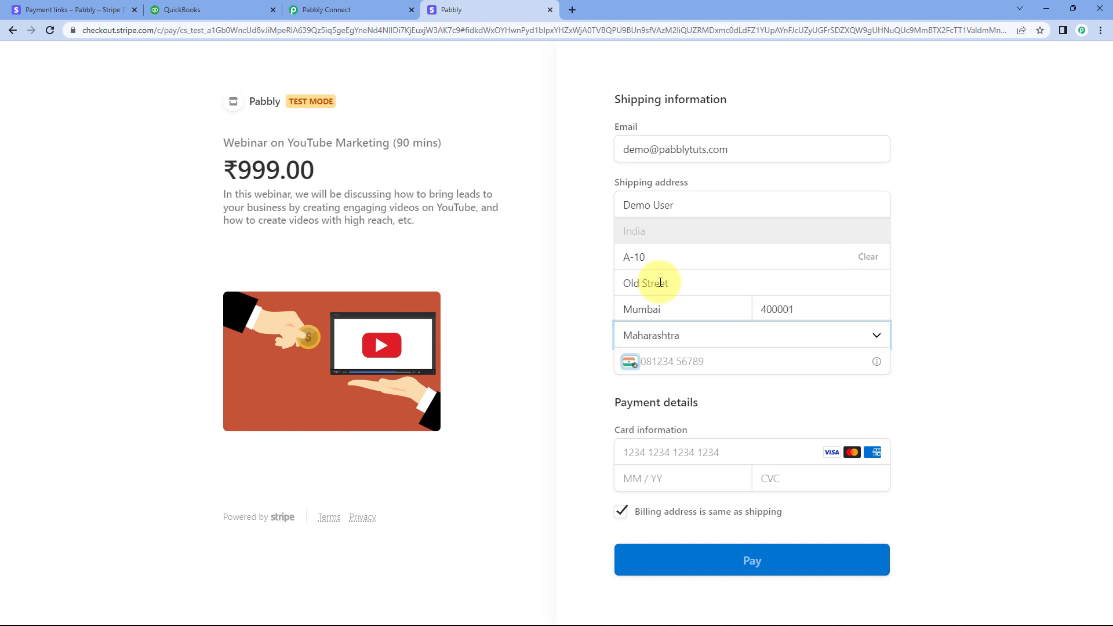
pyautogui.press('Tab')
pyautogui.write('12')
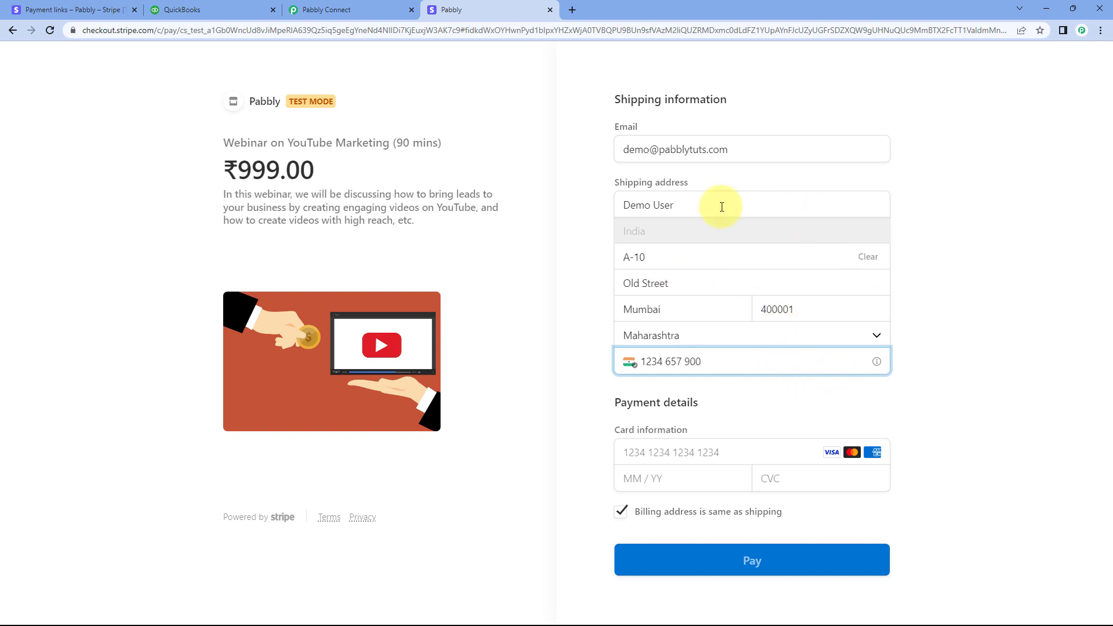
# Enter the test card's number, expiry date and CVC, and submit the payment
pyautogui.click(672, 458)
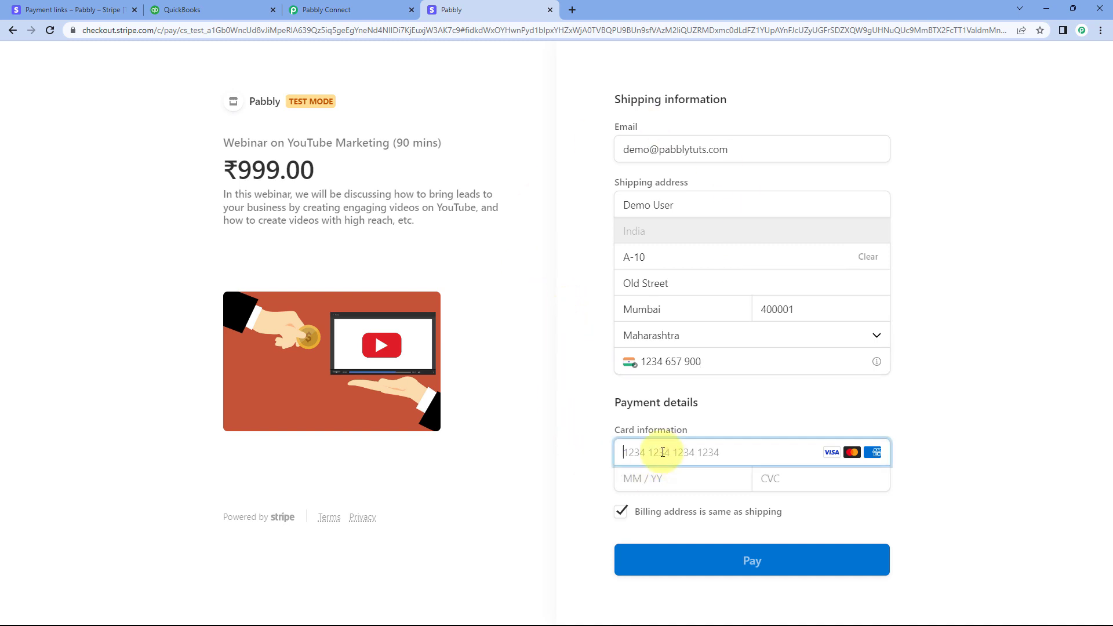
pyautogui.write('4111 1111 1111 1111')
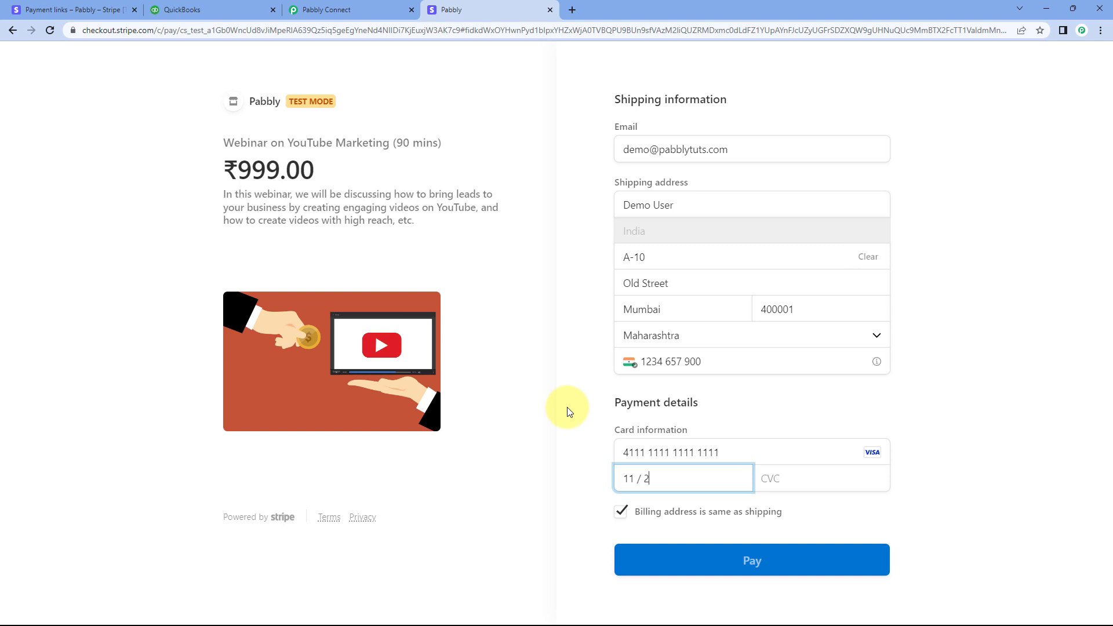
pyautogui.write('6123')
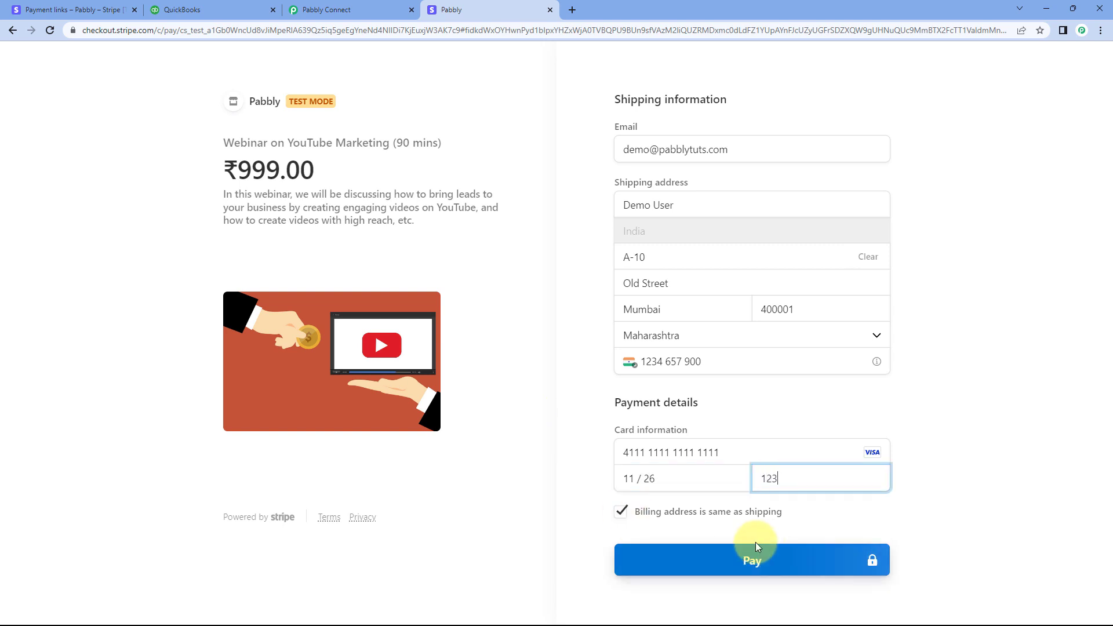
pyautogui.click(771, 562)
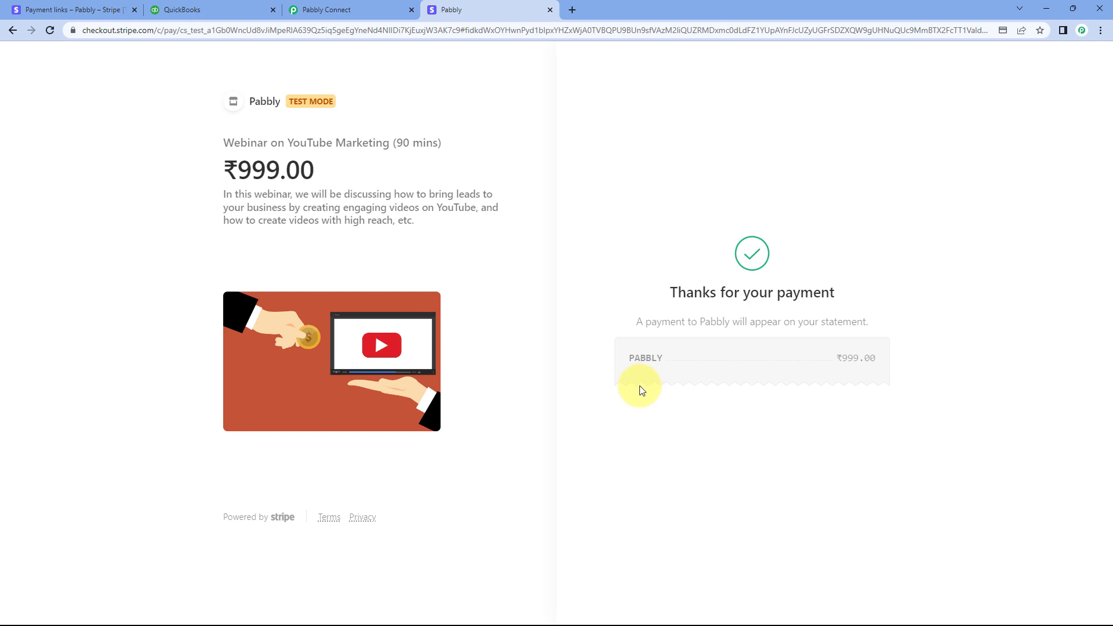
# Switch to Pabbly Connect and examine the event Type in the received webhook response
pyautogui.click(381, 9)
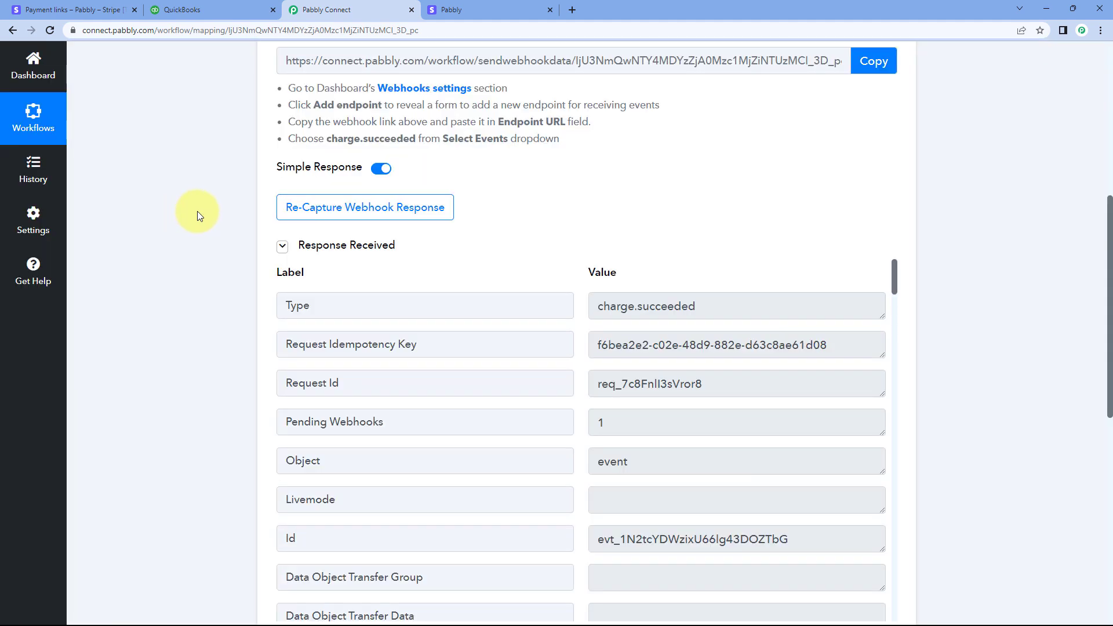
pyautogui.scroll(-3, 197, 212)
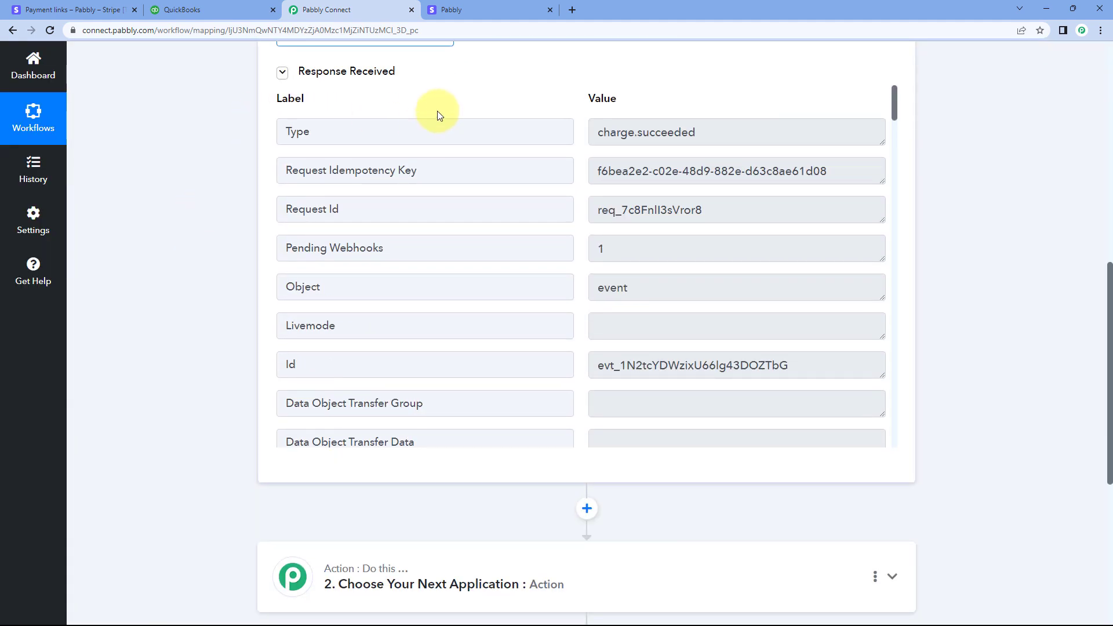
pyautogui.moveTo(360, 131); pyautogui.dragTo(265, 143)
pyautogui.click(322, 130)
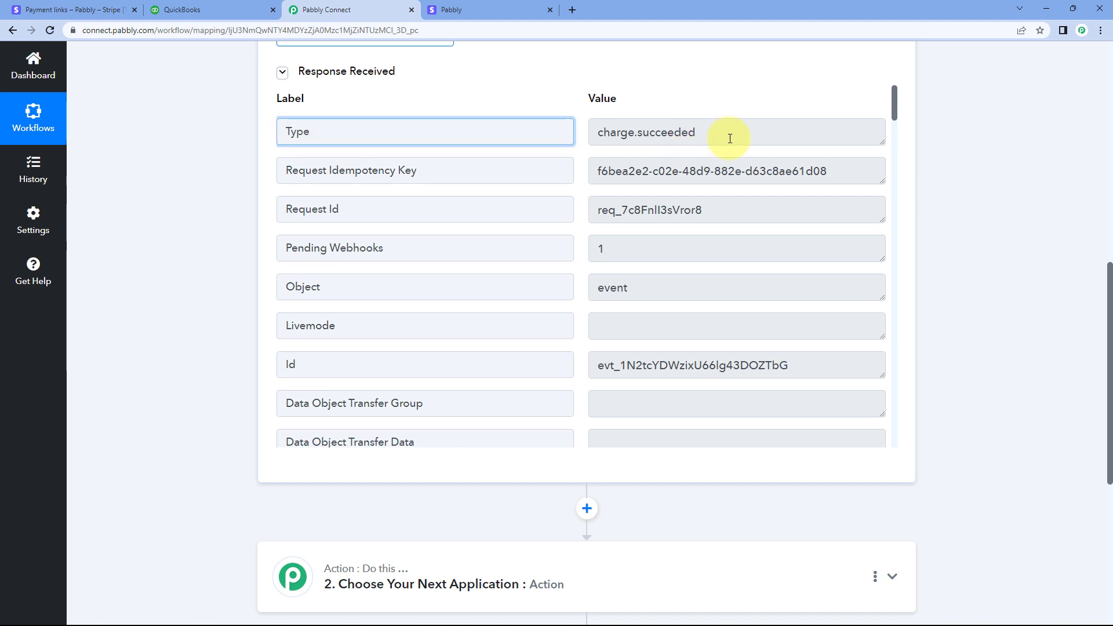
pyautogui.moveTo(713, 132); pyautogui.dragTo(569, 139)
pyautogui.click(576, 137)
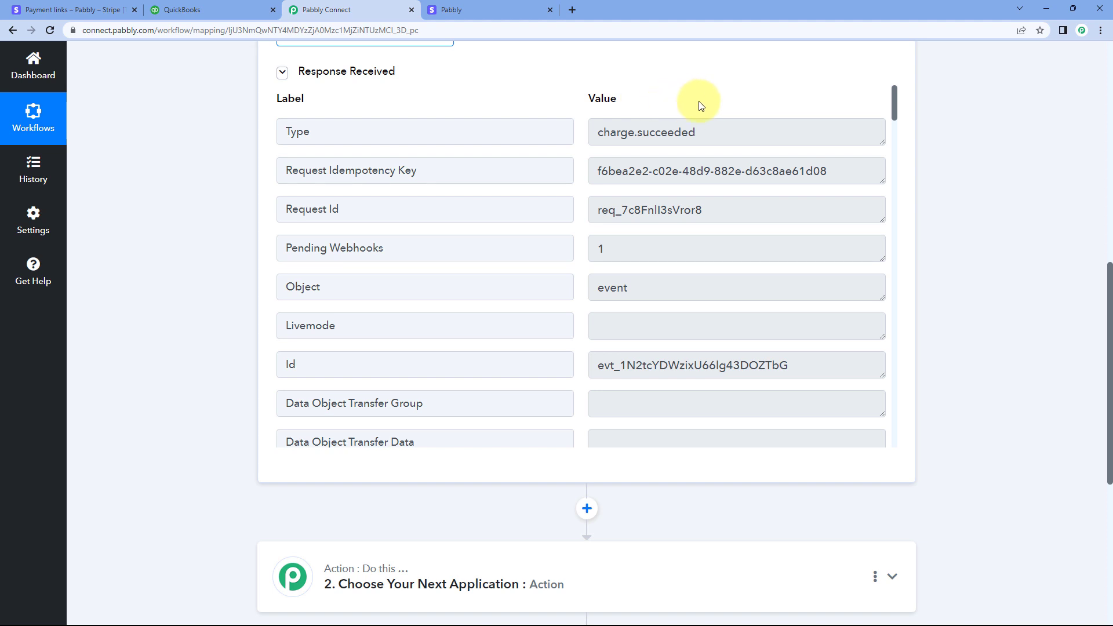
pyautogui.moveTo(705, 128); pyautogui.dragTo(579, 131)
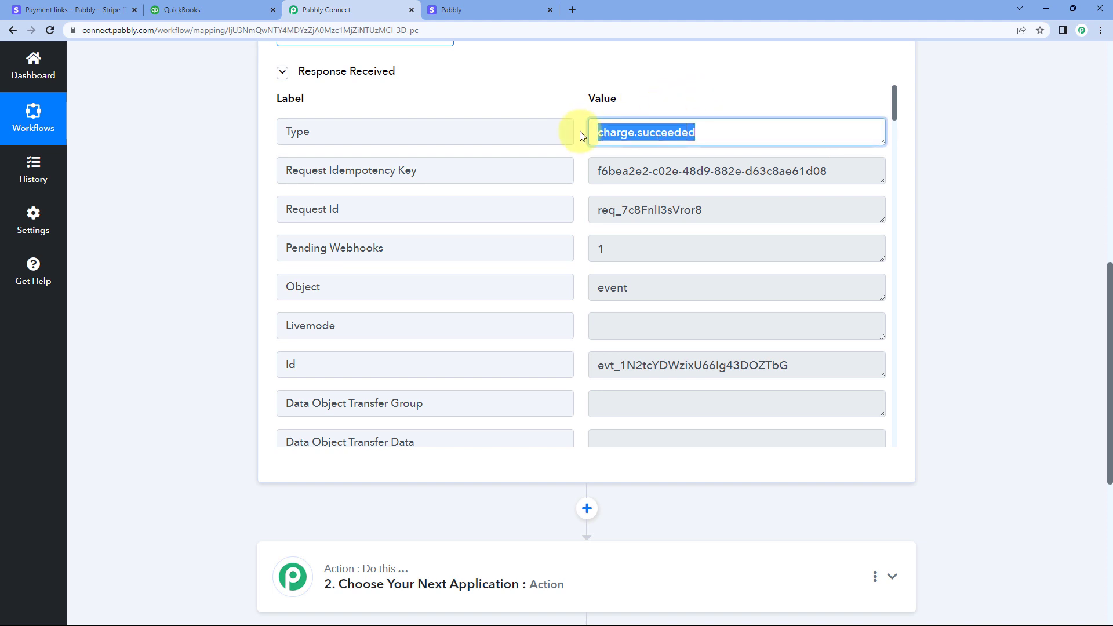
pyautogui.click(573, 171)
# Examine the request details and the Data Object Status entry in the webhook response
pyautogui.moveTo(703, 210); pyautogui.dragTo(574, 211)
pyautogui.scroll(-1, 581, 220)
pyautogui.moveTo(641, 230); pyautogui.dragTo(797, 249)
pyautogui.click(583, 229)
pyautogui.scroll(1, 583, 229)
pyautogui.scroll(-1, 584, 229)
pyautogui.click(577, 254)
pyautogui.scroll(-3, 576, 248)
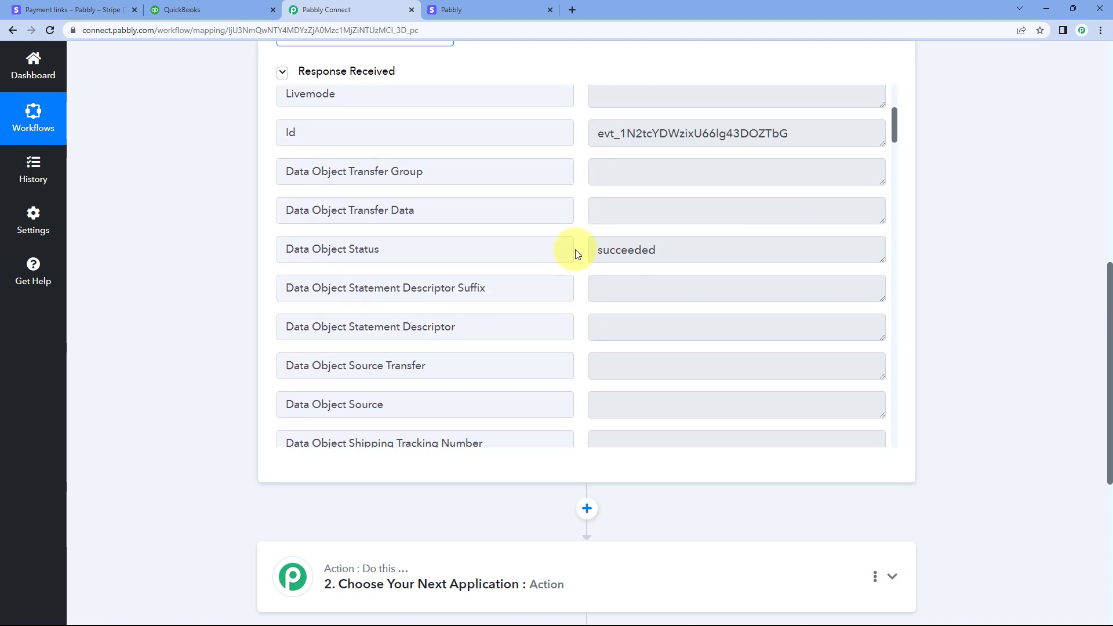
pyautogui.doubleClick(387, 190)
pyautogui.click(678, 191)
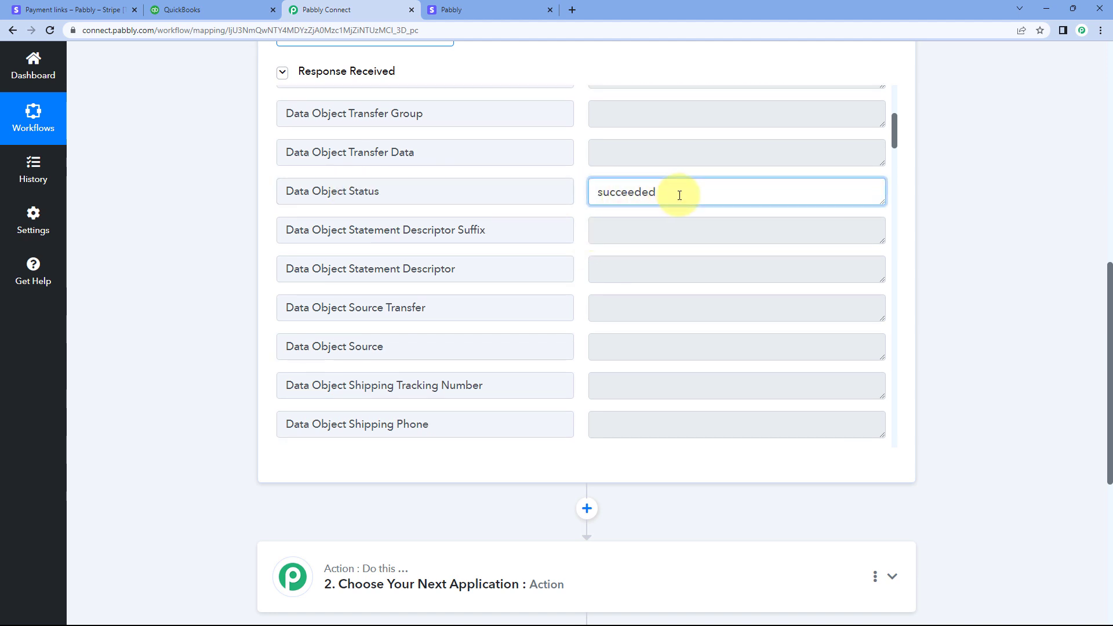
pyautogui.moveTo(678, 191); pyautogui.dragTo(579, 187)
pyautogui.click(578, 193)
pyautogui.scroll(-5, 578, 193)
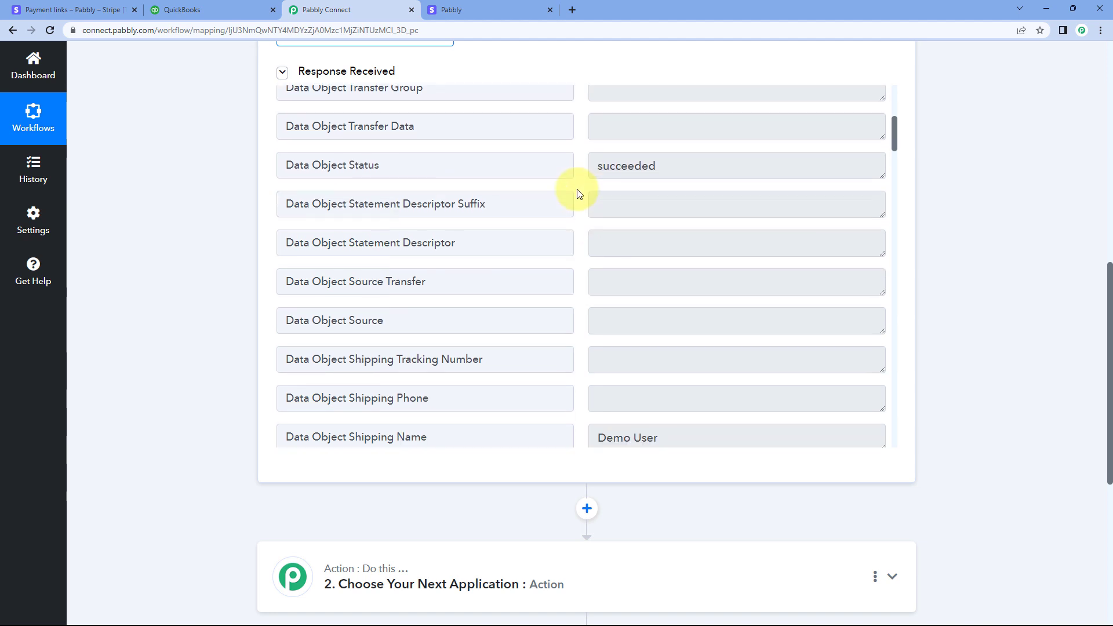
# Examine the shipping name and the shipping address state, postal code, lines, country and city in the webhook response
pyautogui.scroll(-2, 570, 191)
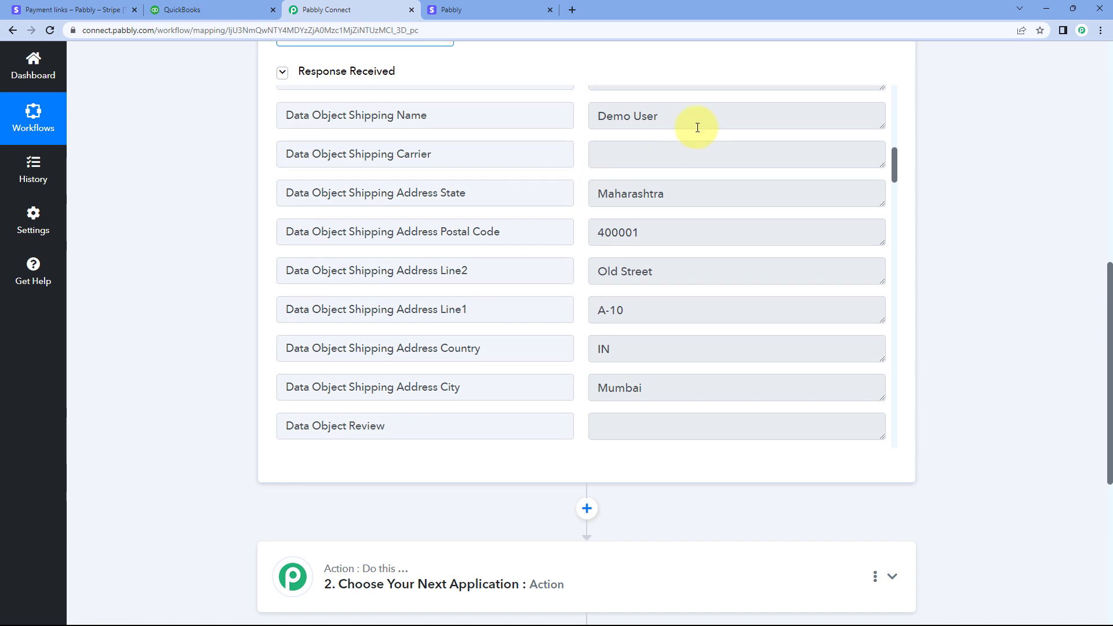
pyautogui.moveTo(689, 120); pyautogui.dragTo(567, 120)
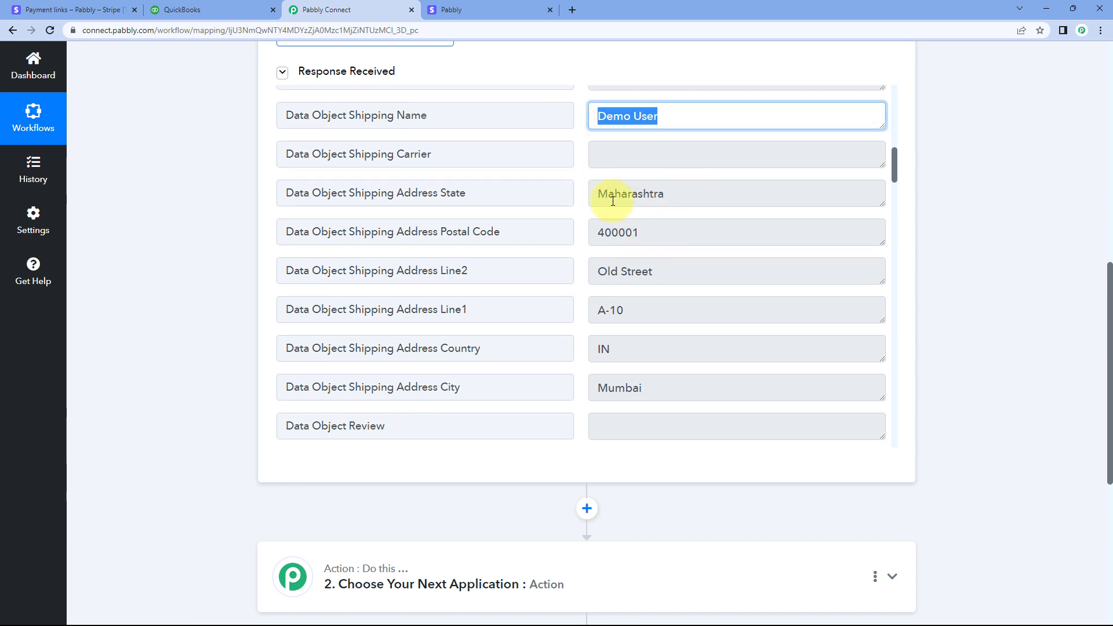
pyautogui.scroll(-1, 574, 149)
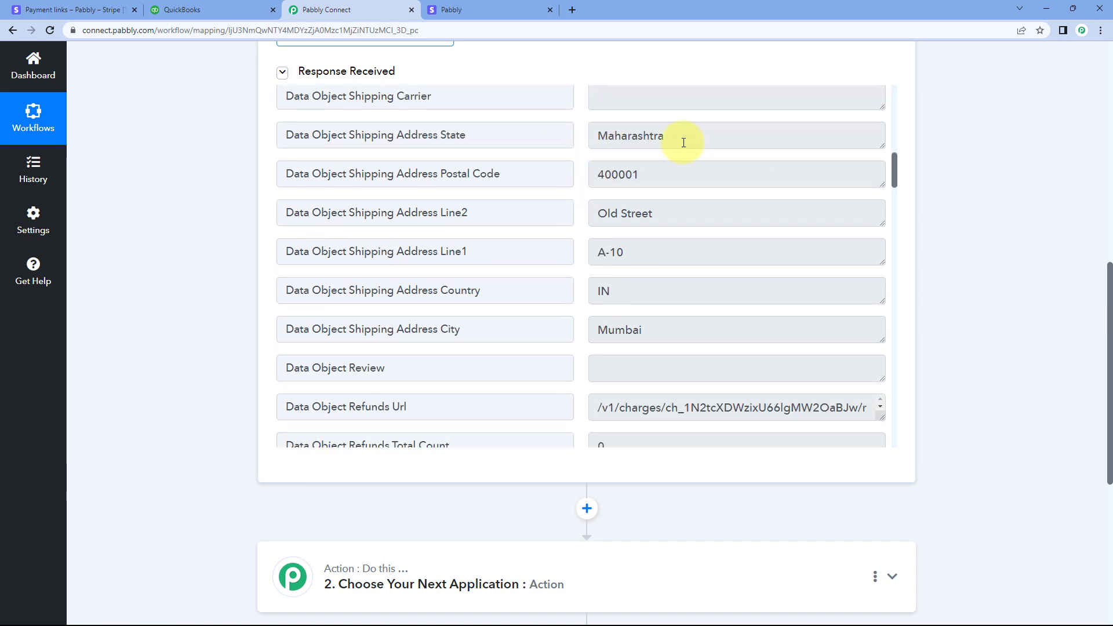
pyautogui.moveTo(683, 141); pyautogui.dragTo(568, 140)
pyautogui.moveTo(668, 178); pyautogui.dragTo(590, 180)
pyautogui.moveTo(685, 214); pyautogui.dragTo(568, 212)
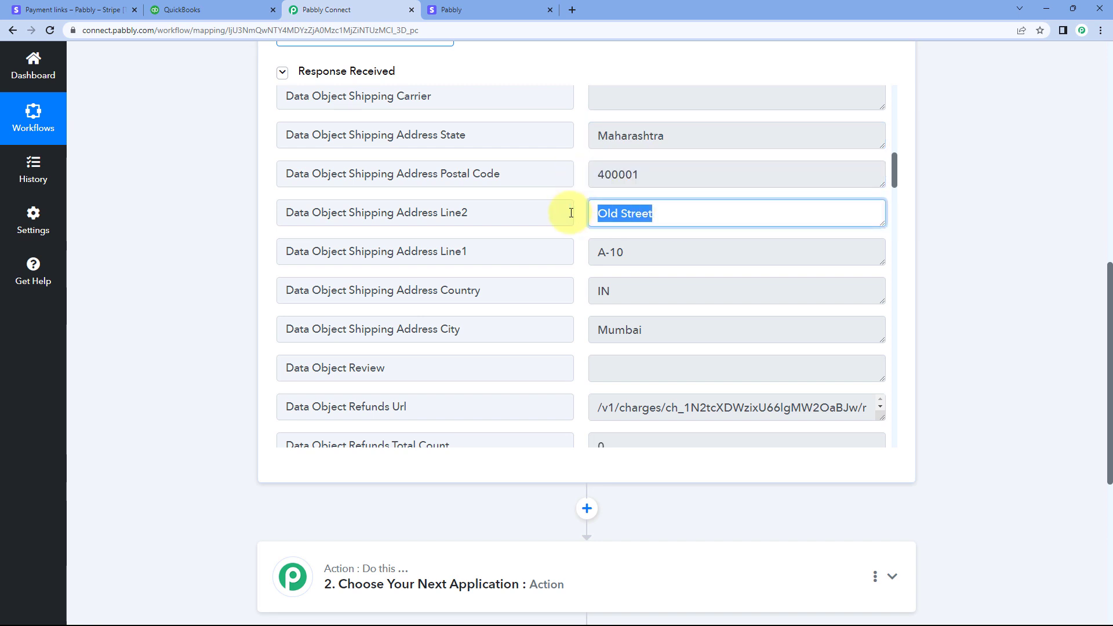
pyautogui.moveTo(651, 251); pyautogui.dragTo(582, 253)
pyautogui.moveTo(625, 291); pyautogui.dragTo(580, 291)
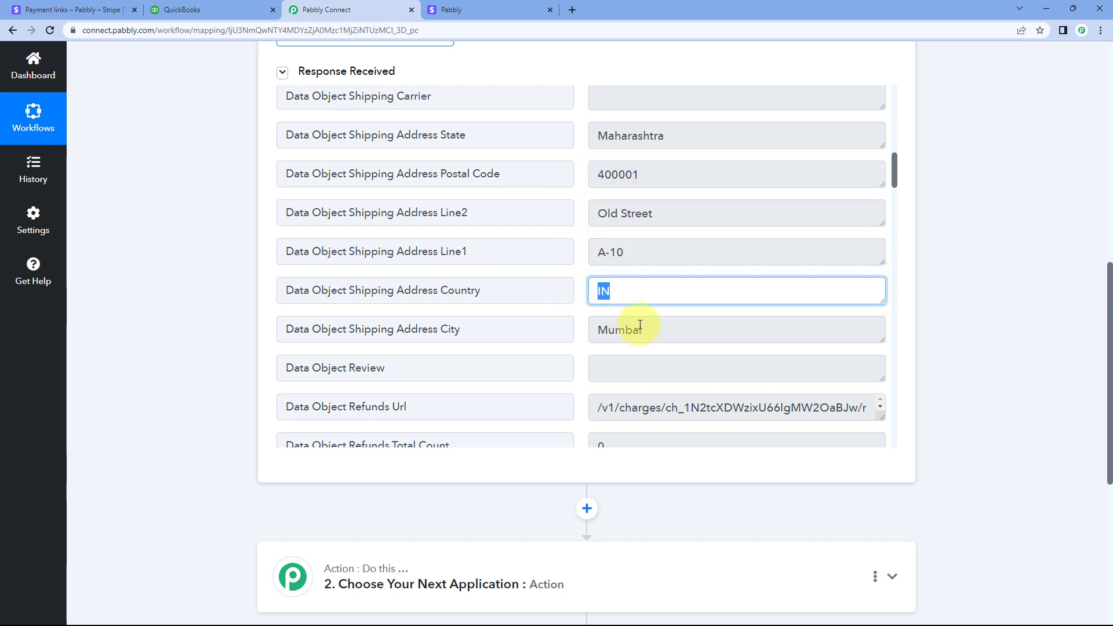
pyautogui.moveTo(647, 330); pyautogui.dragTo(573, 326)
pyautogui.click(566, 295)
# Read through the refund, card payment method, outcome and billing details in the rest of the webhook response
pyautogui.scroll(-6, 580, 266)
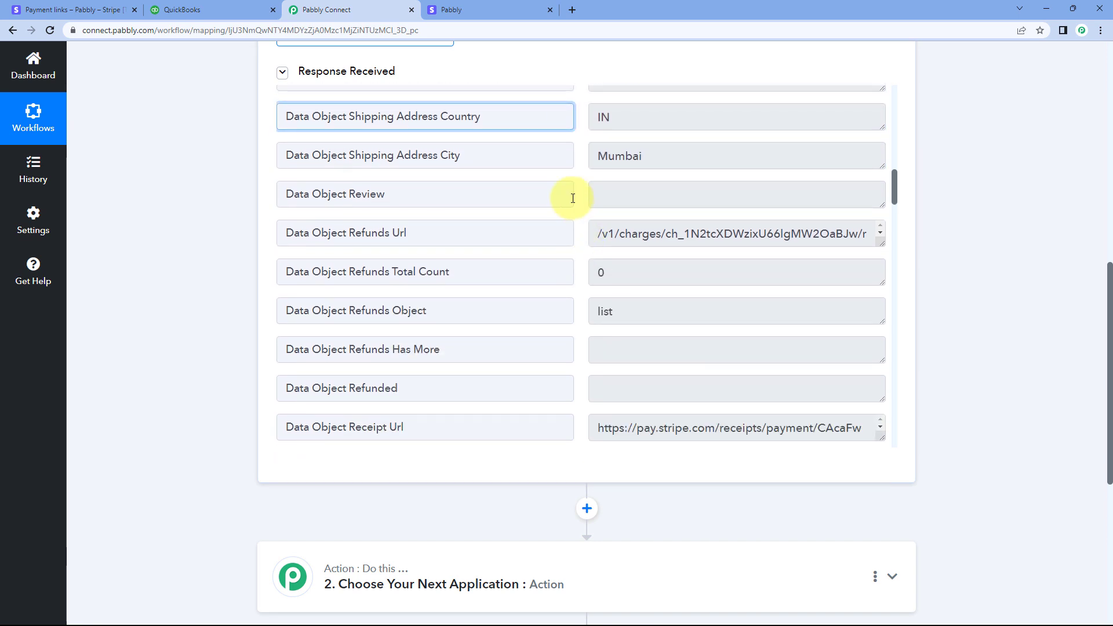
pyautogui.scroll(-9, 572, 198)
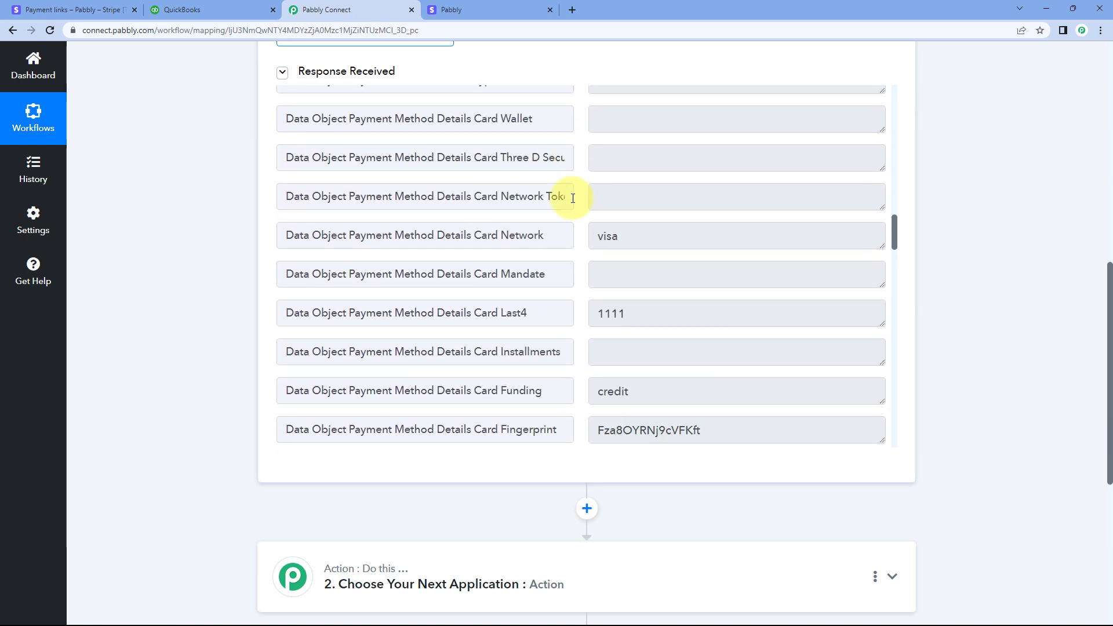
pyautogui.scroll(-3, 571, 194)
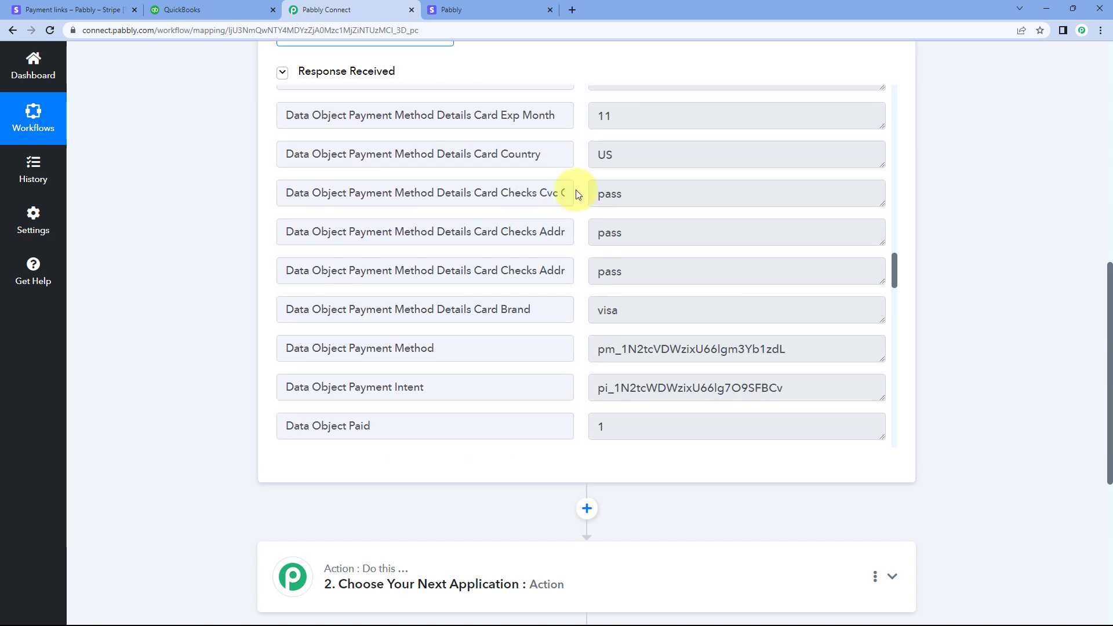
pyautogui.scroll(4, 576, 191)
pyautogui.scroll(-7, 573, 223)
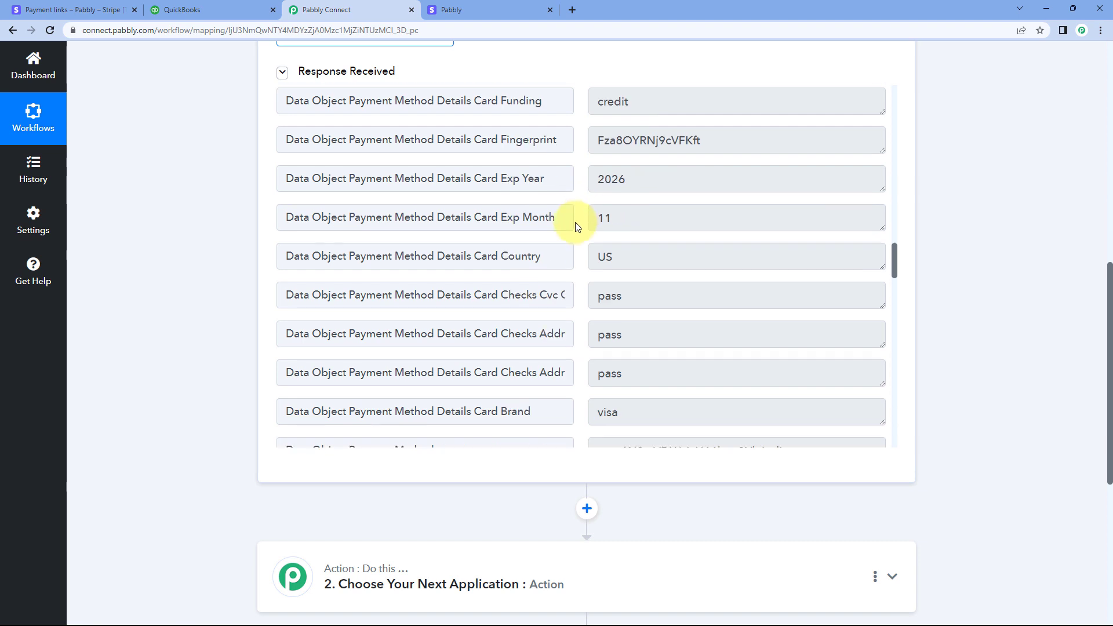
pyautogui.scroll(-5, 571, 220)
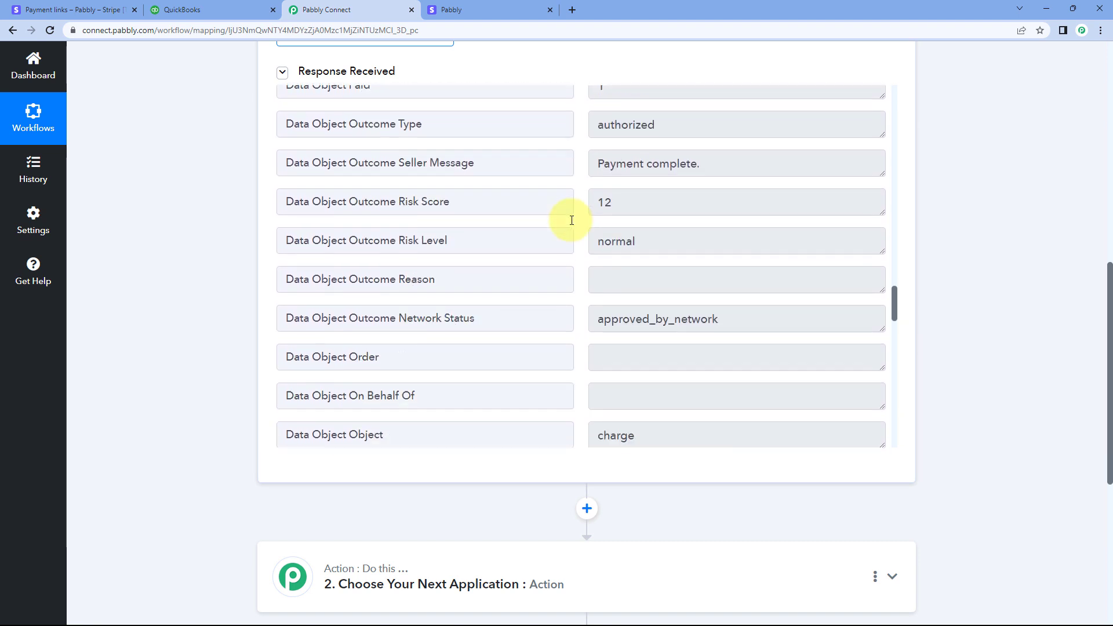
pyautogui.scroll(-15, 571, 220)
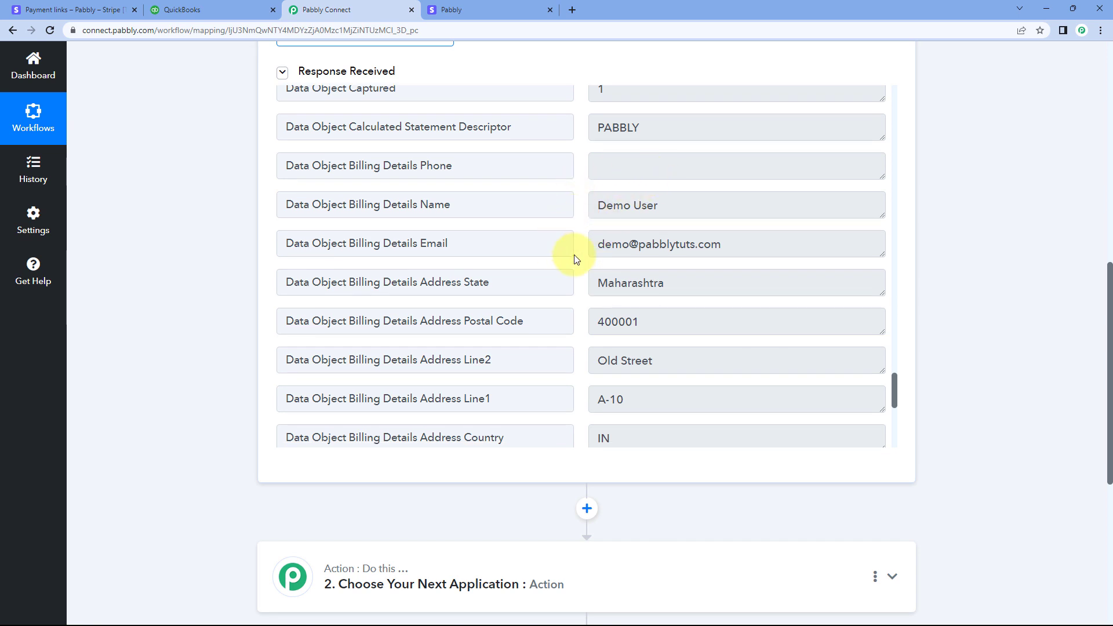
pyautogui.scroll(-1, 579, 248)
pyautogui.scroll(-8, 580, 235)
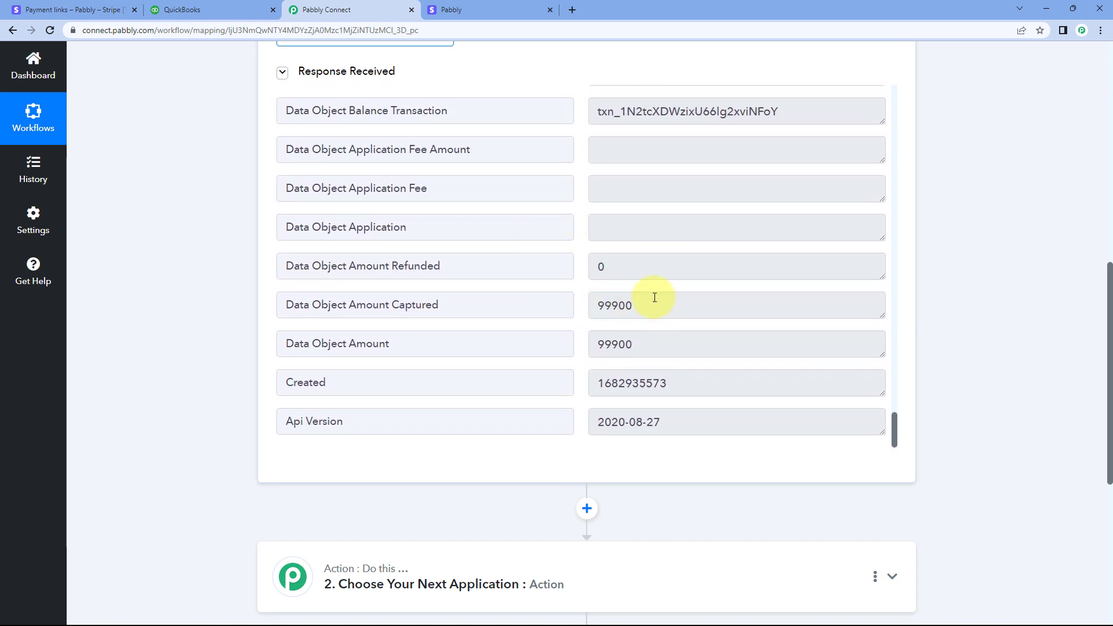
# Examine the Data Object Amount Captured and Data Object Amount entries and compare them with the price on the Stripe checkout page
pyautogui.doubleClick(638, 304)
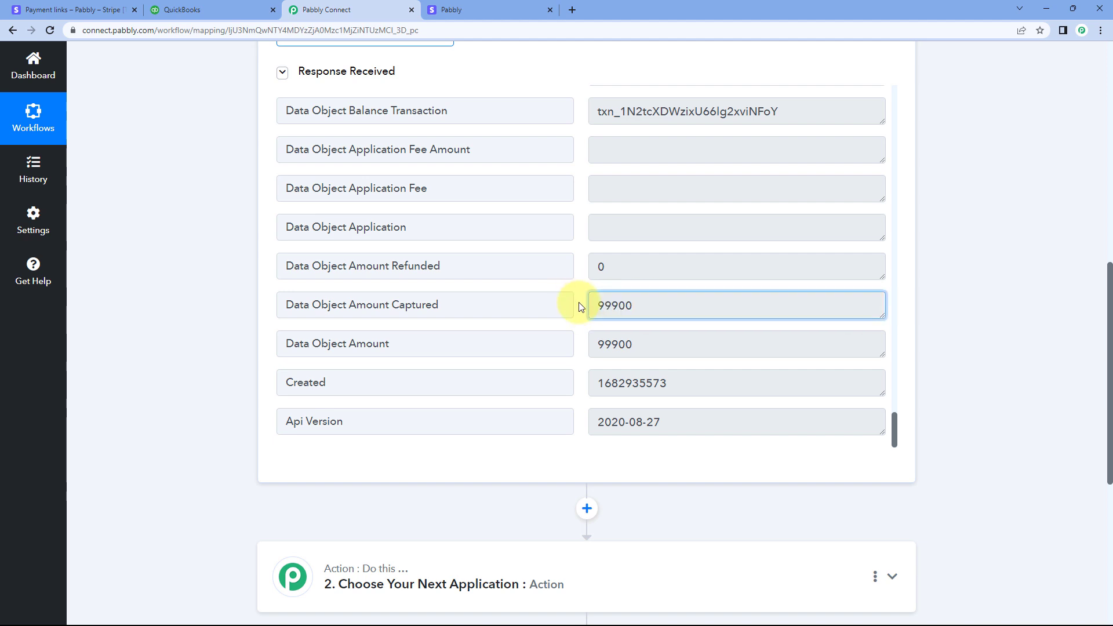
pyautogui.moveTo(641, 346); pyautogui.dragTo(596, 346)
pyautogui.click(574, 327)
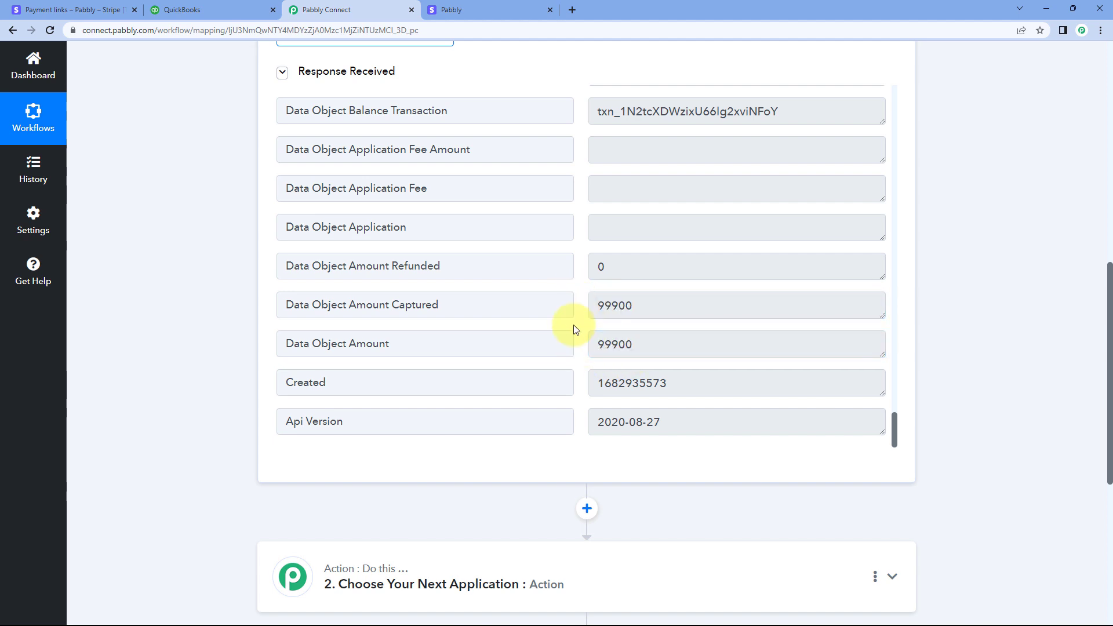
pyautogui.click(509, 8)
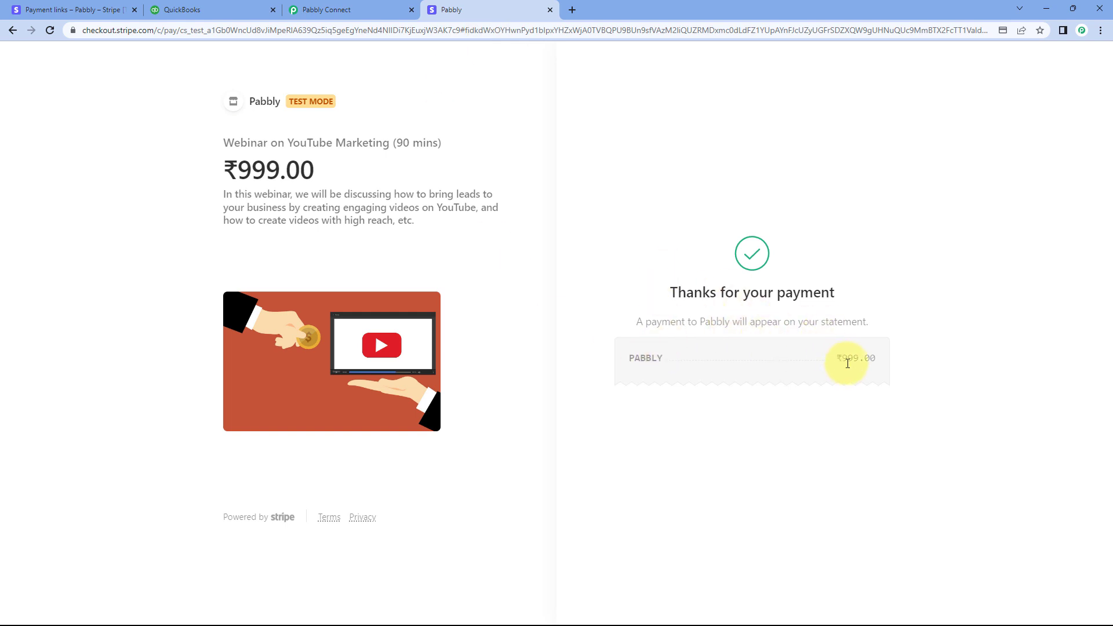
pyautogui.click(374, 8)
pyautogui.moveTo(635, 344); pyautogui.dragTo(575, 348)
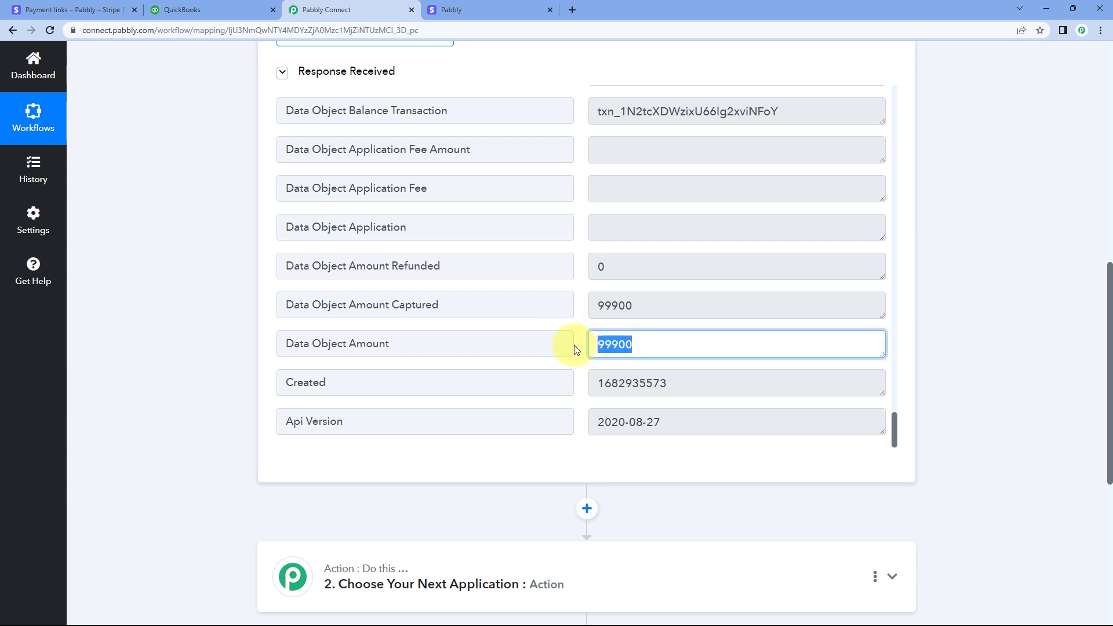
pyautogui.click(584, 365)
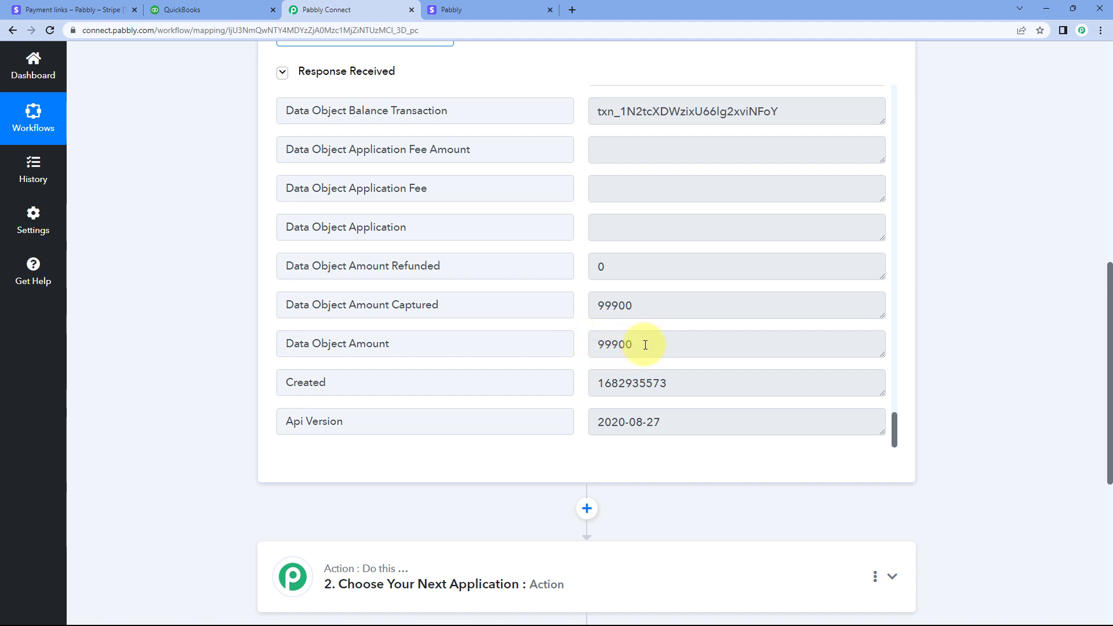
# Switch to the Stripe payment confirmation and examine the whole and decimal parts of the paid amount
pyautogui.click(467, 10)
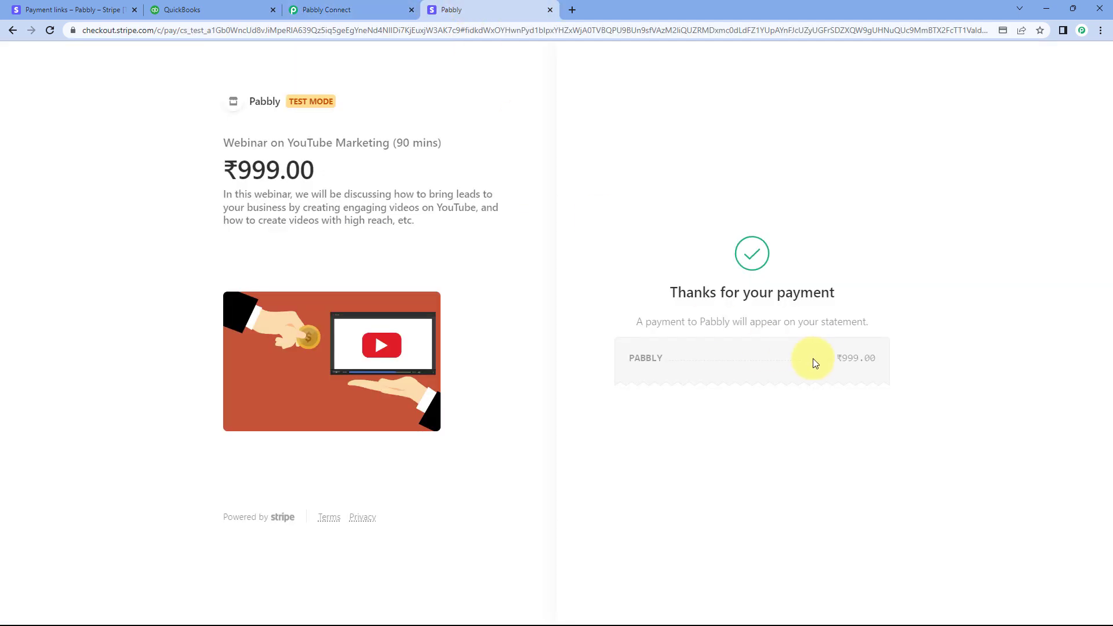
pyautogui.moveTo(835, 357); pyautogui.dragTo(858, 358)
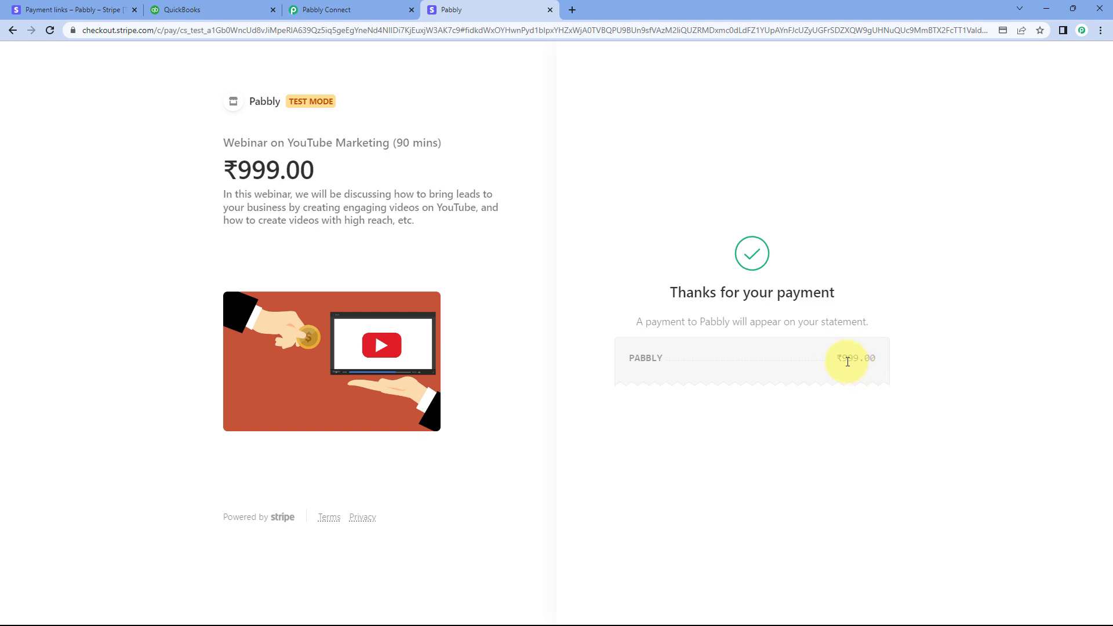
pyautogui.moveTo(851, 360); pyautogui.dragTo(877, 363)
pyautogui.click(510, 154)
# Compare the last two digits of Data Object Amount in Pabbly Connect with the decimals of the amount on the Stripe confirmation
pyautogui.click(383, 8)
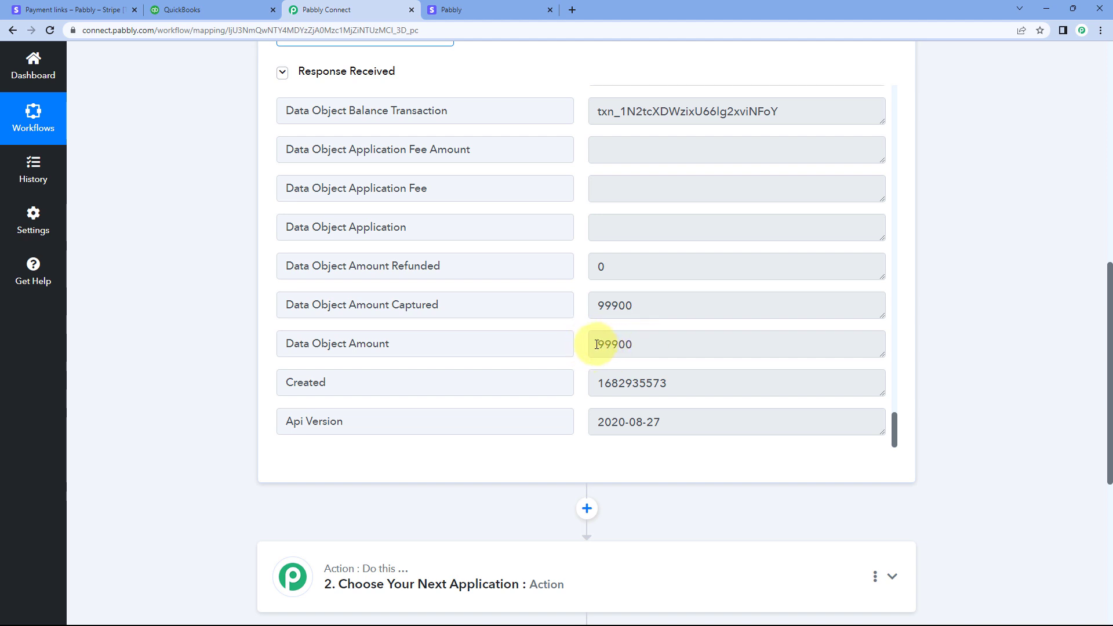
pyautogui.moveTo(596, 345); pyautogui.dragTo(622, 343)
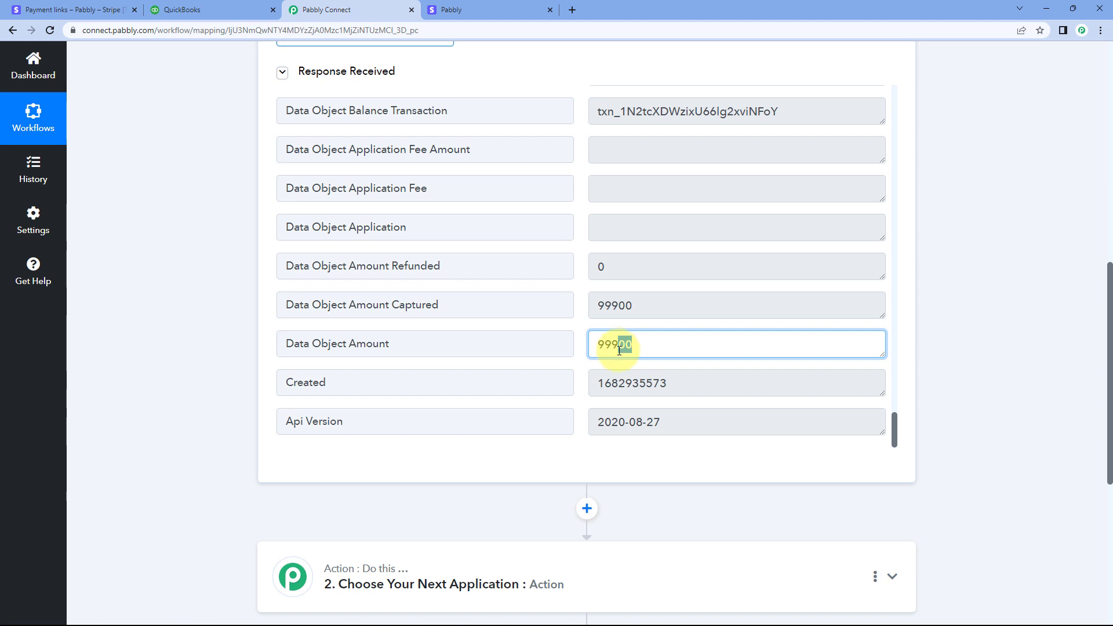
pyautogui.click(619, 350)
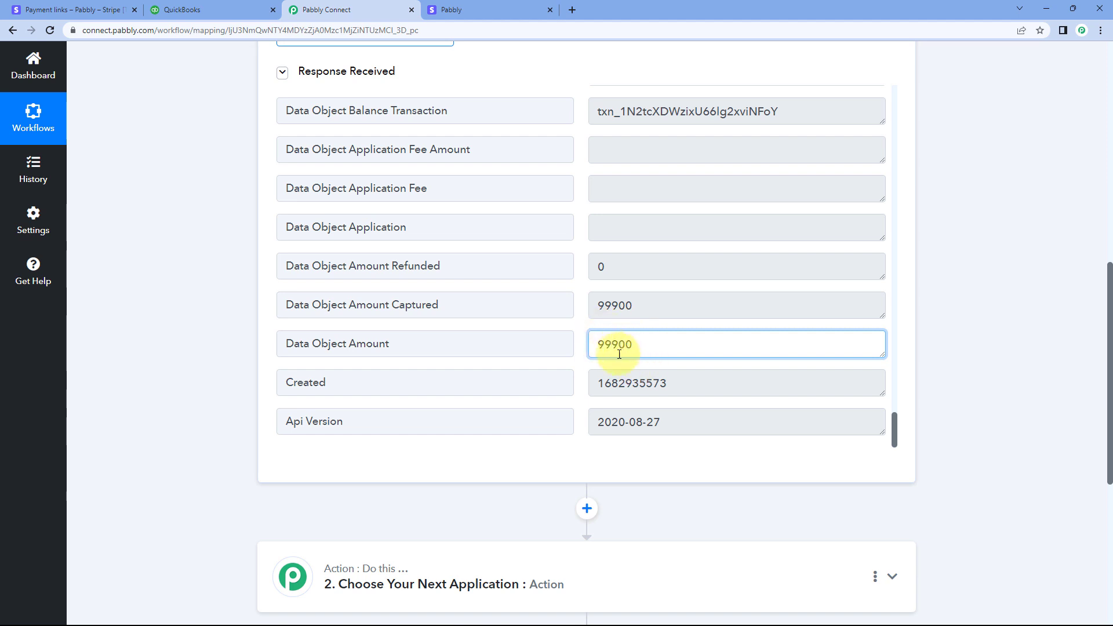
pyautogui.moveTo(619, 346); pyautogui.dragTo(638, 344)
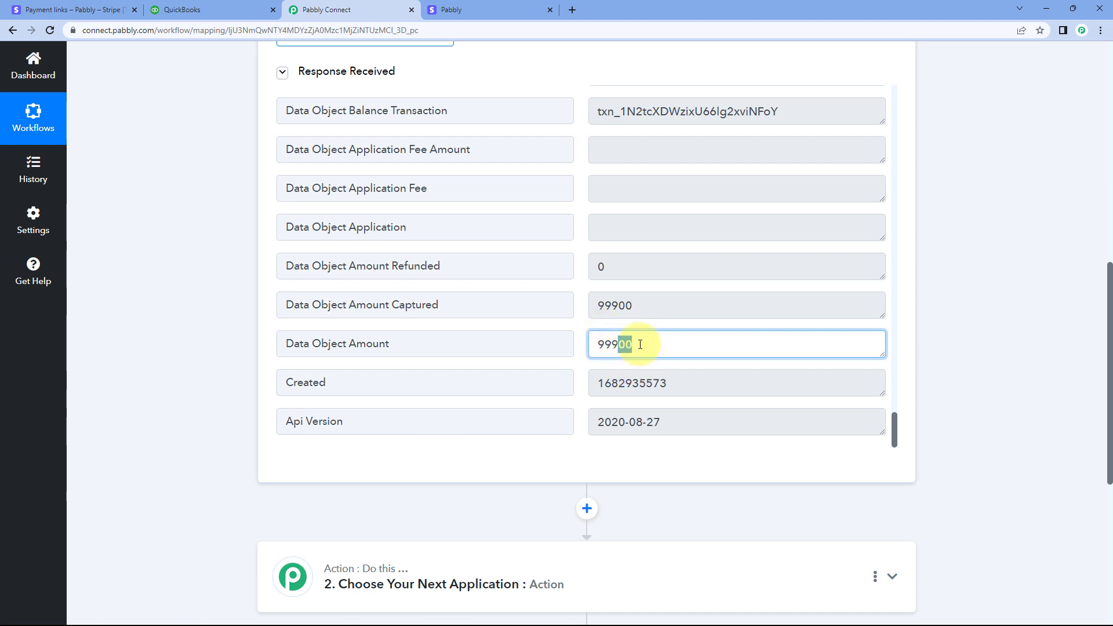
pyautogui.click(489, 10)
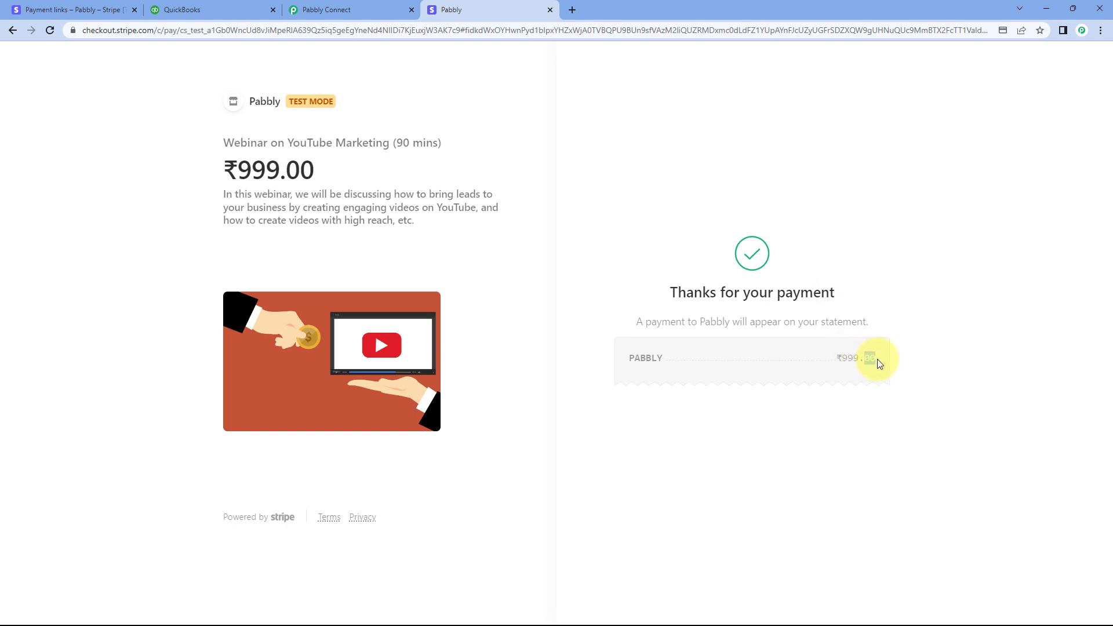
pyautogui.click(374, 10)
pyautogui.click(642, 344)
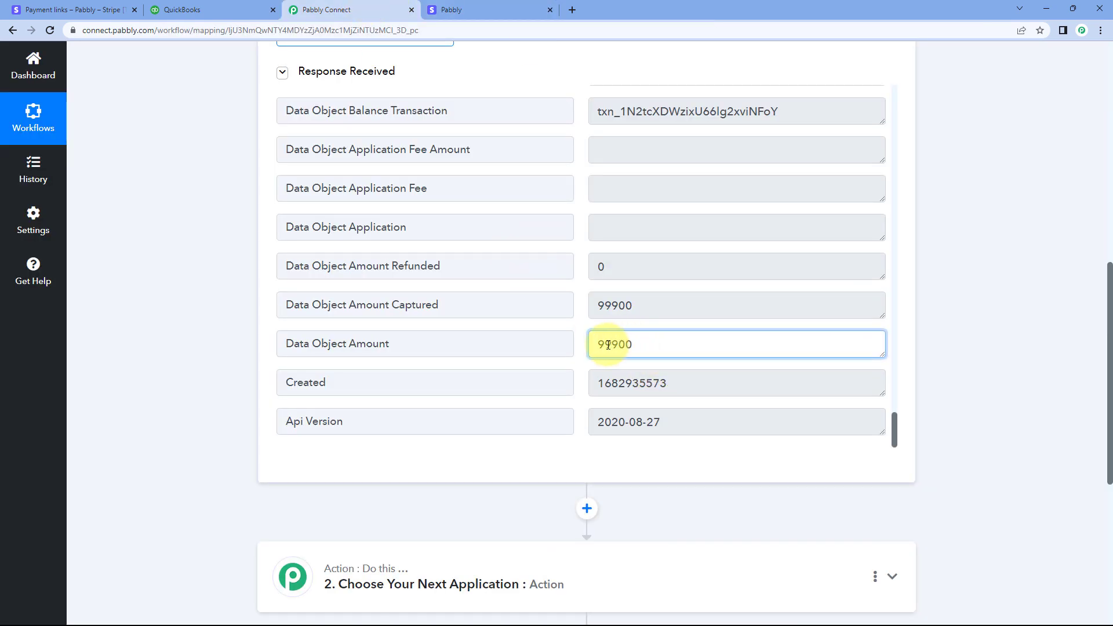
pyautogui.click(584, 307)
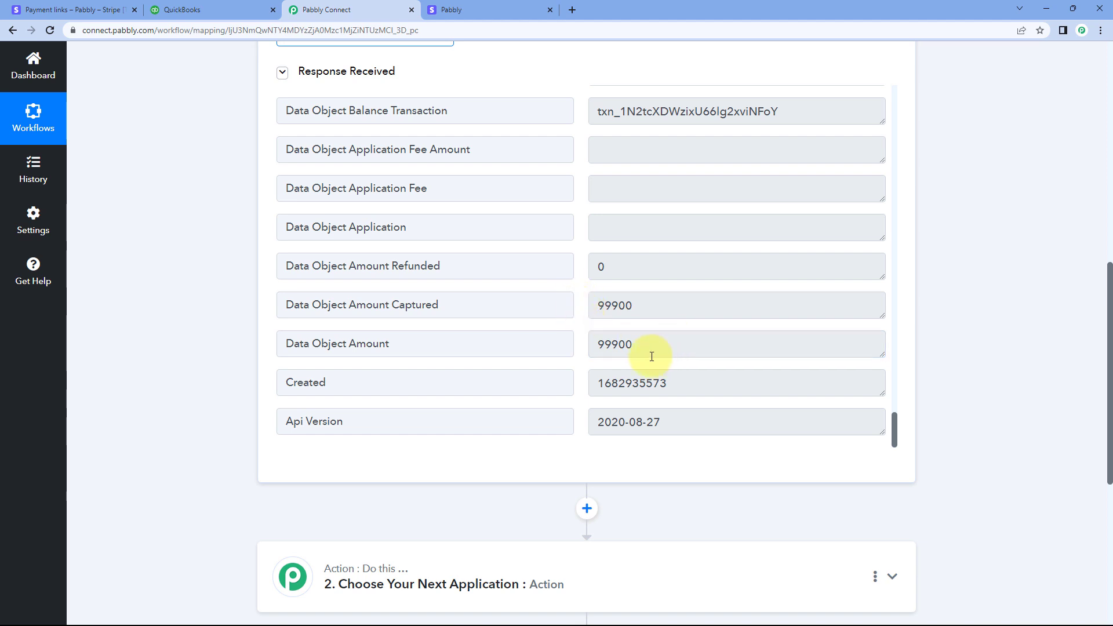
pyautogui.moveTo(649, 350); pyautogui.dragTo(569, 345)
pyautogui.click(582, 339)
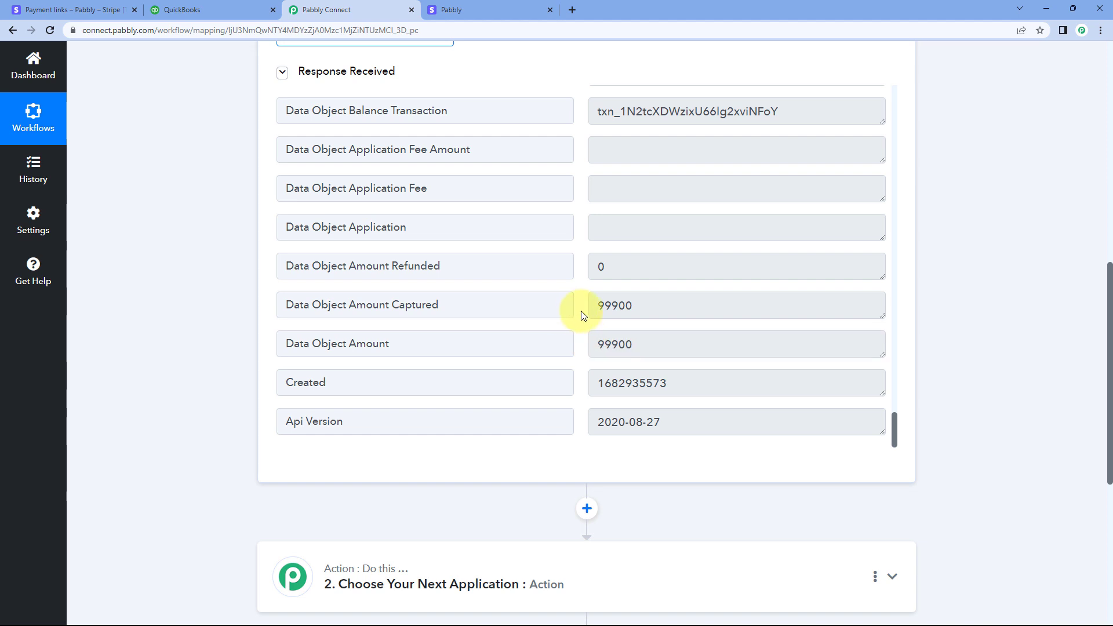
# Examine the Billing Details Name and Billing Details Email entries in the webhook response
pyautogui.scroll(5, 583, 316)
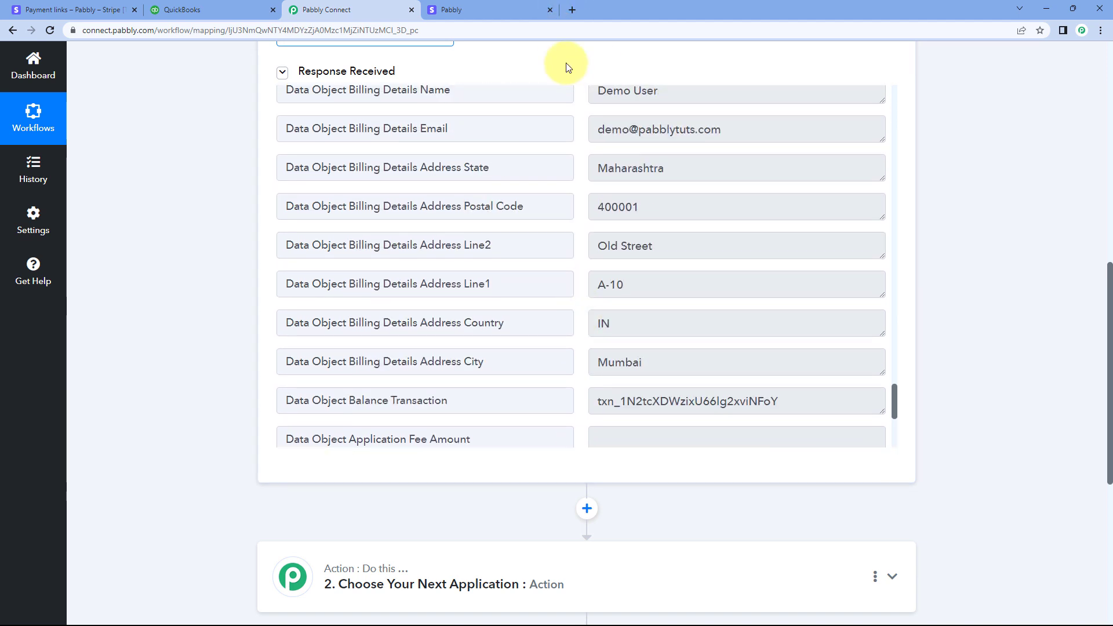
pyautogui.scroll(2, 567, 169)
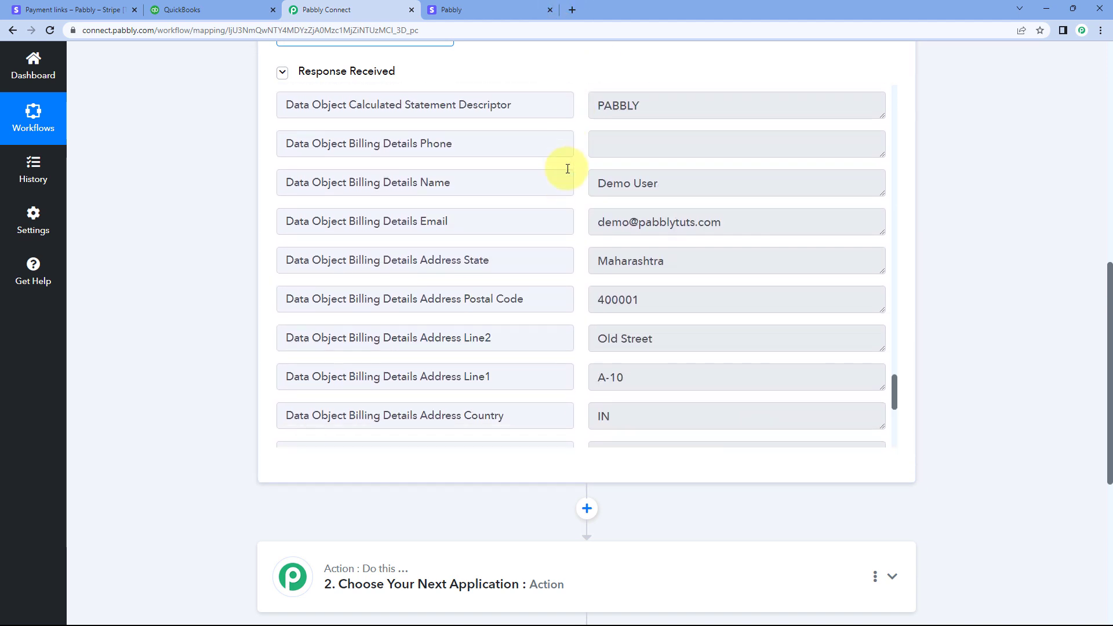
pyautogui.scroll(-1, 567, 168)
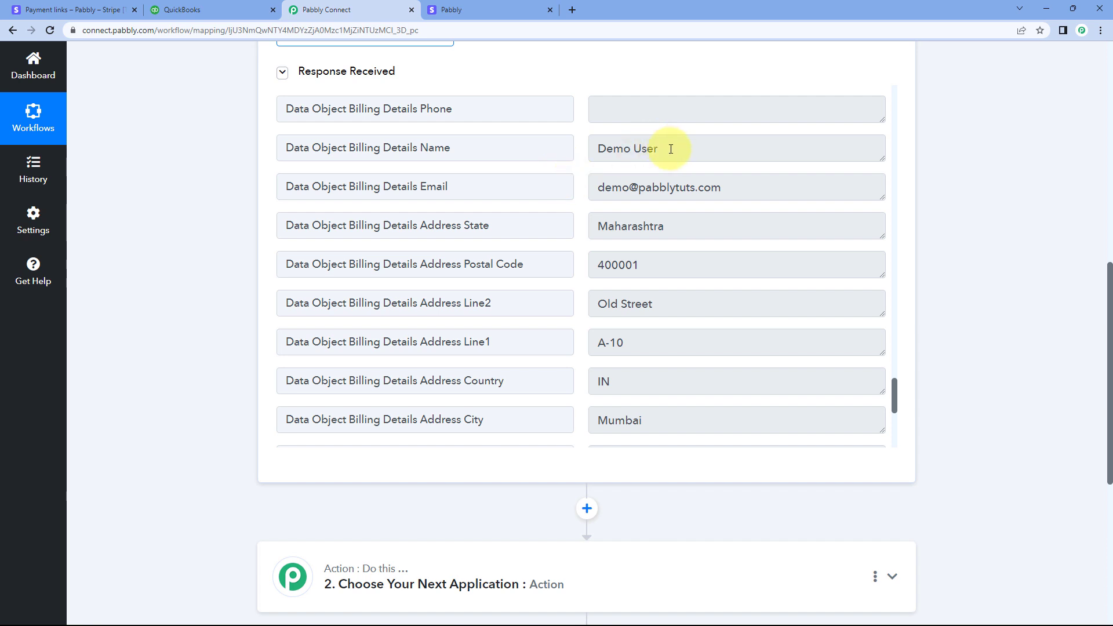
pyautogui.click(666, 149)
pyautogui.click(745, 186)
pyautogui.click(579, 187)
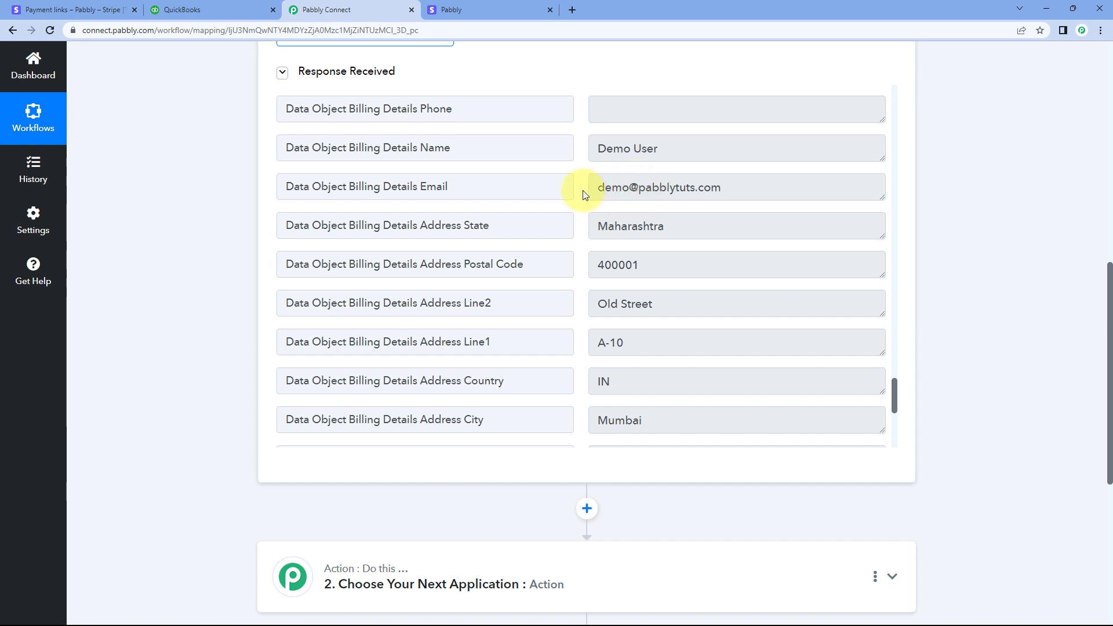
# Expand the workflow's second step and choose Quickbooks Online as the action app
pyautogui.scroll(-5, 223, 236)
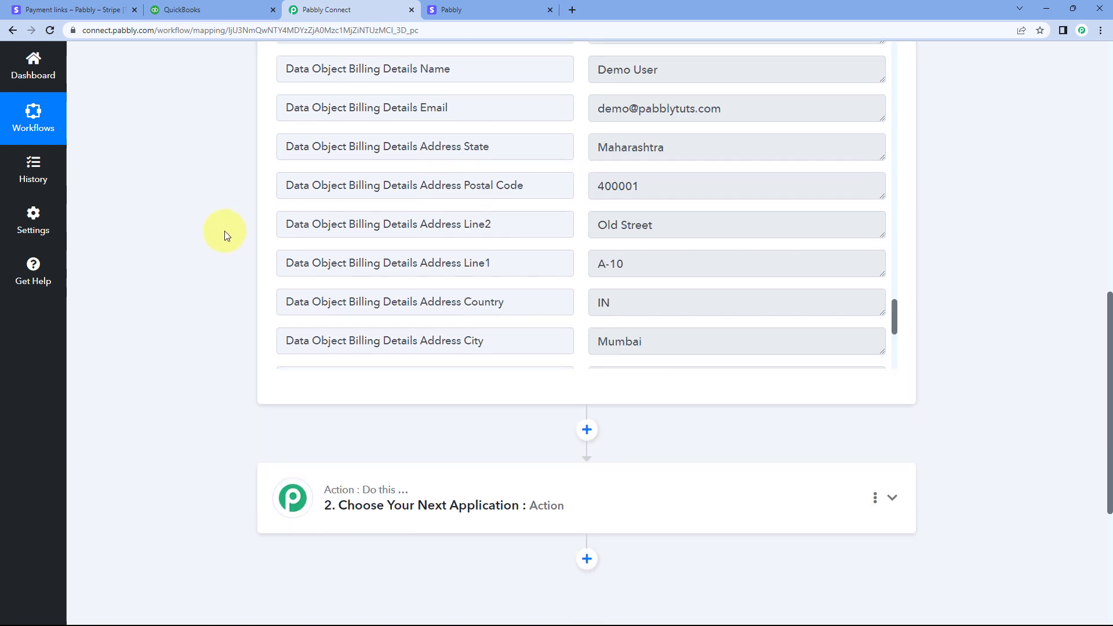
pyautogui.click(528, 233)
pyautogui.scroll(-2, 168, 256)
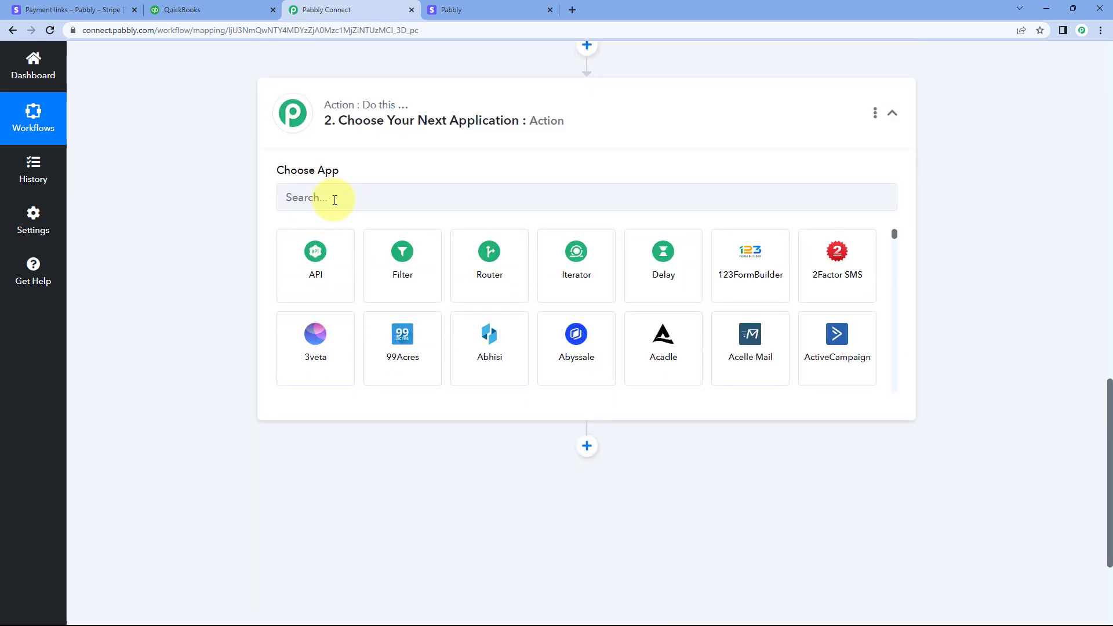
pyautogui.click(335, 199)
pyautogui.write('Qu')
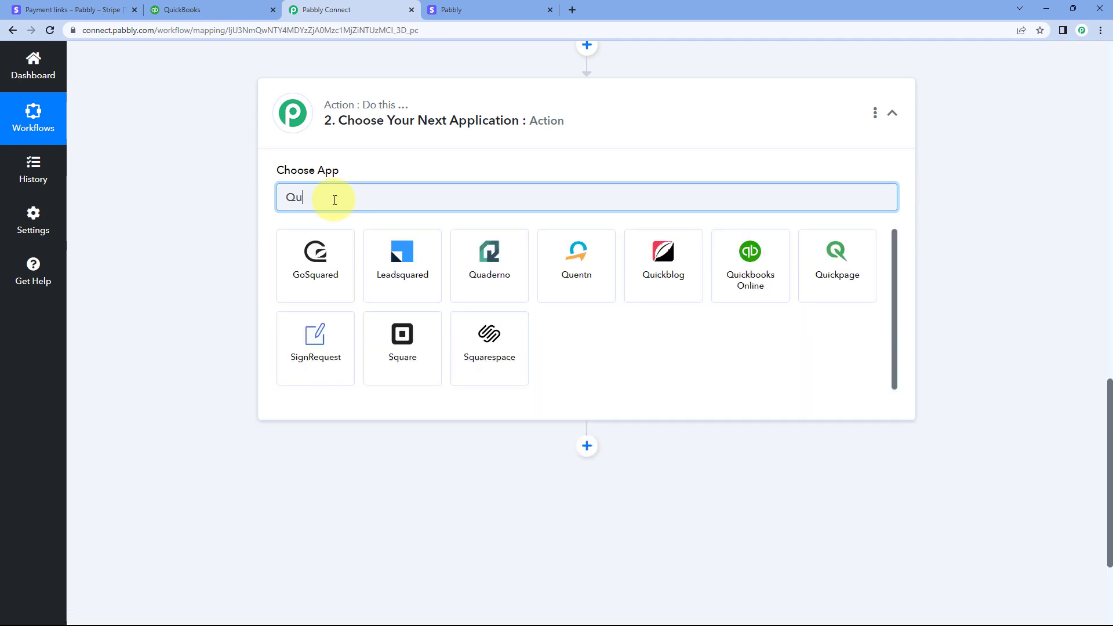
pyautogui.write('ickBooks')
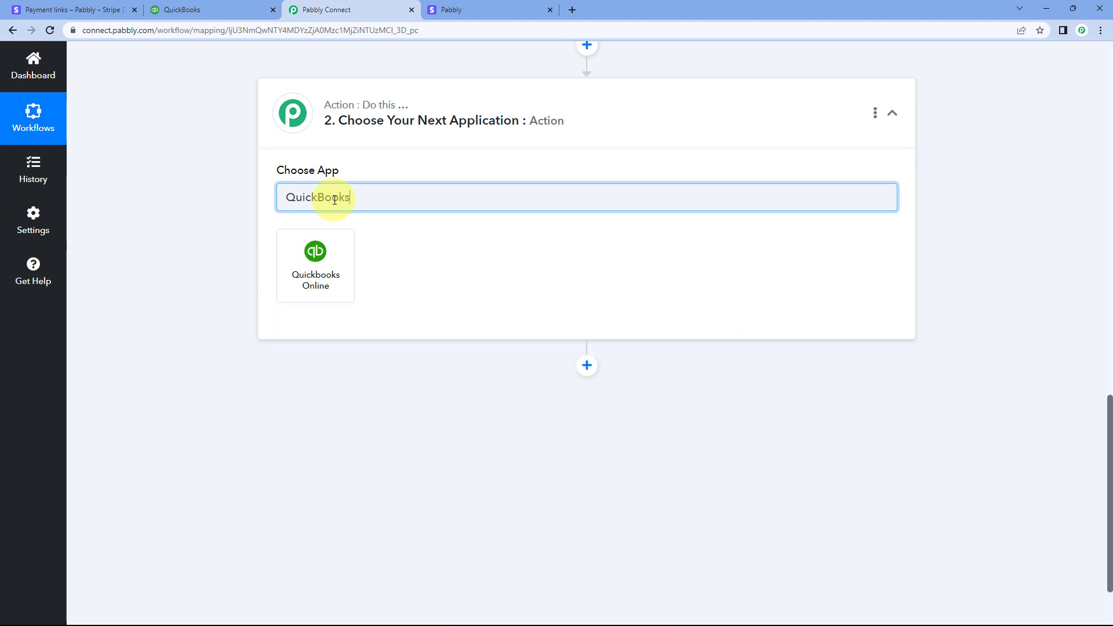
pyautogui.click(336, 289)
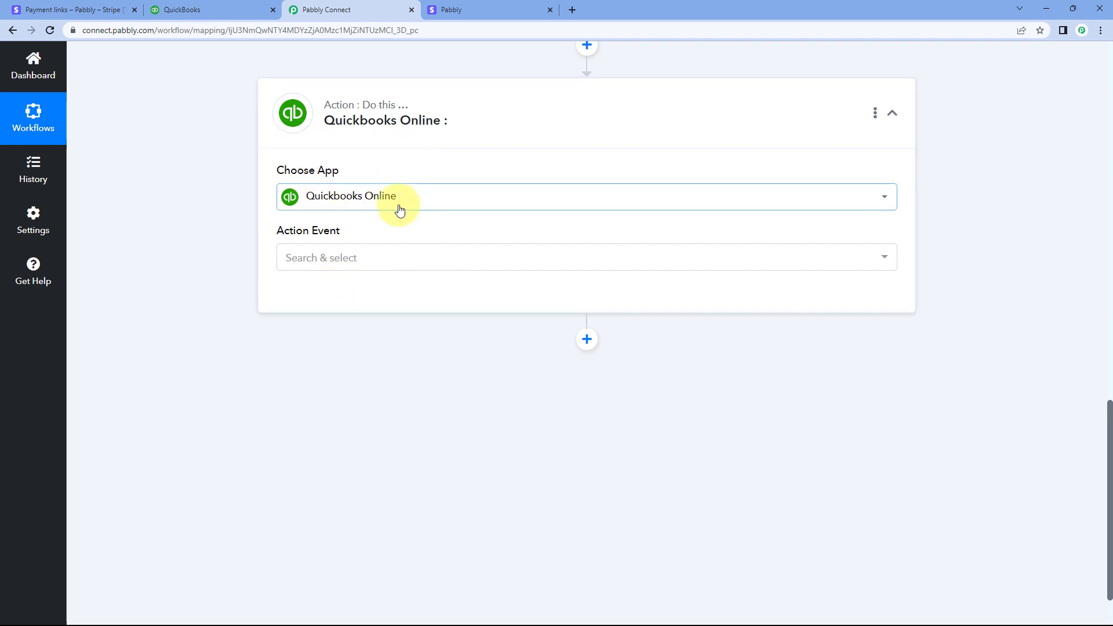
# Set the Quickbooks Online action event to Find Customer
pyautogui.click(371, 262)
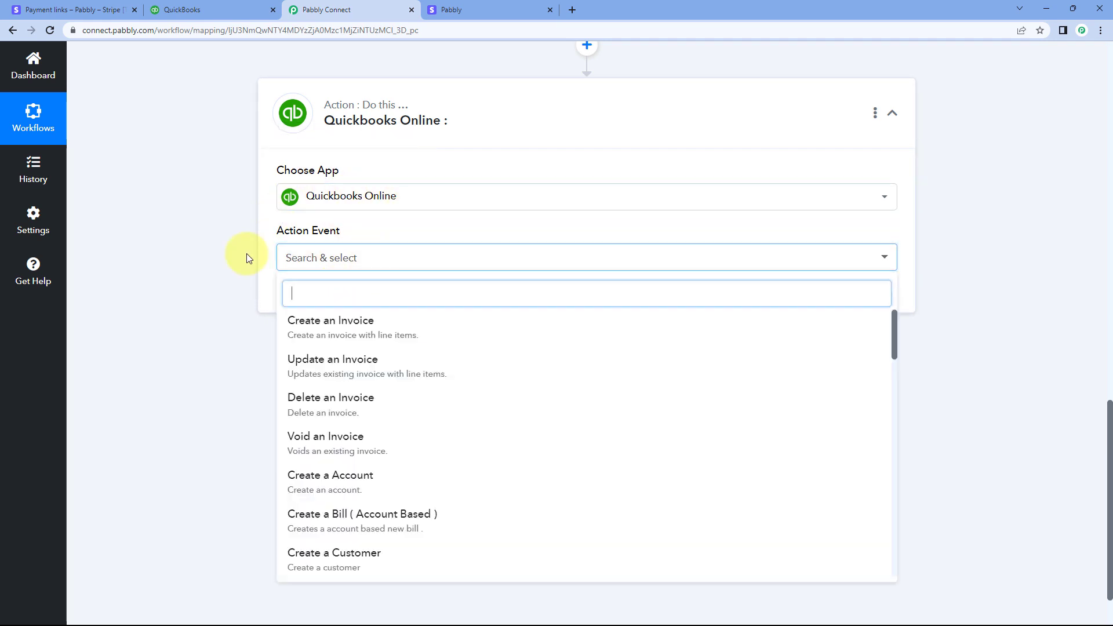
pyautogui.scroll(-2, 218, 289)
pyautogui.scroll(-9, 355, 290)
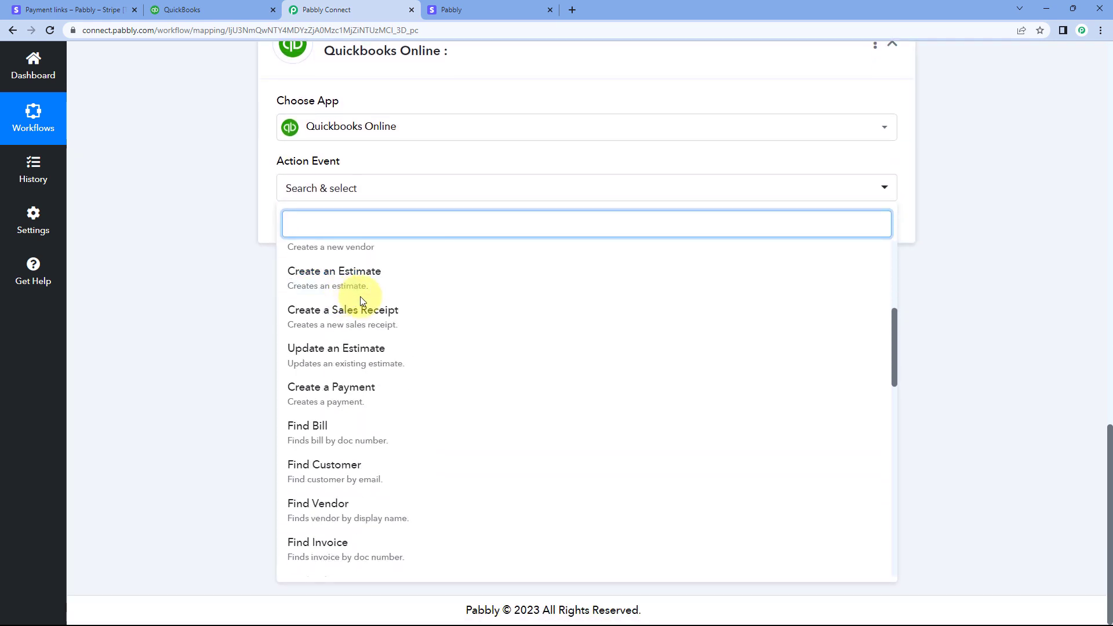
pyautogui.scroll(-7, 362, 301)
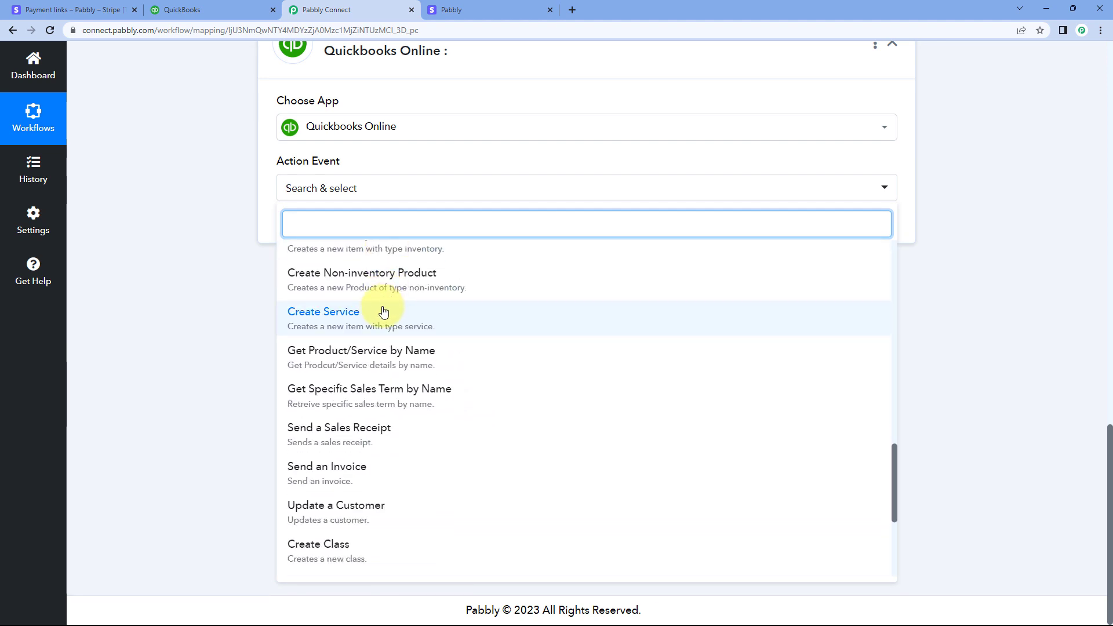
pyautogui.scroll(-3, 380, 313)
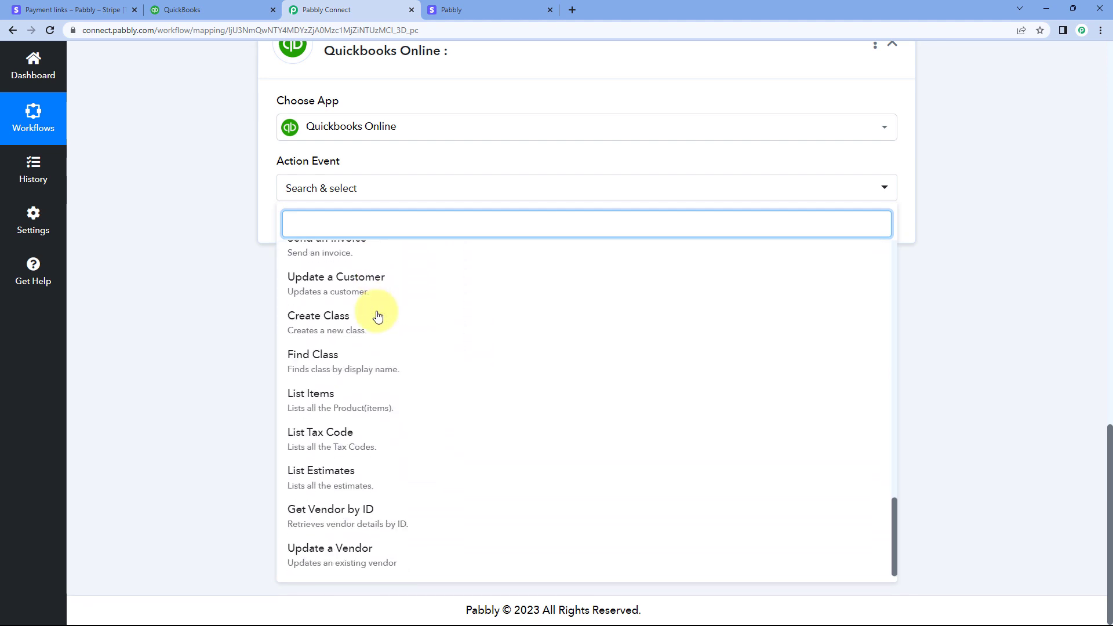
pyautogui.scroll(4, 381, 390)
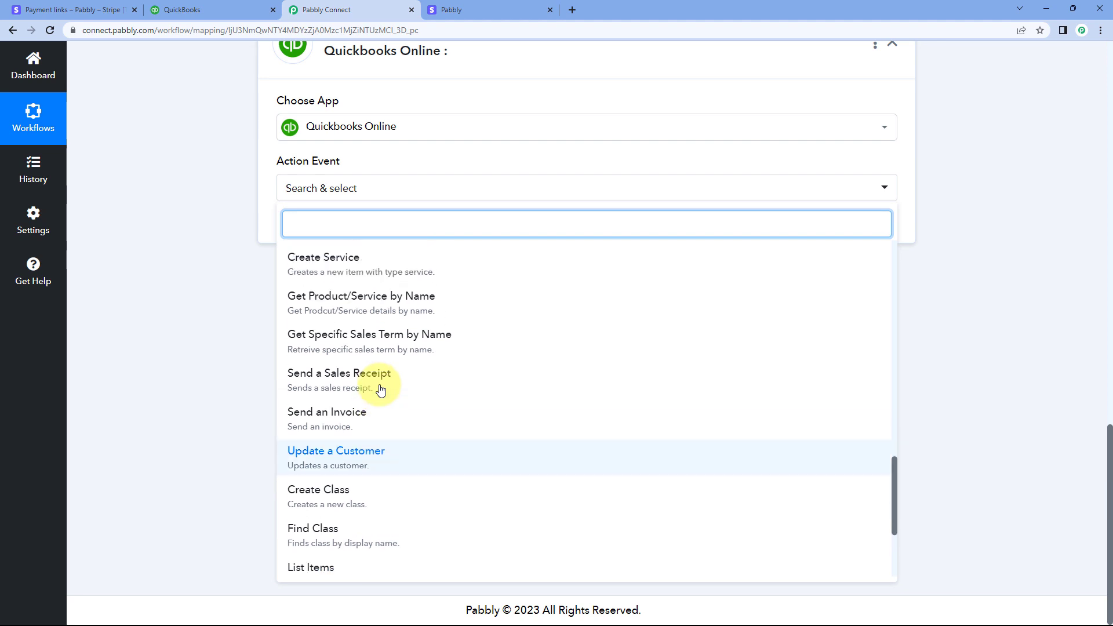
pyautogui.scroll(6, 380, 390)
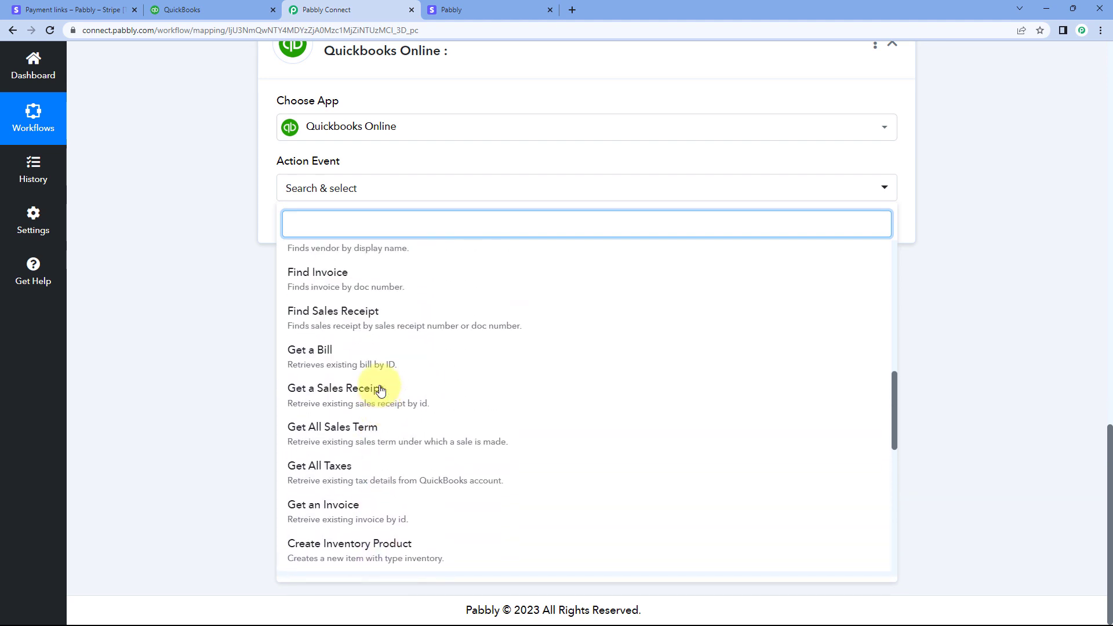
pyautogui.scroll(2, 381, 390)
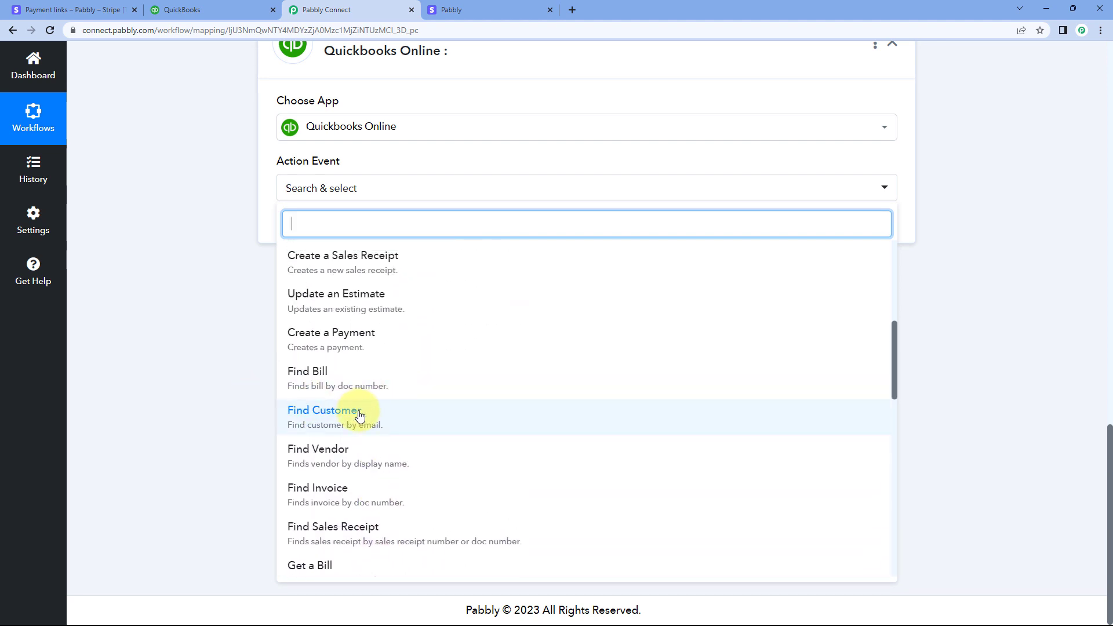
pyautogui.click(359, 416)
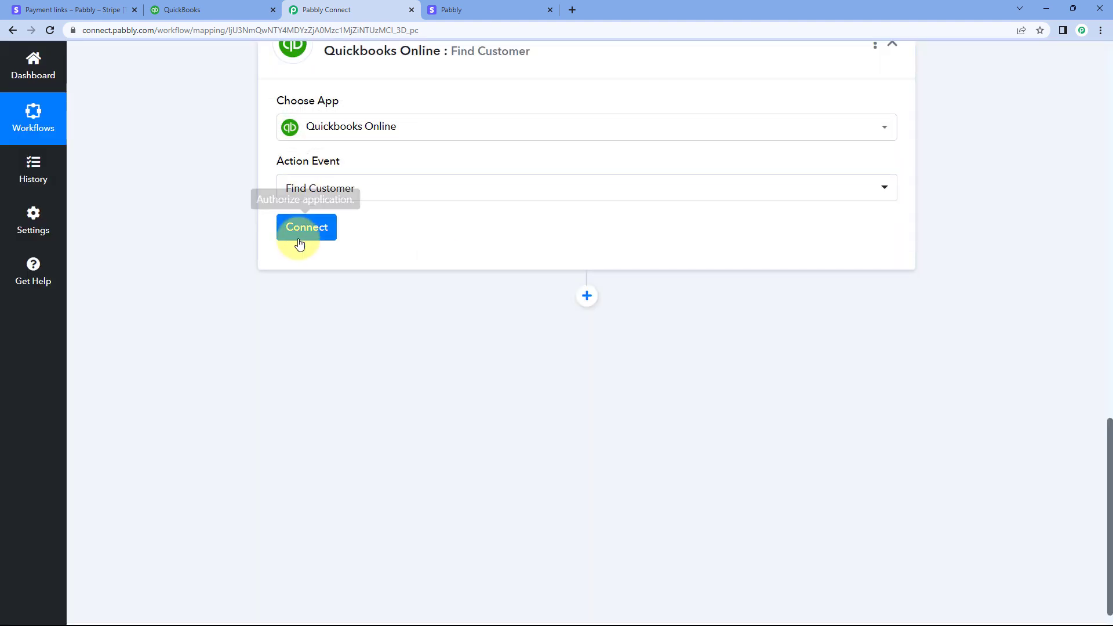
# Add a new Quickbooks Online connection to the action and authenticate it with the Quickbooks account
pyautogui.click(298, 233)
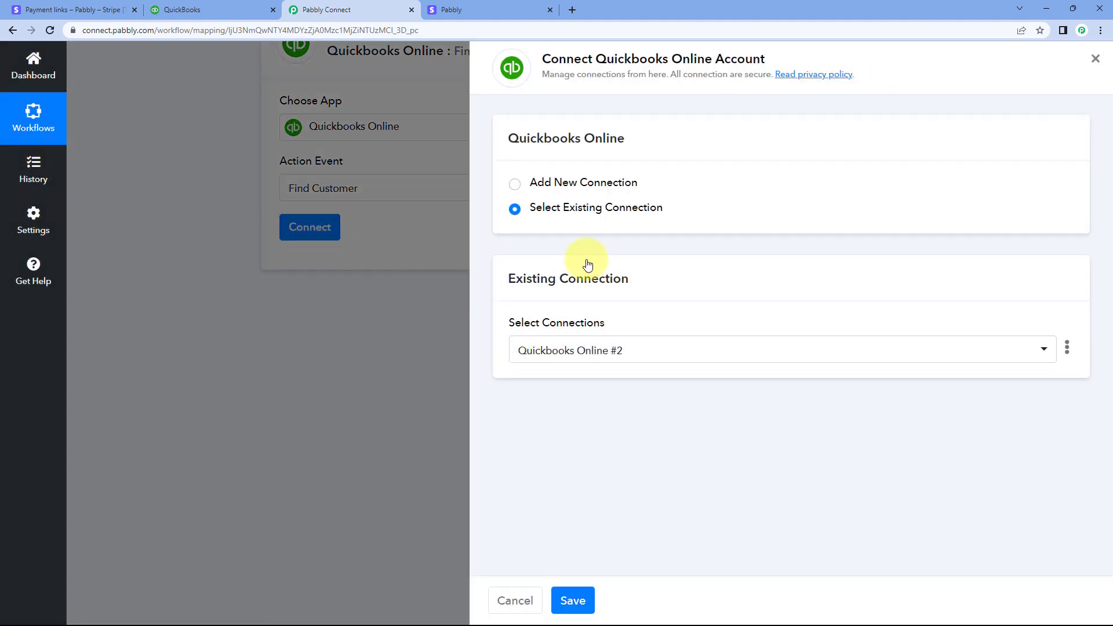
pyautogui.click(514, 185)
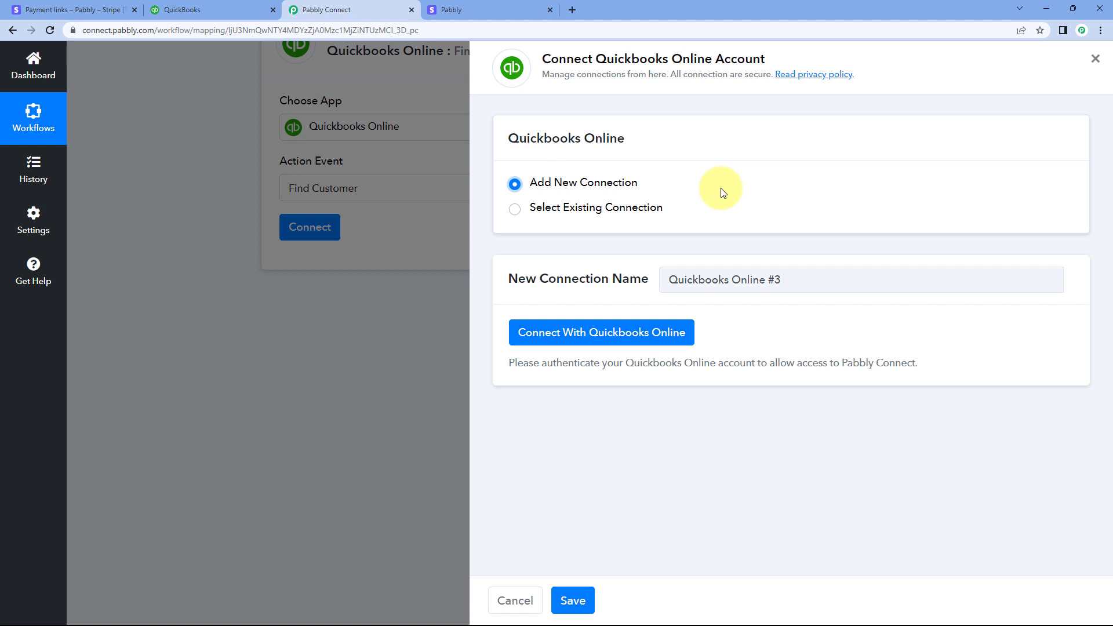
pyautogui.click(599, 344)
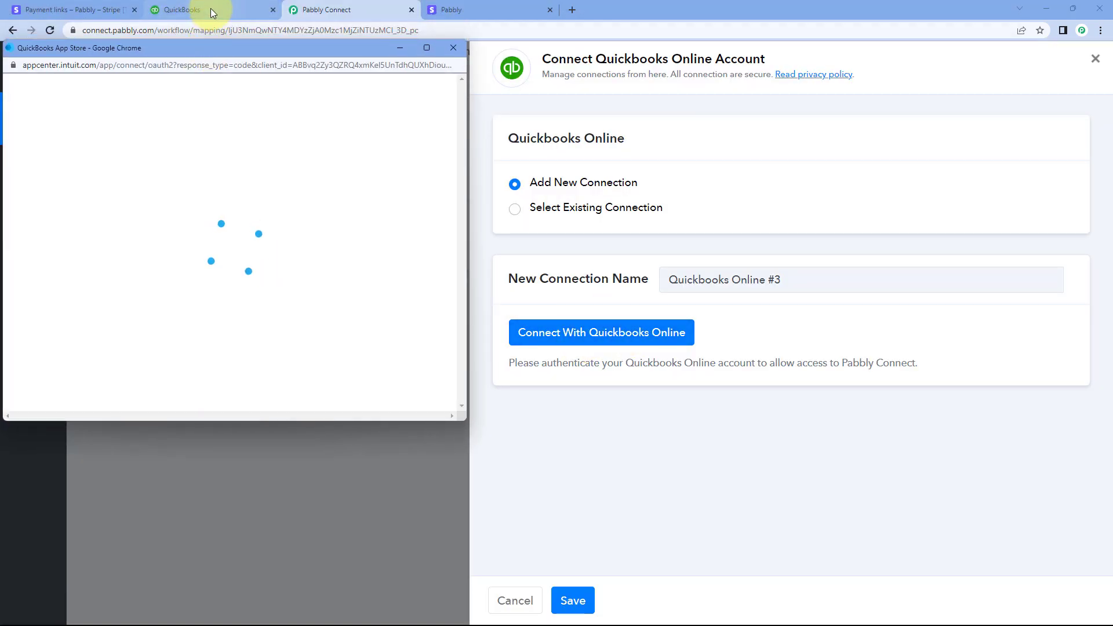
pyautogui.click(210, 8)
pyautogui.click(343, 8)
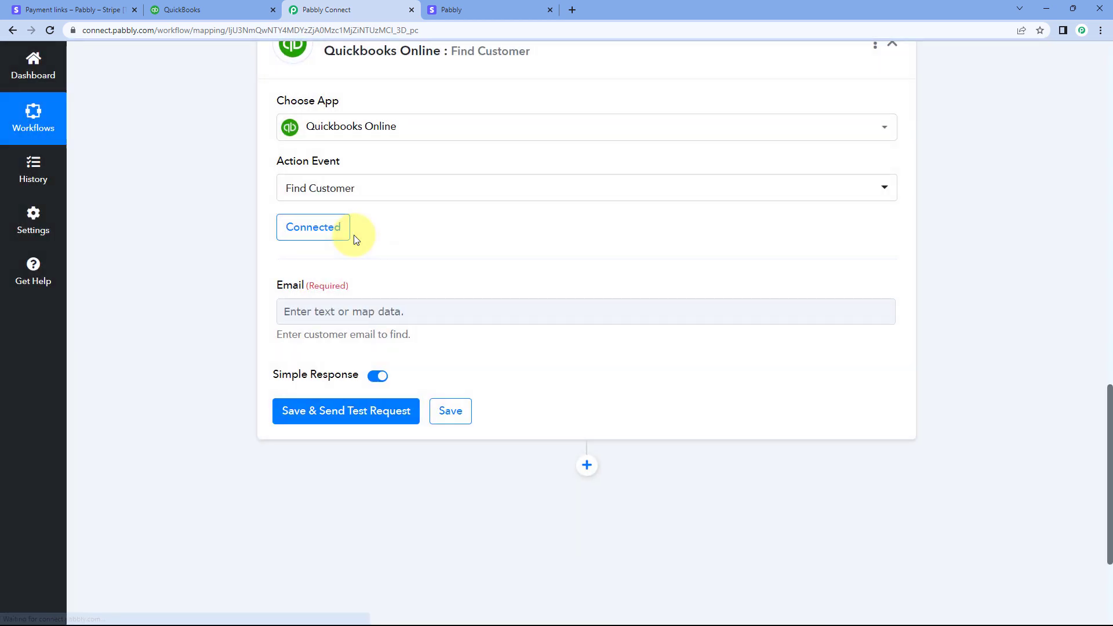
# Check the Data Object Billing Details Email entry in the Stripe webhook response
pyautogui.scroll(-2, 374, 243)
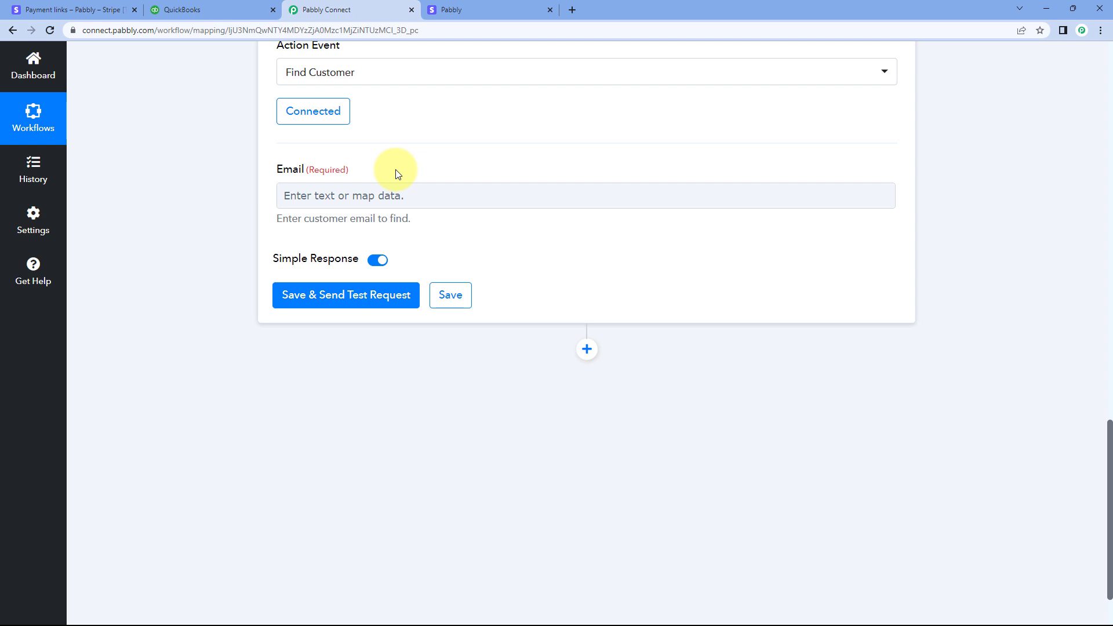
pyautogui.scroll(10, 398, 173)
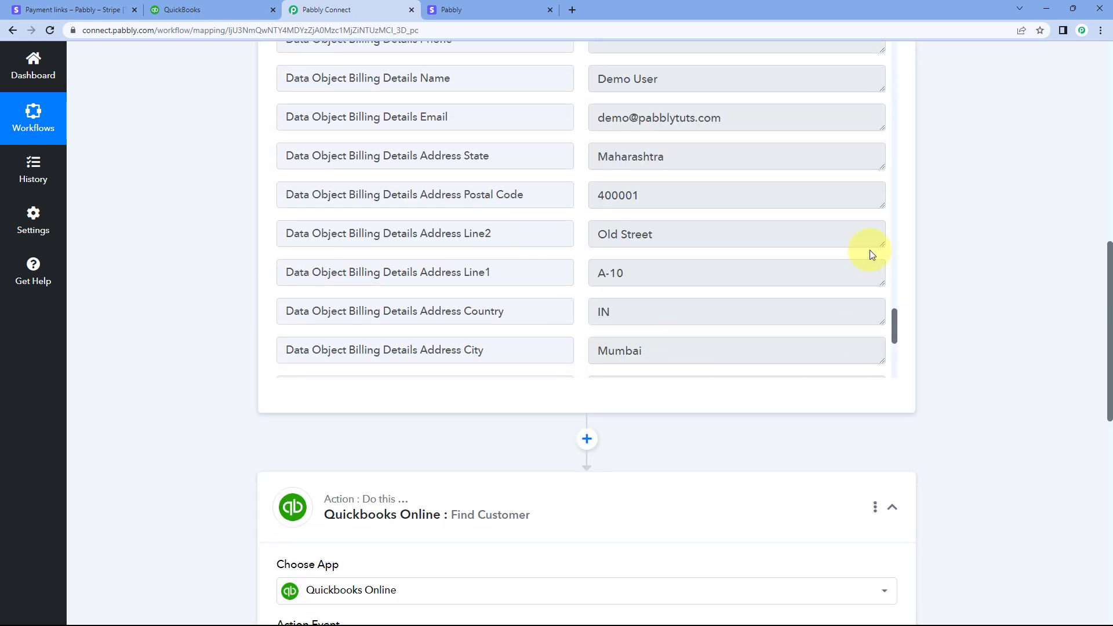
pyautogui.scroll(3, 872, 255)
pyautogui.moveTo(770, 290); pyautogui.dragTo(725, 290)
pyautogui.click(583, 296)
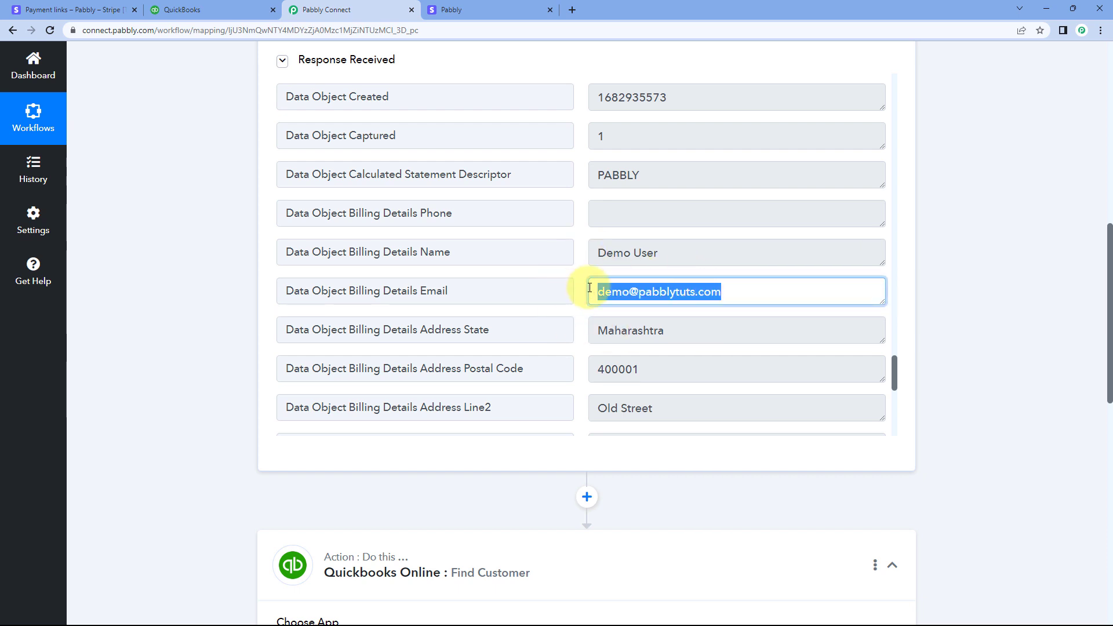
pyautogui.click(504, 303)
# Map the required Email field of Find Customer to Data Object Billing Details Email from the Stripe: New Charge step
pyautogui.scroll(-9, 174, 304)
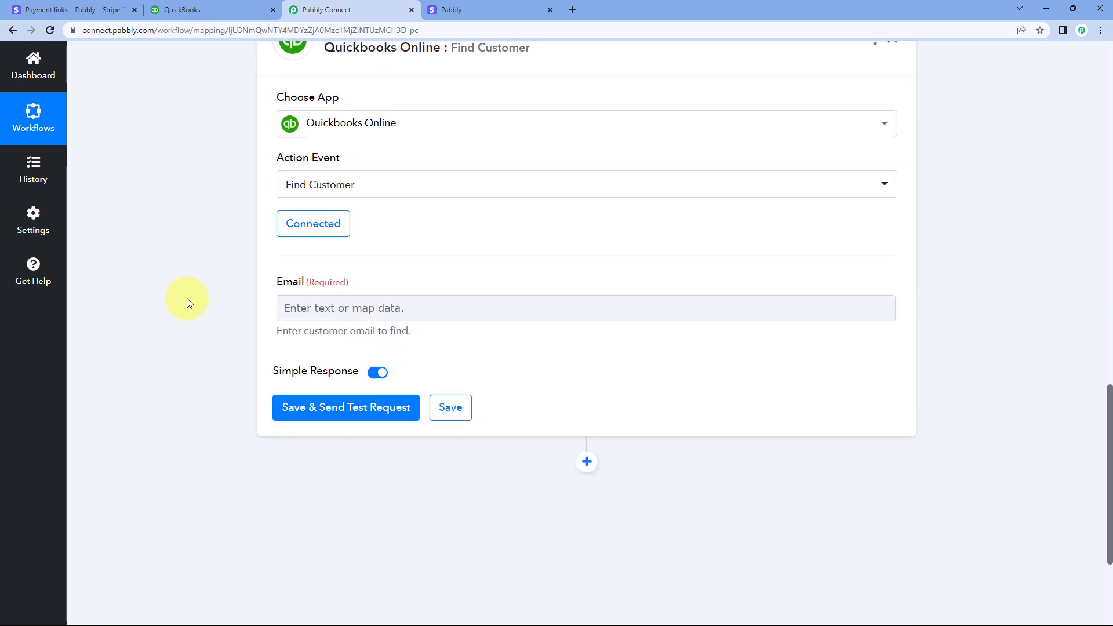
pyautogui.scroll(-2, 187, 298)
pyautogui.click(329, 196)
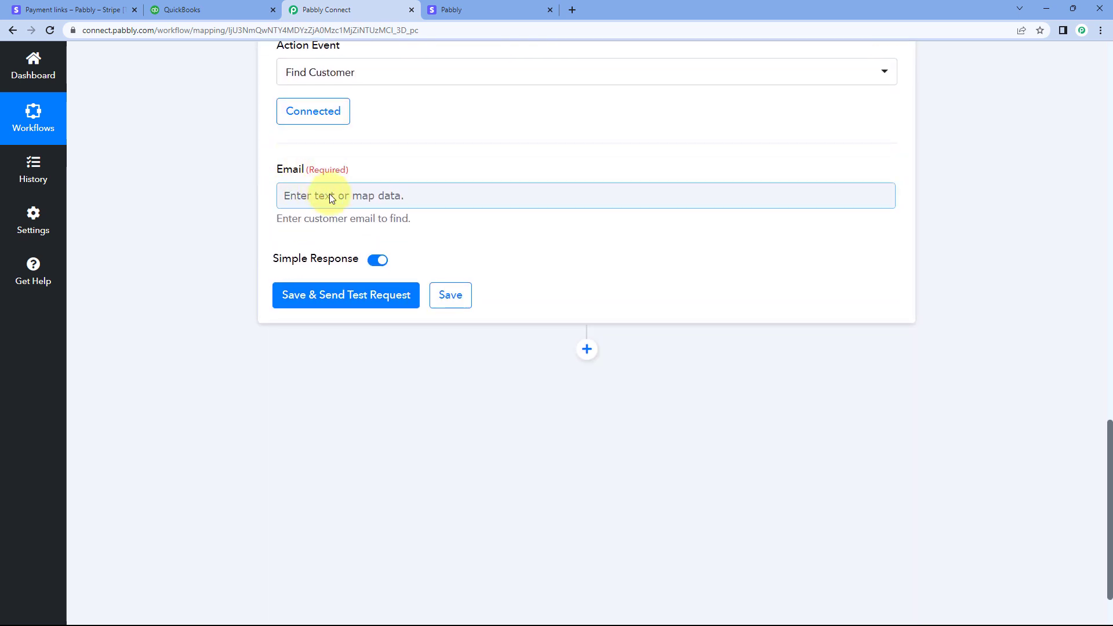
pyautogui.click(335, 196)
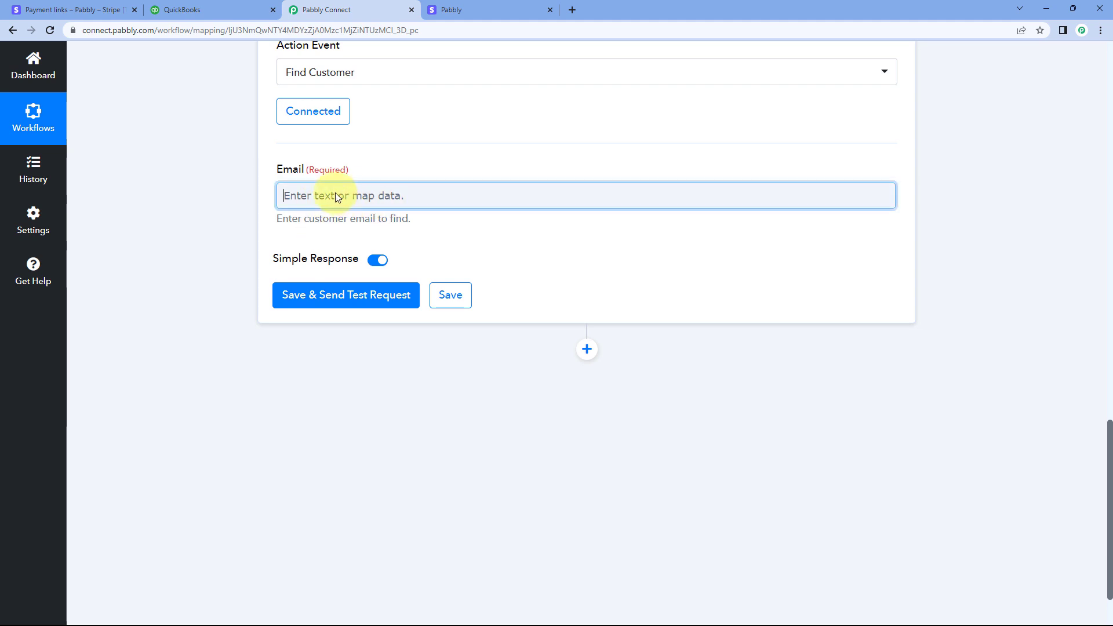
pyautogui.scroll(-1, 256, 189)
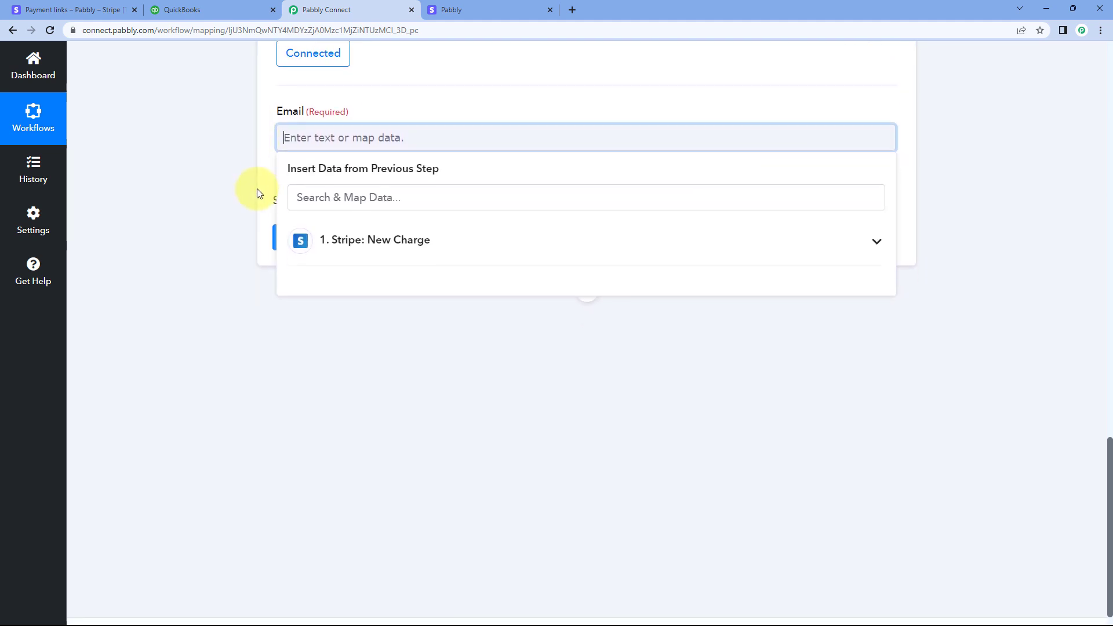
pyautogui.click(440, 238)
pyautogui.scroll(-1, 193, 218)
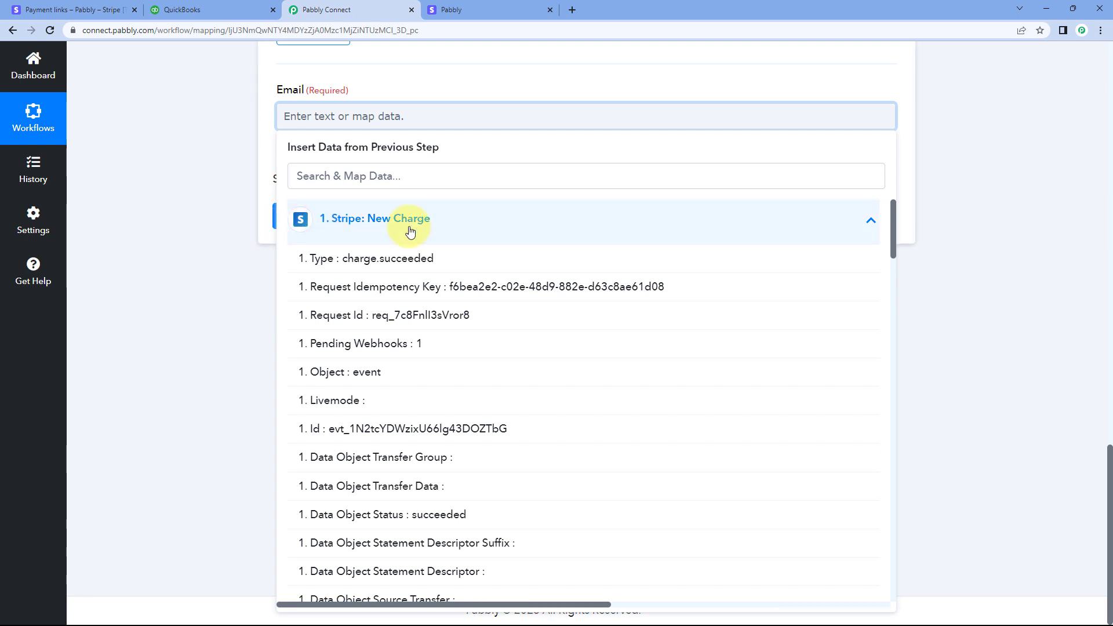
pyautogui.scroll(-5, 401, 321)
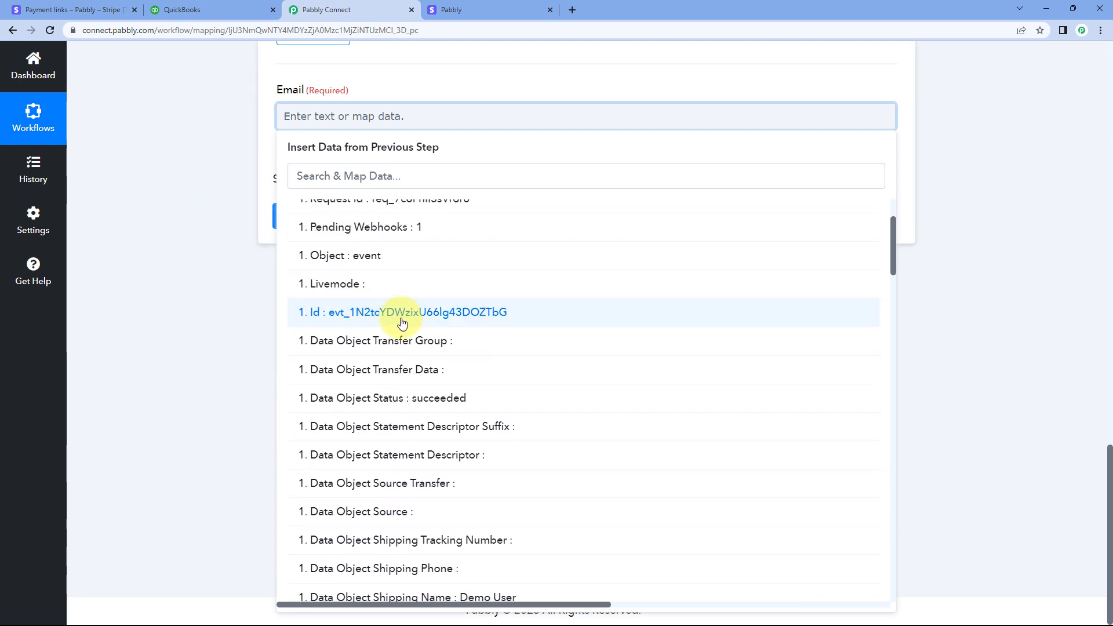
pyautogui.scroll(-12, 401, 323)
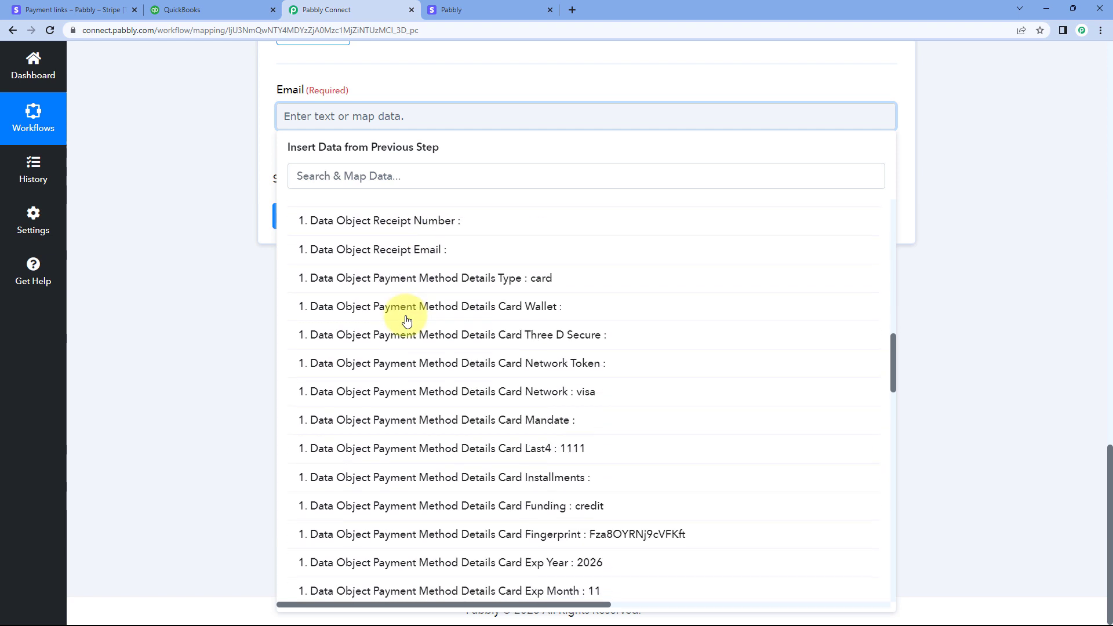
pyautogui.scroll(-11, 406, 320)
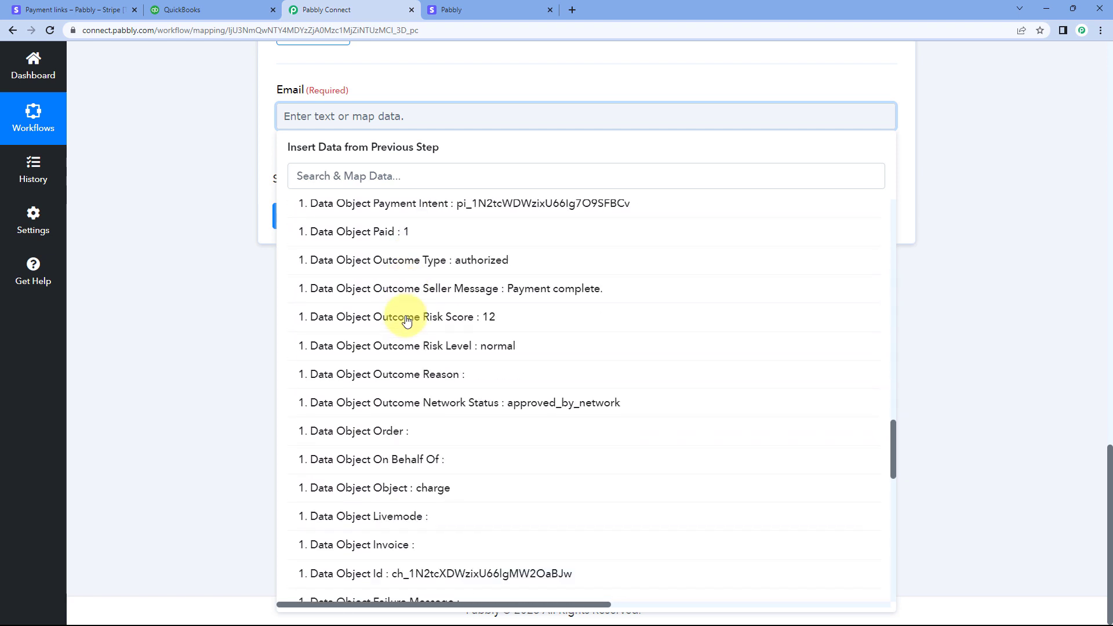
pyautogui.scroll(-9, 406, 319)
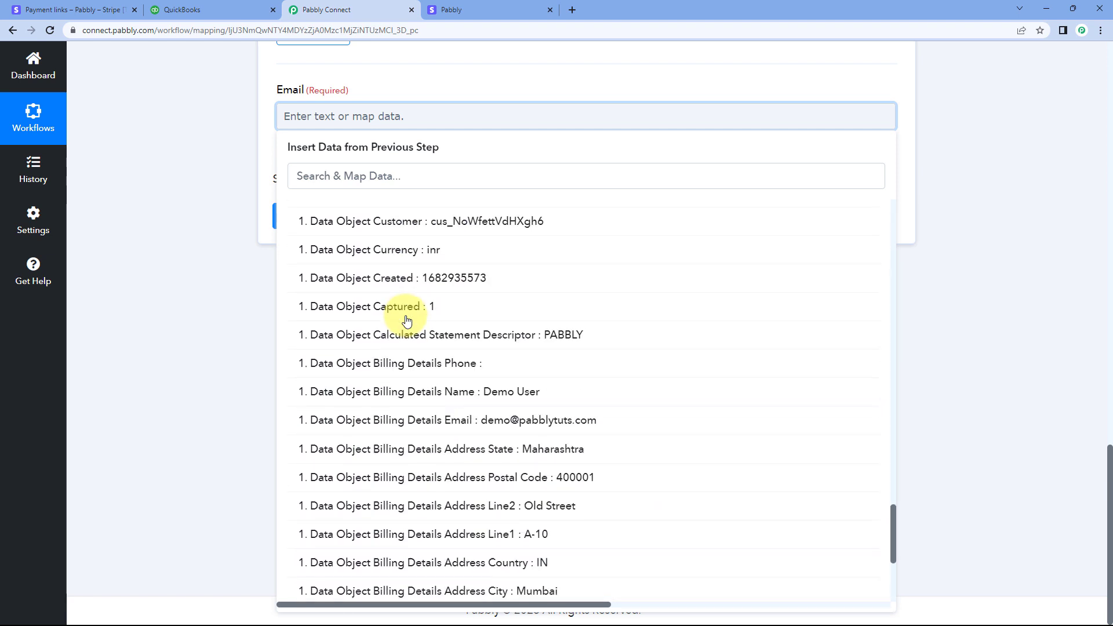
pyautogui.click(405, 304)
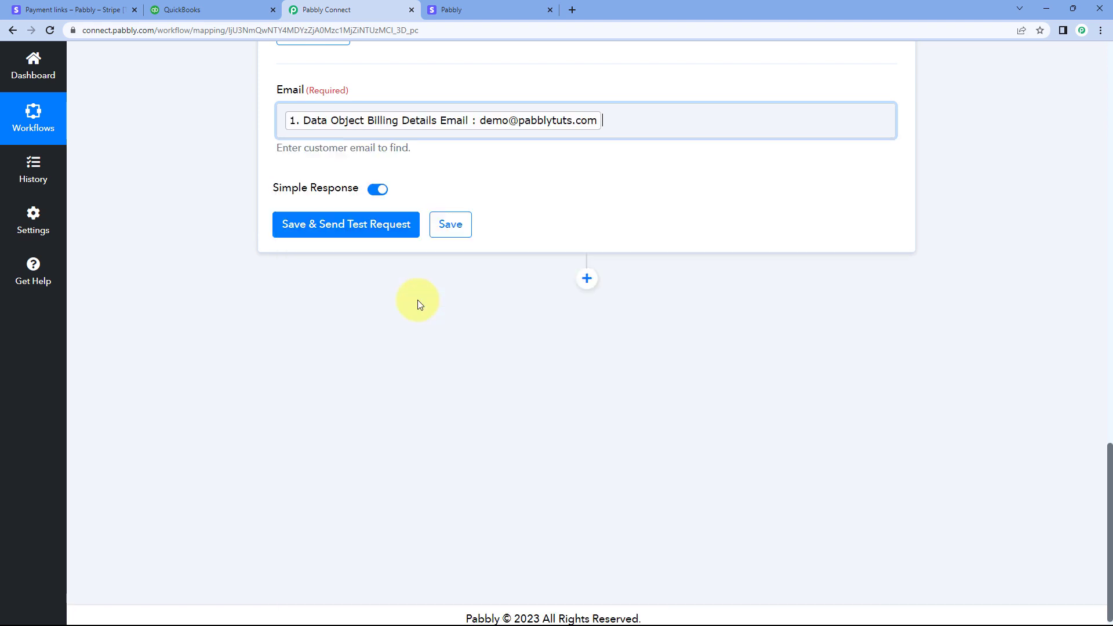
pyautogui.click(196, 130)
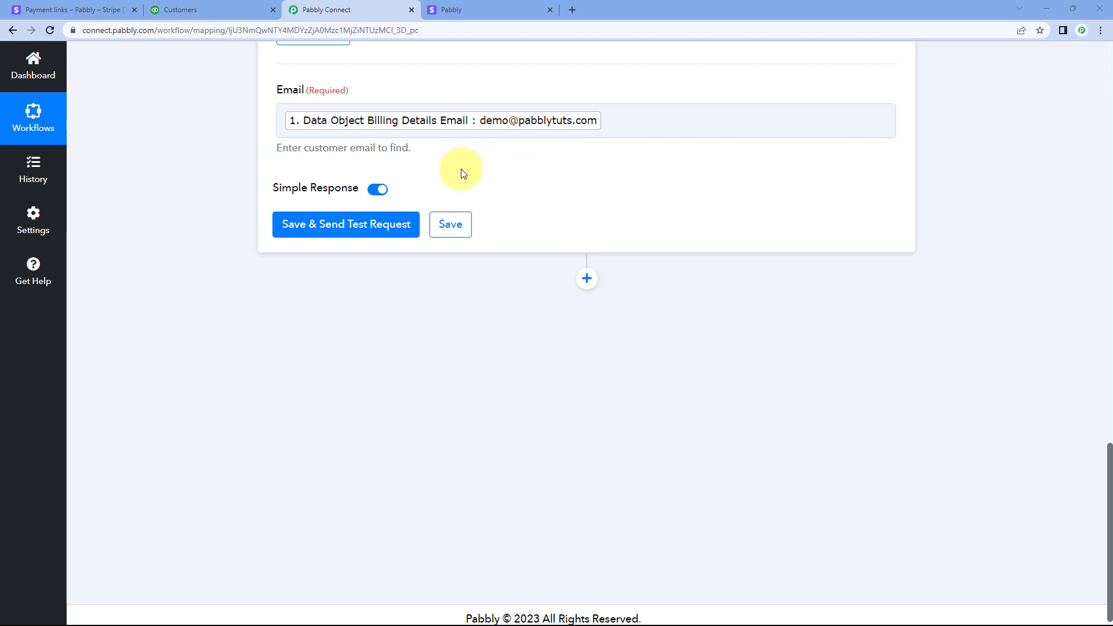
# Save the Find Customer action with a test request and review the address fields in its response
pyautogui.click(322, 223)
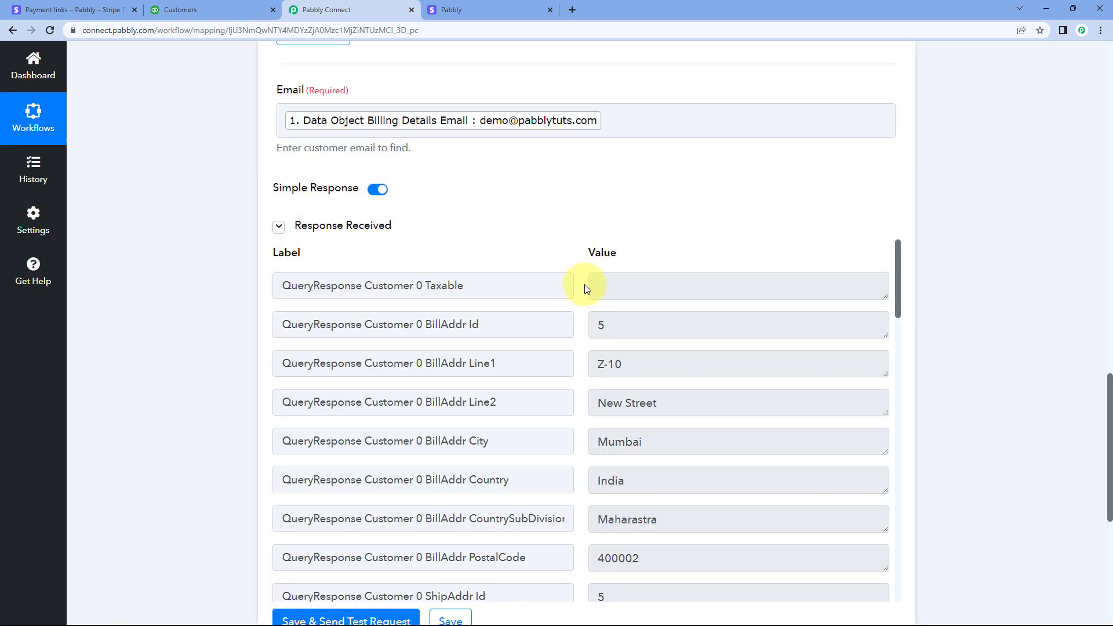
pyautogui.scroll(-2, 584, 283)
pyautogui.scroll(-2, 565, 197)
pyautogui.scroll(-2, 583, 208)
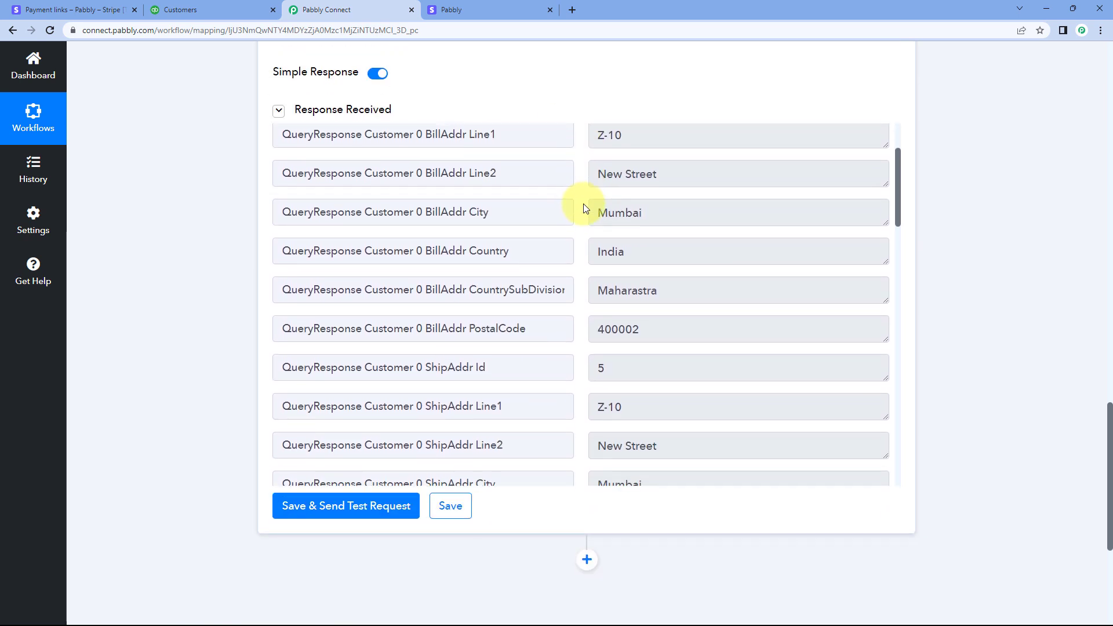
pyautogui.scroll(-5, 583, 208)
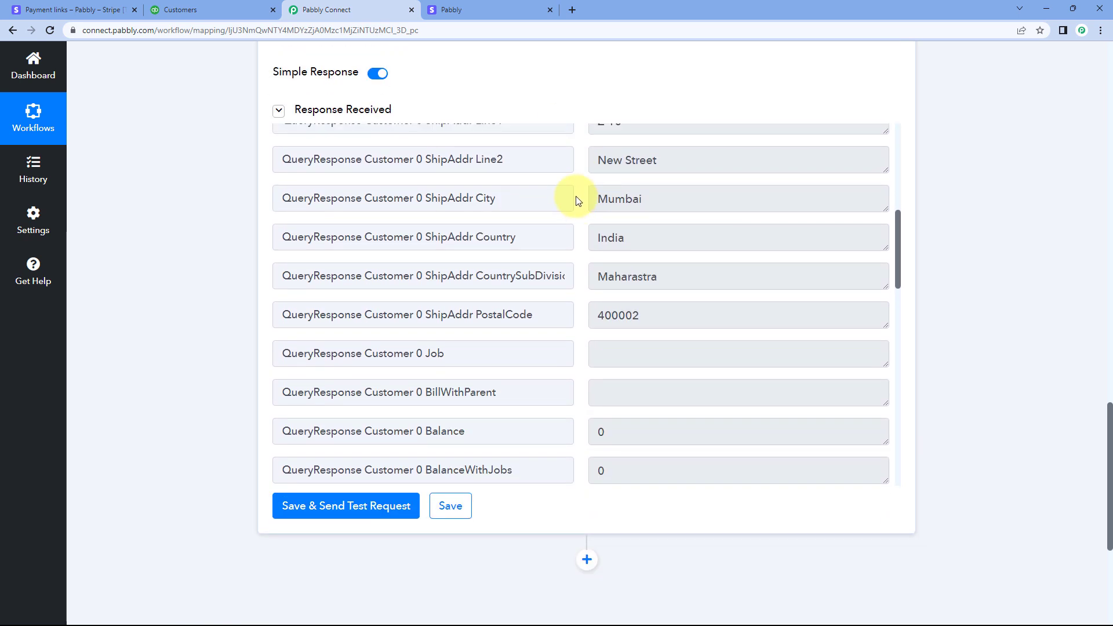
pyautogui.scroll(10, 576, 200)
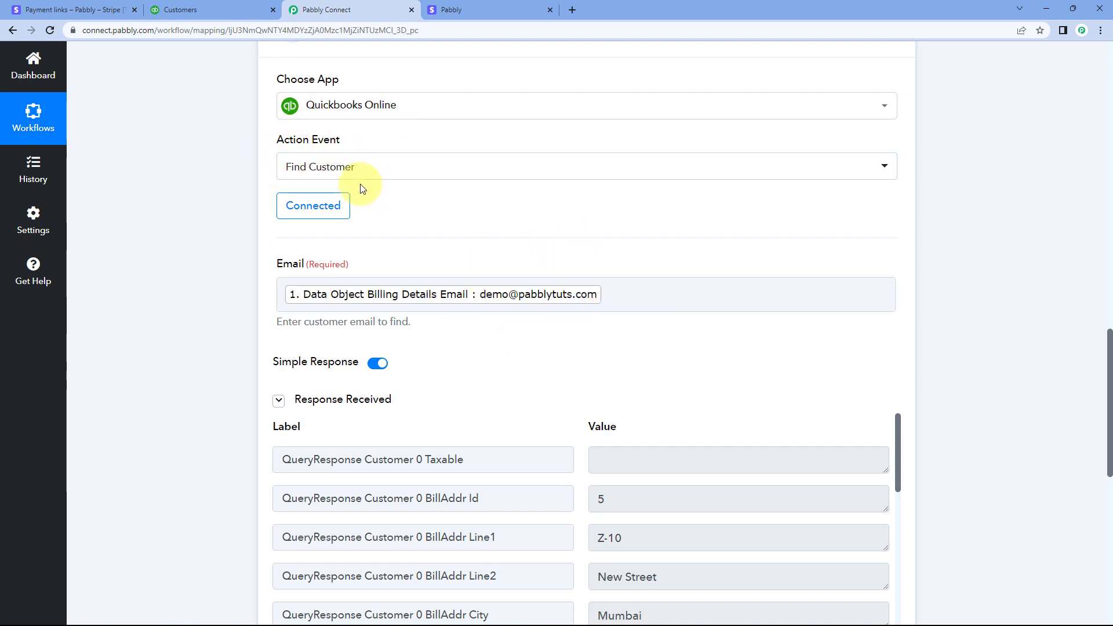
# Examine the customer's Id, display name, company, mobile number and primary email entries in the Find Customer response
pyautogui.scroll(-2, 360, 184)
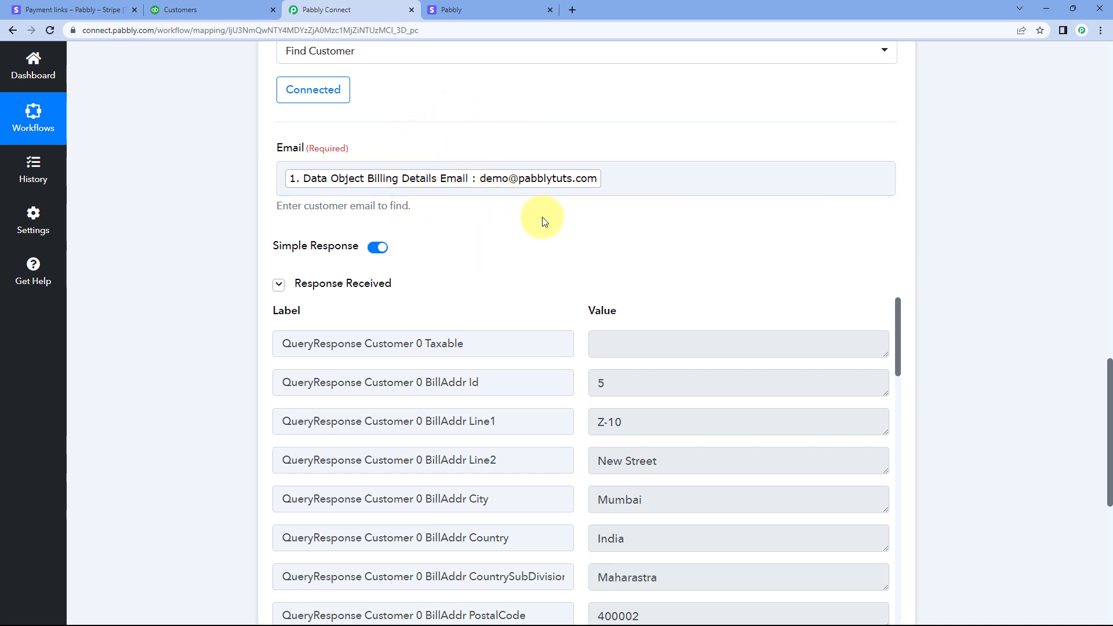
pyautogui.scroll(-2, 545, 250)
pyautogui.scroll(-2, 559, 292)
pyautogui.scroll(-10, 566, 310)
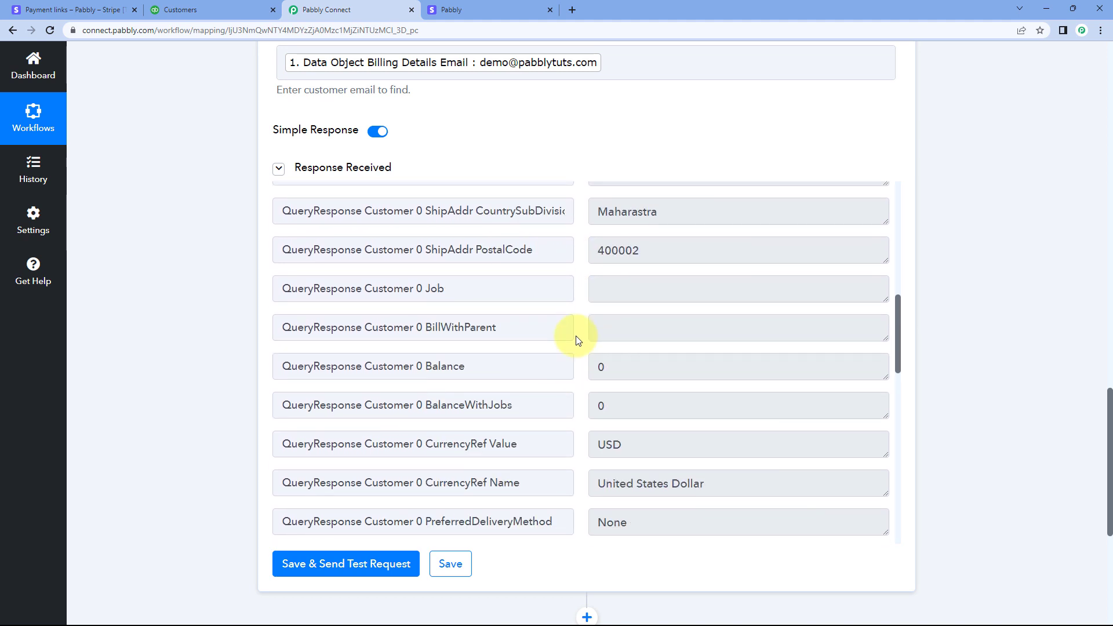
pyautogui.scroll(-8, 577, 336)
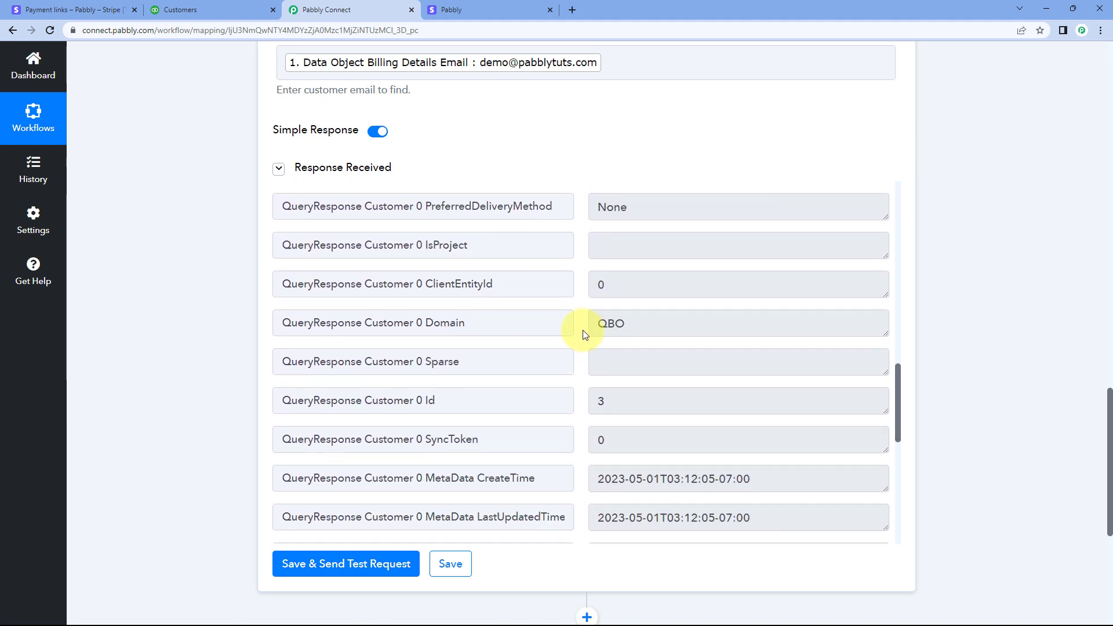
pyautogui.scroll(-5, 583, 339)
pyautogui.scroll(6, 580, 340)
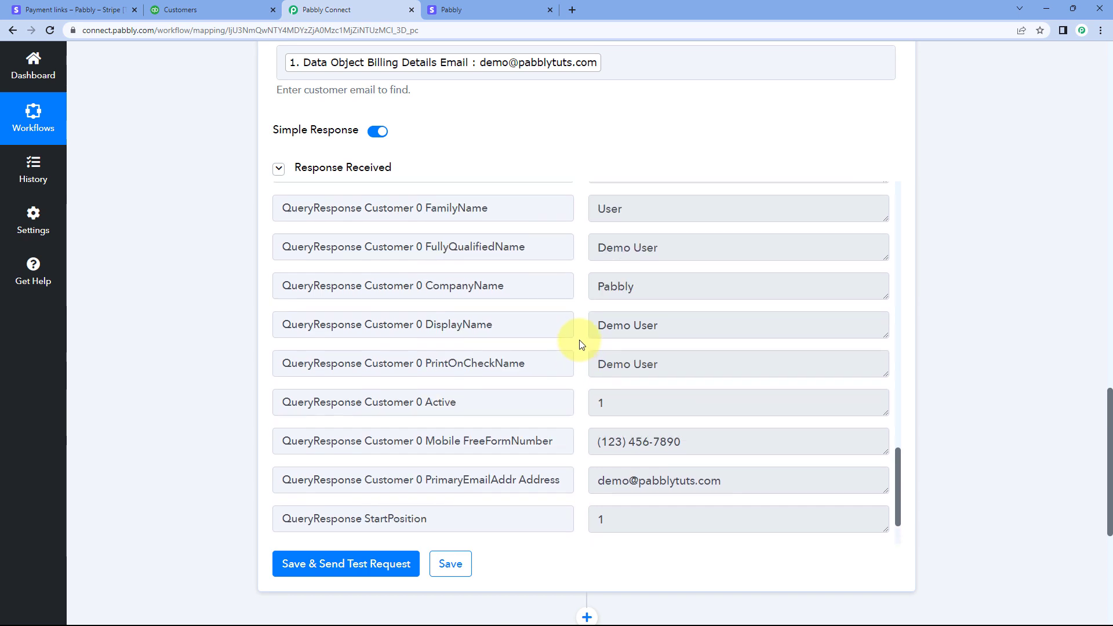
pyautogui.scroll(15, 581, 343)
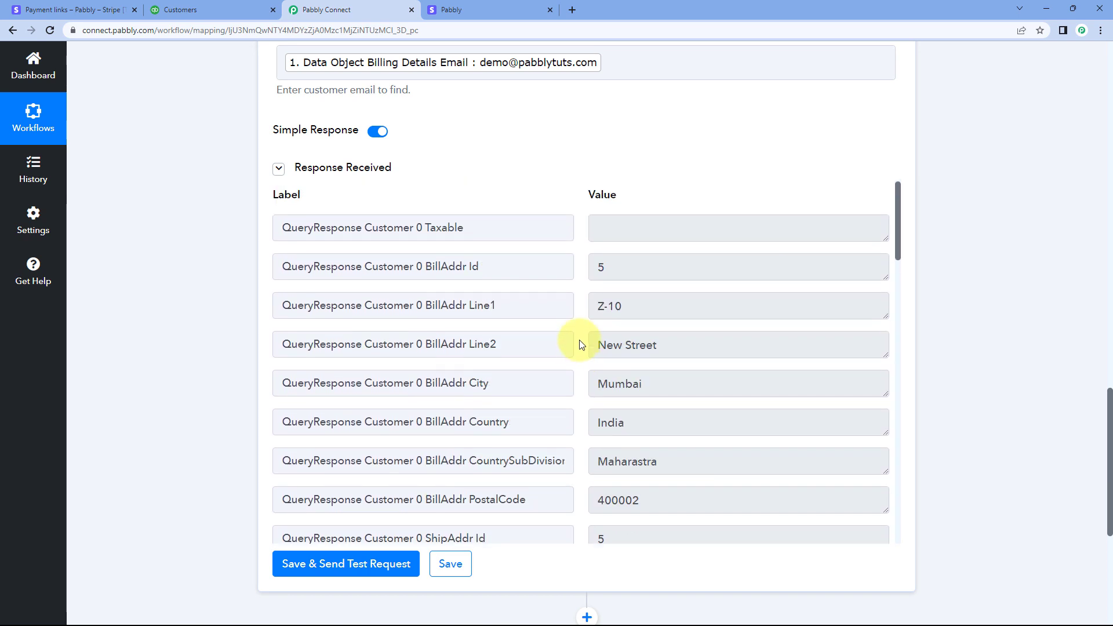
# Check the contact and address details of the Pabbly company's customer in QuickBooks, and return to the Pabbly Connect workflow
pyautogui.click(217, 5)
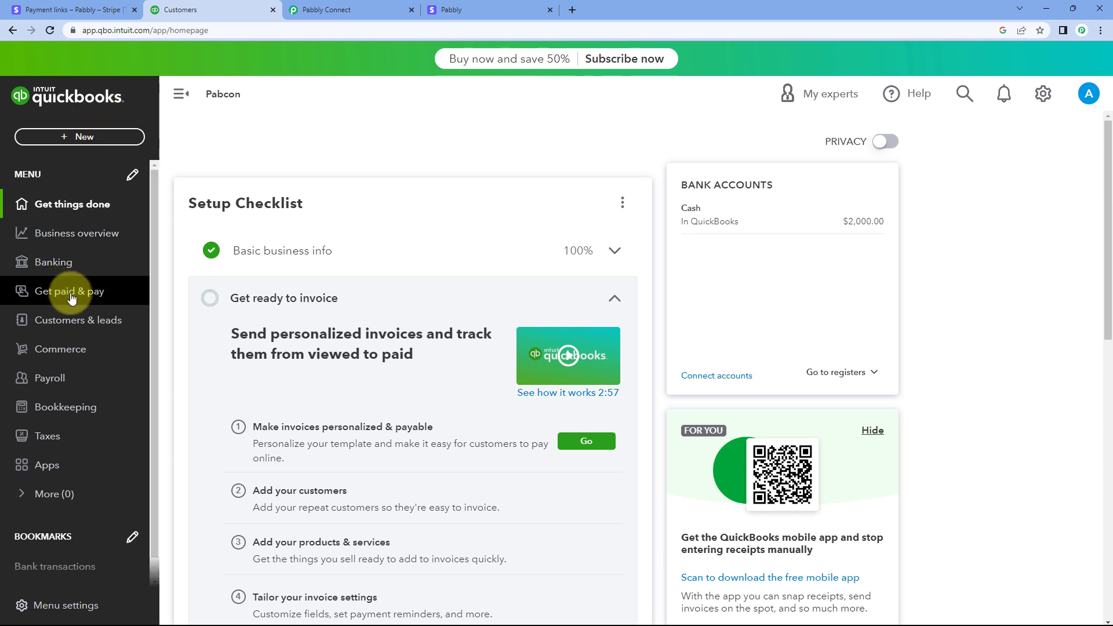
pyautogui.click(75, 321)
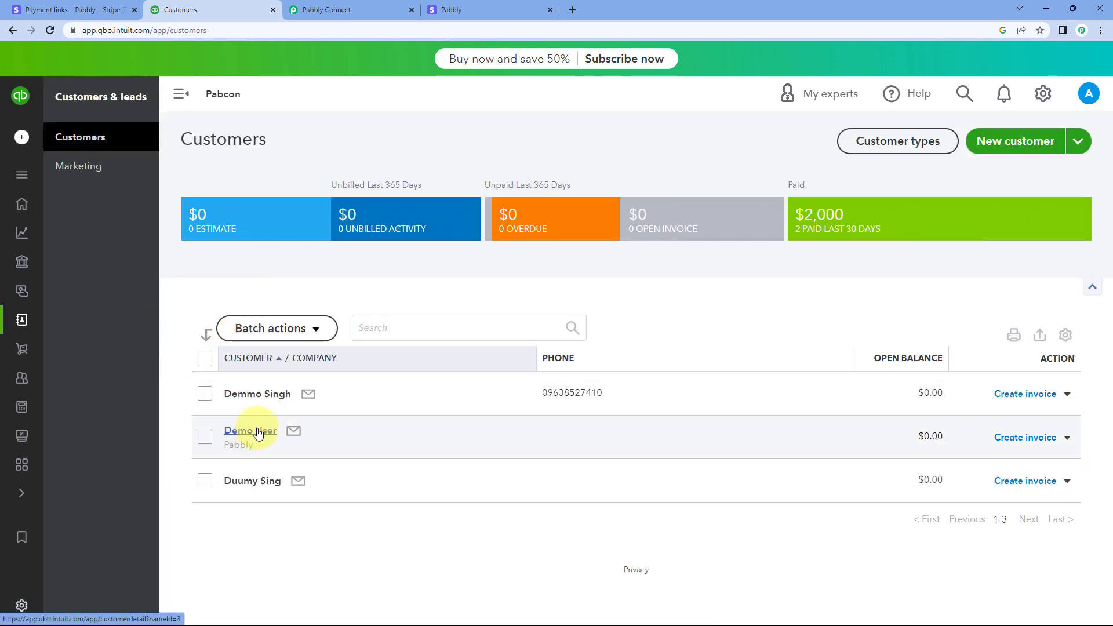
pyautogui.click(255, 432)
pyautogui.scroll(-1, 309, 318)
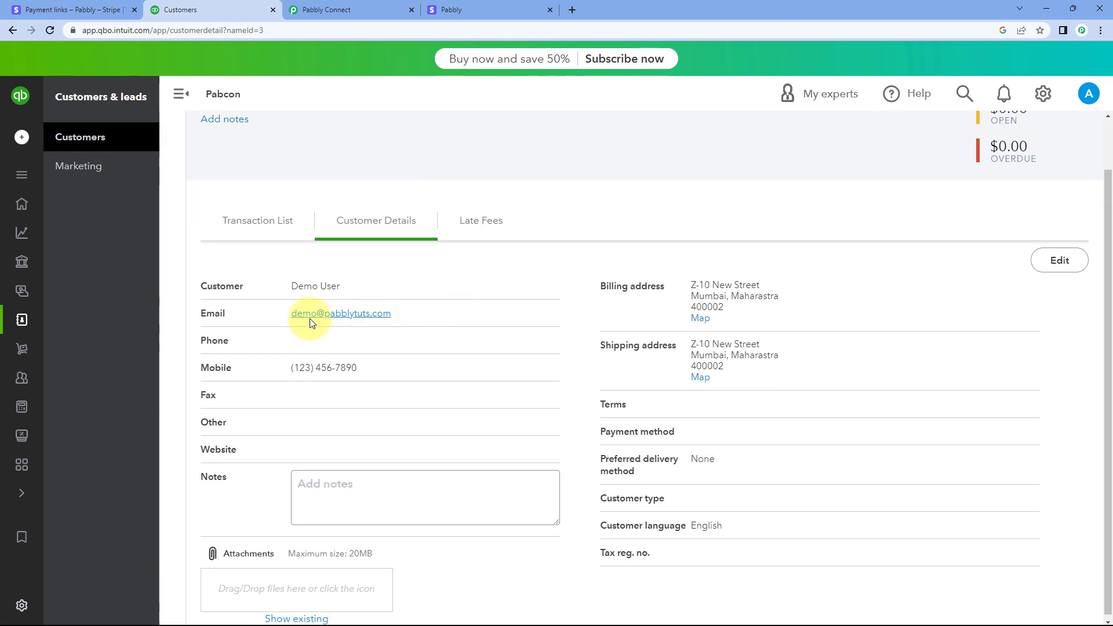
pyautogui.click(377, 2)
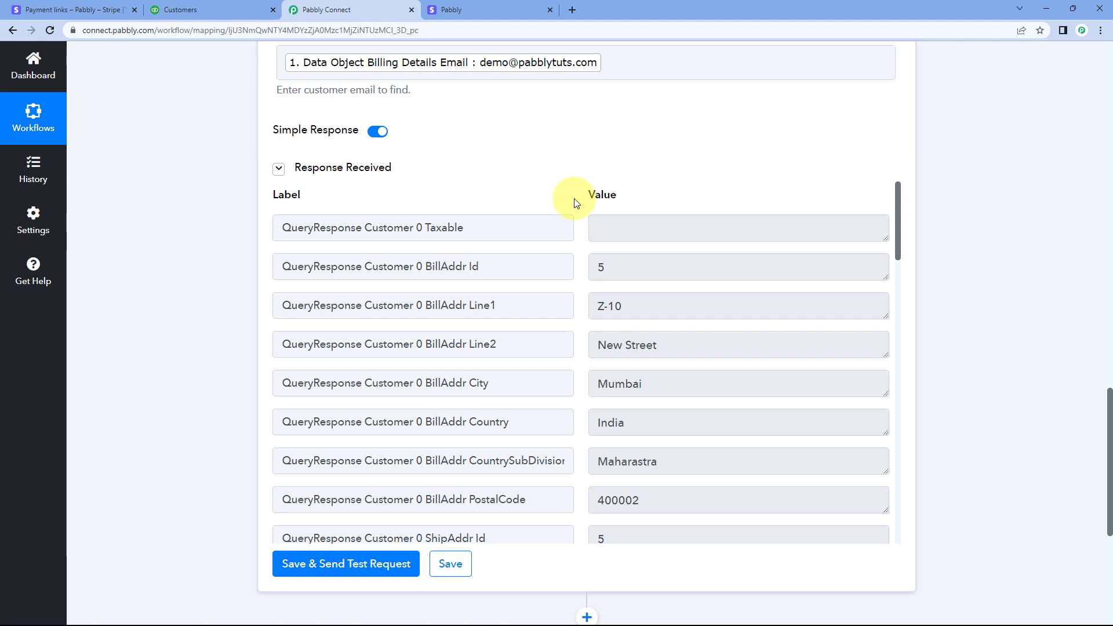
# Compare the Stripe billing details with the Find Customer email mapping and response, and check the webinar purchase on the Stripe payment page
pyautogui.scroll(10, 576, 202)
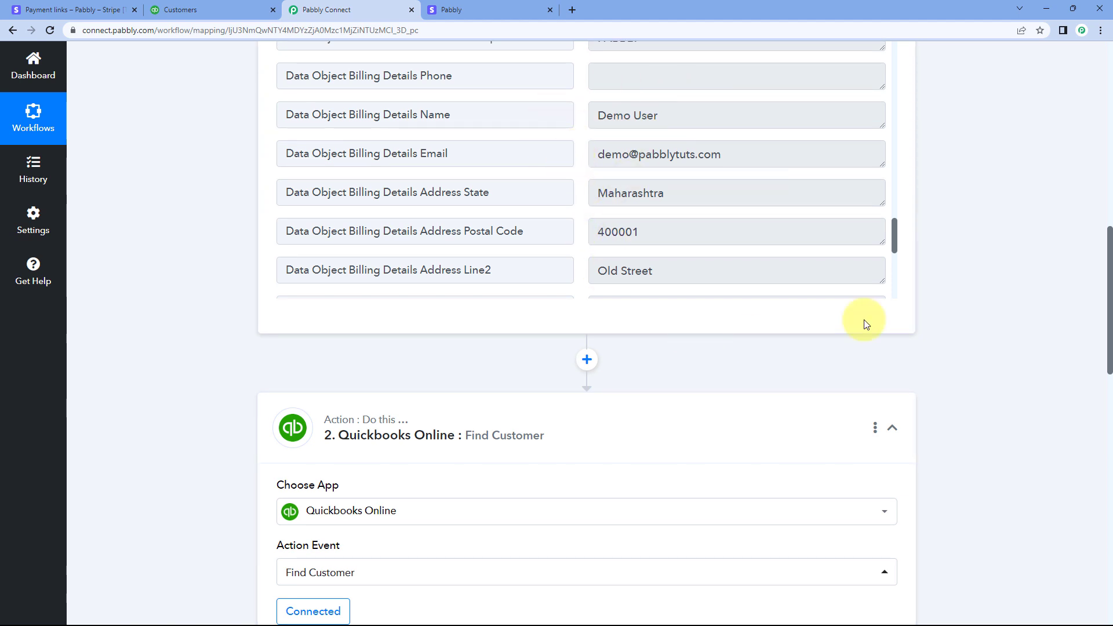
pyautogui.scroll(-1, 974, 277)
pyautogui.scroll(-8, 972, 277)
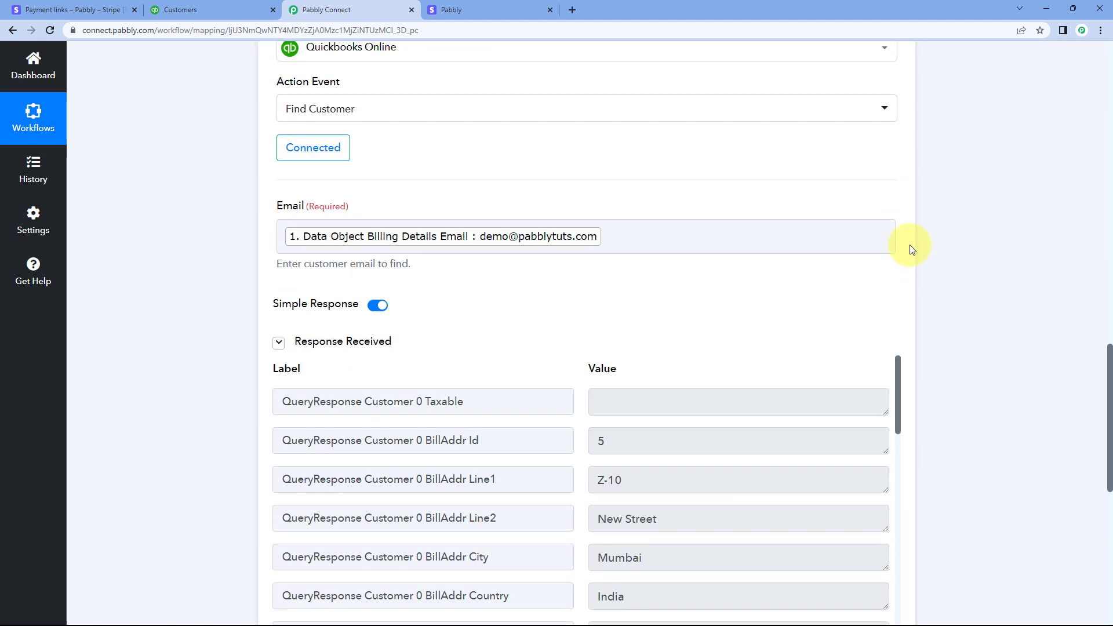
pyautogui.scroll(-1, 667, 278)
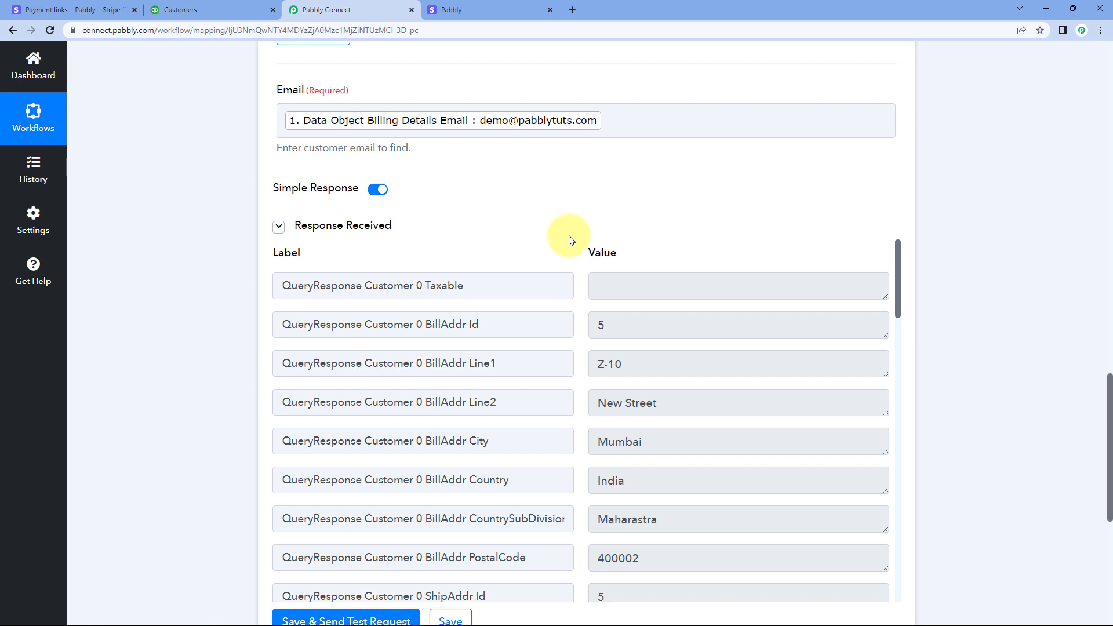
pyautogui.scroll(-1, 572, 261)
pyautogui.scroll(2, 581, 290)
pyautogui.scroll(-1, 566, 214)
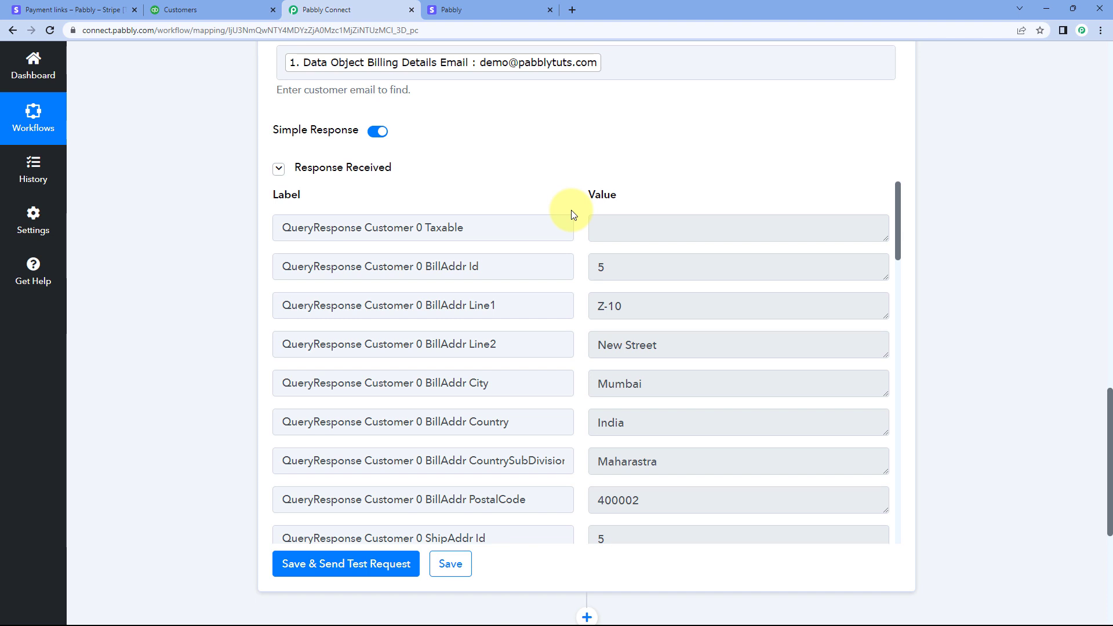
pyautogui.scroll(2, 553, 128)
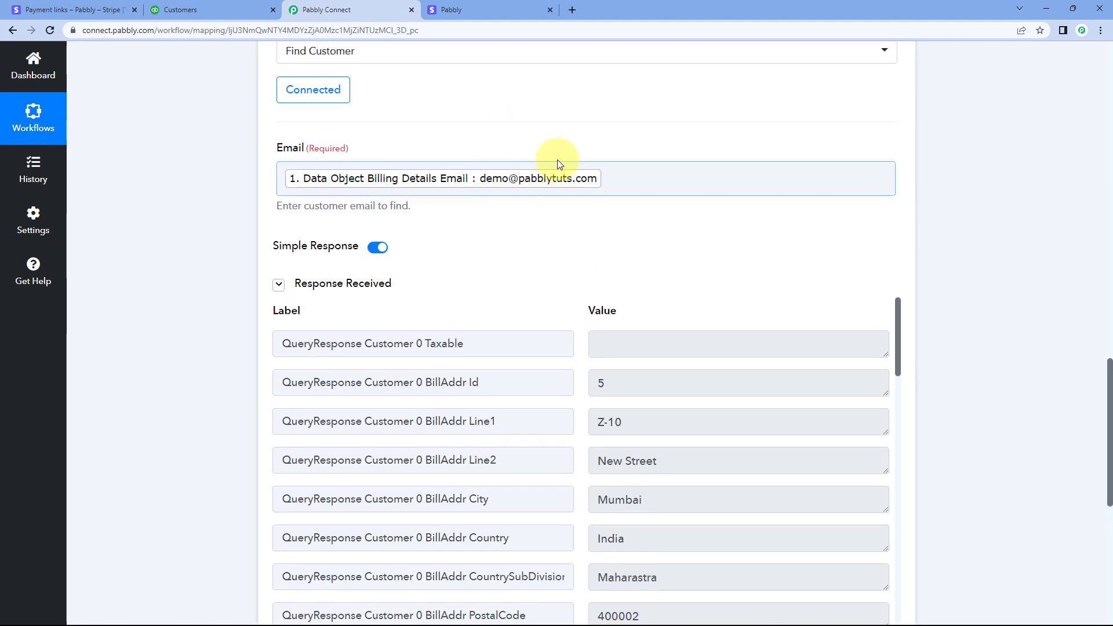
pyautogui.click(502, 7)
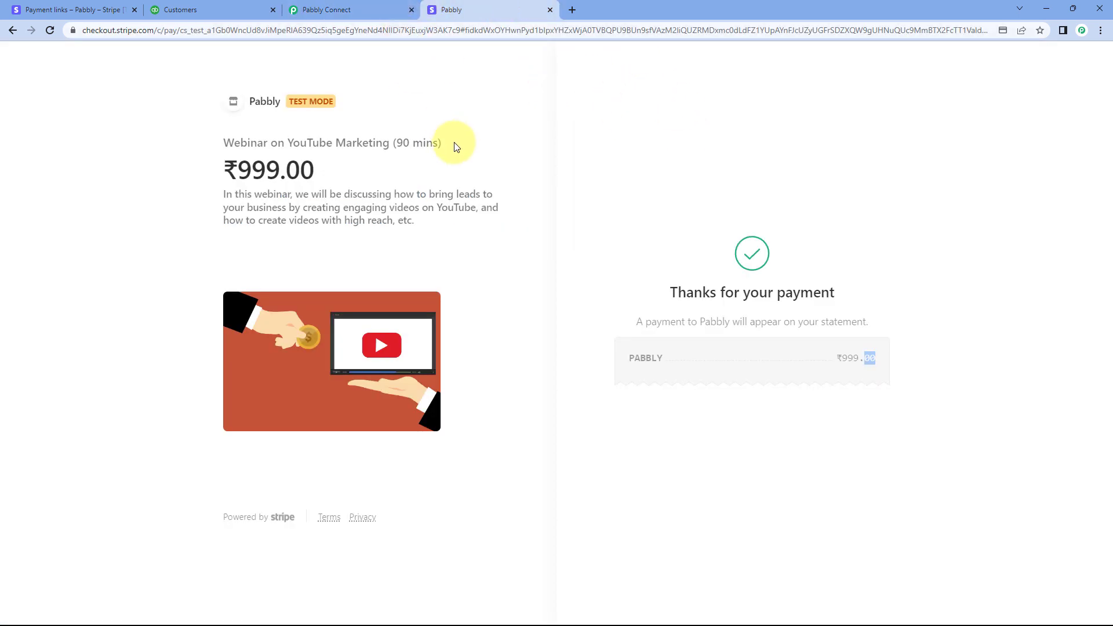
pyautogui.click(399, 10)
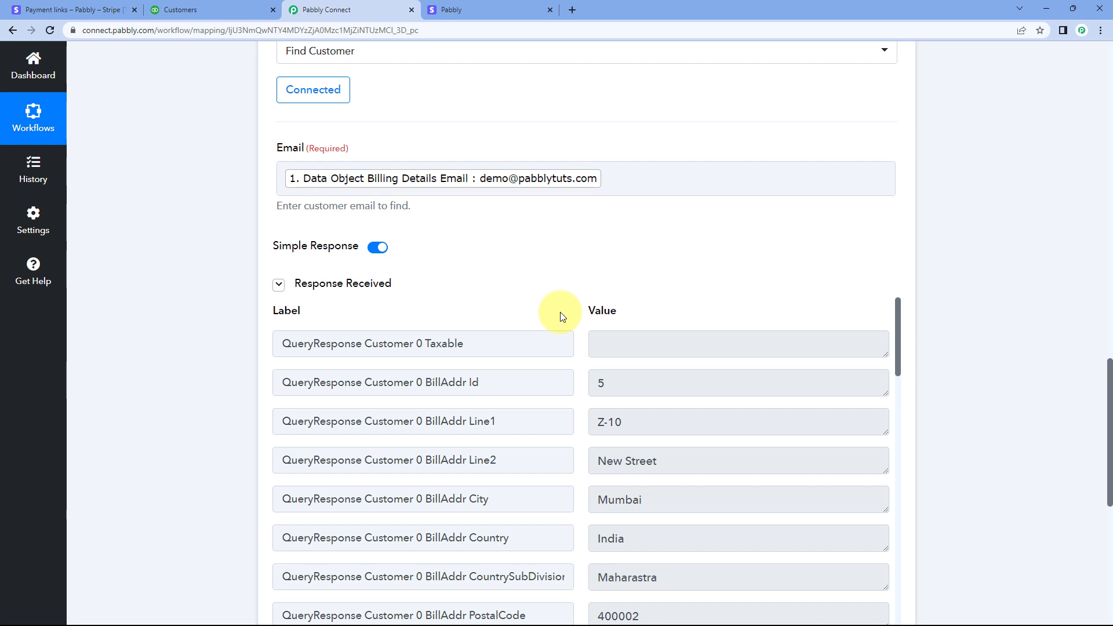
# Add a Router by Pabbly action step after the QuickBooks Online Find Customer step
pyautogui.scroll(-5, 561, 316)
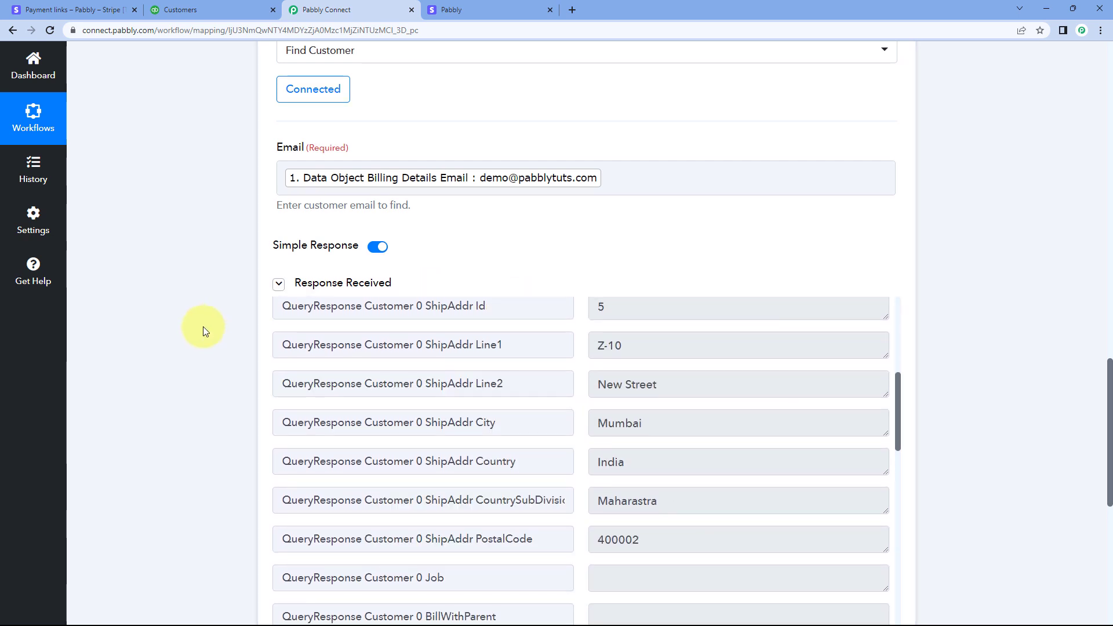
pyautogui.scroll(-10, 214, 316)
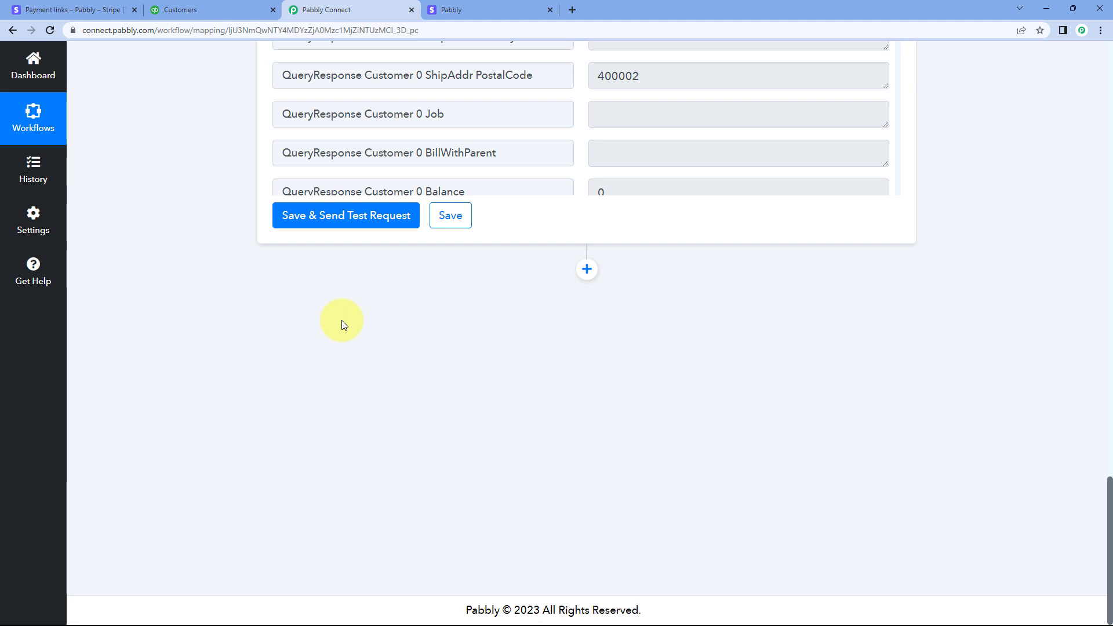
pyautogui.click(587, 269)
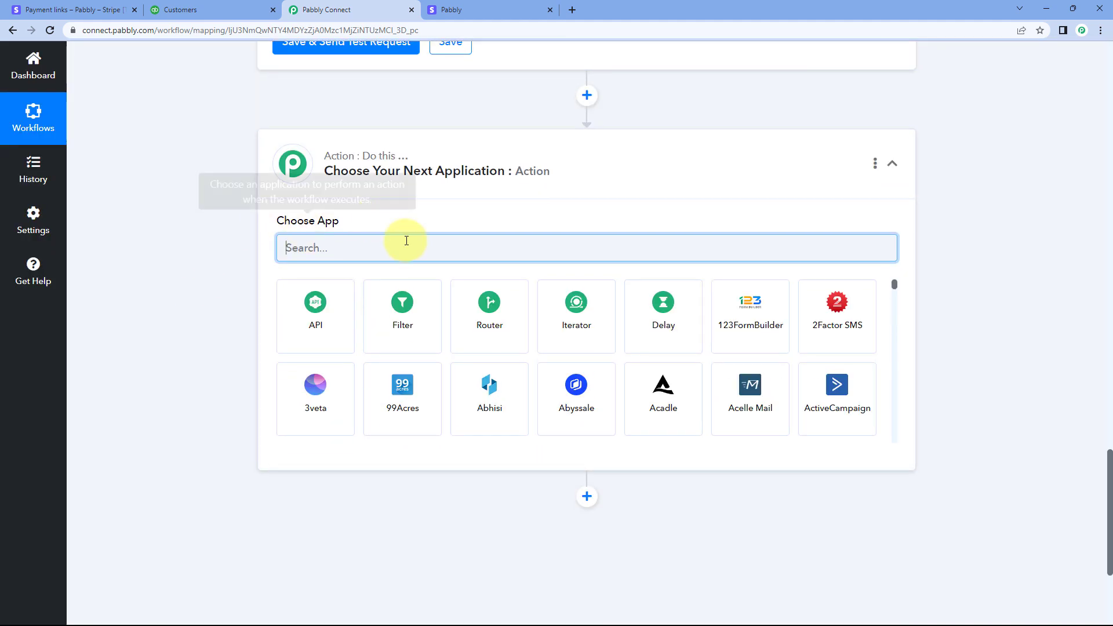
pyautogui.click(490, 320)
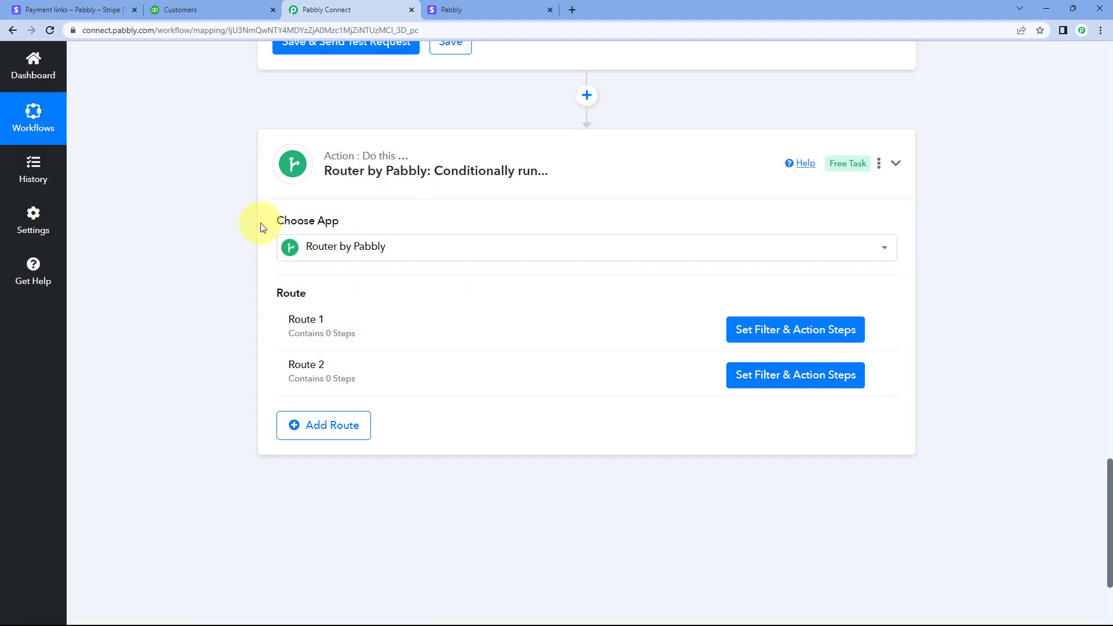
pyautogui.moveTo(301, 296)
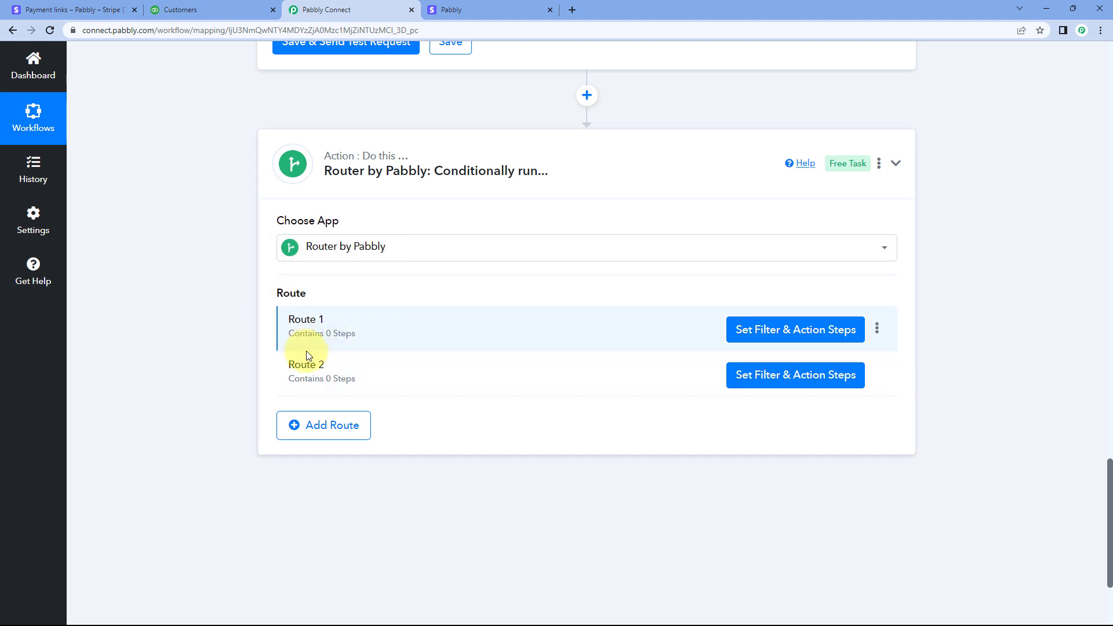
# Add a third route to the router and delete it again
pyautogui.click(323, 428)
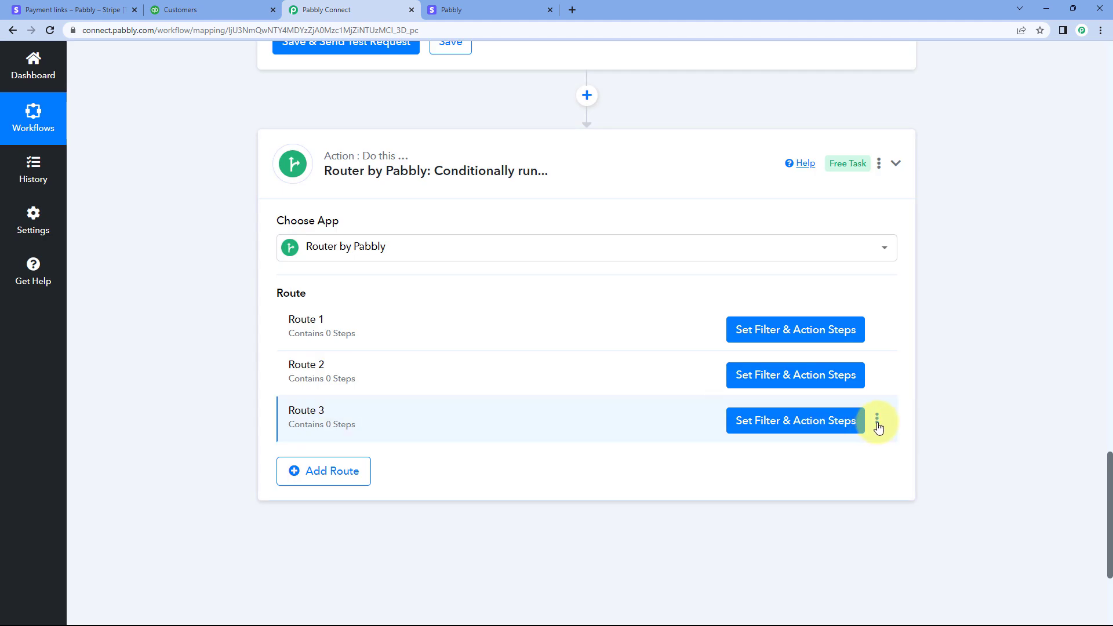
pyautogui.click(877, 423)
pyautogui.click(829, 477)
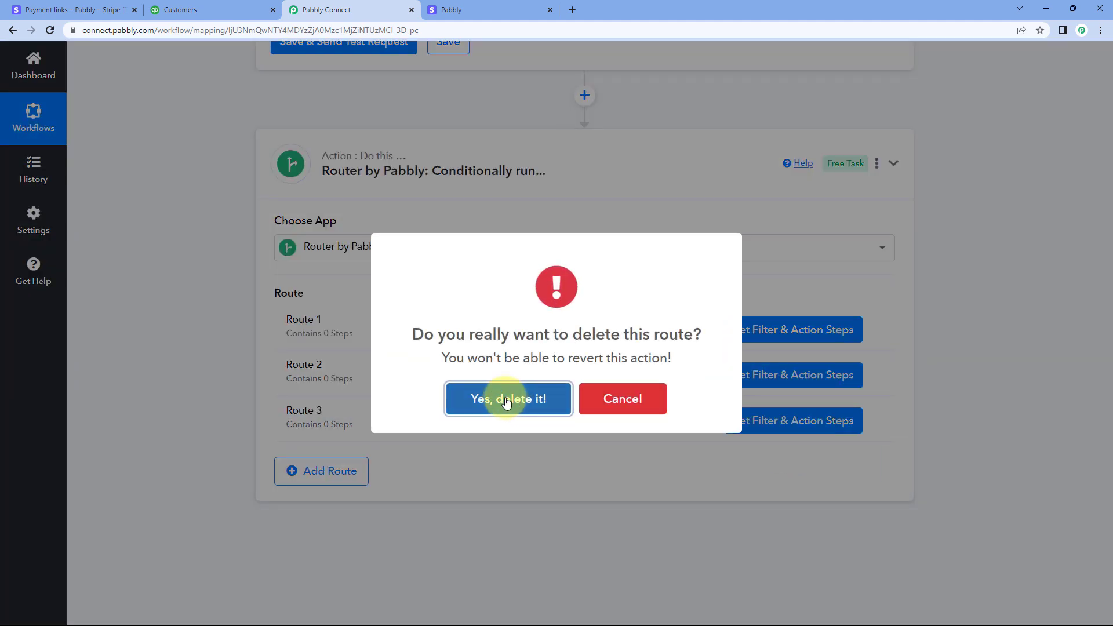
pyautogui.click(506, 400)
pyautogui.click(551, 398)
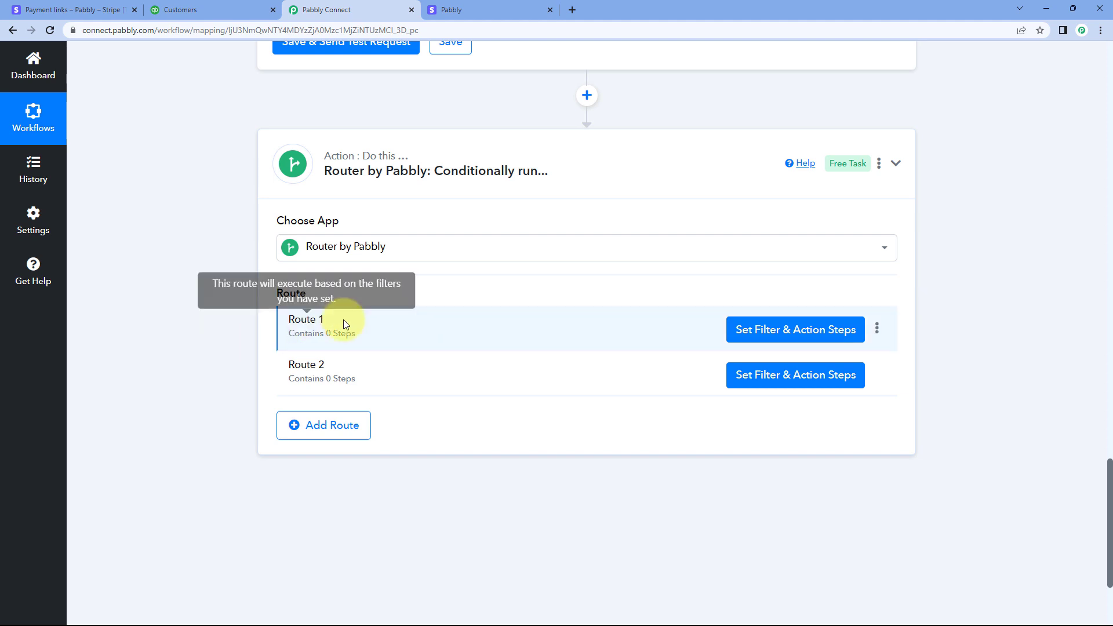
# Rename the router's Route 1 as "Customer Exist"
pyautogui.click(877, 328)
pyautogui.click(808, 360)
pyautogui.click(427, 345)
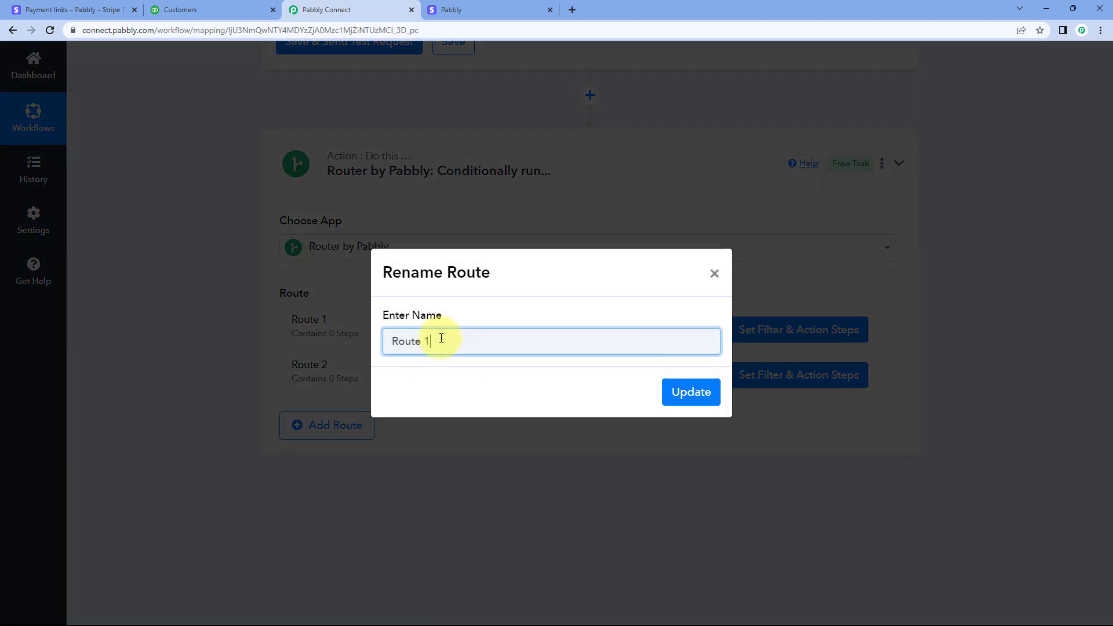
pyautogui.moveTo(427, 344); pyautogui.dragTo(325, 339)
pyautogui.write('Customer ')
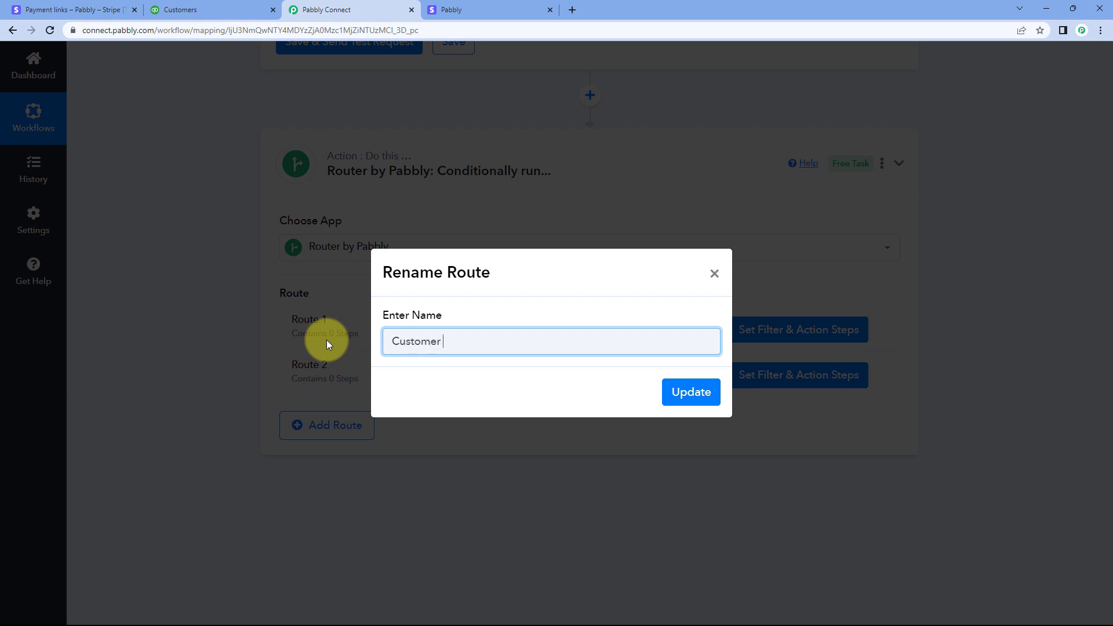
pyautogui.write('Exist')
pyautogui.click(687, 391)
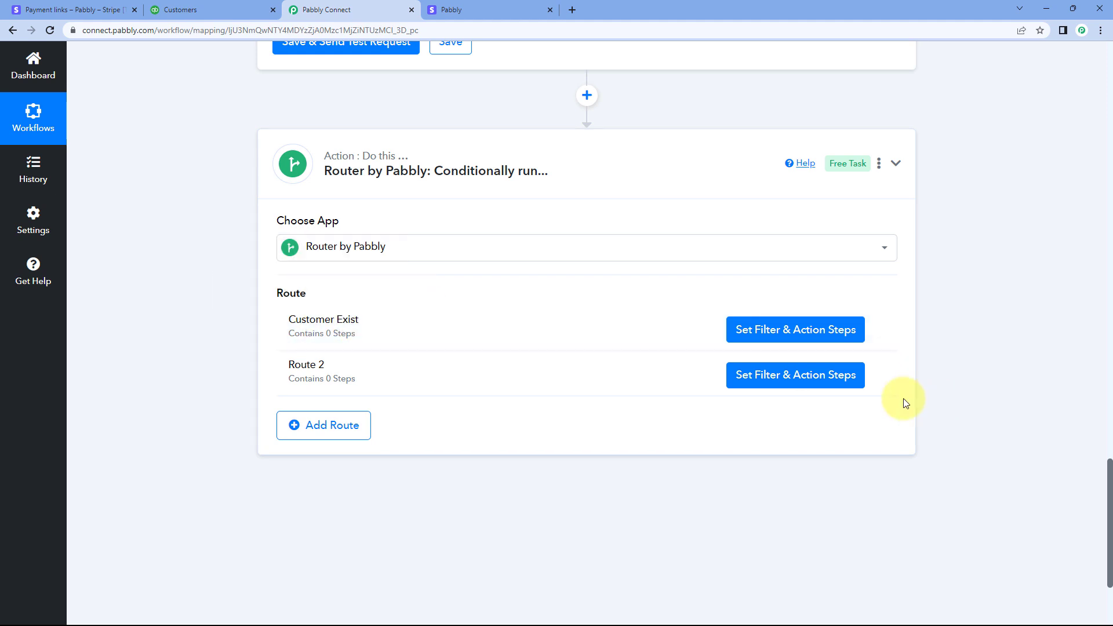
# Rename the router's Route 2 as "Customer Dose Not Exist"
pyautogui.click(876, 373)
pyautogui.click(834, 395)
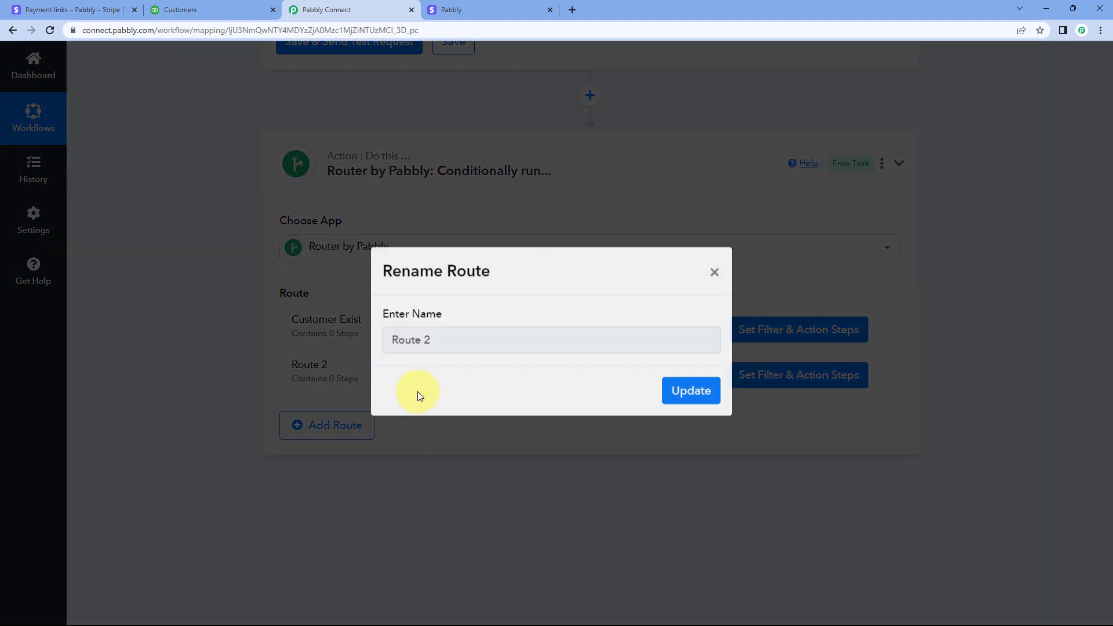
pyautogui.write('Custo')
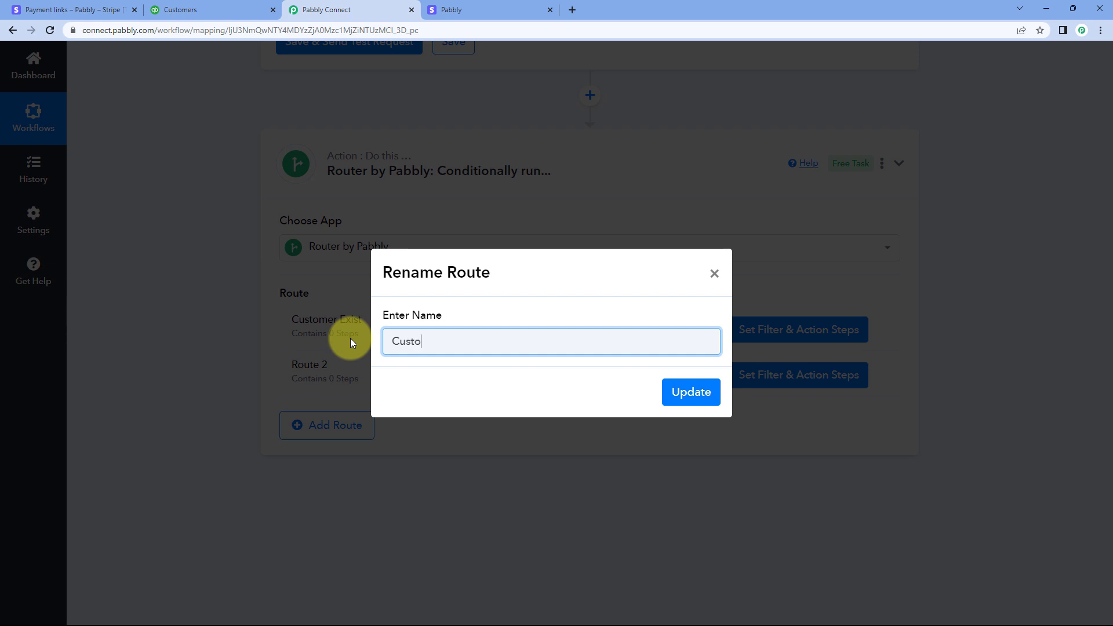
pyautogui.write('mer Dose Not Exist')
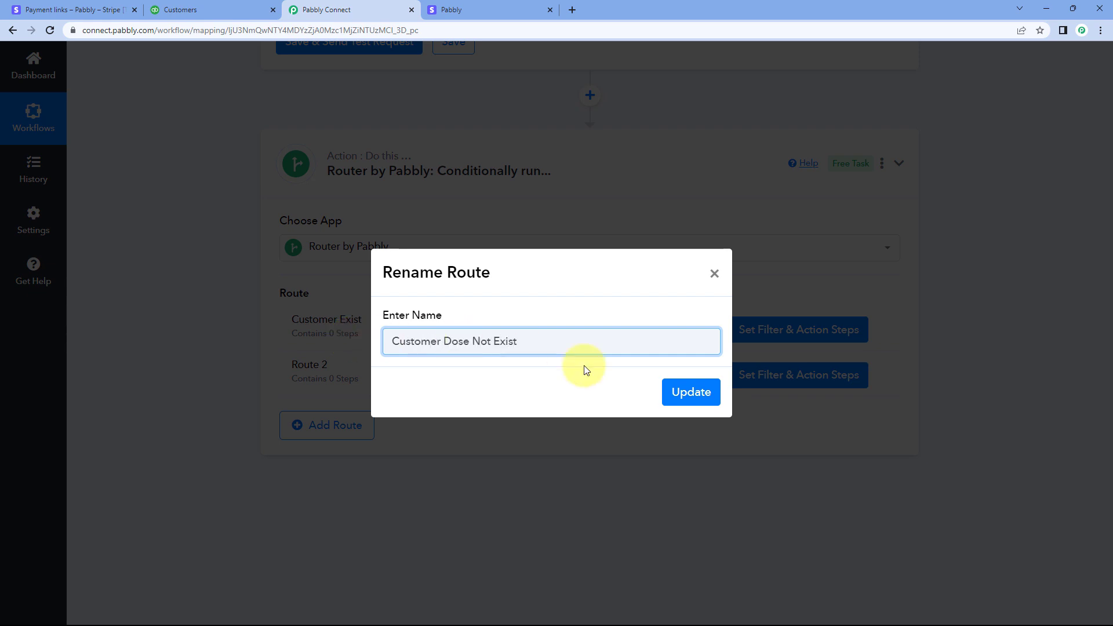
pyautogui.click(699, 391)
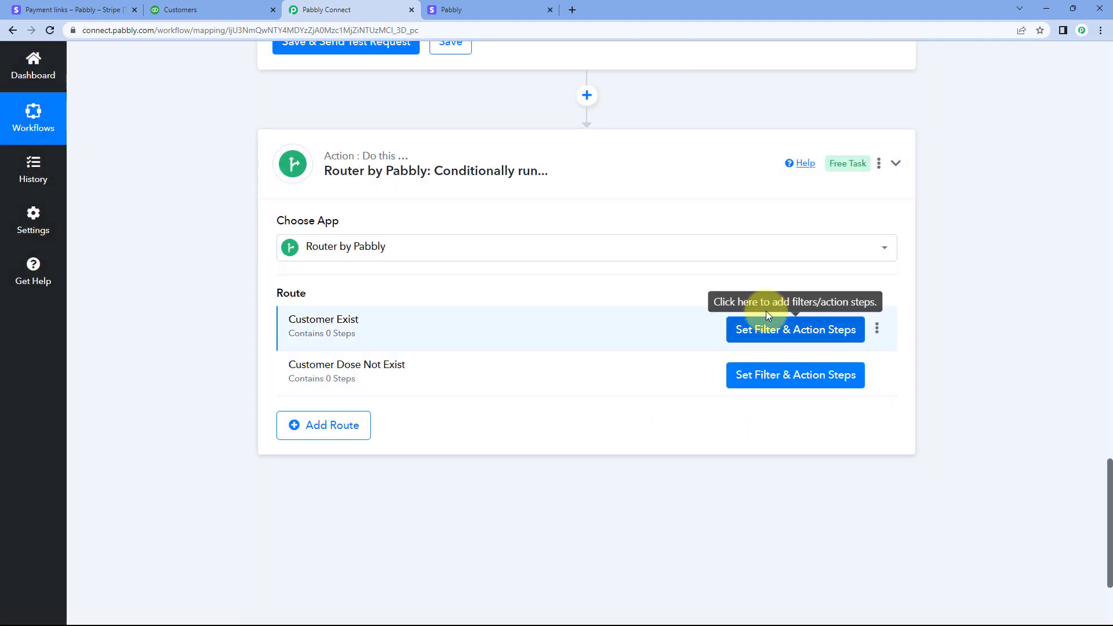
# View the Customer Exist route's filter setup, close it, and examine the Find Customer response down to the customer Id entry
pyautogui.click(786, 334)
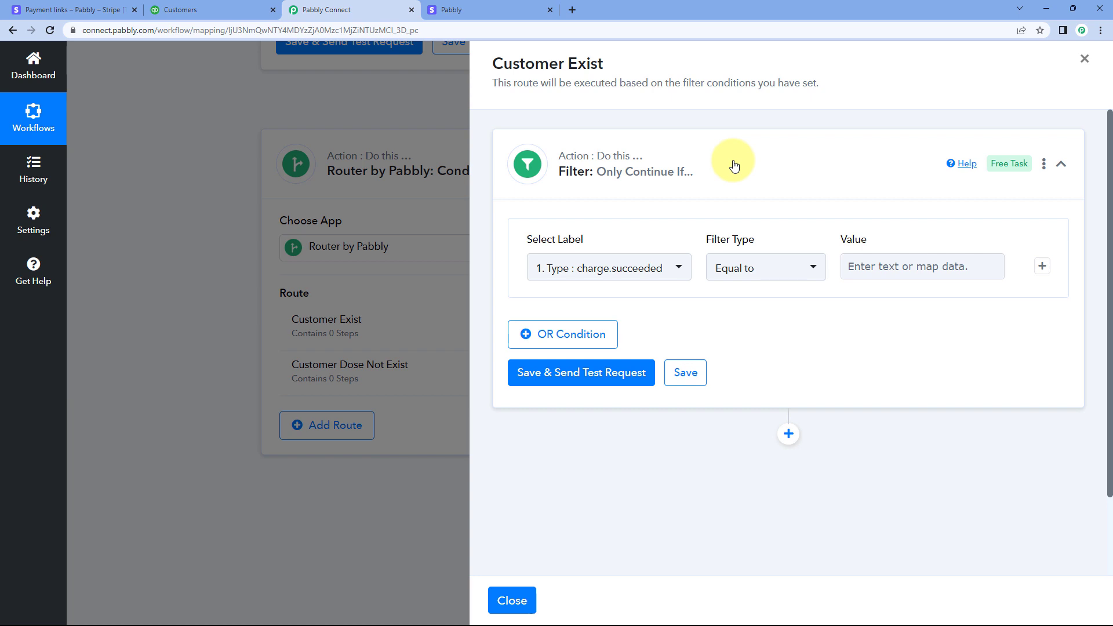
pyautogui.click(418, 104)
pyautogui.scroll(15, 963, 186)
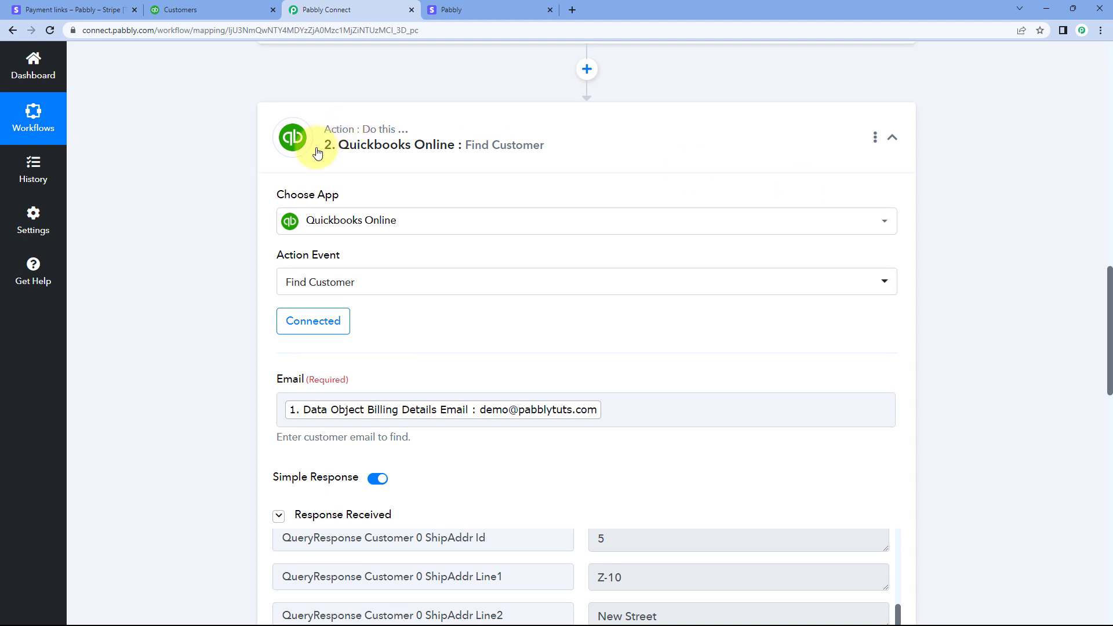
pyautogui.scroll(-5, 193, 208)
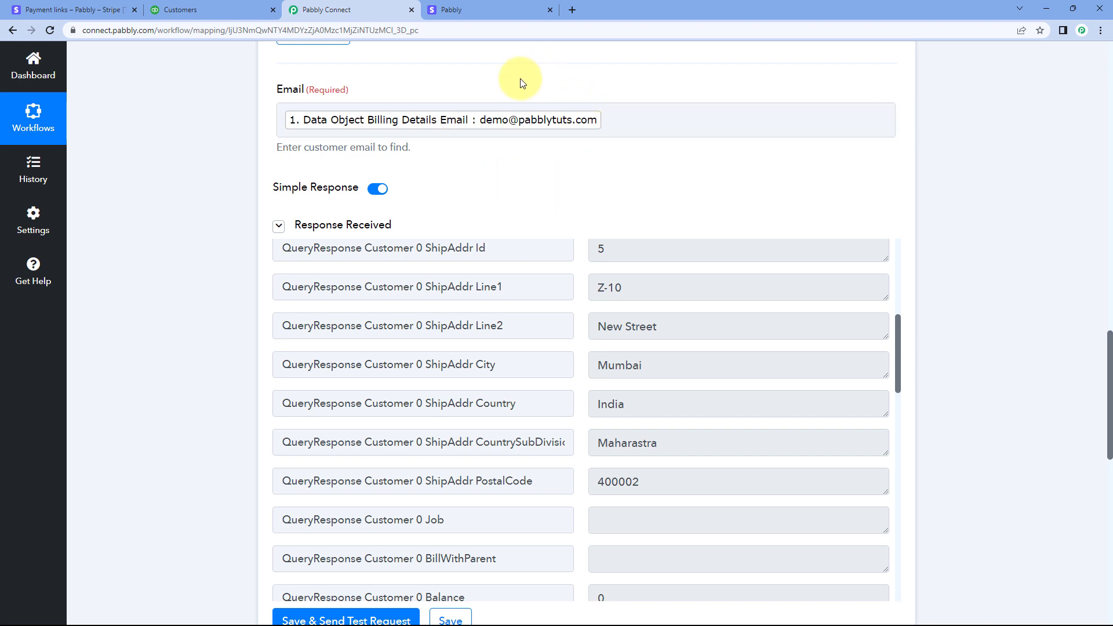
pyautogui.scroll(-1, 506, 185)
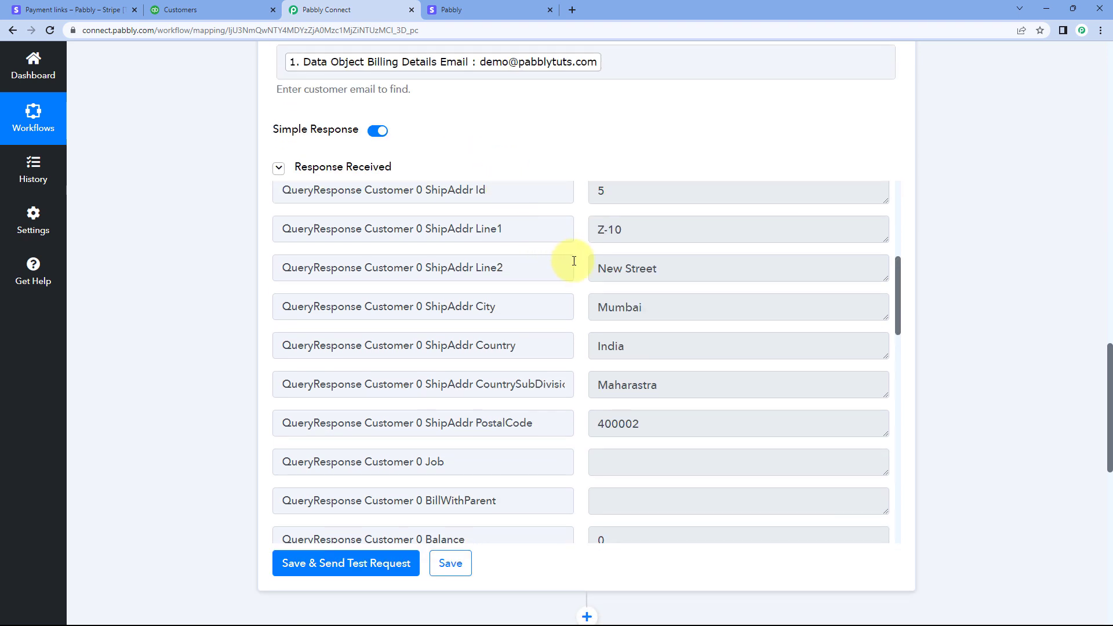
pyautogui.scroll(8, 586, 268)
pyautogui.scroll(2, 493, 191)
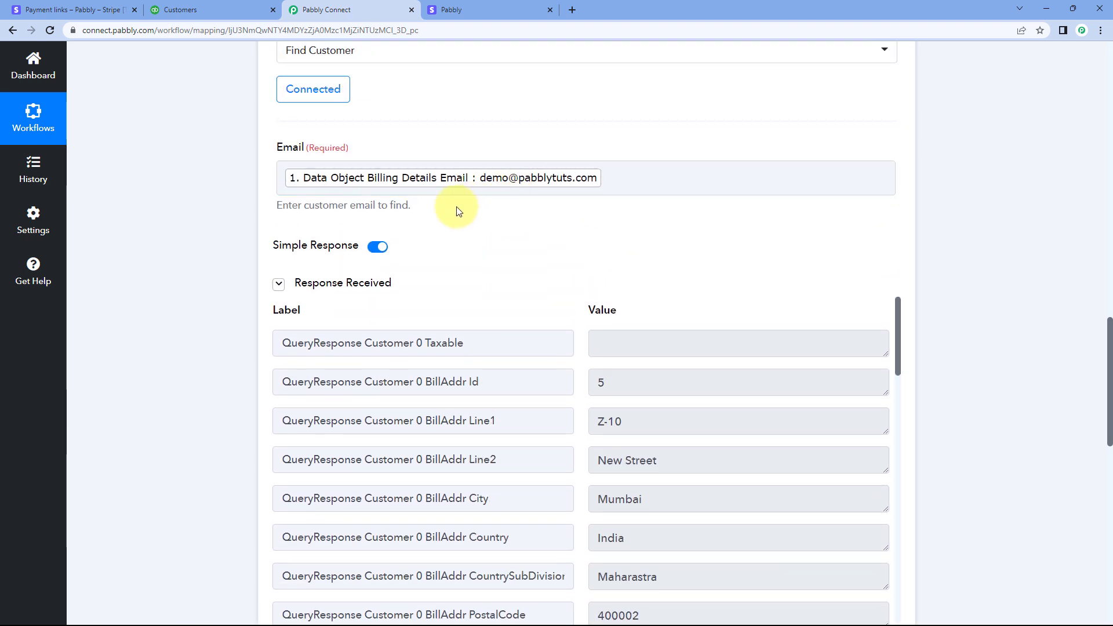
pyautogui.scroll(-1, 463, 235)
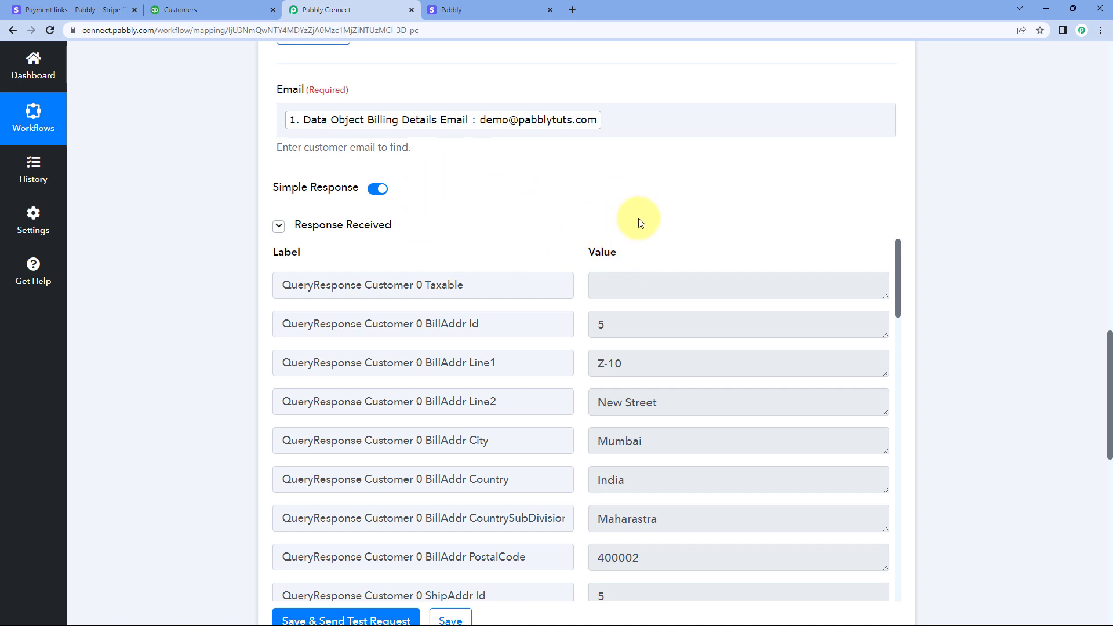
pyautogui.scroll(-4, 578, 323)
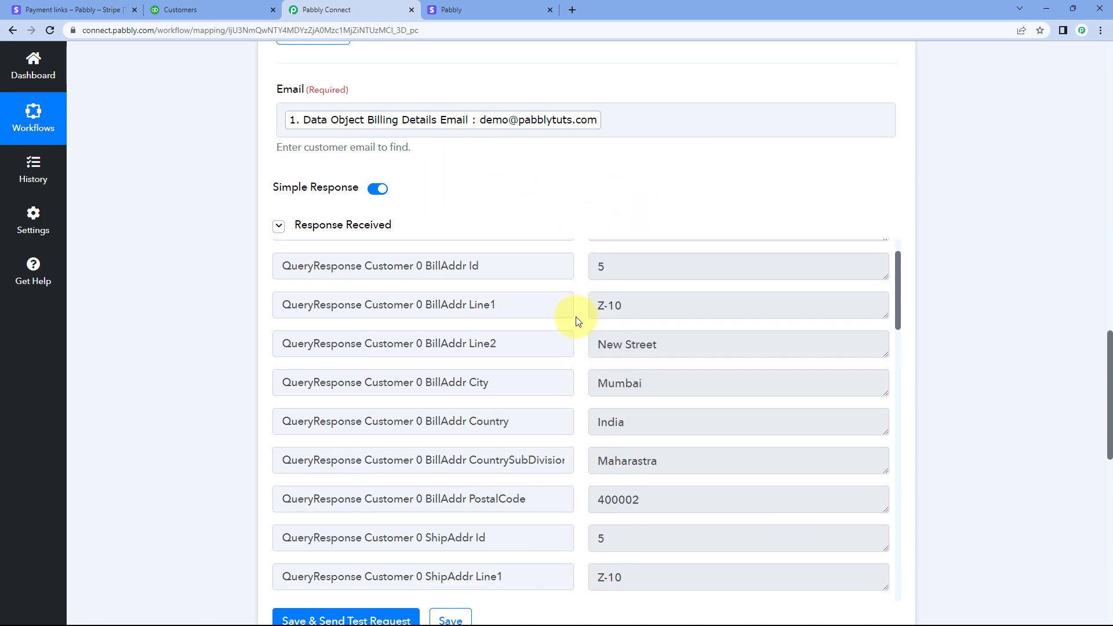
pyautogui.scroll(-8, 577, 322)
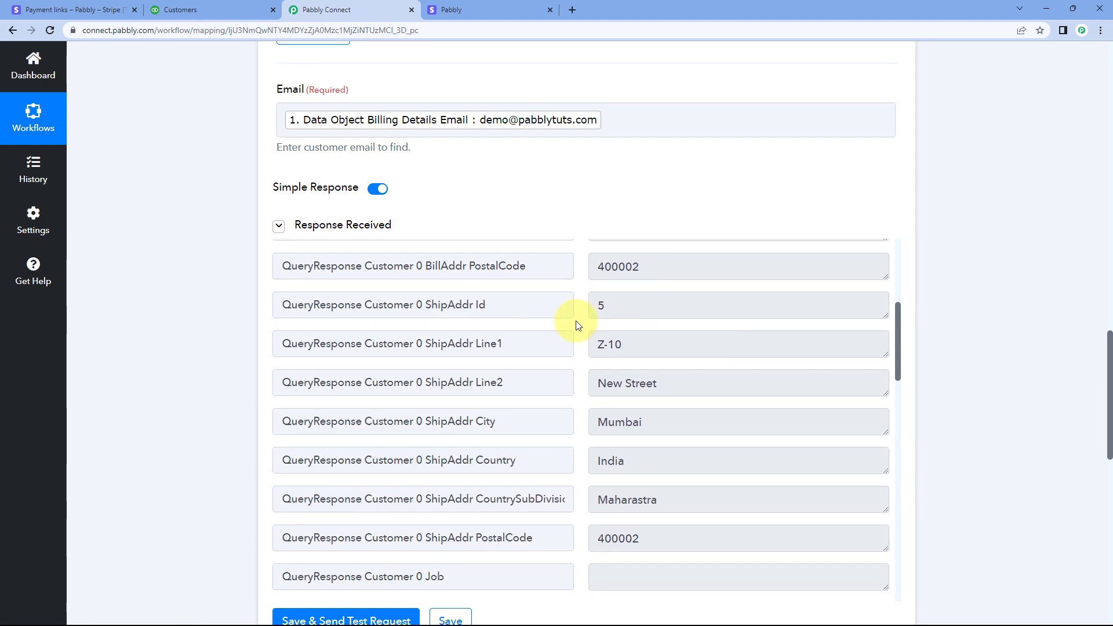
pyautogui.scroll(-5, 571, 309)
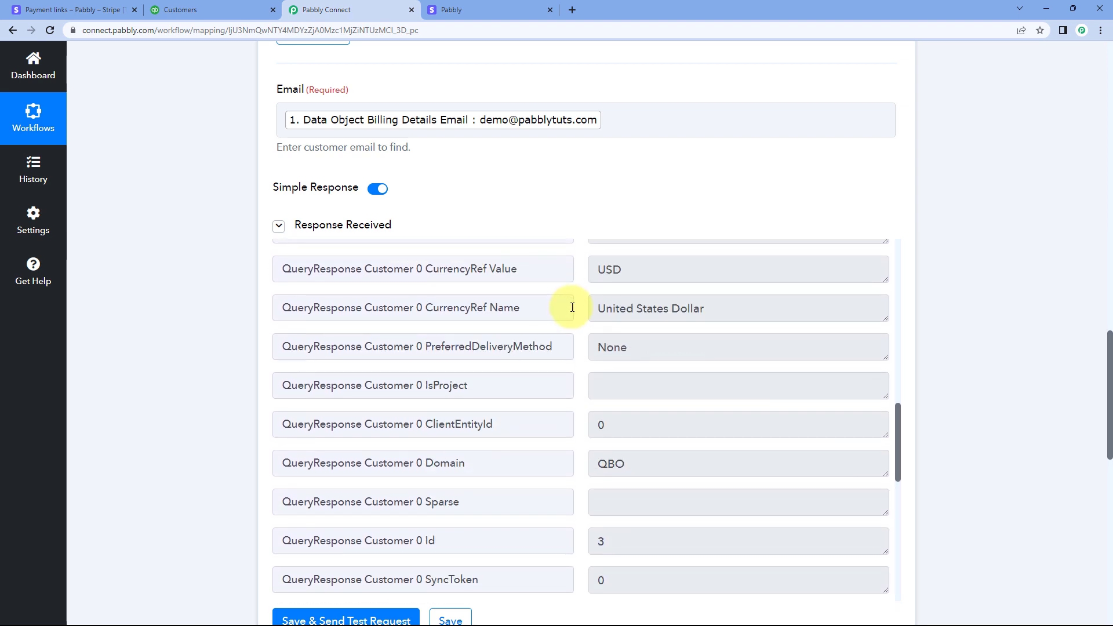
# Examine the QueryResponse Customer 0 Id entry and its neighbouring fields in the Find Customer response
pyautogui.scroll(-4, 572, 307)
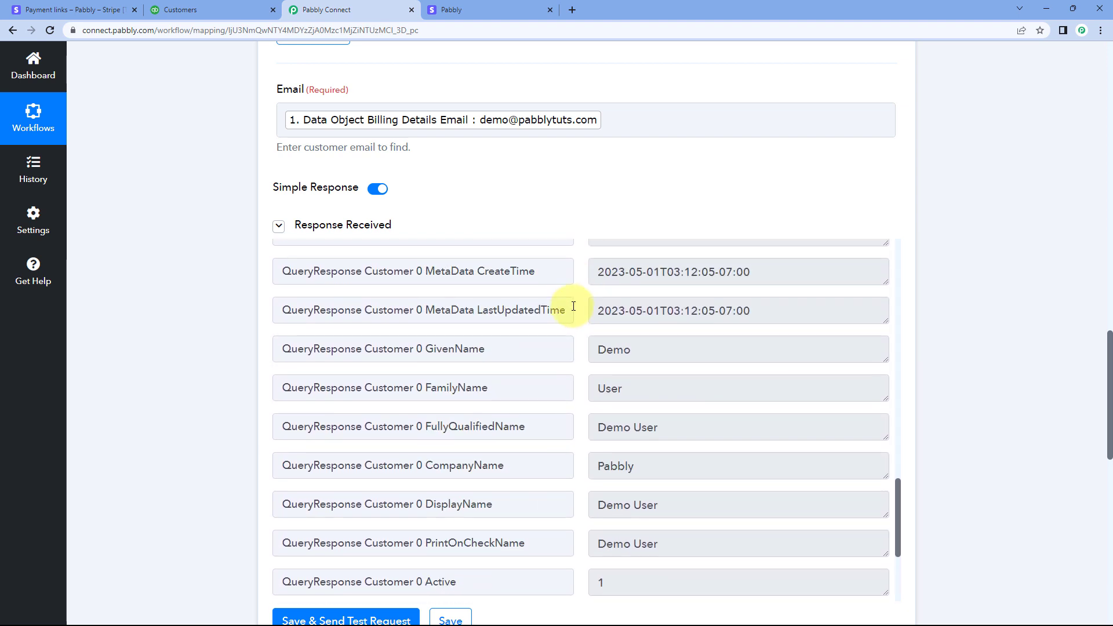
pyautogui.scroll(5, 573, 309)
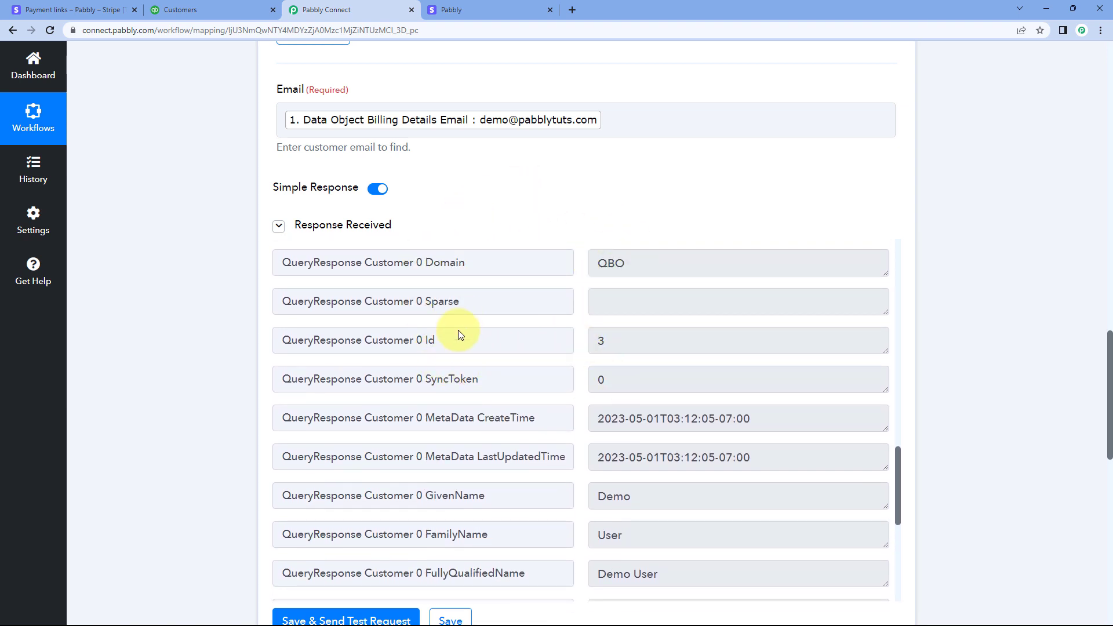
pyautogui.doubleClick(458, 336)
pyautogui.click(666, 340)
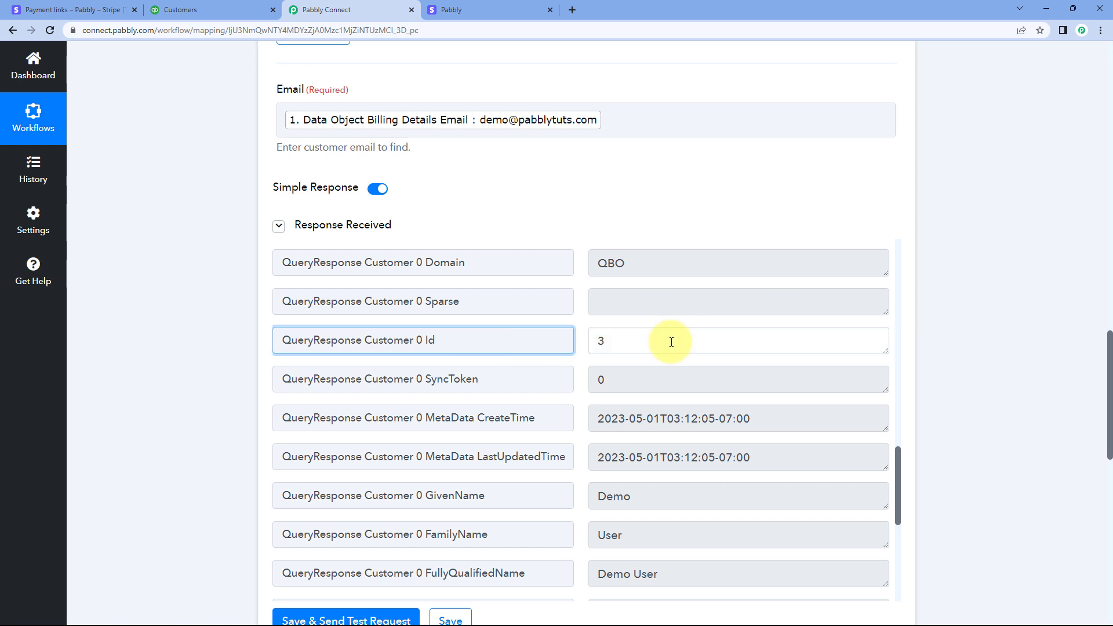
pyautogui.click(580, 343)
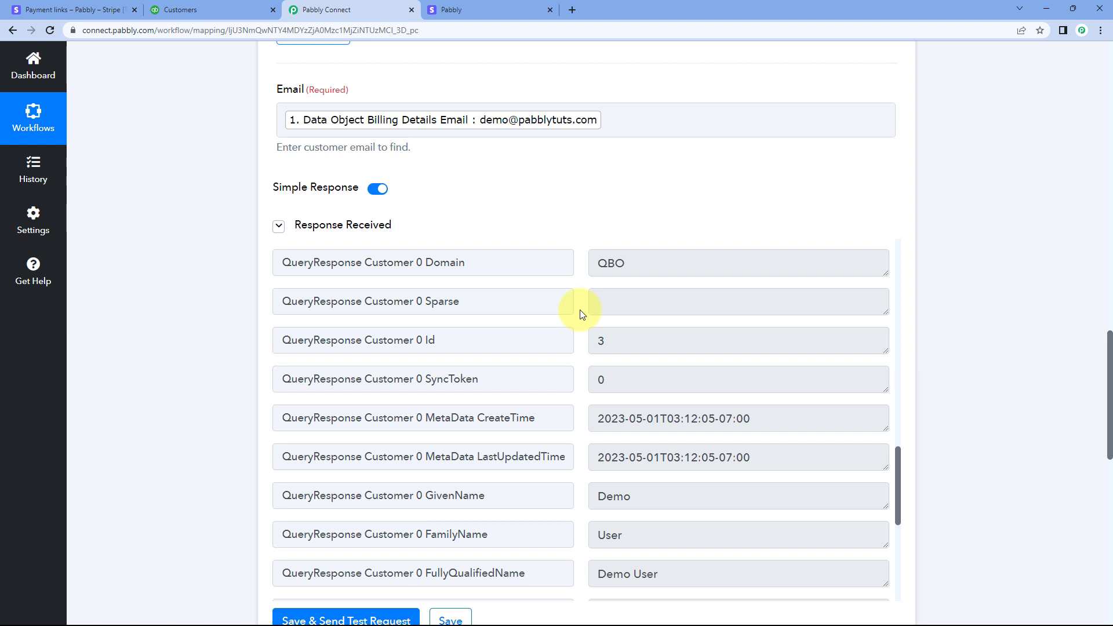
pyautogui.moveTo(499, 342); pyautogui.dragTo(378, 340)
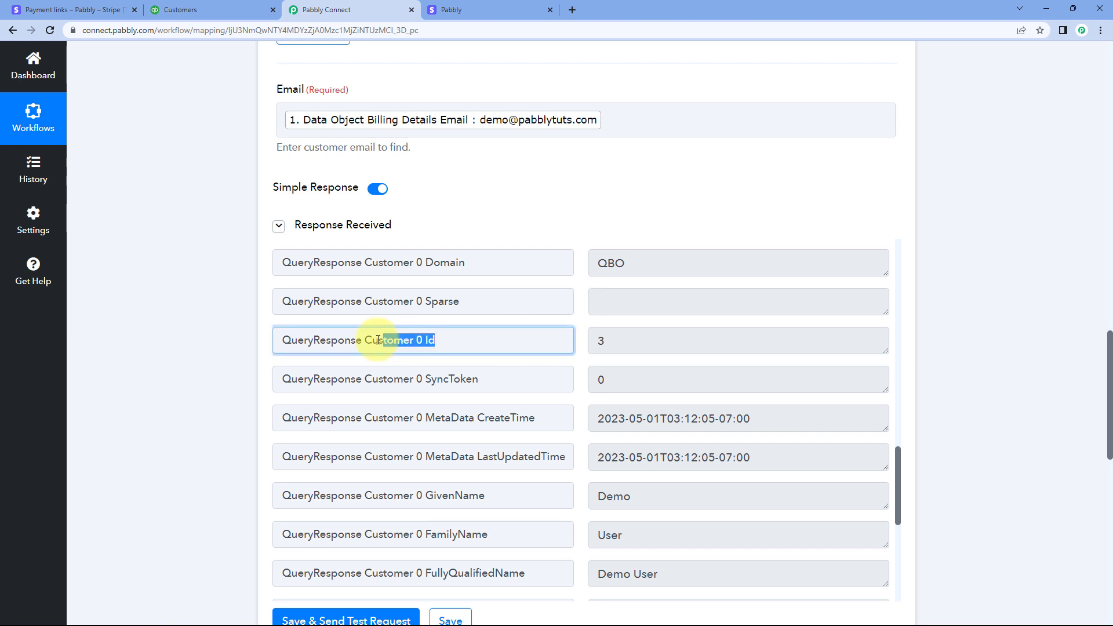
pyautogui.click(608, 340)
pyautogui.click(577, 341)
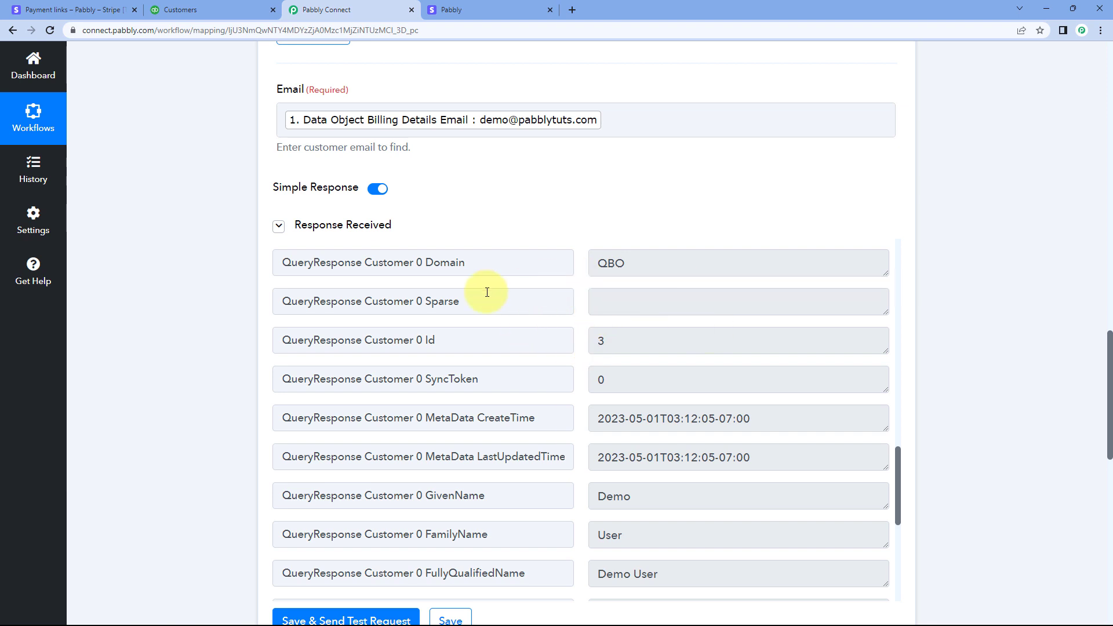
pyautogui.moveTo(444, 333); pyautogui.dragTo(380, 344)
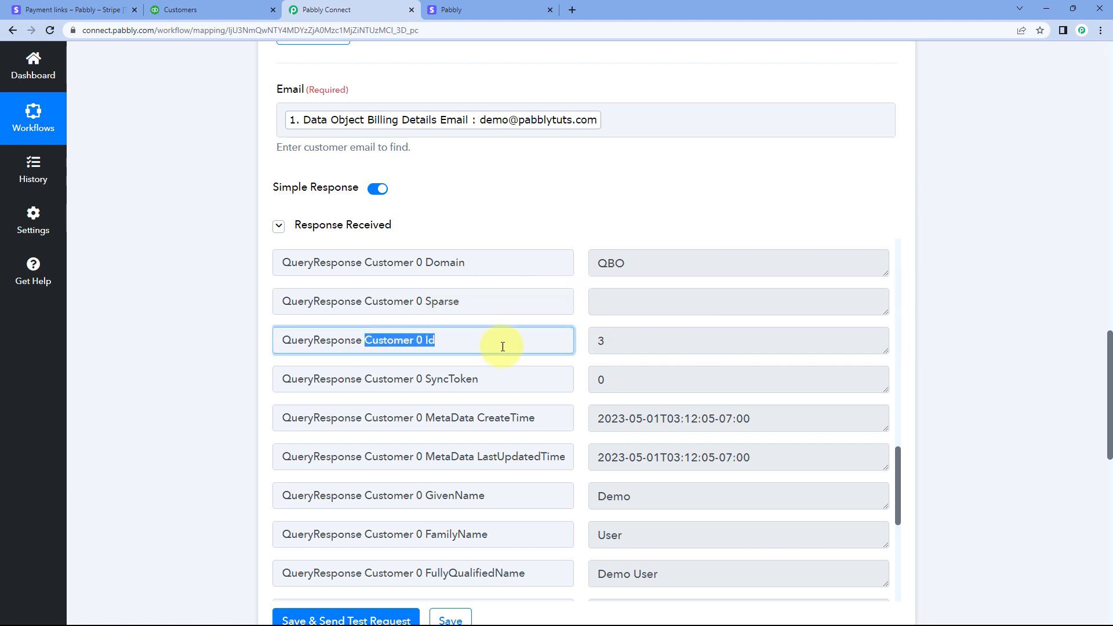
pyautogui.click(577, 348)
# Review the router's two routes against the email field and customer Id entry of the Find Customer action
pyautogui.scroll(-4, 551, 197)
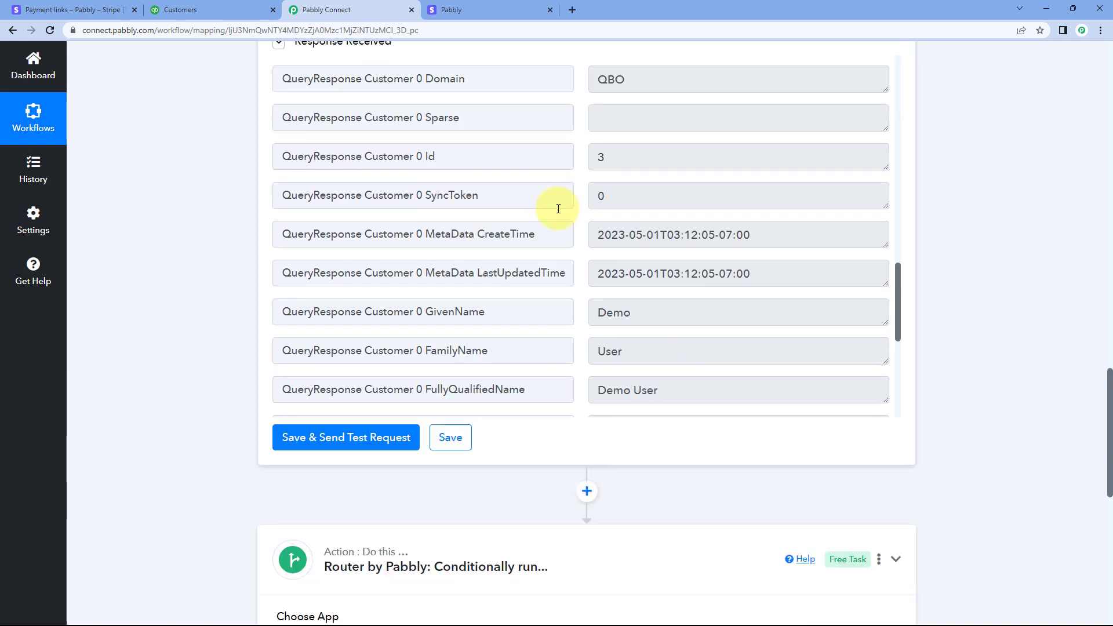
pyautogui.scroll(-5, 613, 428)
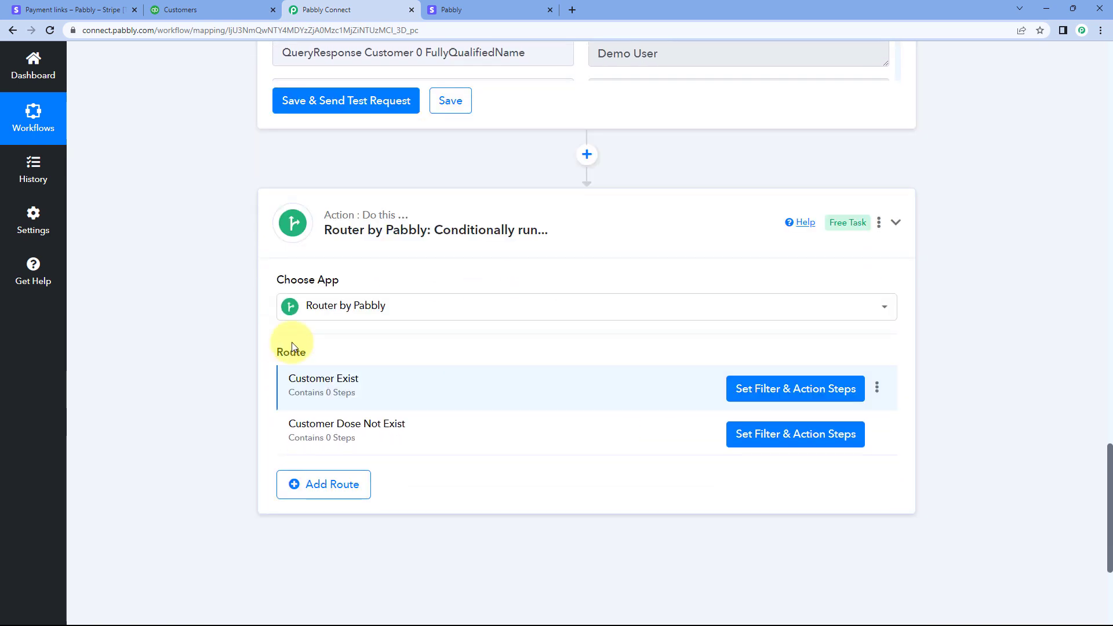
pyautogui.moveTo(317, 353)
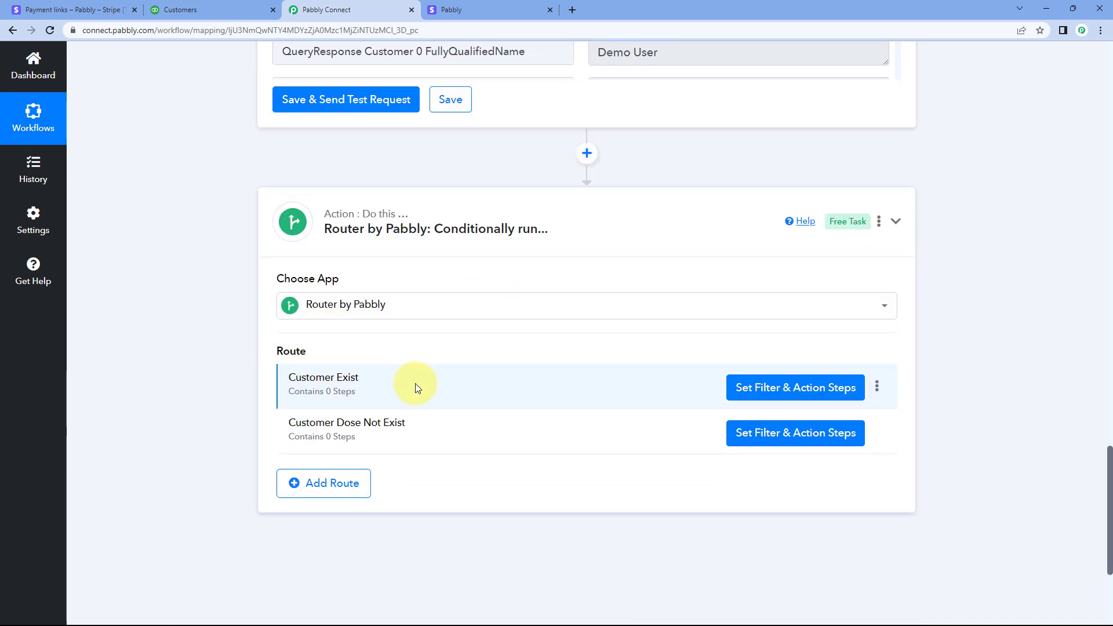
pyautogui.scroll(1, 520, 338)
pyautogui.scroll(7, 521, 342)
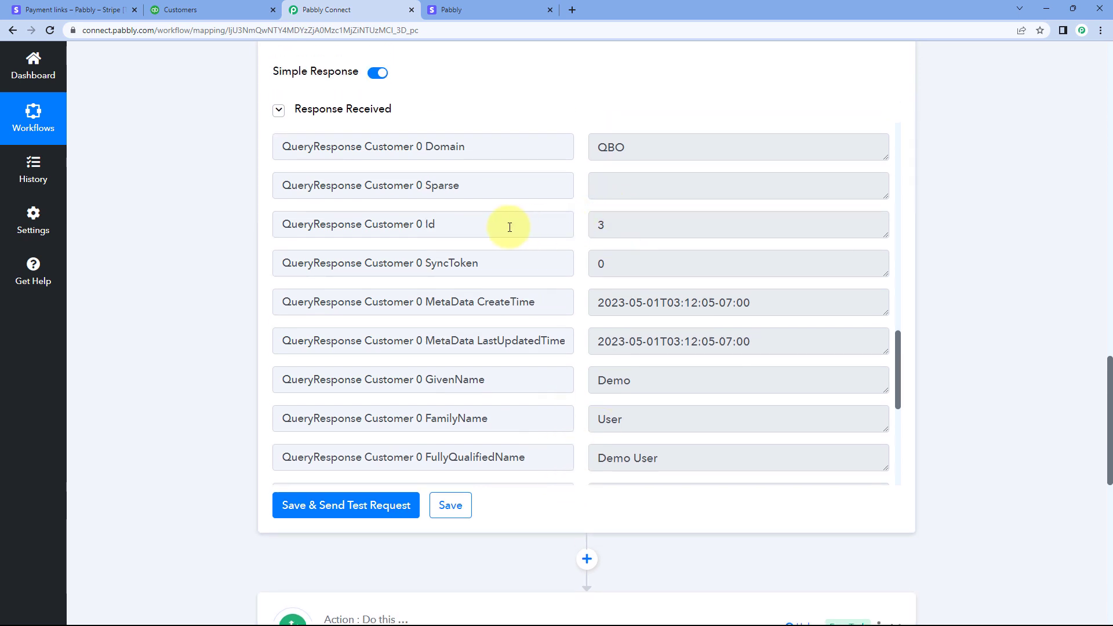
pyautogui.moveTo(509, 227); pyautogui.dragTo(395, 228)
pyautogui.click(243, 200)
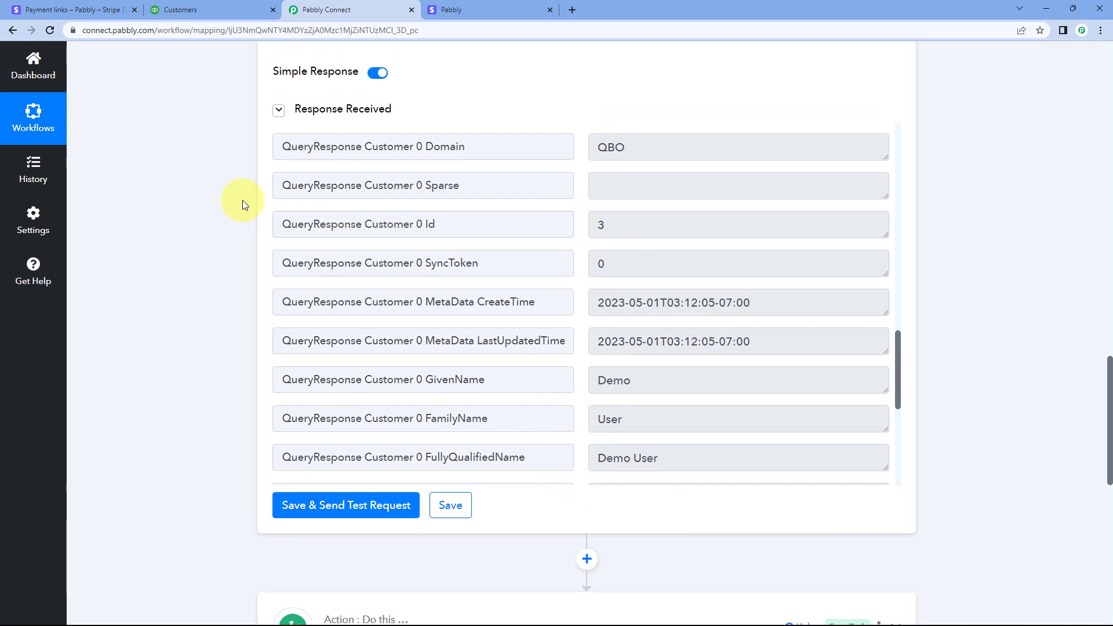
pyautogui.scroll(6, 242, 200)
pyautogui.scroll(-11, 388, 274)
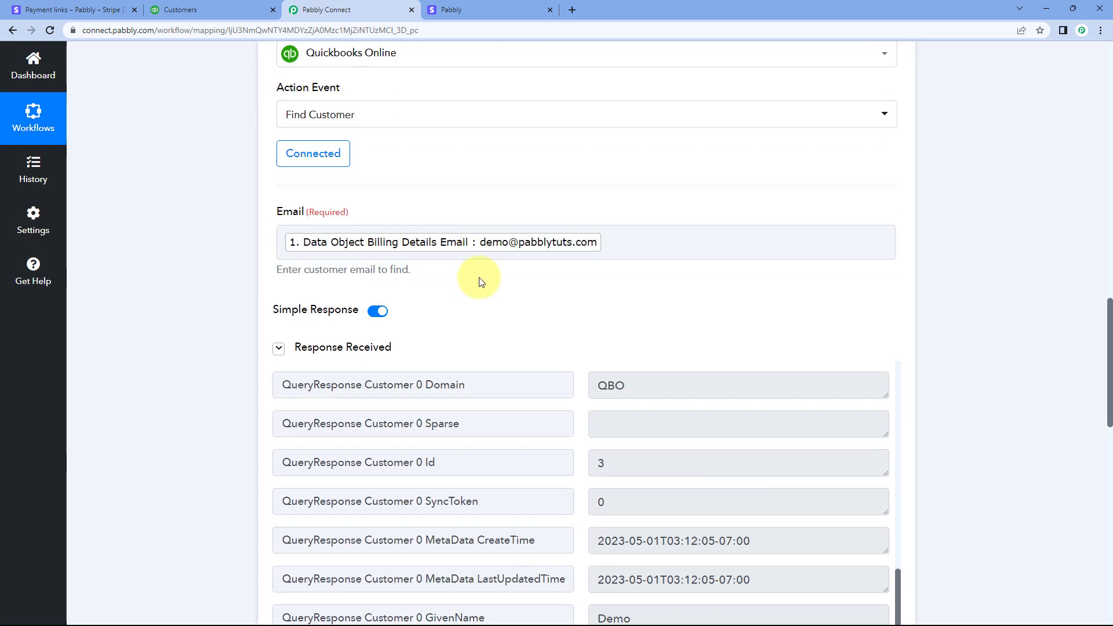
pyautogui.scroll(-2, 538, 394)
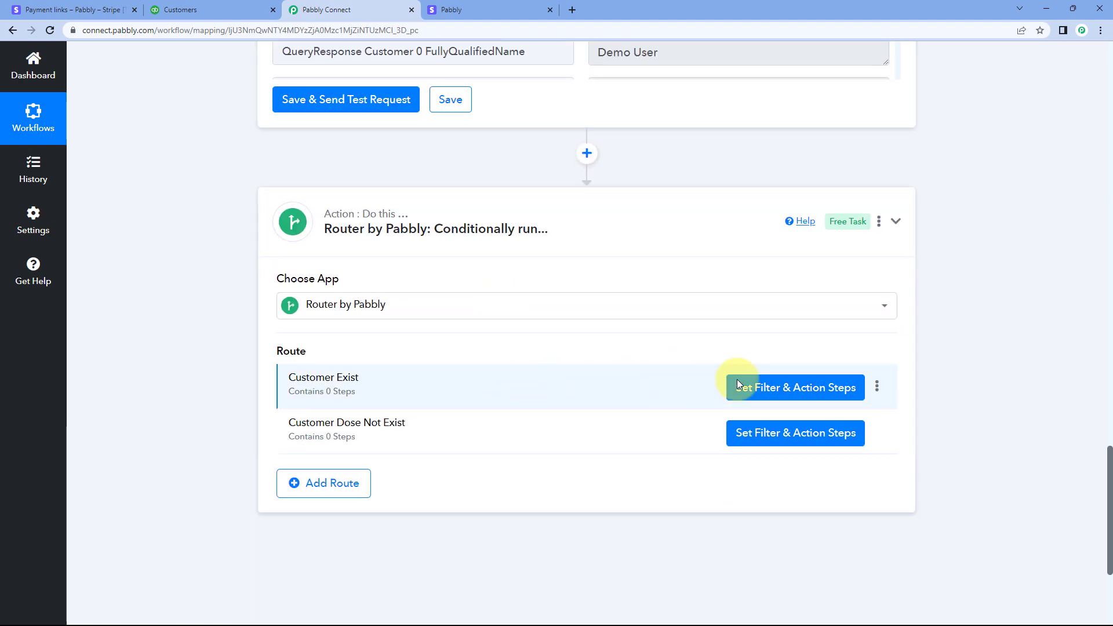
pyautogui.scroll(10, 625, 263)
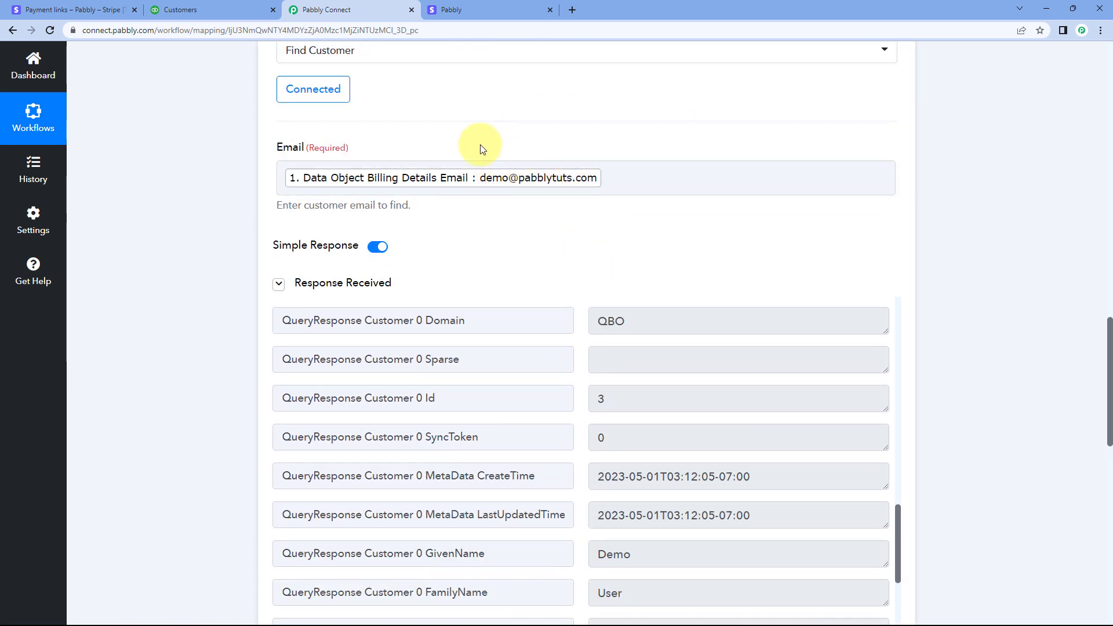
pyautogui.scroll(-4, 613, 213)
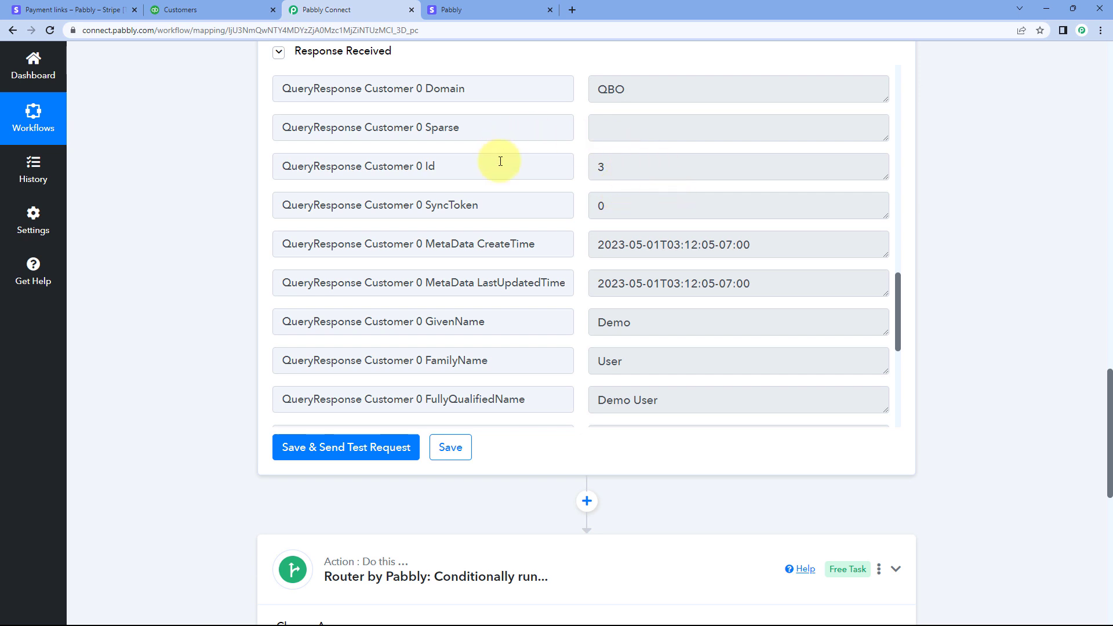
pyautogui.moveTo(500, 161); pyautogui.dragTo(377, 166)
pyautogui.click(200, 203)
pyautogui.scroll(-10, 199, 203)
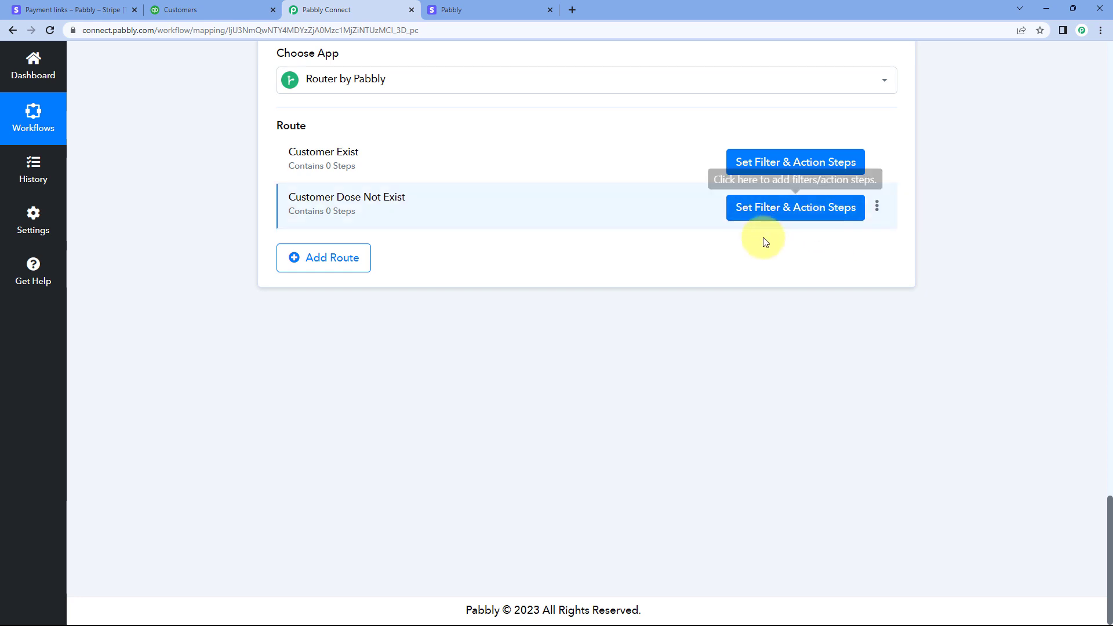
# In the Customer Exist route's filter, set the condition label to QueryResponse Customer 0 Id from the Quickbooks Online response
pyautogui.click(758, 164)
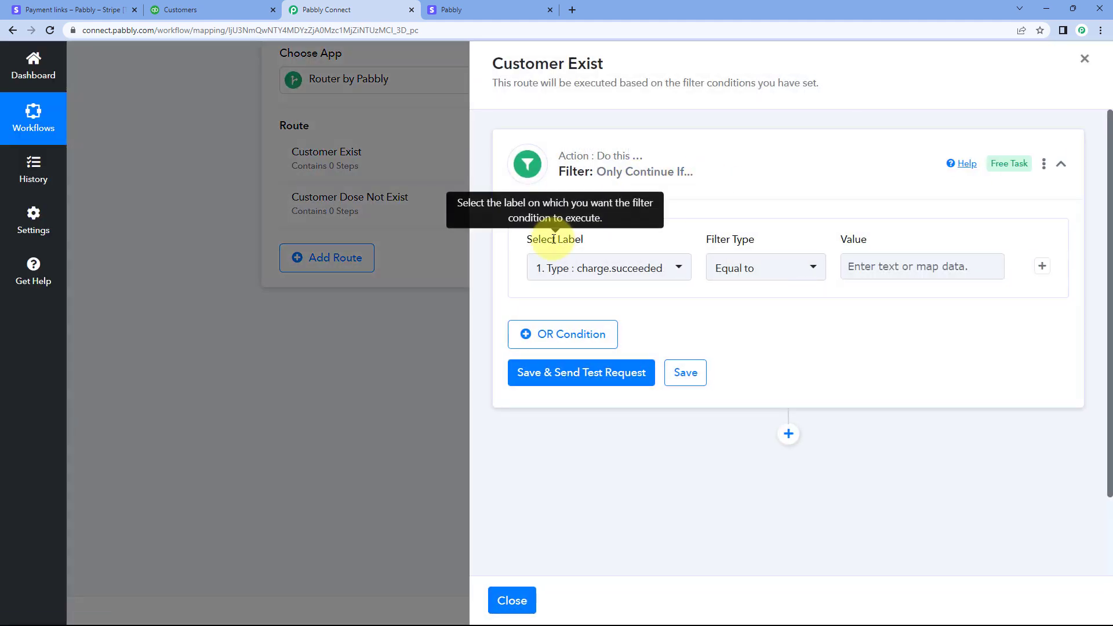
pyautogui.click(676, 268)
pyautogui.scroll(-2, 638, 204)
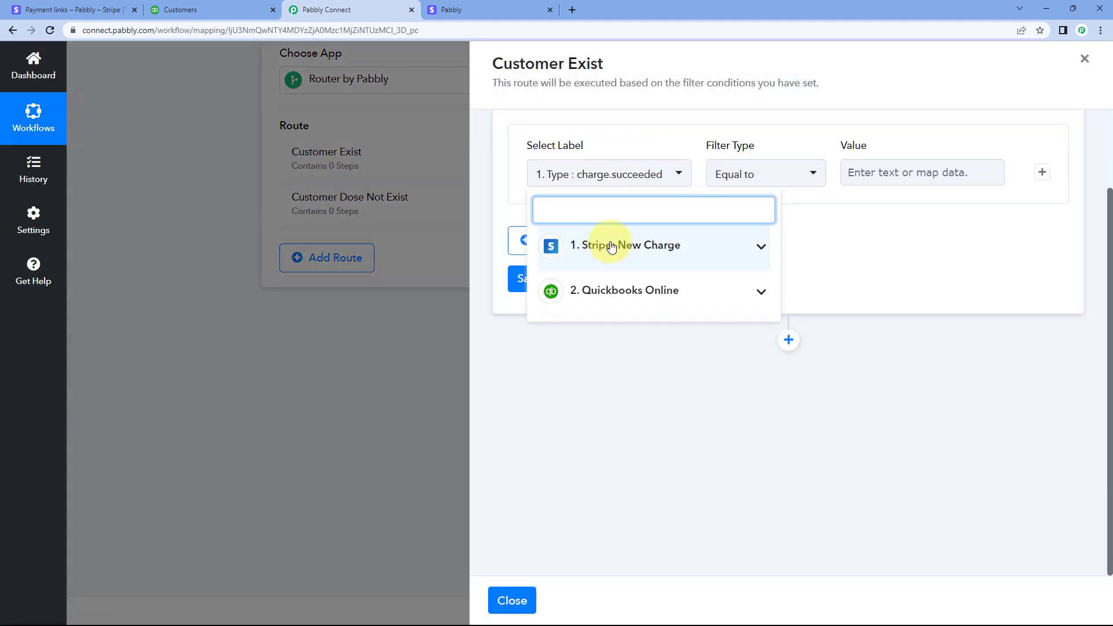
pyautogui.click(642, 298)
pyautogui.scroll(-3, 629, 330)
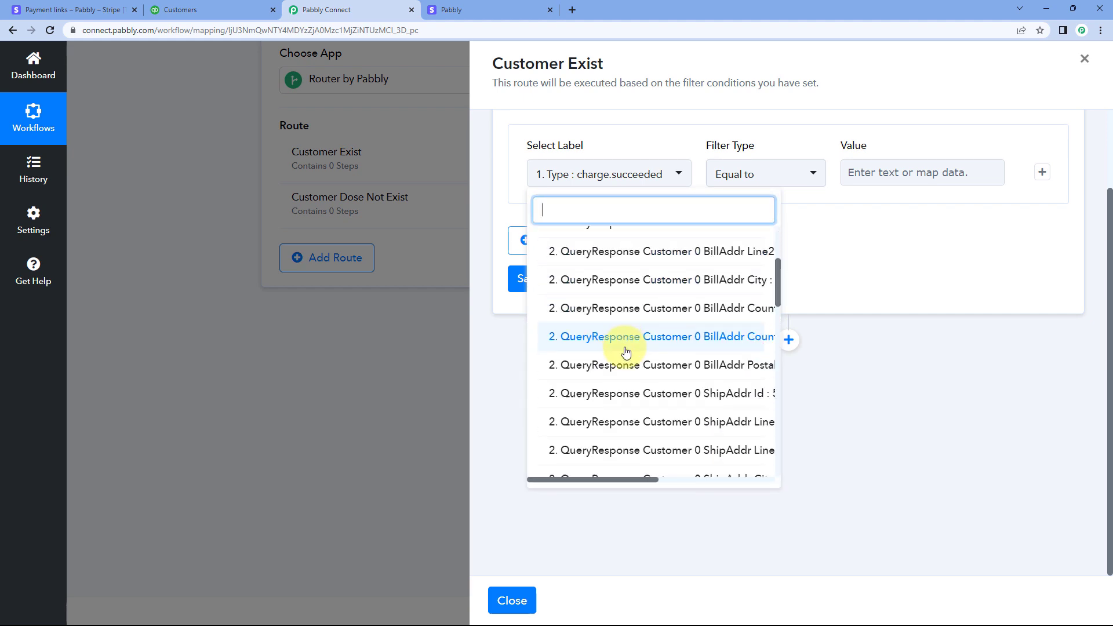
pyautogui.scroll(-5, 626, 351)
pyautogui.scroll(-3, 678, 373)
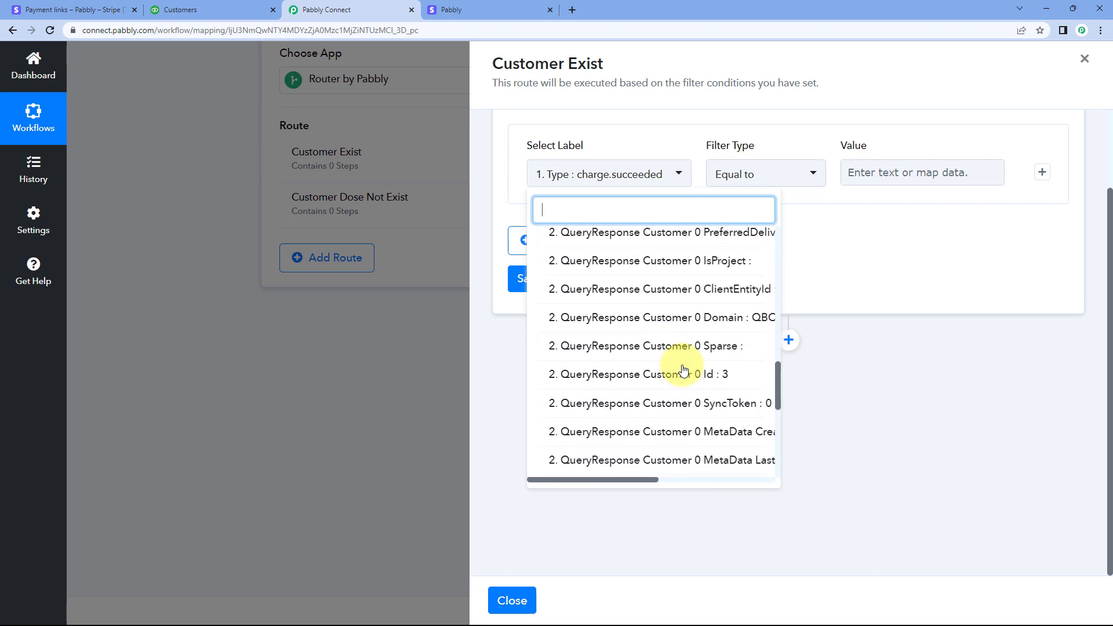
pyautogui.scroll(-1, 667, 370)
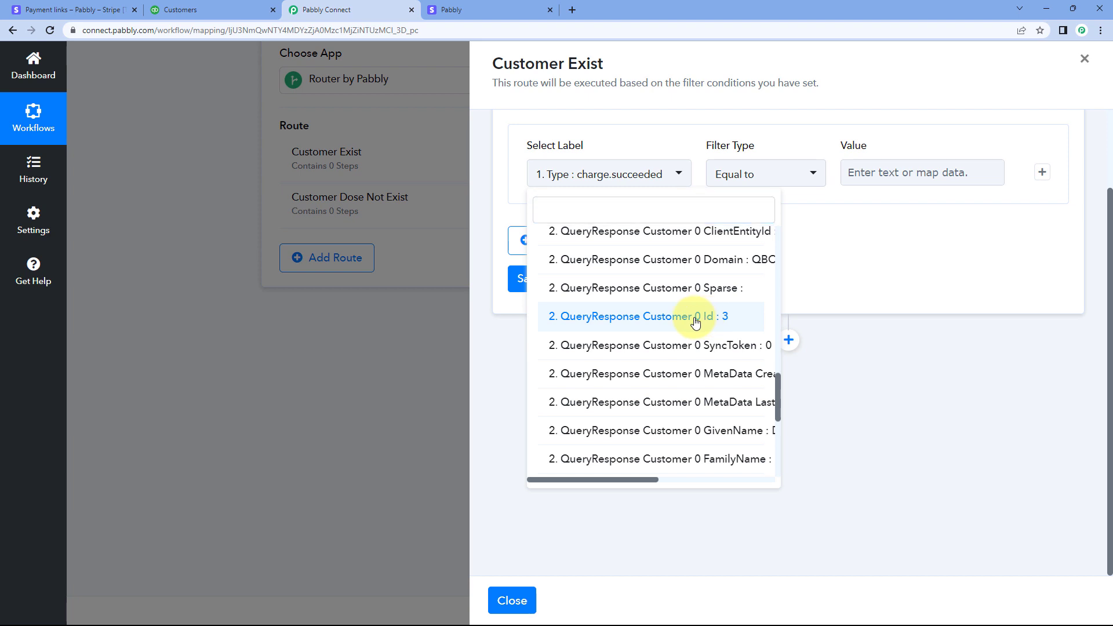
pyautogui.click(695, 321)
pyautogui.scroll(1, 534, 199)
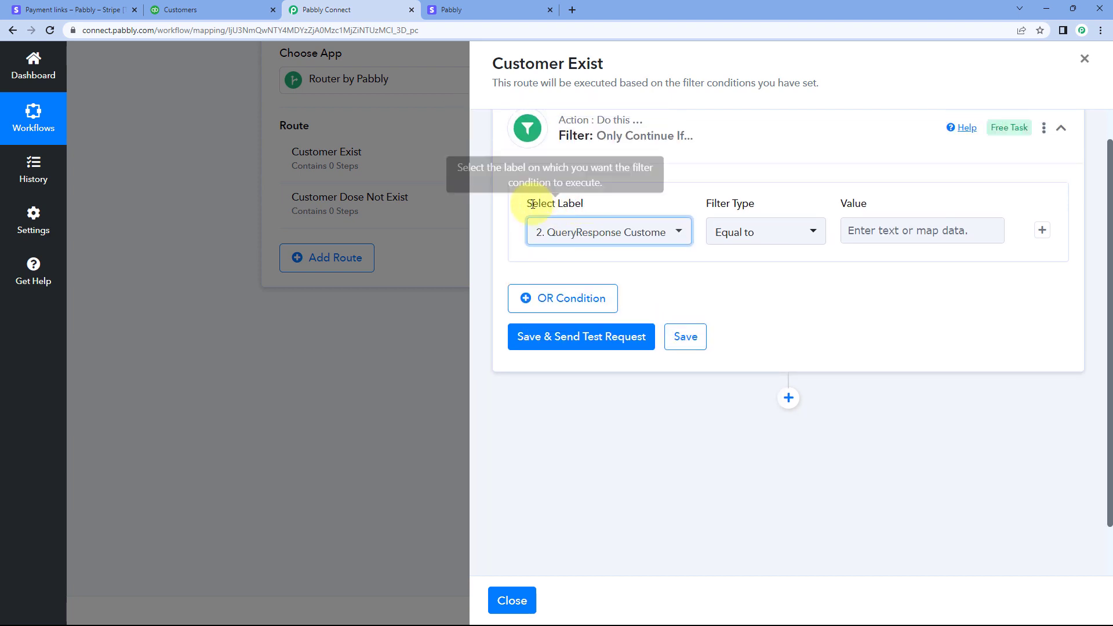
# Set the condition's filter type to Exists, then save it with a test request and check the response message
pyautogui.click(811, 233)
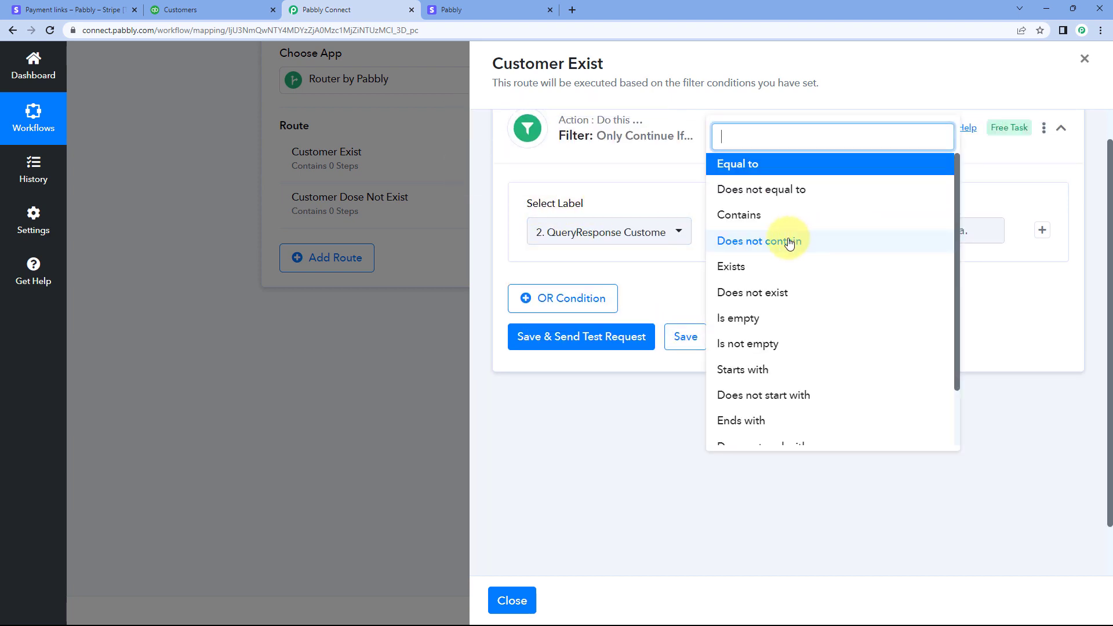
pyautogui.click(760, 268)
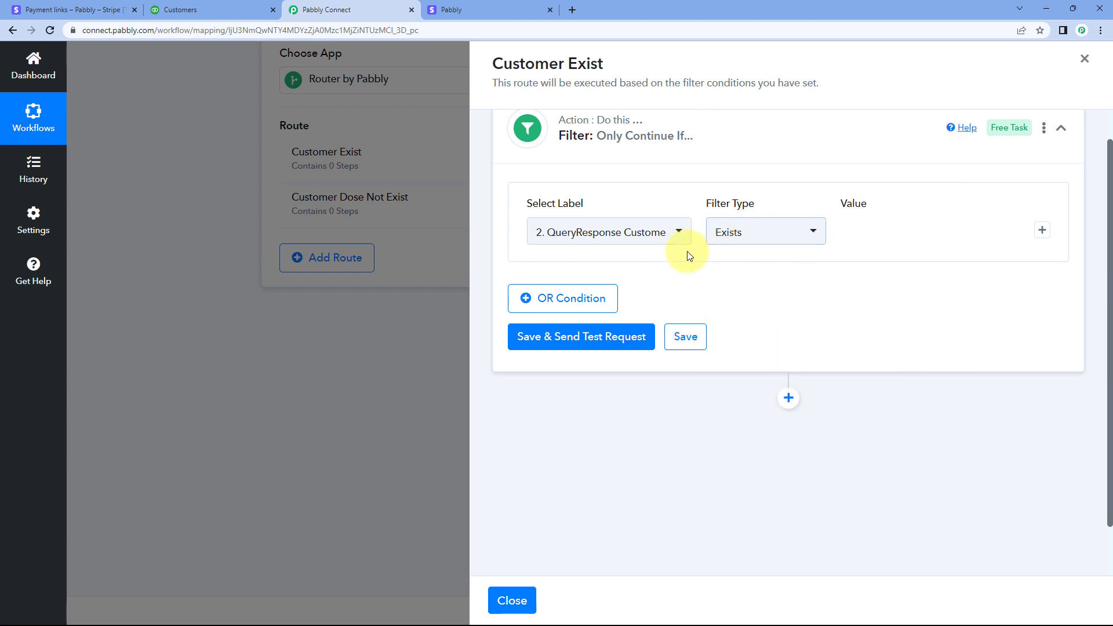
pyautogui.click(618, 335)
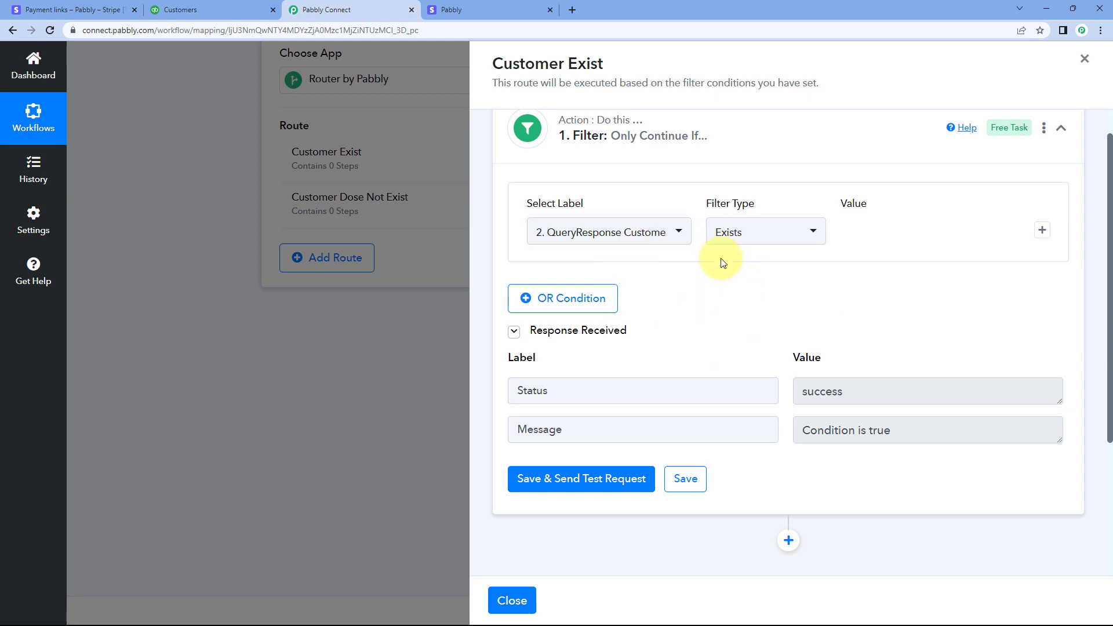
pyautogui.scroll(1, 742, 226)
pyautogui.scroll(-2, 765, 353)
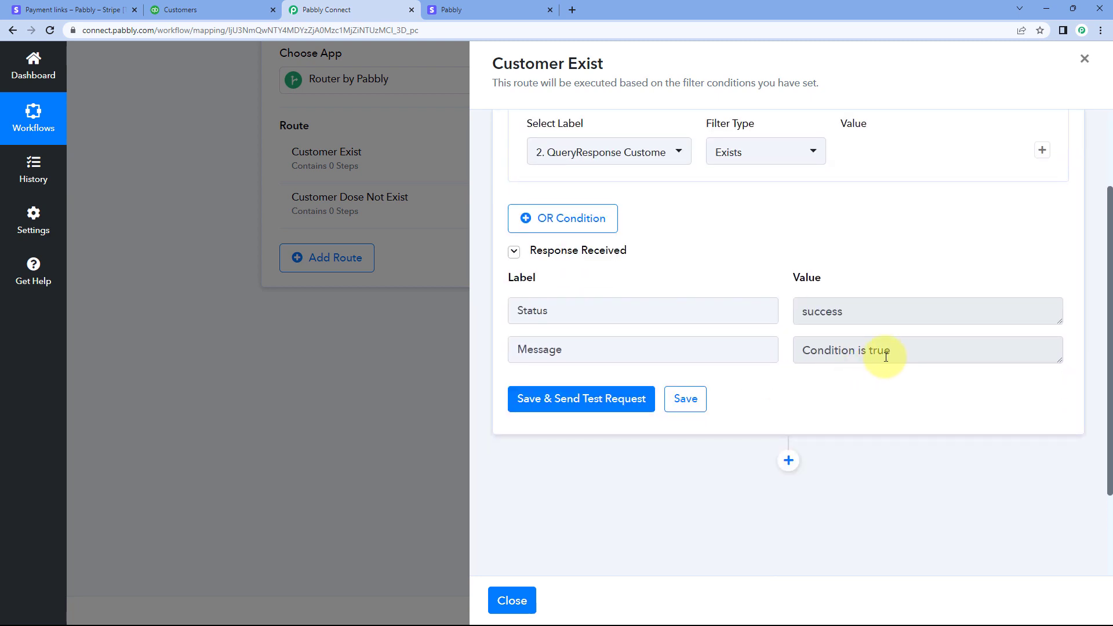
pyautogui.moveTo(890, 351); pyautogui.dragTo(793, 354)
pyautogui.click(775, 282)
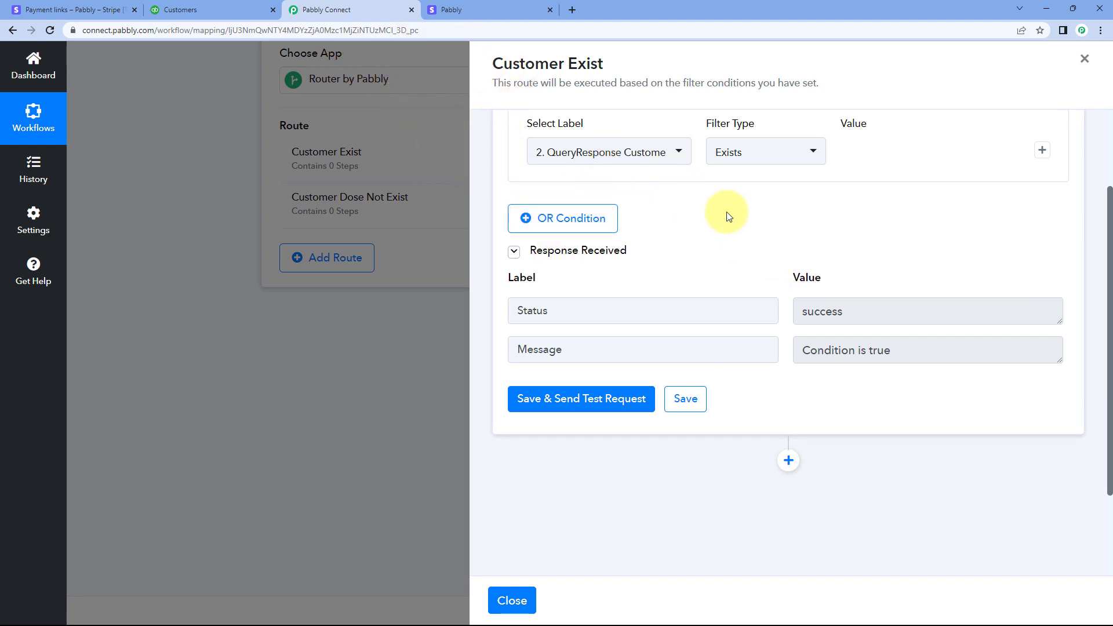
pyautogui.scroll(-2, 767, 348)
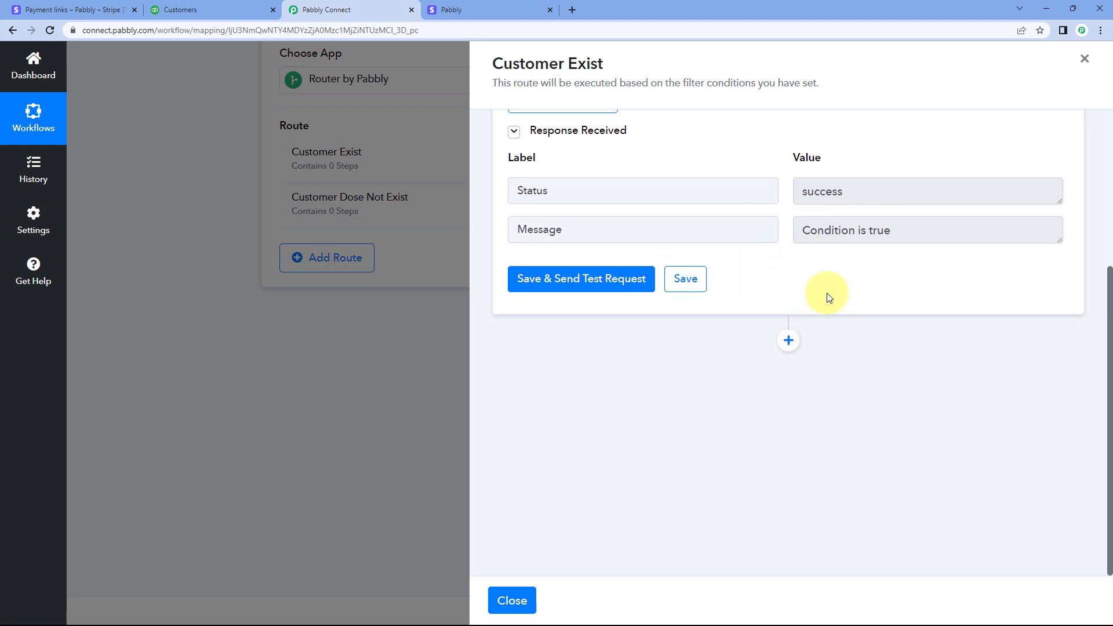
# Add an action step after the Customer Exist route's filter with Quickbooks Online as its app
pyautogui.click(787, 345)
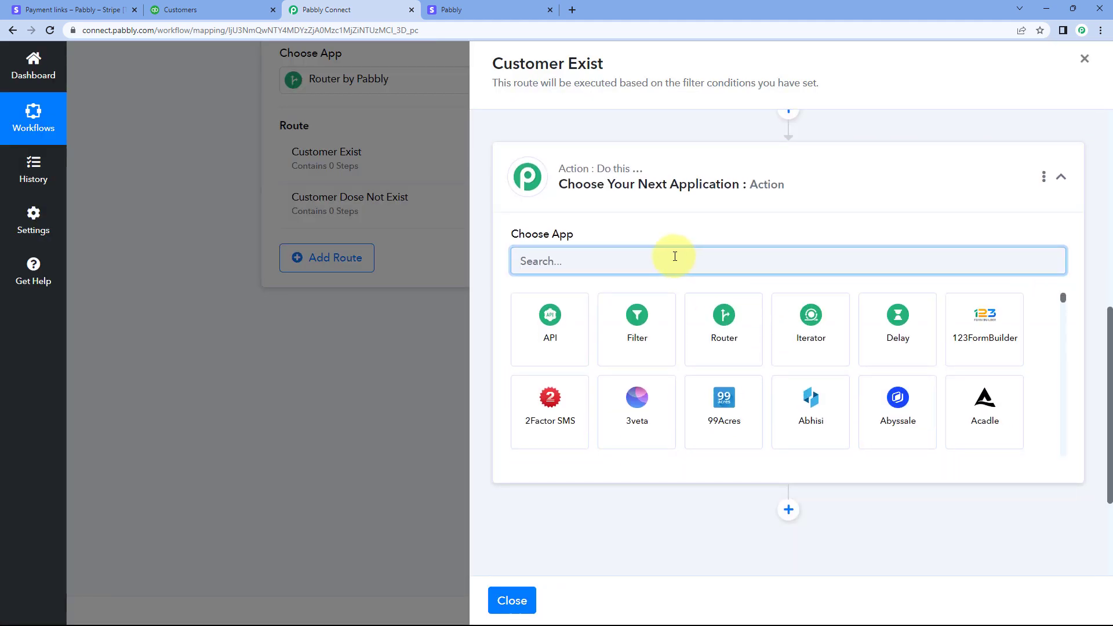
pyautogui.write('Quick')
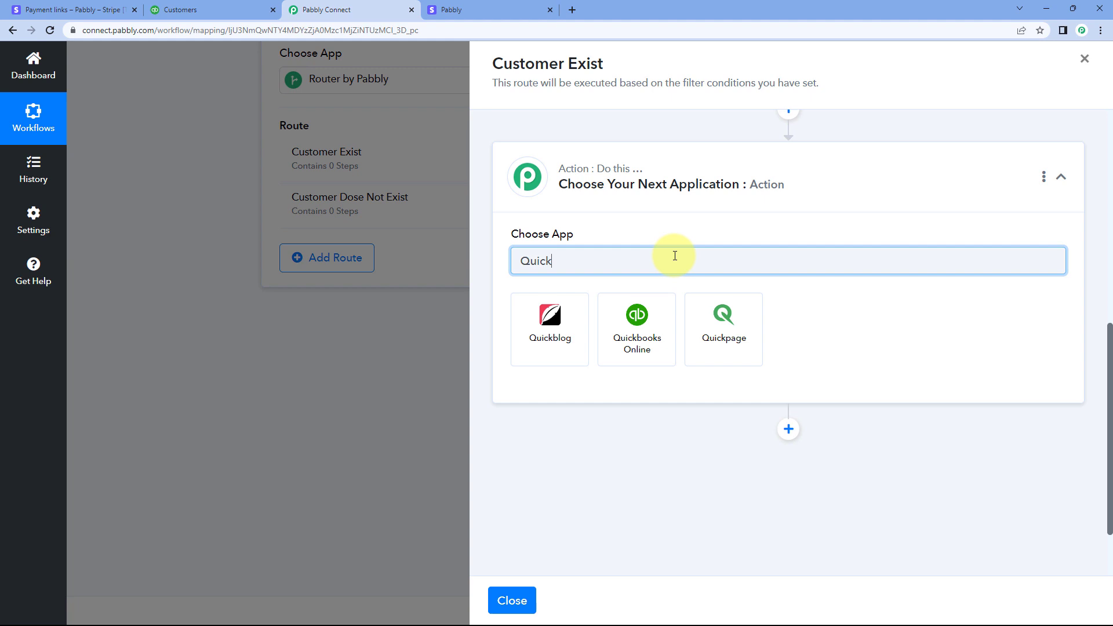
pyautogui.click(649, 323)
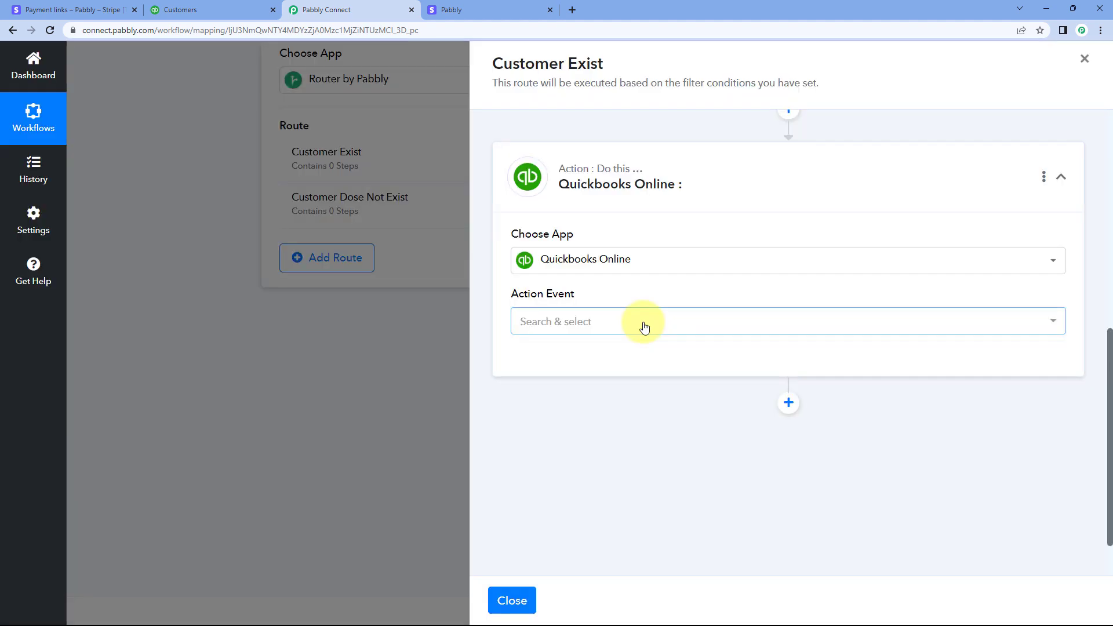
# Set the action event to Update a Customer and connect it through the existing Quickbooks Online #3 connection
pyautogui.click(621, 322)
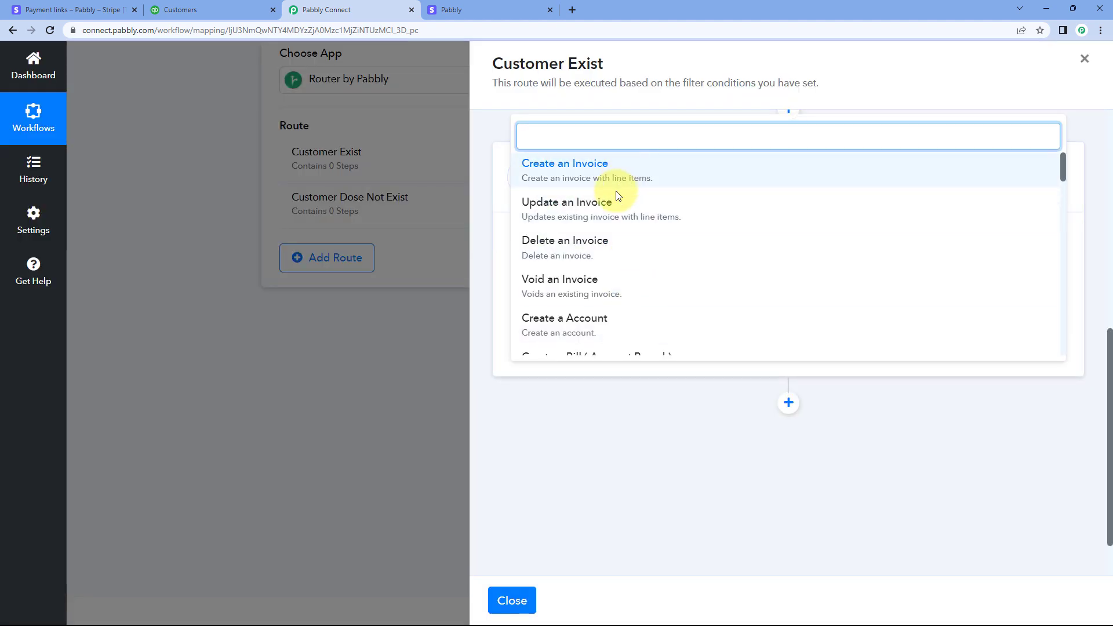
pyautogui.scroll(-3, 633, 226)
pyautogui.scroll(-2, 643, 225)
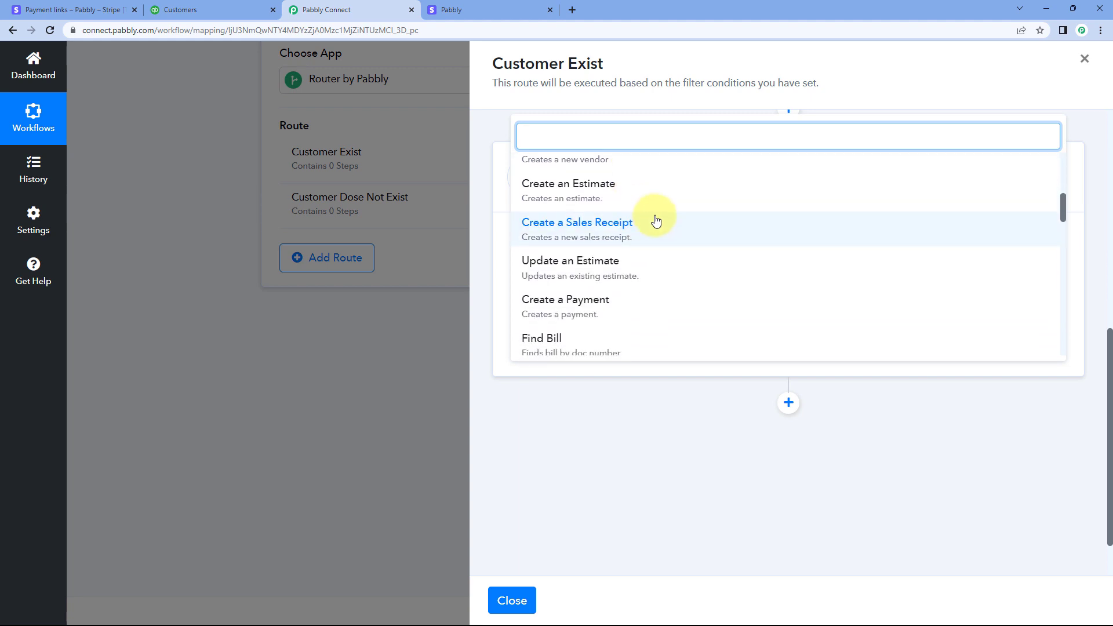
pyautogui.scroll(-6, 661, 224)
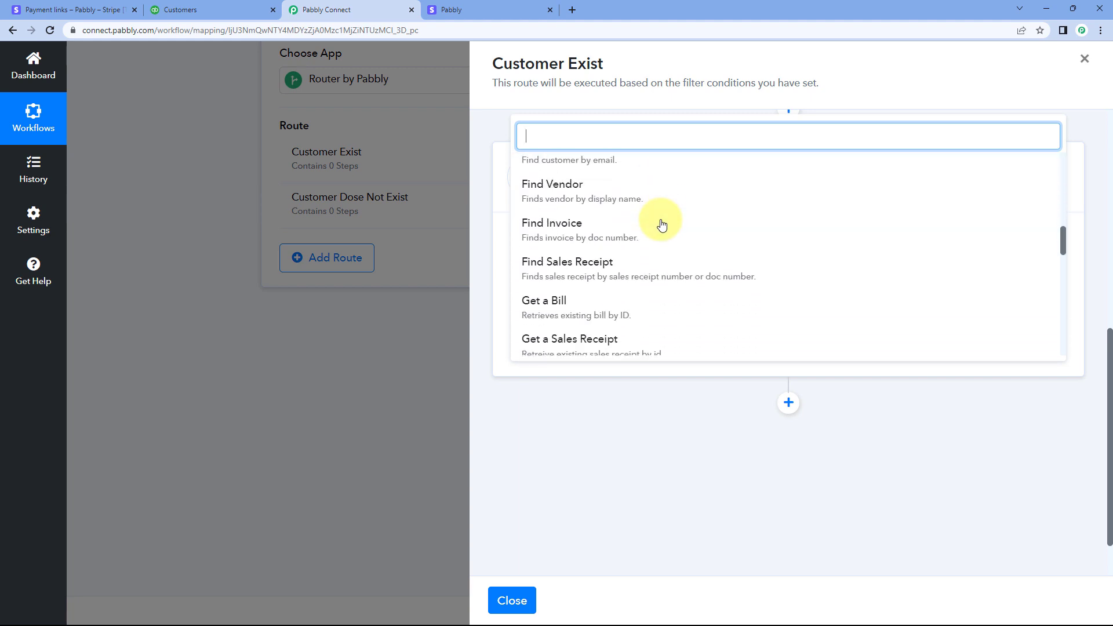
pyautogui.scroll(-6, 661, 224)
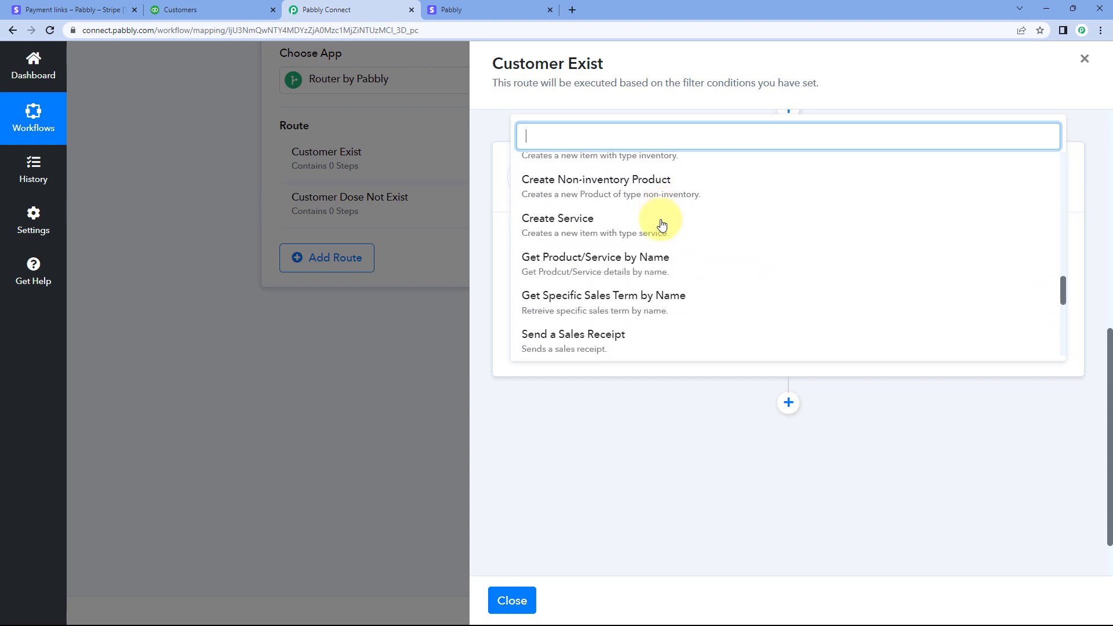
pyautogui.scroll(-1, 661, 225)
pyautogui.click(596, 244)
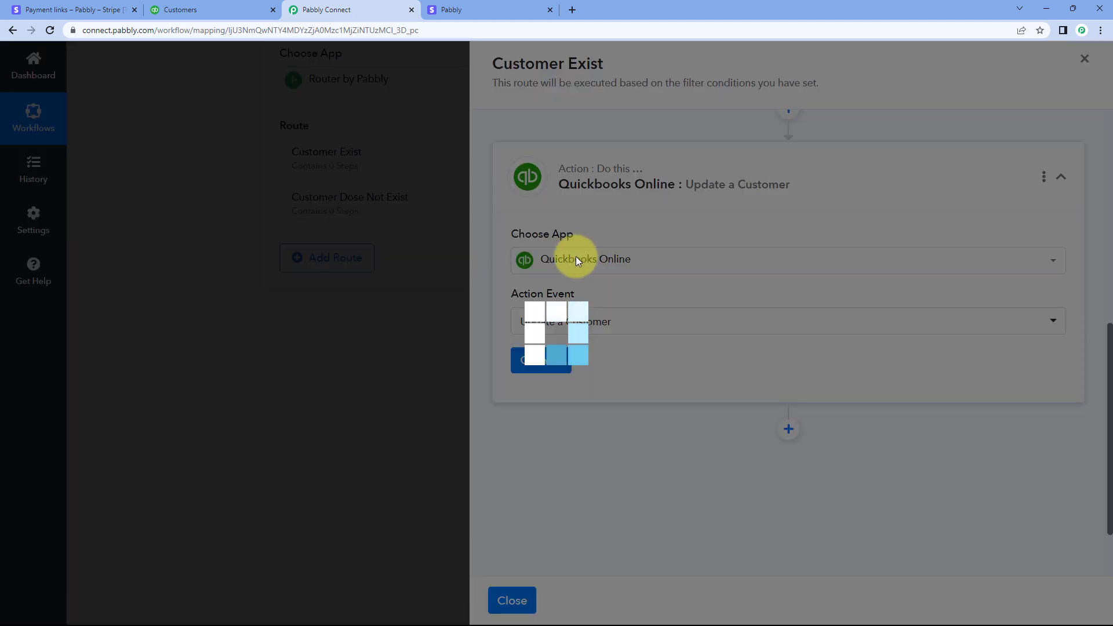
pyautogui.click(552, 364)
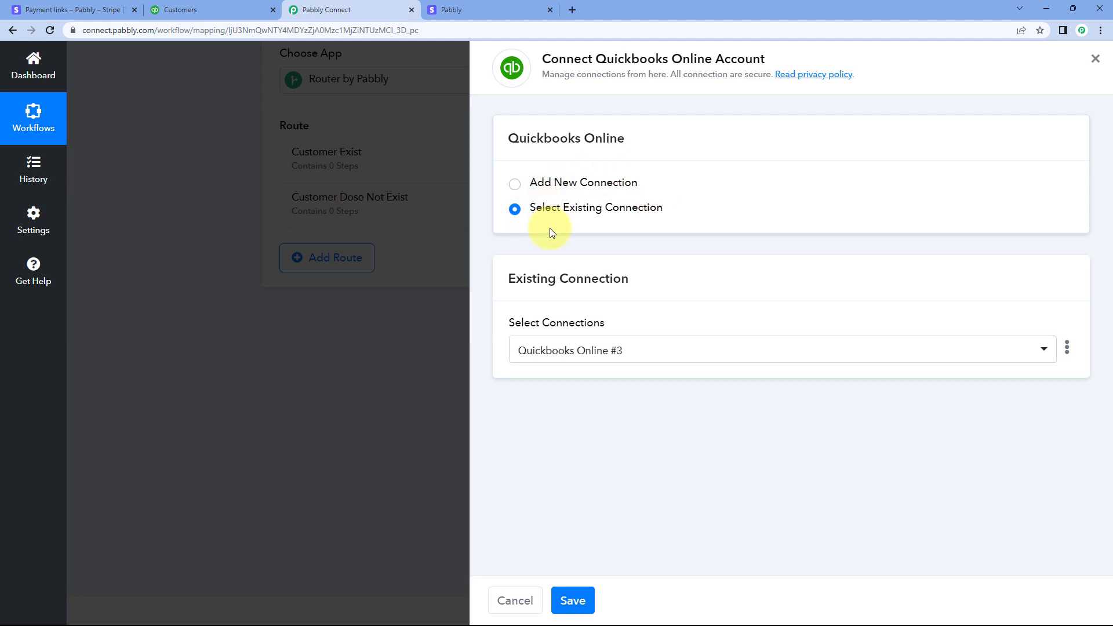
pyautogui.click(567, 600)
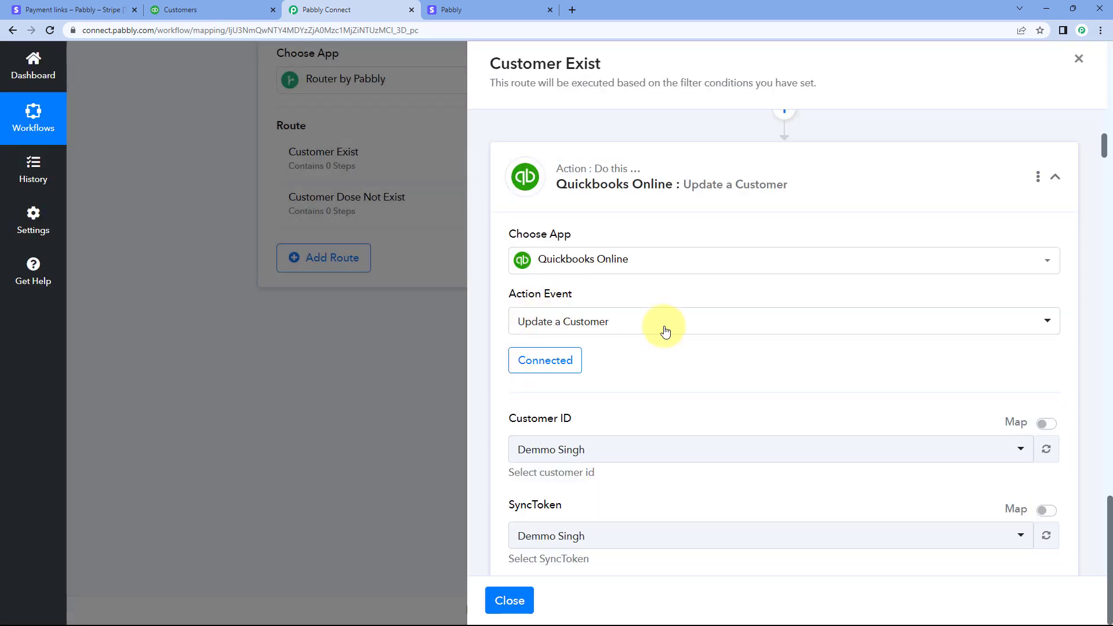
# Enable mapping for the Update a Customer action's Customer ID and clear its preset value
pyautogui.scroll(-4, 666, 325)
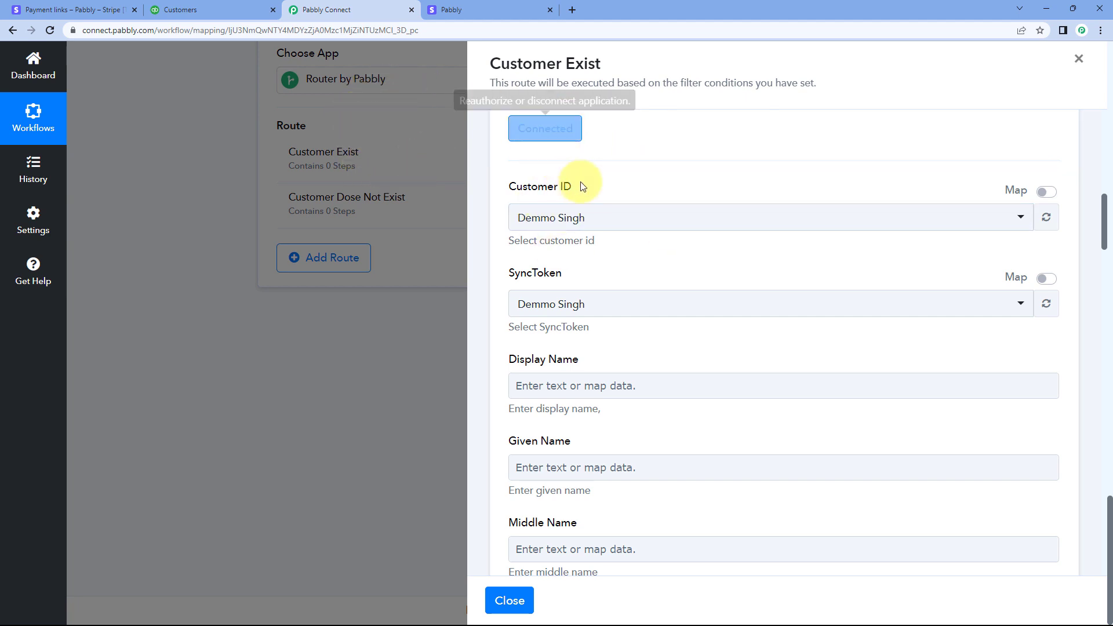
pyautogui.scroll(10, 646, 243)
pyautogui.scroll(2, 623, 243)
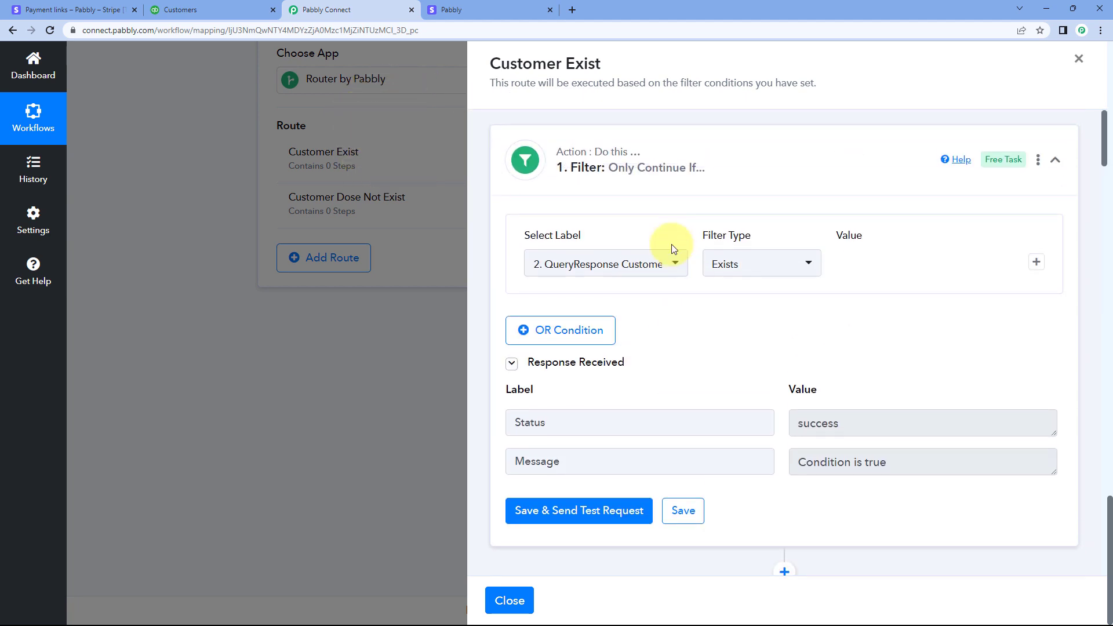
pyautogui.scroll(-9, 672, 281)
pyautogui.scroll(-3, 733, 299)
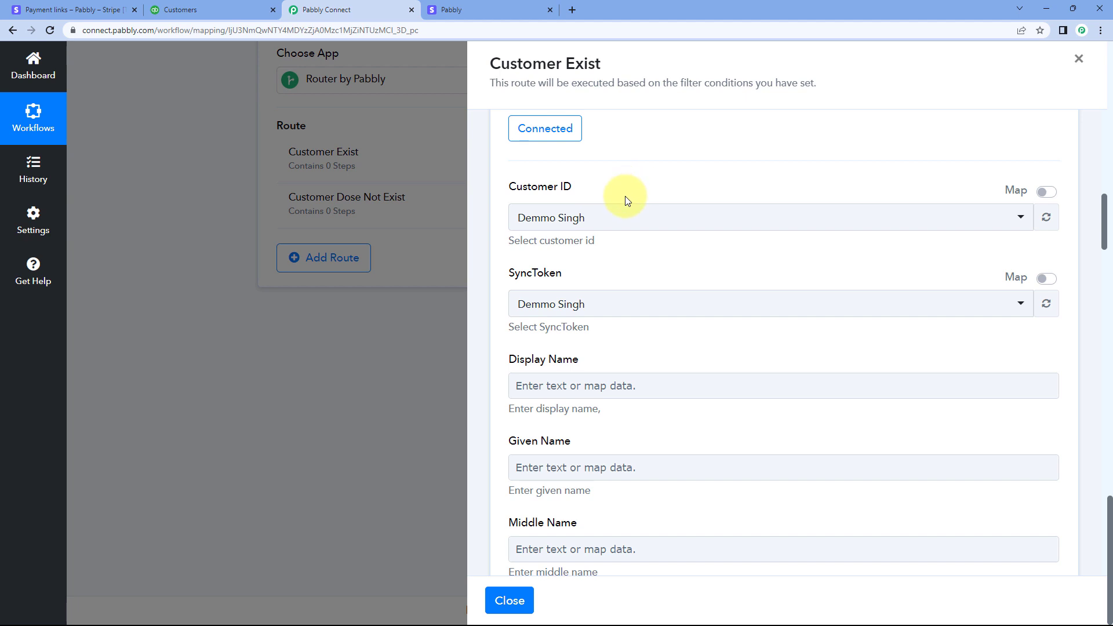
pyautogui.click(1045, 193)
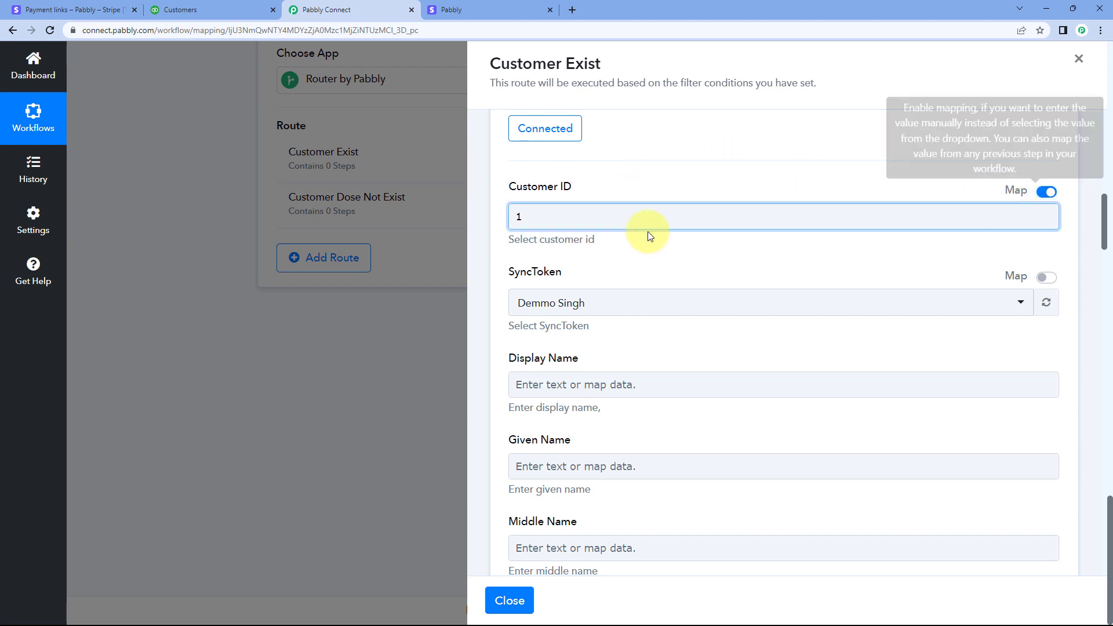
pyautogui.click(543, 228)
pyautogui.moveTo(543, 228); pyautogui.dragTo(477, 230)
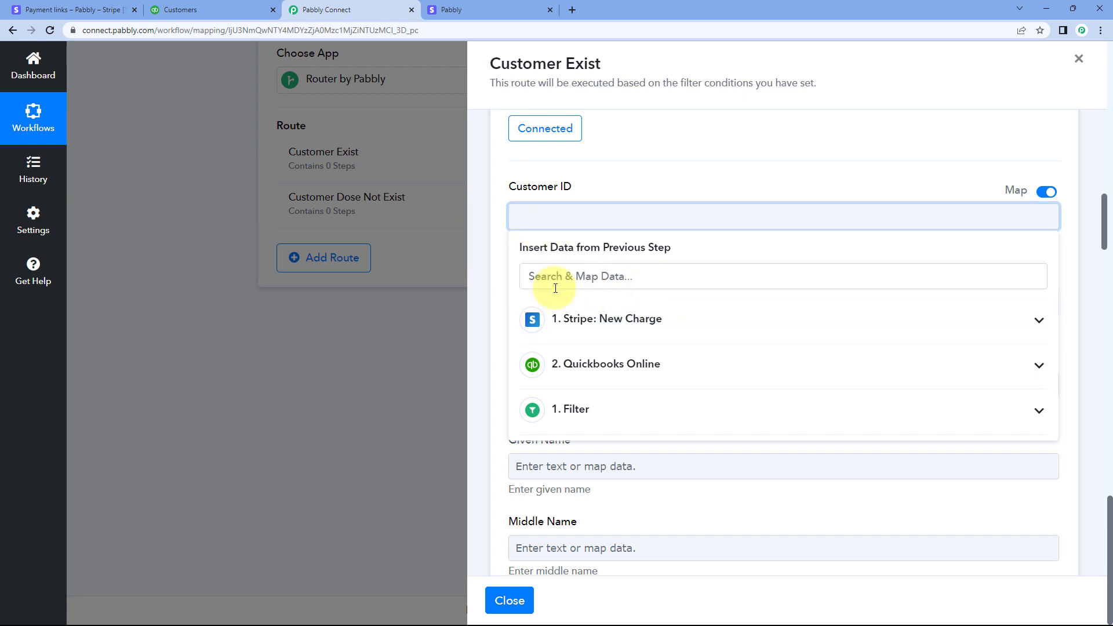
# Map Customer ID to QueryResponse Customer 0 Id from the Quickbooks Online response
pyautogui.click(672, 369)
pyautogui.scroll(-2, 651, 399)
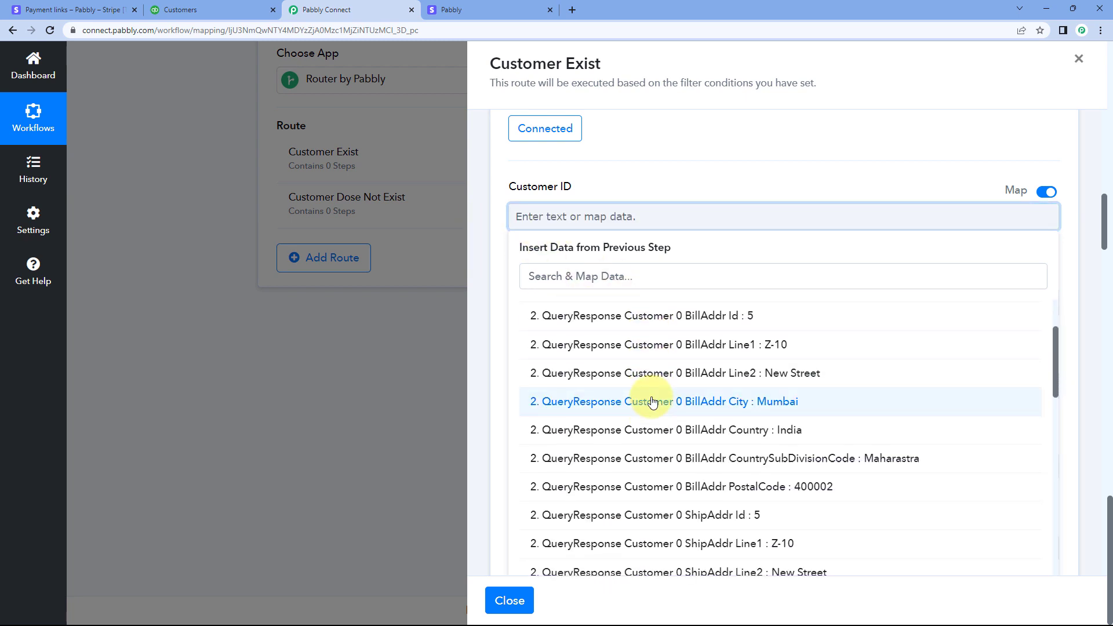
pyautogui.scroll(3, 602, 389)
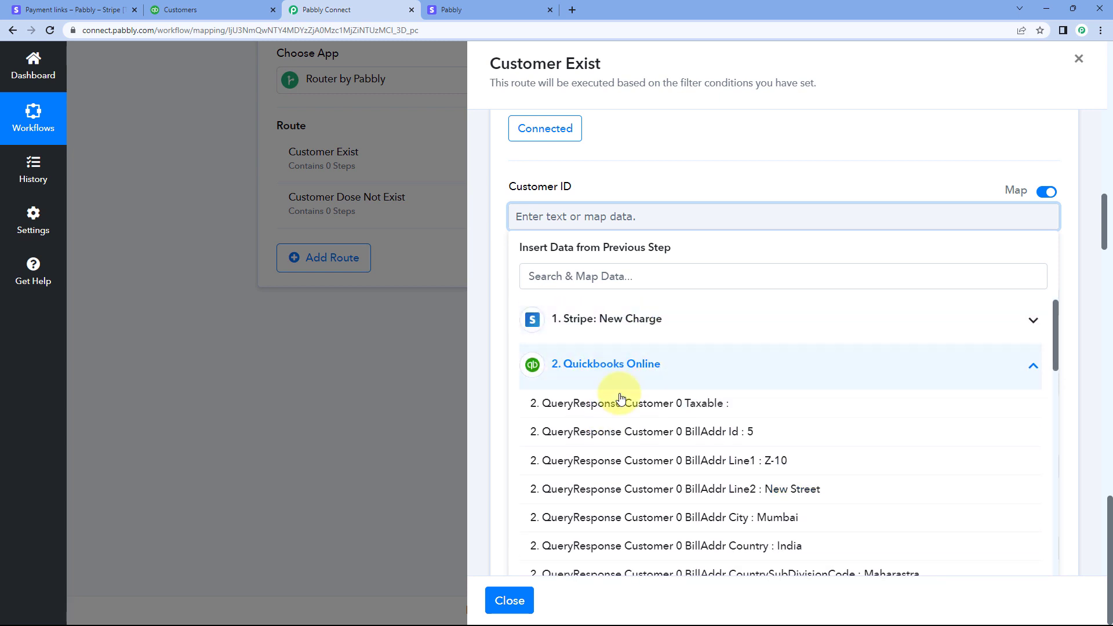
pyautogui.scroll(1, 671, 415)
pyautogui.scroll(-5, 693, 355)
pyautogui.scroll(1, 672, 369)
pyautogui.scroll(-7, 672, 370)
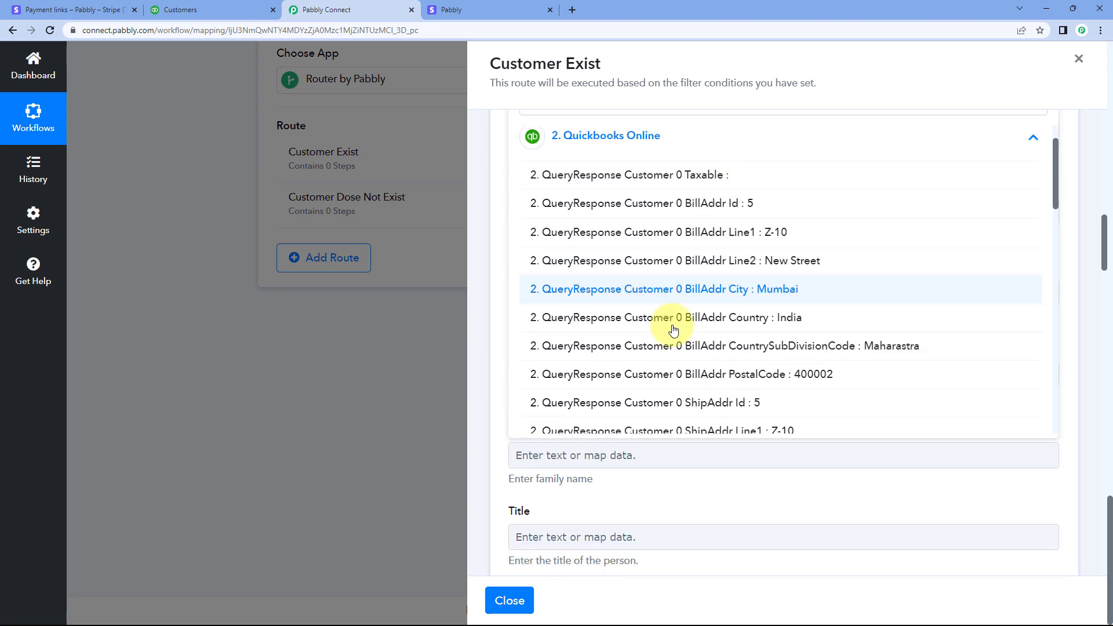
pyautogui.scroll(-5, 651, 292)
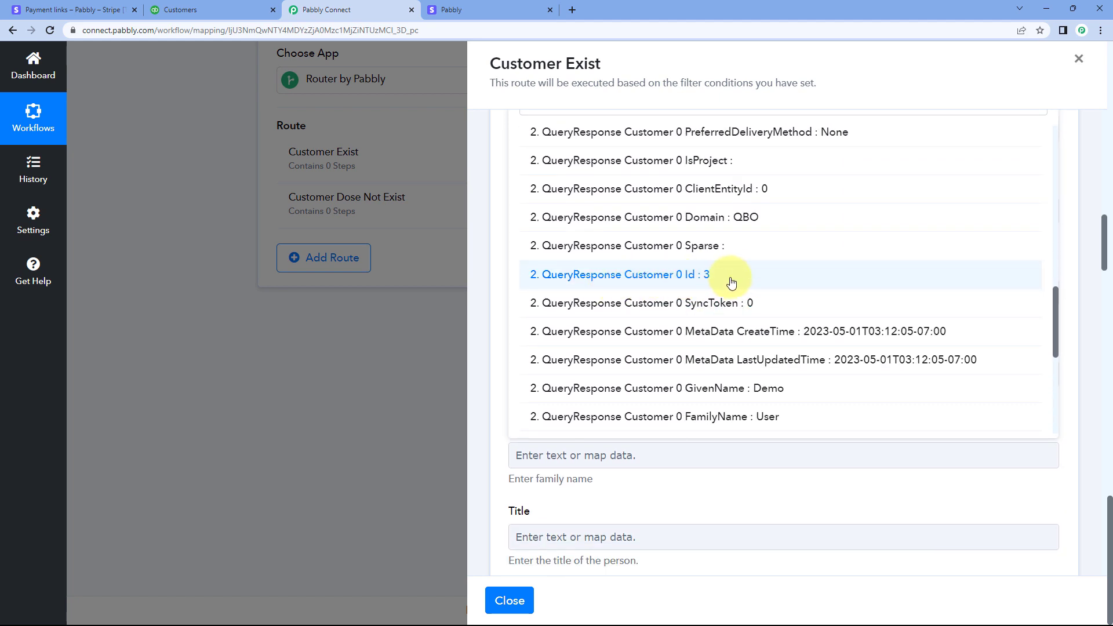
pyautogui.click(673, 278)
pyautogui.scroll(3, 518, 262)
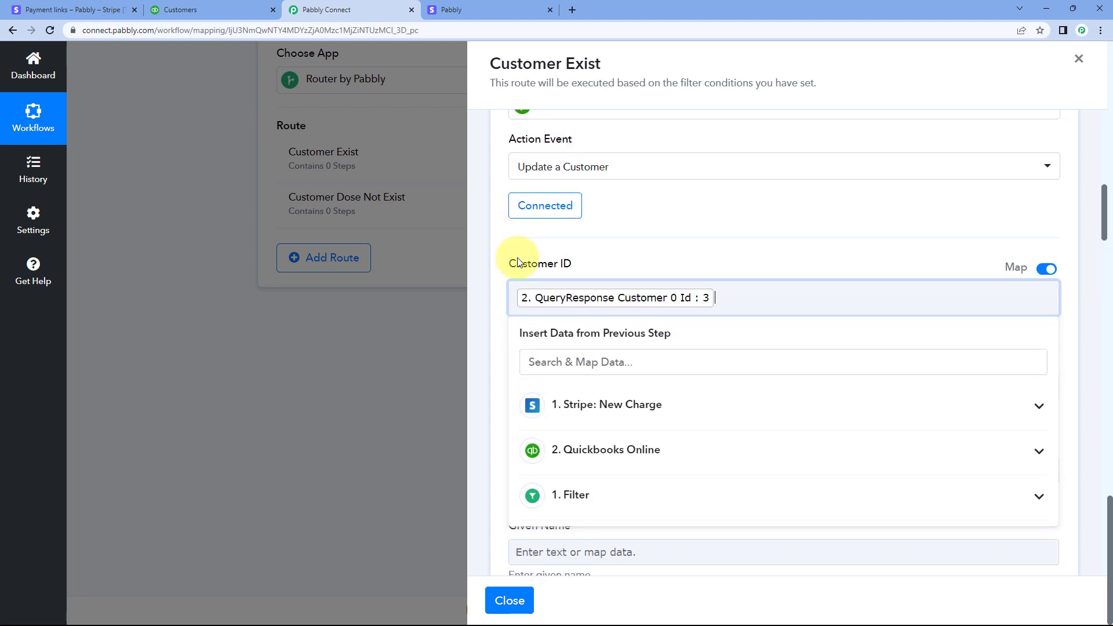
pyautogui.click(629, 244)
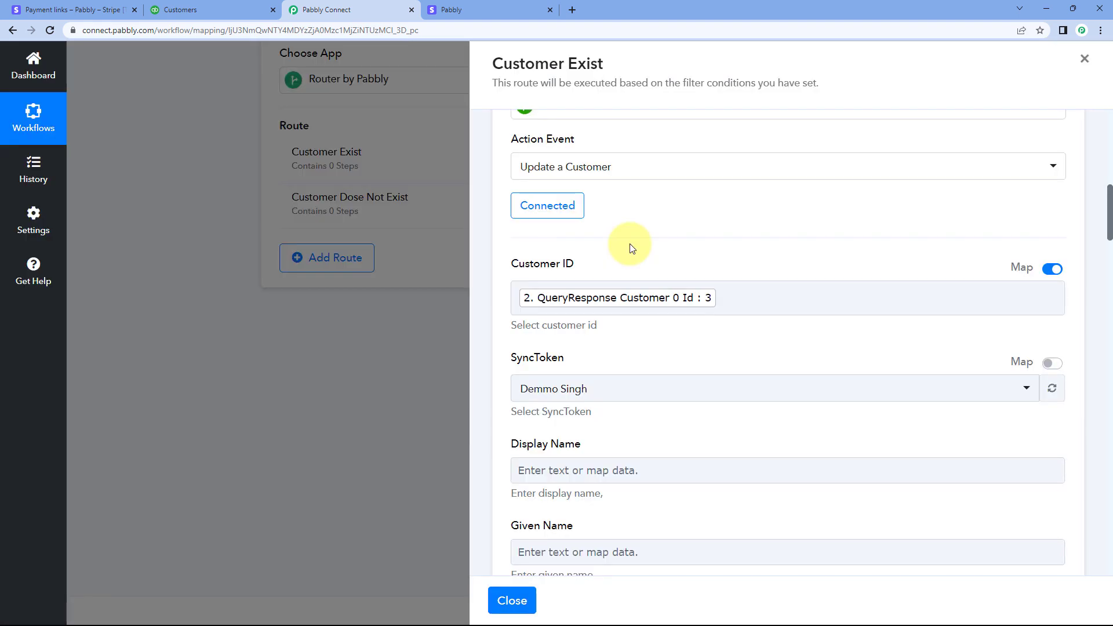
# Enable mapping for SyncToken and map it to QueryResponse Customer 0 SyncToken, found by searching the previous steps' data for Sync
pyautogui.scroll(-2, 589, 255)
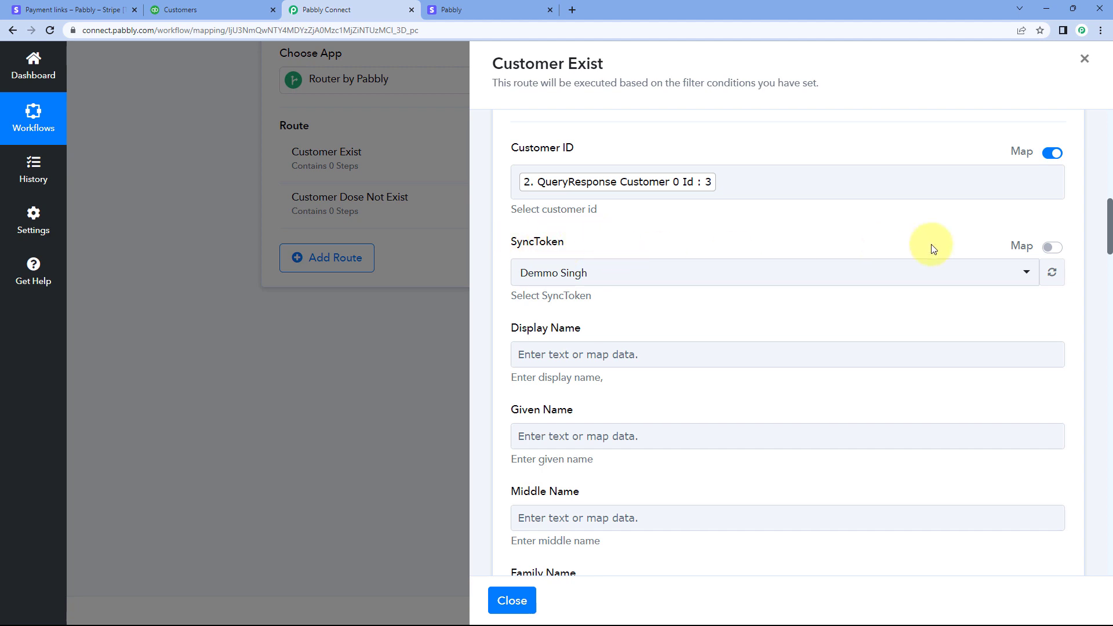
pyautogui.click(1055, 250)
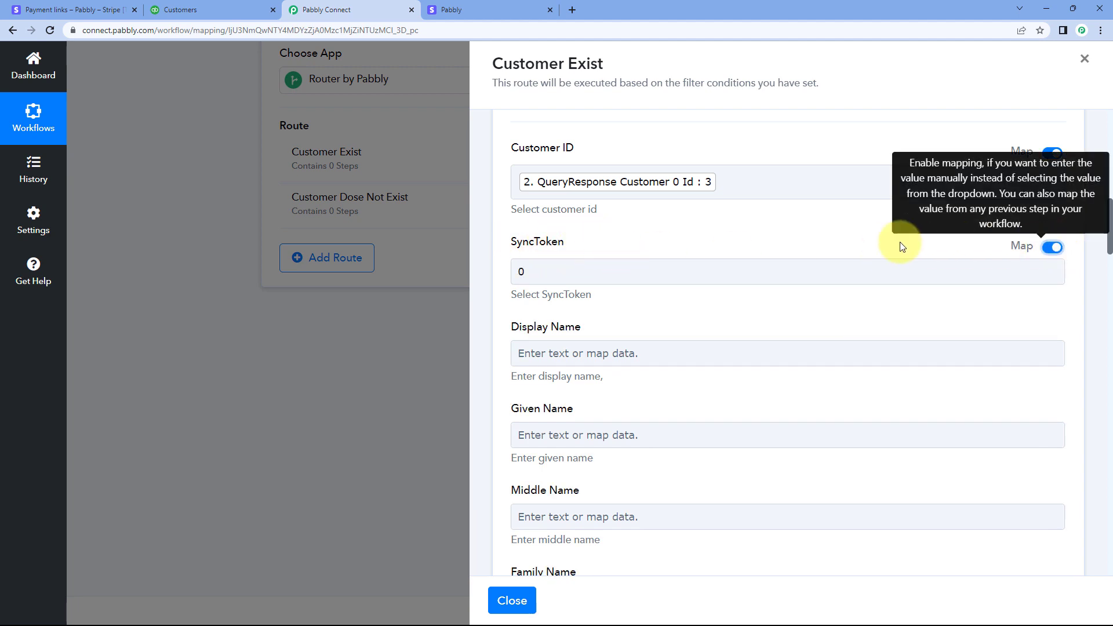
pyautogui.click(653, 267)
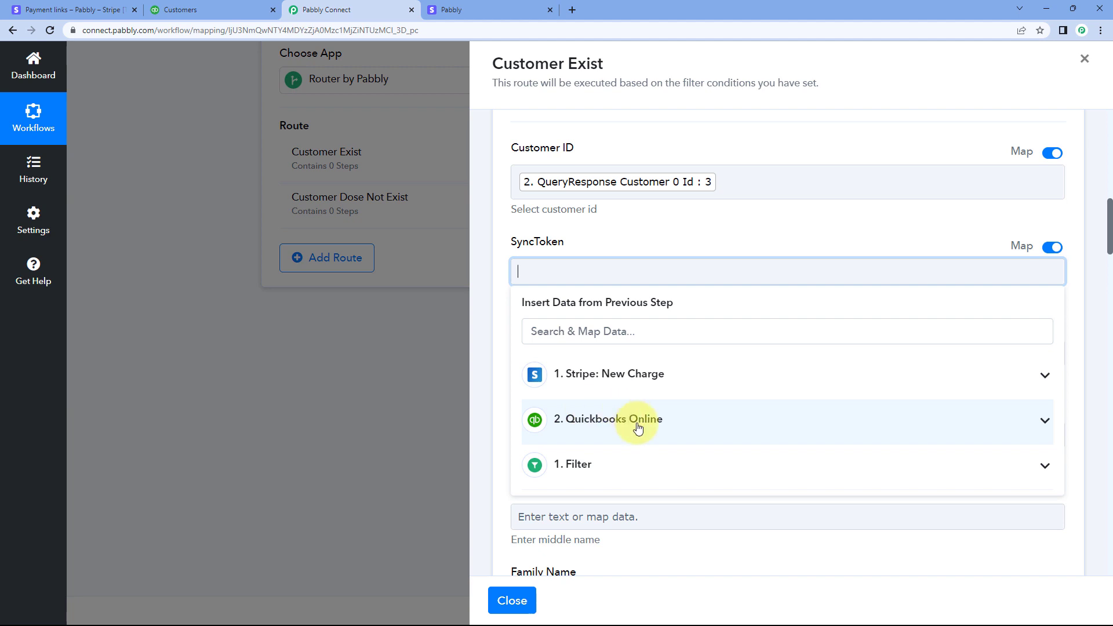
pyautogui.click(638, 427)
pyautogui.scroll(-3, 647, 406)
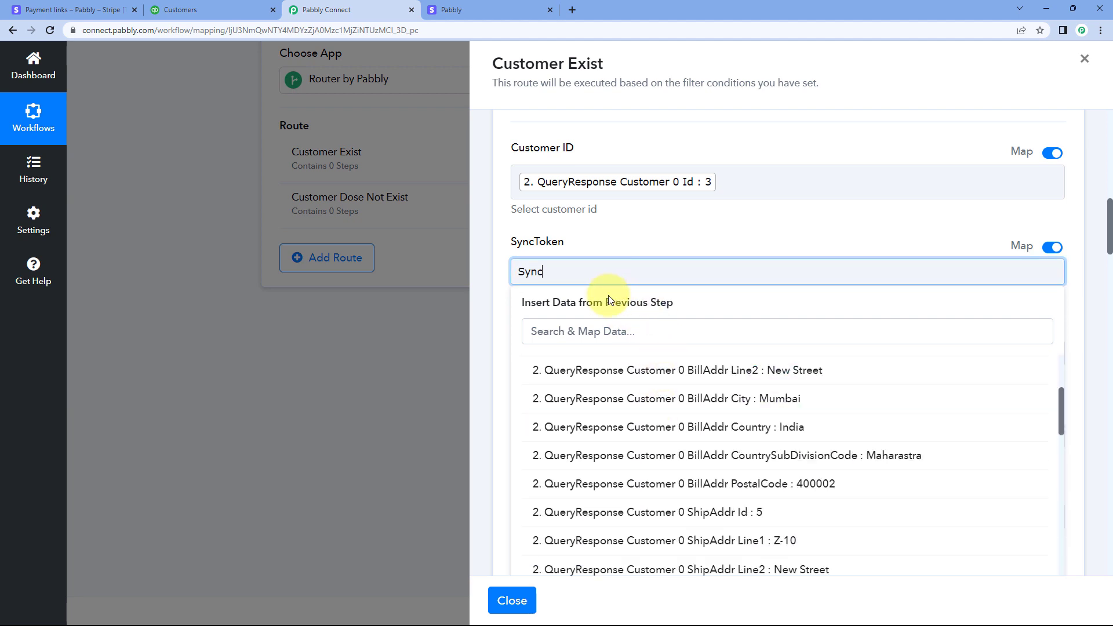
pyautogui.click(588, 330)
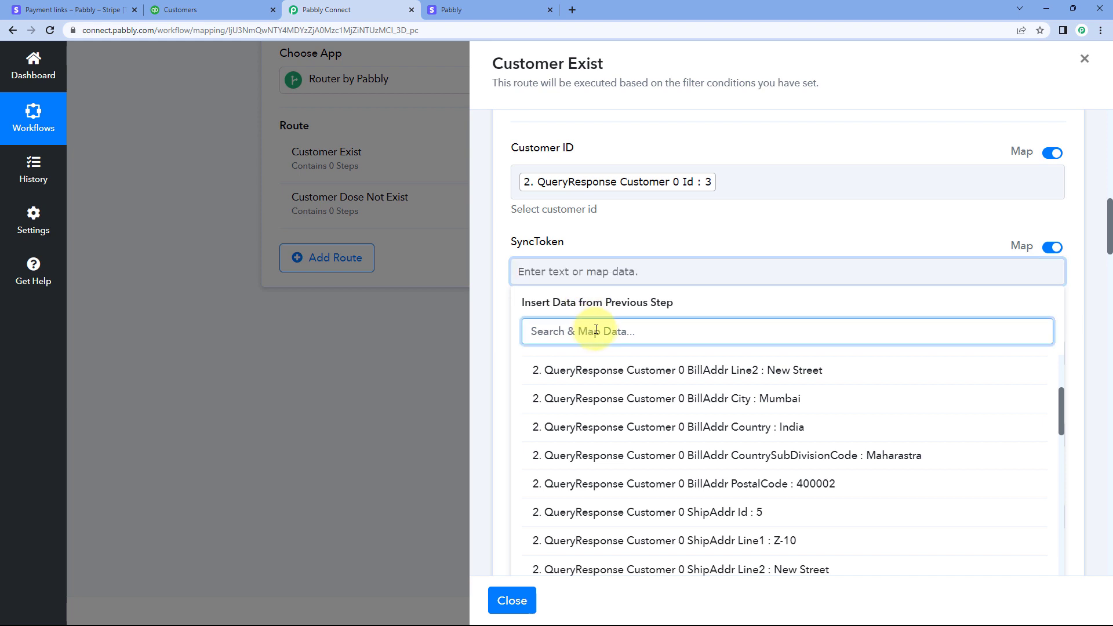
pyautogui.write('Sync')
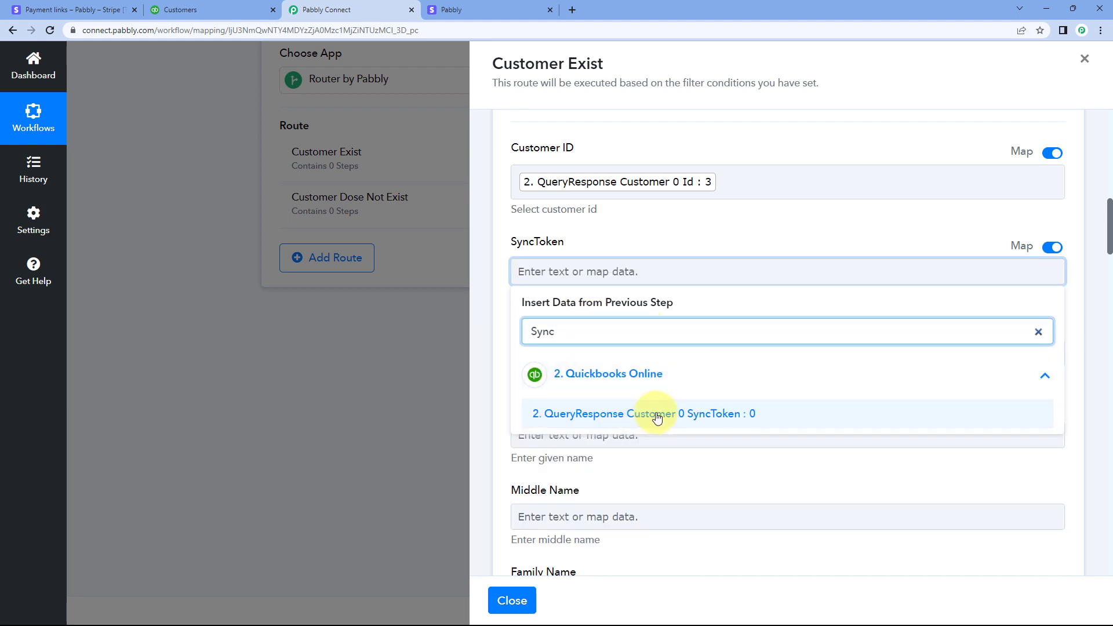
pyautogui.click(613, 415)
pyautogui.click(614, 225)
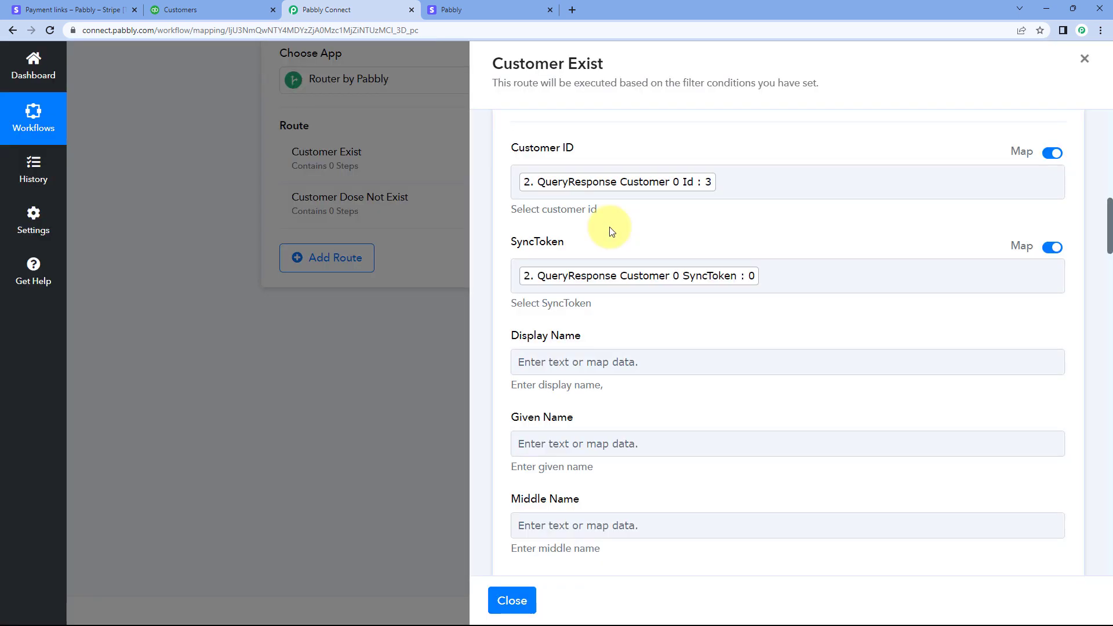
# Map Display Name to Data Object Shipping Name from the Stripe New Charge response
pyautogui.scroll(-6, 611, 232)
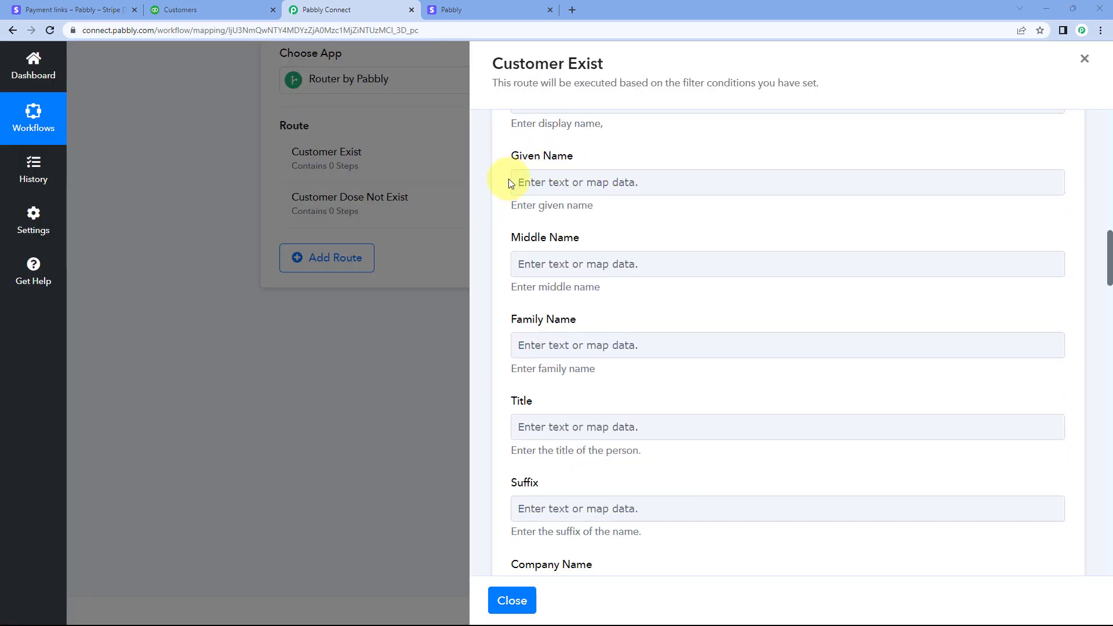
pyautogui.scroll(2, 507, 197)
pyautogui.scroll(2, 603, 197)
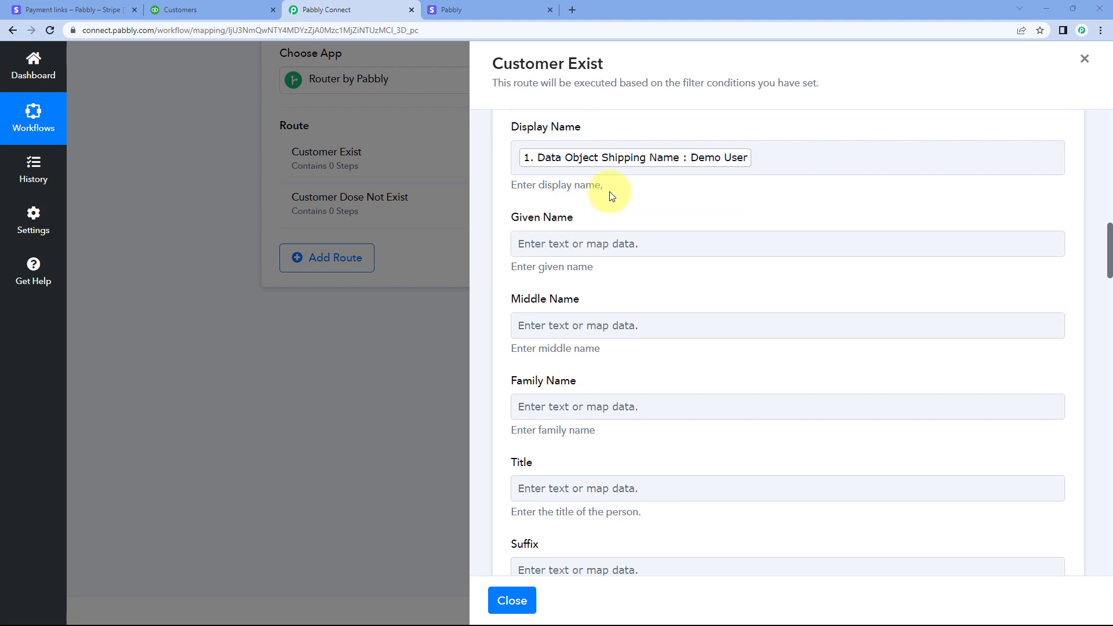
# Review the action's remaining name, title and company fields and compare them with the Stripe checkout page
pyautogui.scroll(-4, 602, 220)
pyautogui.click(613, 209)
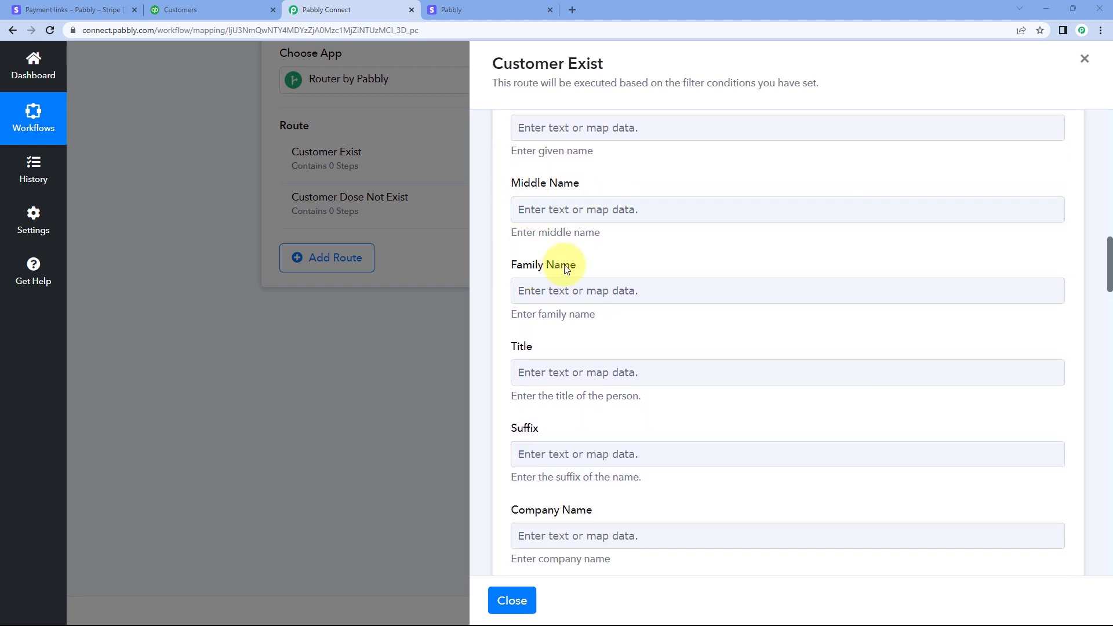
pyautogui.scroll(-1, 545, 278)
pyautogui.scroll(3, 630, 231)
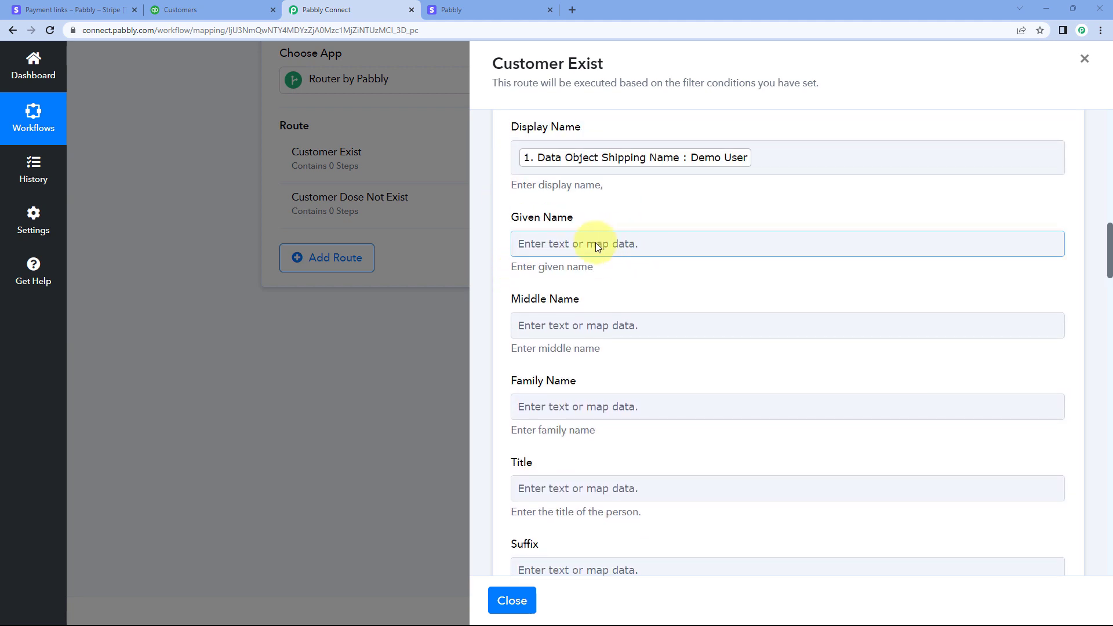
pyautogui.scroll(-1, 603, 232)
pyautogui.scroll(-1, 603, 220)
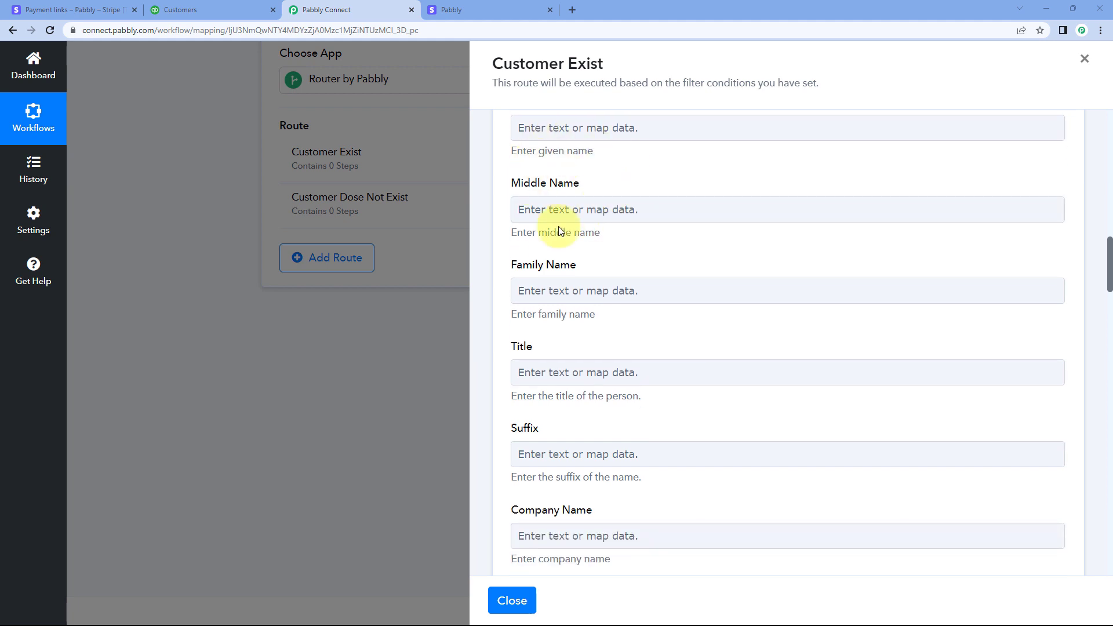
pyautogui.click(508, 7)
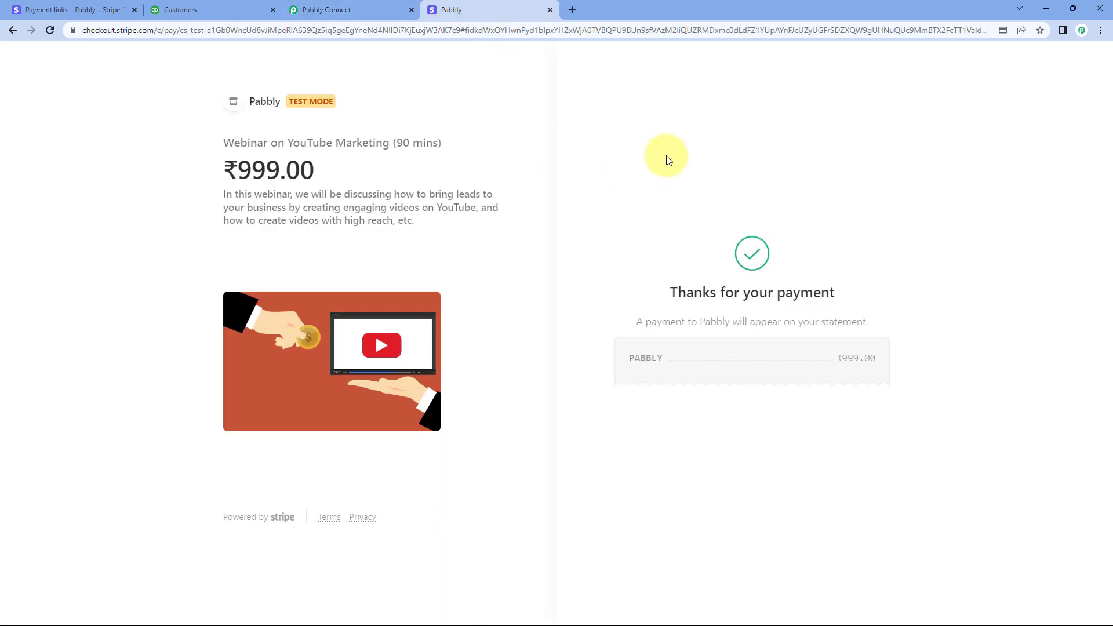
pyautogui.click(383, 7)
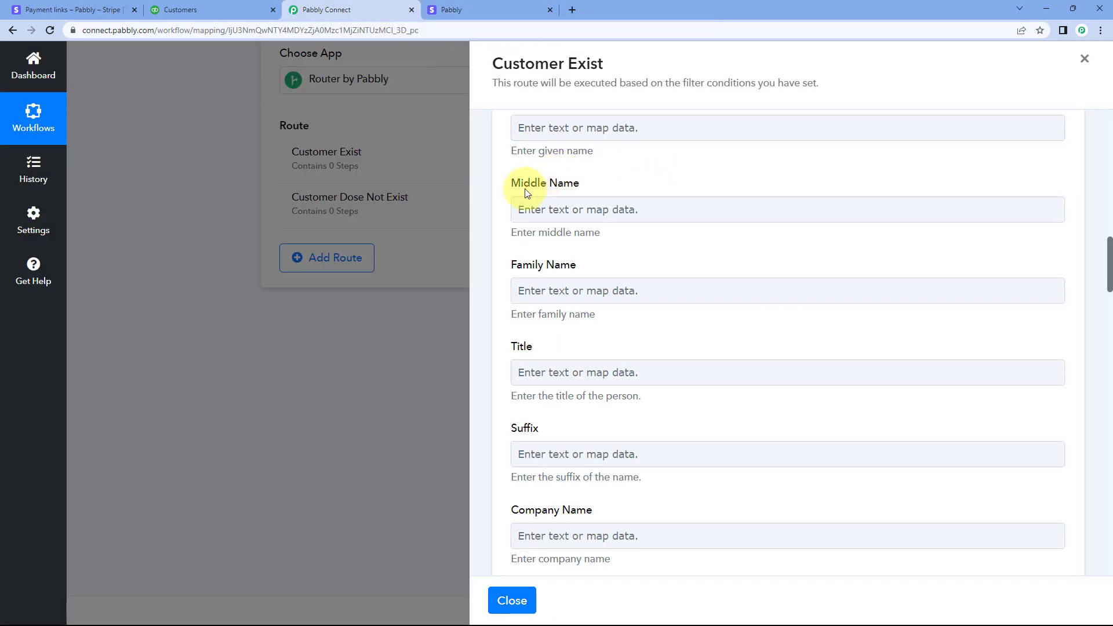
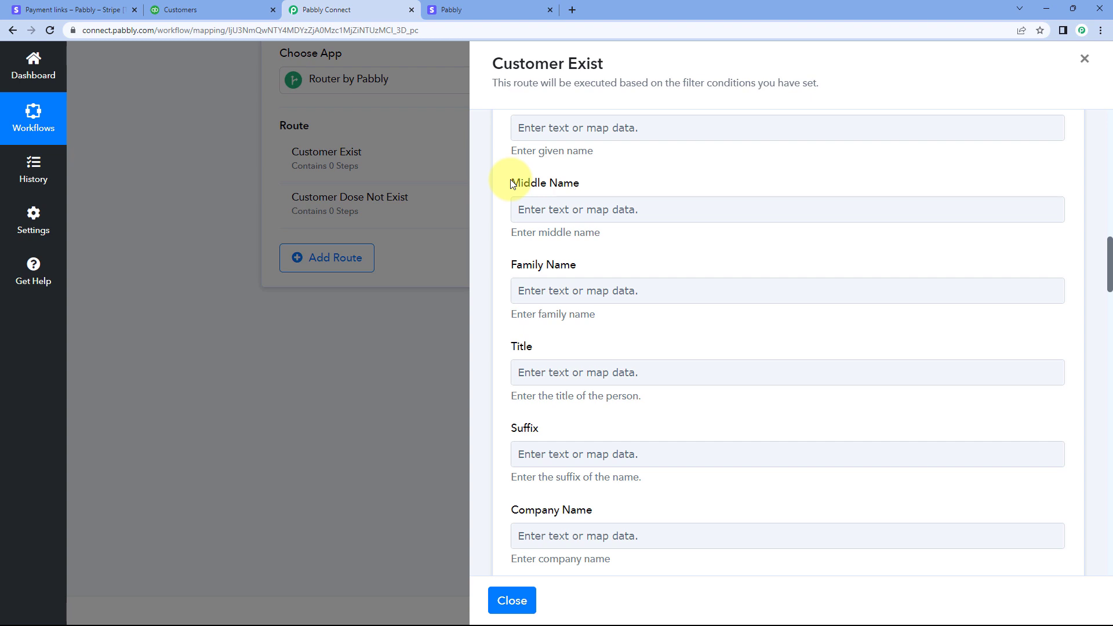
# Map Email to Data Object Billing Details Email from the Stripe New Charge response, leaving company name and phone number empty
pyautogui.scroll(-5, 513, 185)
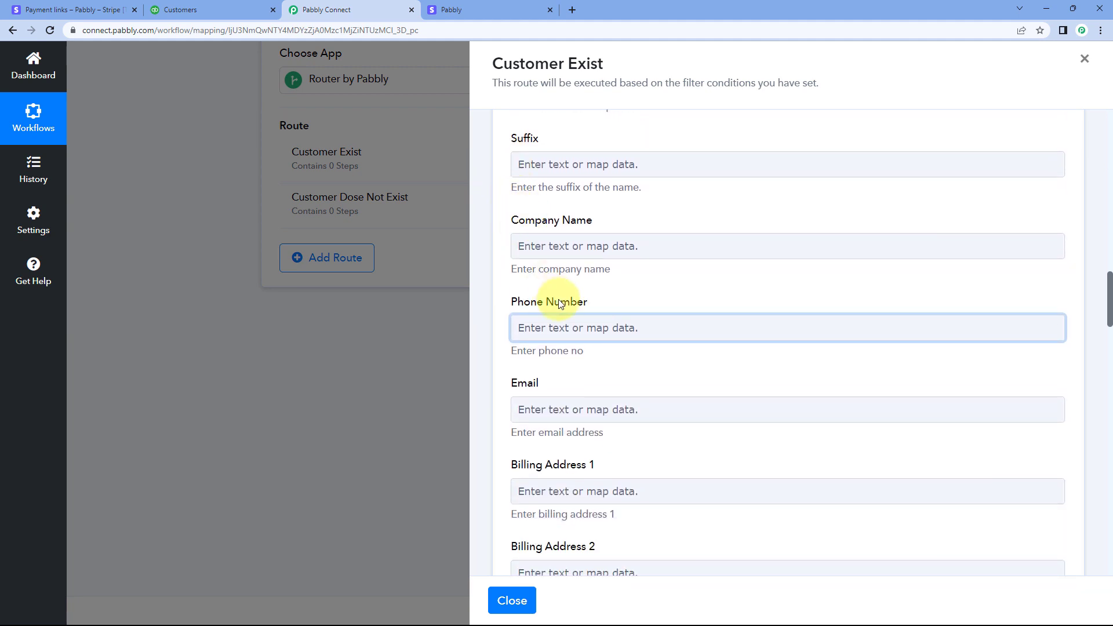
pyautogui.click(567, 246)
pyautogui.click(580, 325)
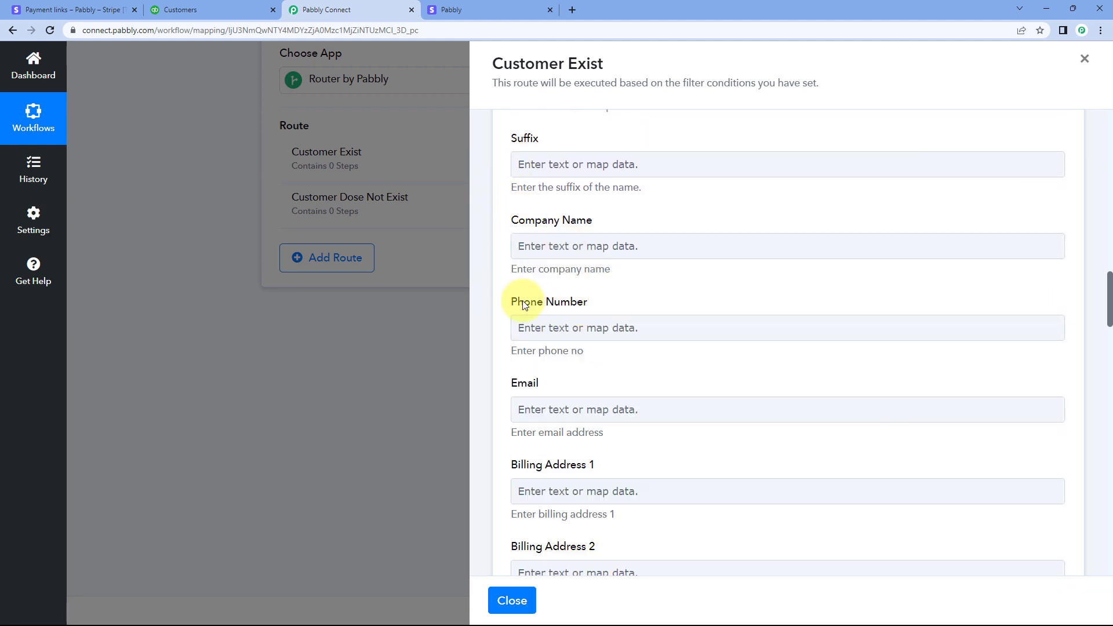
pyautogui.scroll(-3, 585, 284)
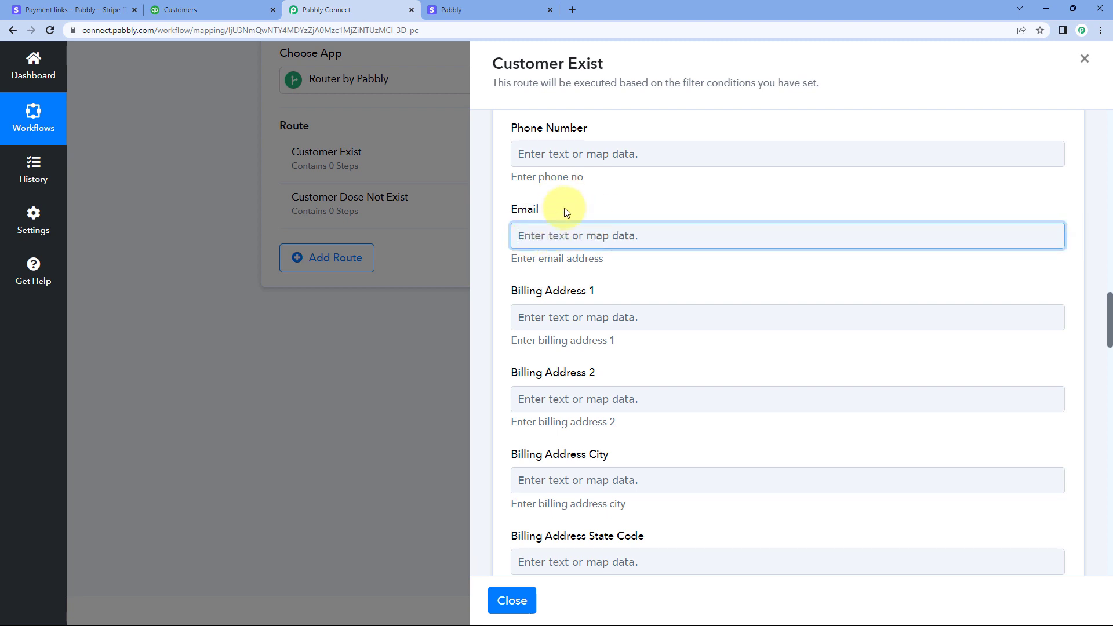
pyautogui.click(638, 174)
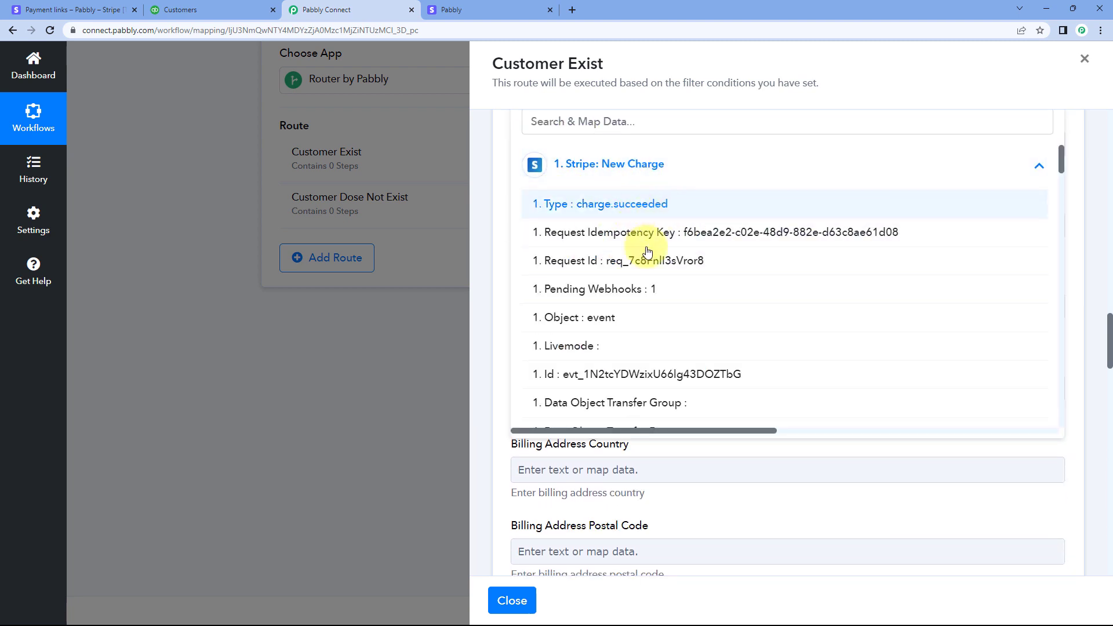
pyautogui.scroll(-15, 647, 251)
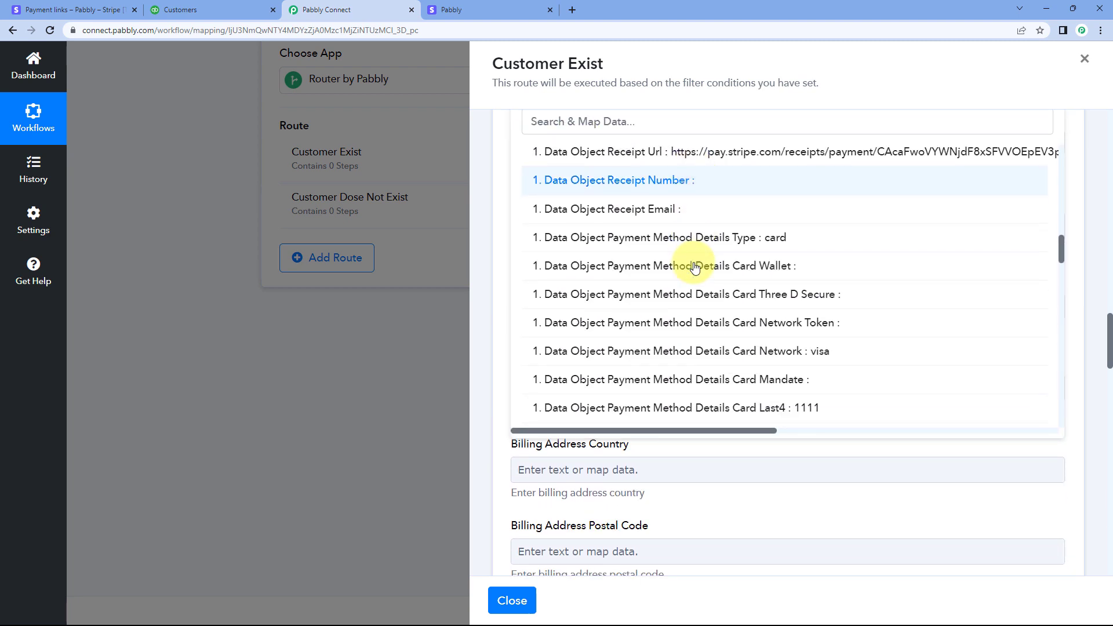
pyautogui.scroll(-8, 695, 266)
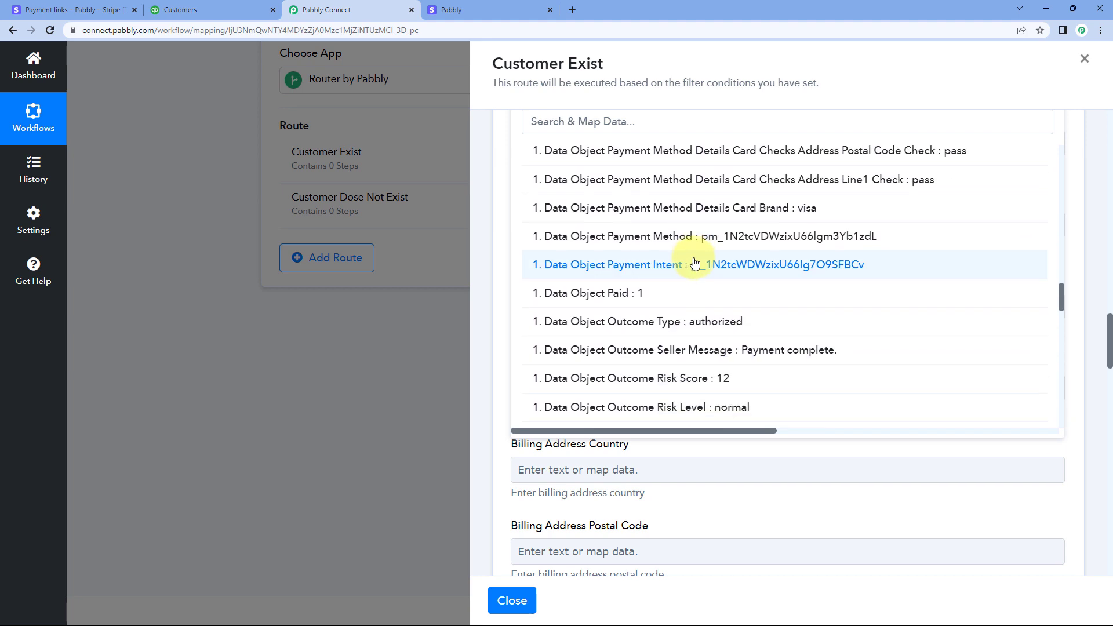
pyautogui.scroll(-5, 695, 266)
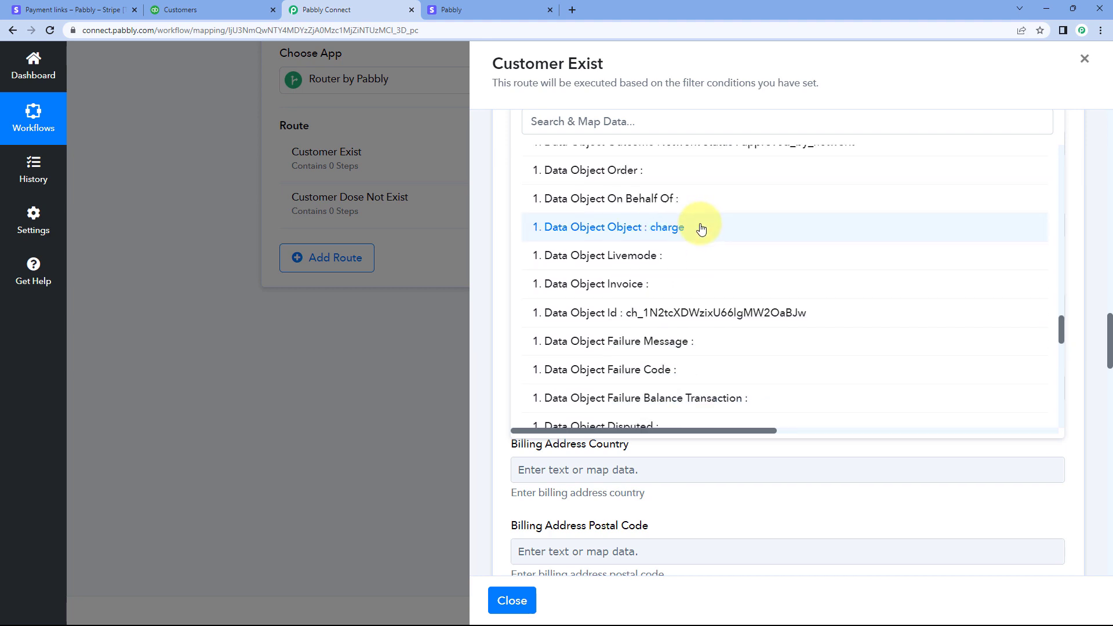
pyautogui.scroll(-8, 701, 229)
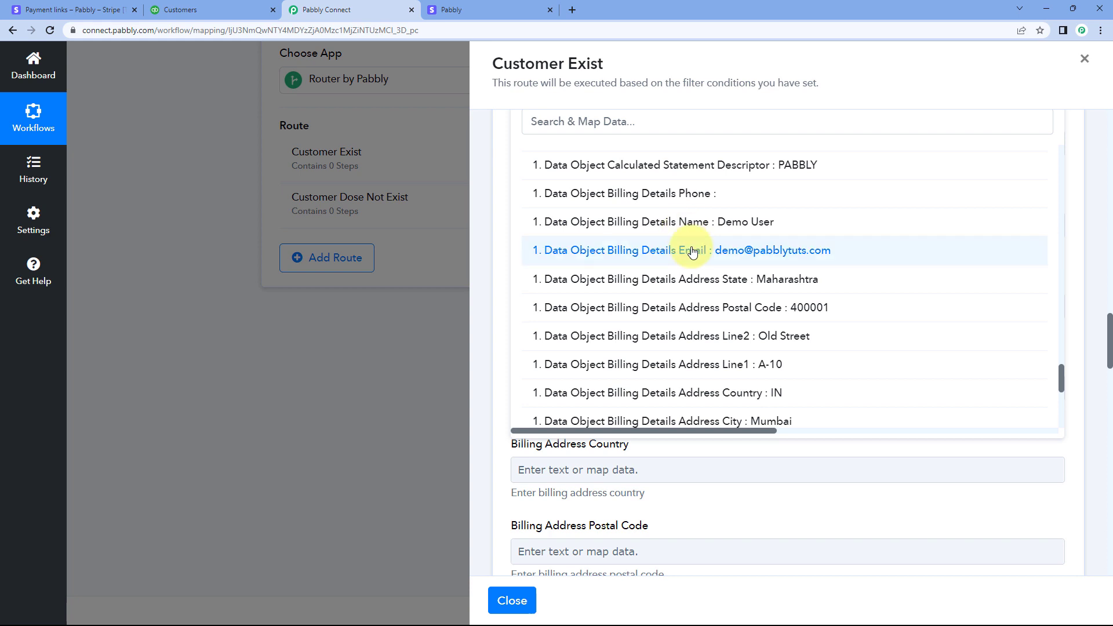
pyautogui.click(693, 251)
pyautogui.click(504, 187)
pyautogui.scroll(2, 566, 211)
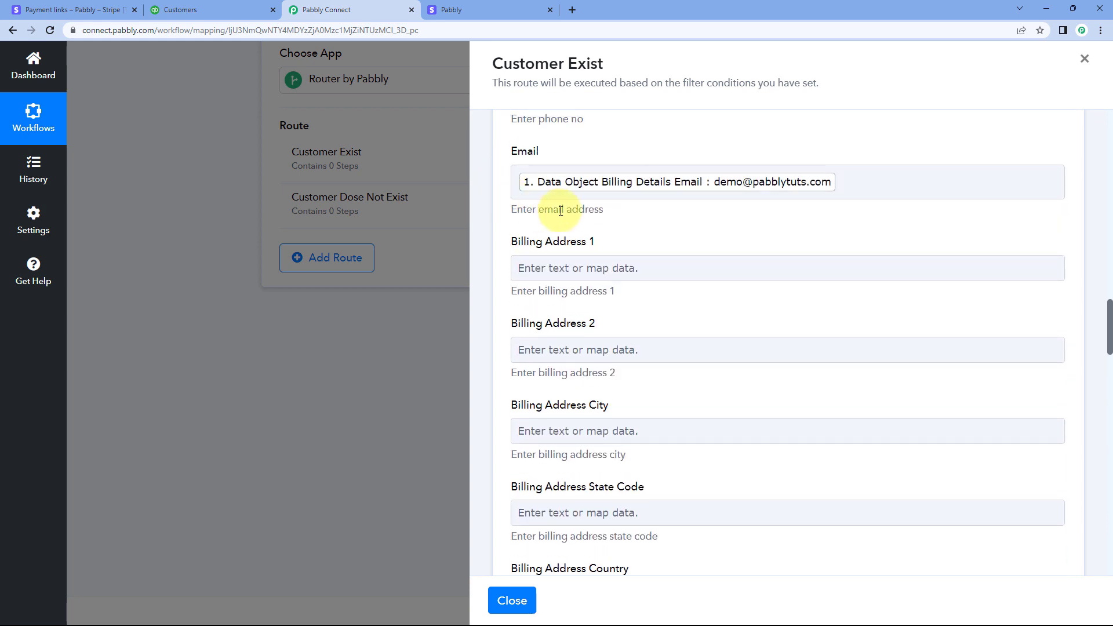
# Map Billing Address 1 to Data Object Shipping Address Line1 from the Stripe New Charge response
pyautogui.scroll(-2, 573, 187)
pyautogui.scroll(1, 576, 191)
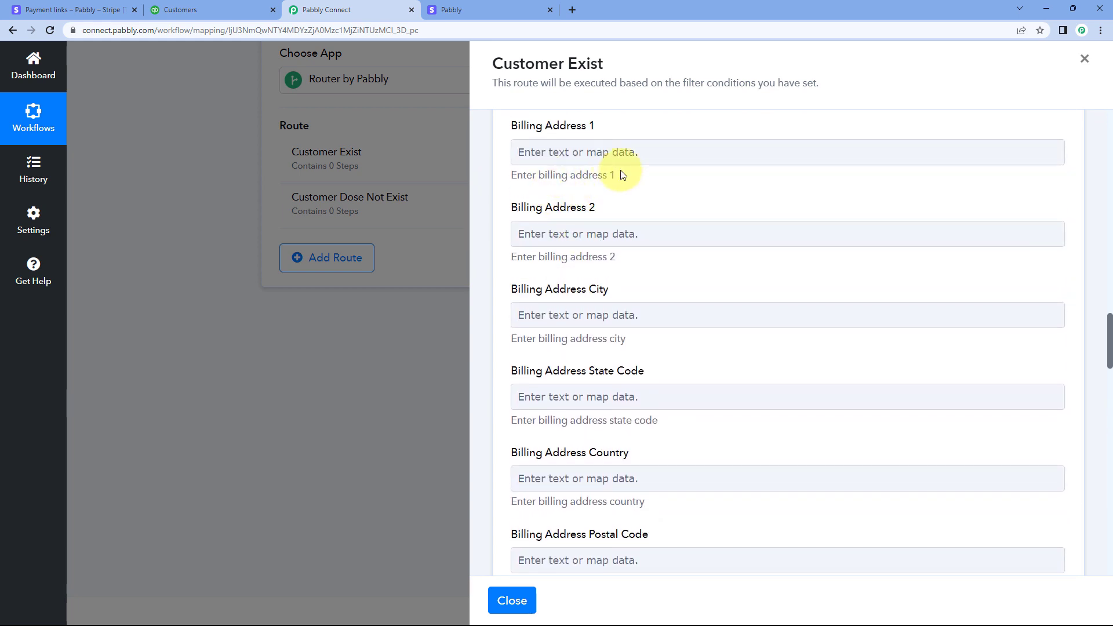
pyautogui.click(570, 150)
pyautogui.click(574, 257)
pyautogui.scroll(-10, 637, 313)
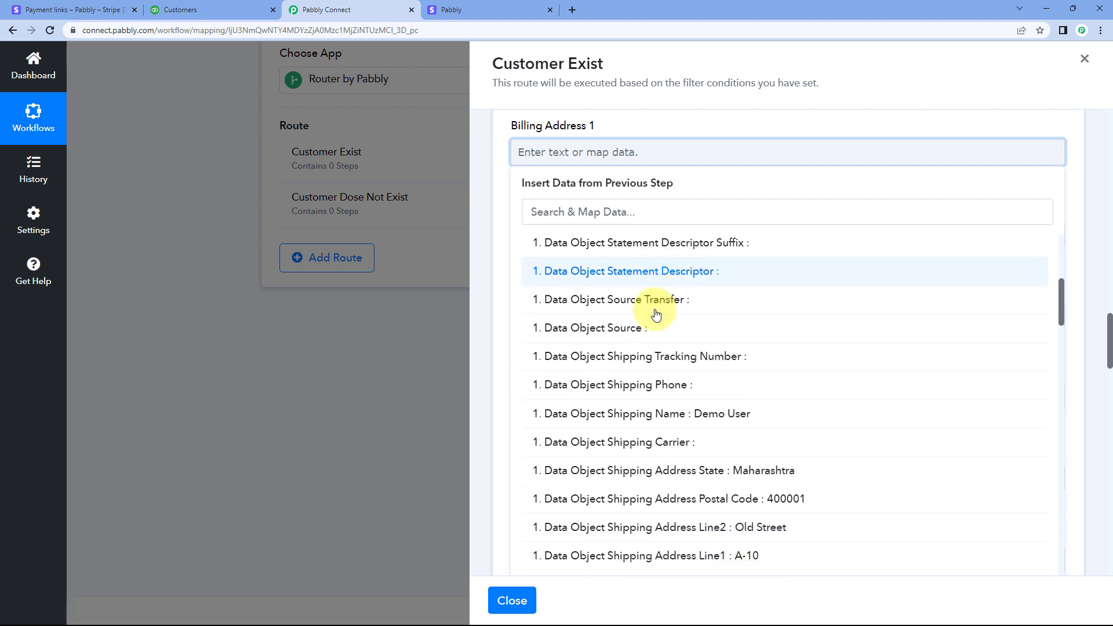
pyautogui.click(666, 313)
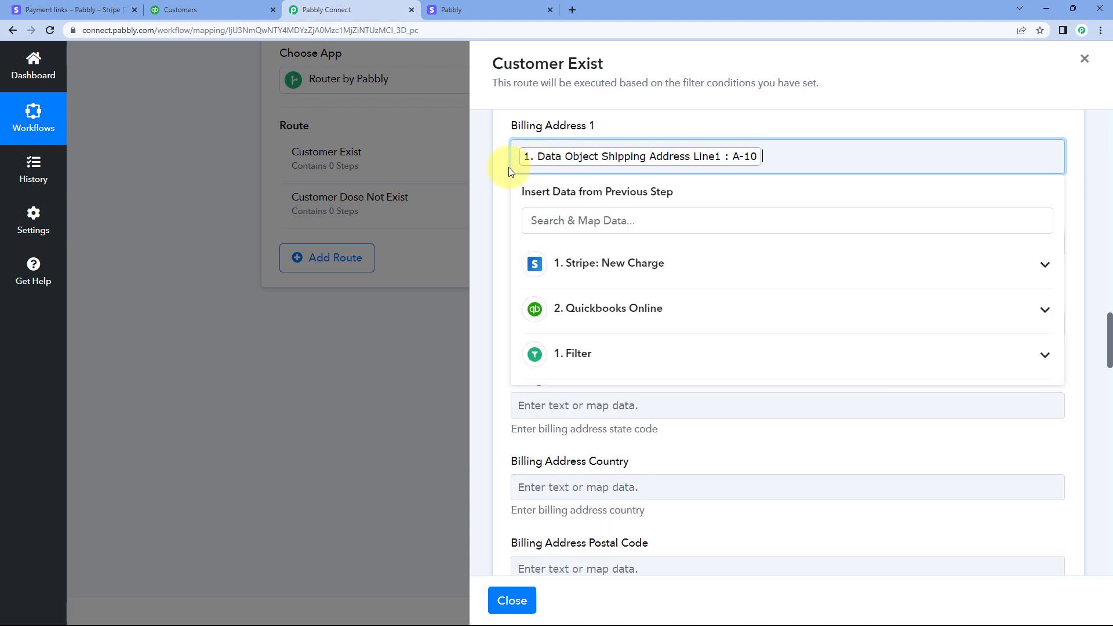
pyautogui.click(509, 167)
# Map Billing Address 2 to Data Object Shipping Address Line2 from the Stripe New Charge response
pyautogui.click(548, 238)
pyautogui.scroll(-1, 487, 218)
pyautogui.scroll(-2, 608, 174)
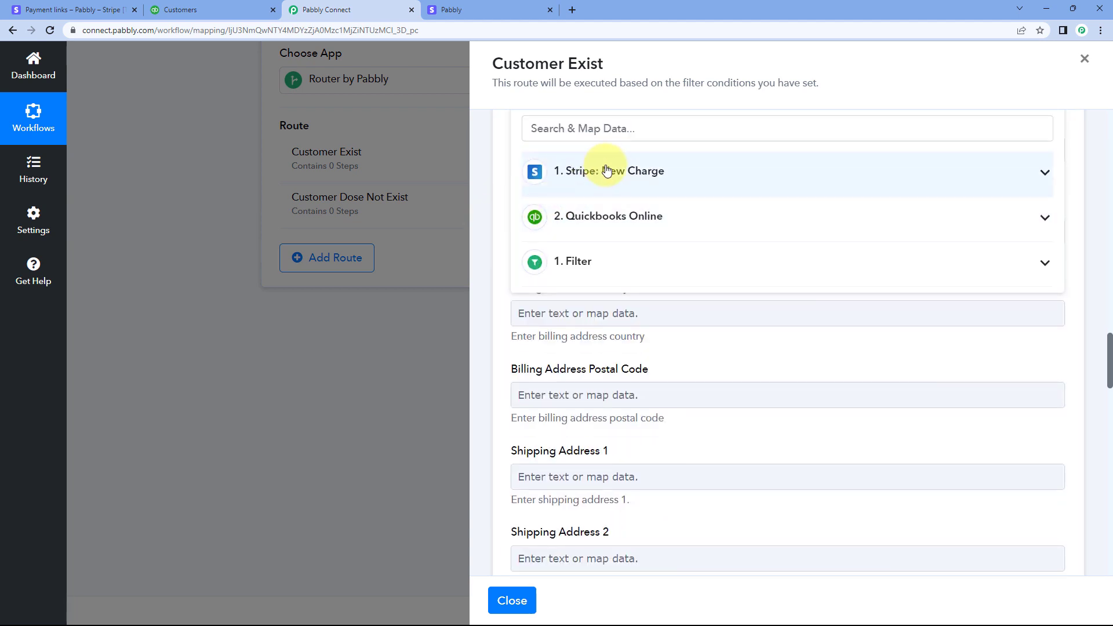
pyautogui.click(609, 174)
pyautogui.scroll(-8, 616, 258)
pyautogui.scroll(-4, 632, 262)
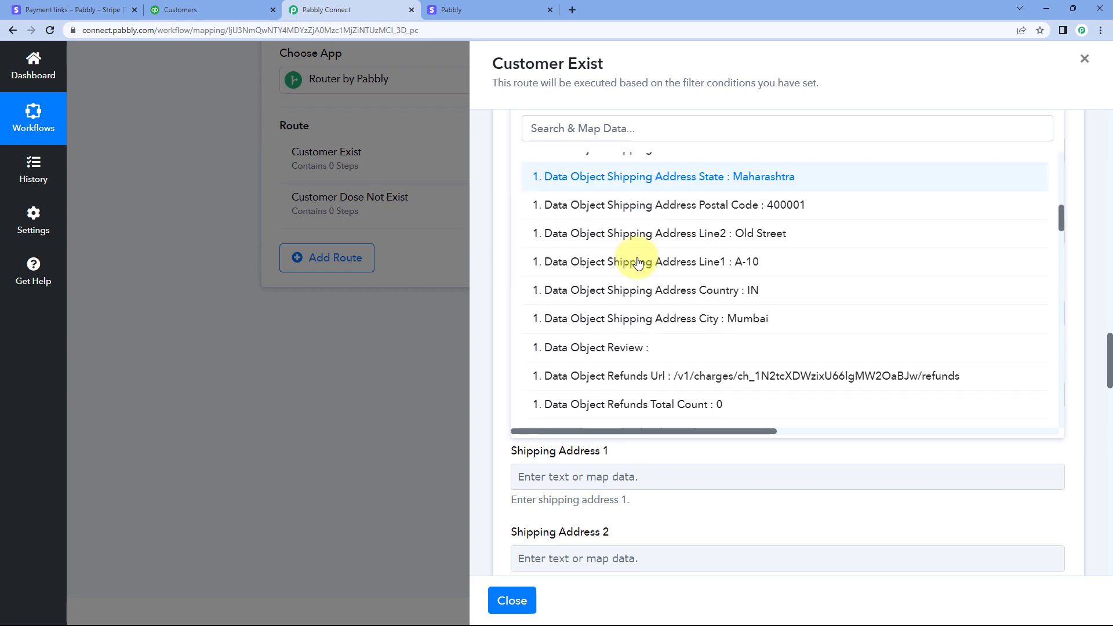
pyautogui.click(659, 204)
pyautogui.click(506, 153)
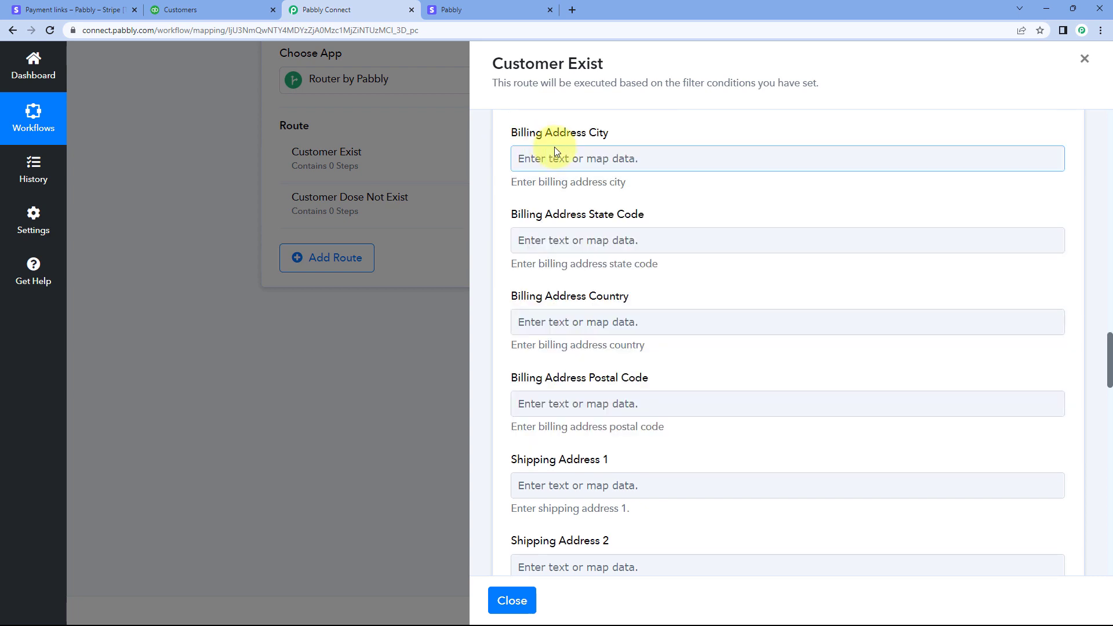
# Map Billing Address City to Data Object Shipping Address City from the Stripe New Charge response
pyautogui.click(531, 159)
pyautogui.click(603, 261)
pyautogui.scroll(-11, 626, 315)
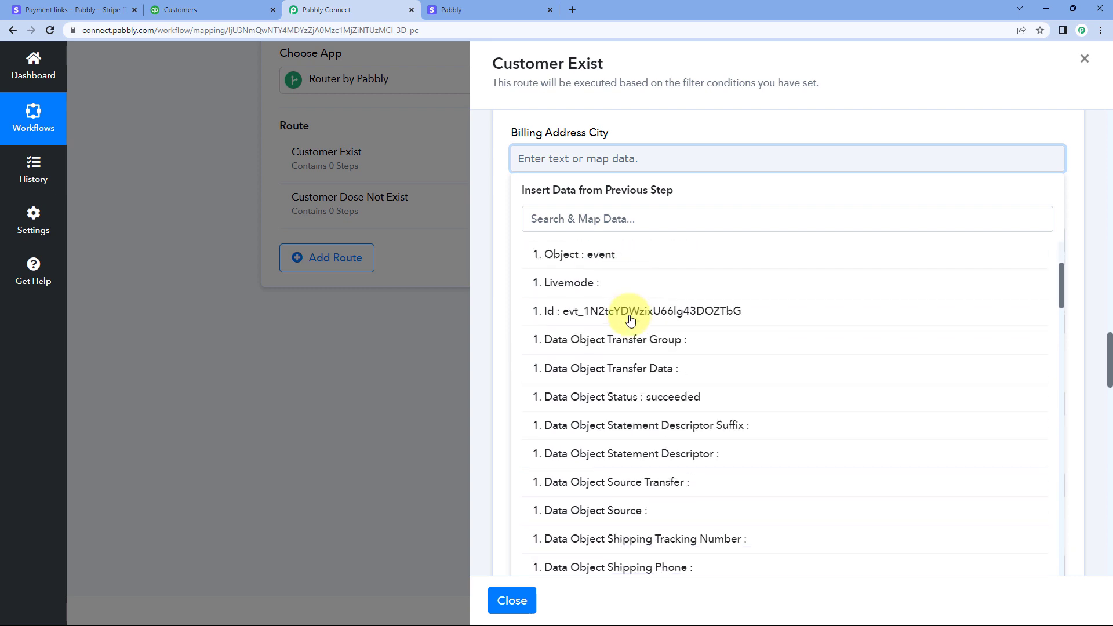
pyautogui.scroll(2, 643, 336)
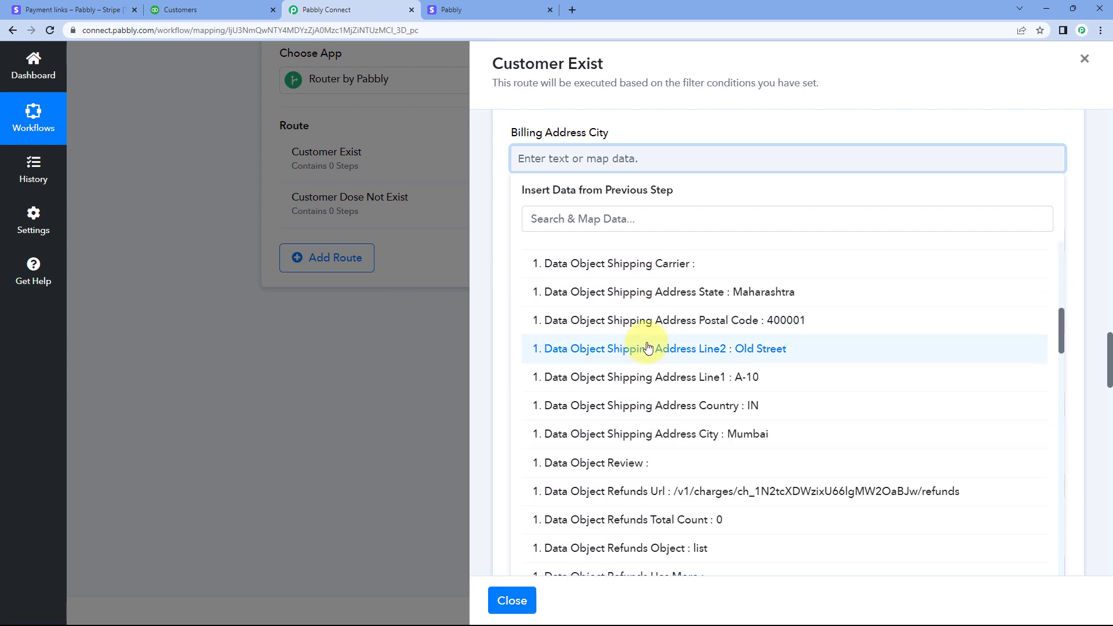
pyautogui.click(653, 433)
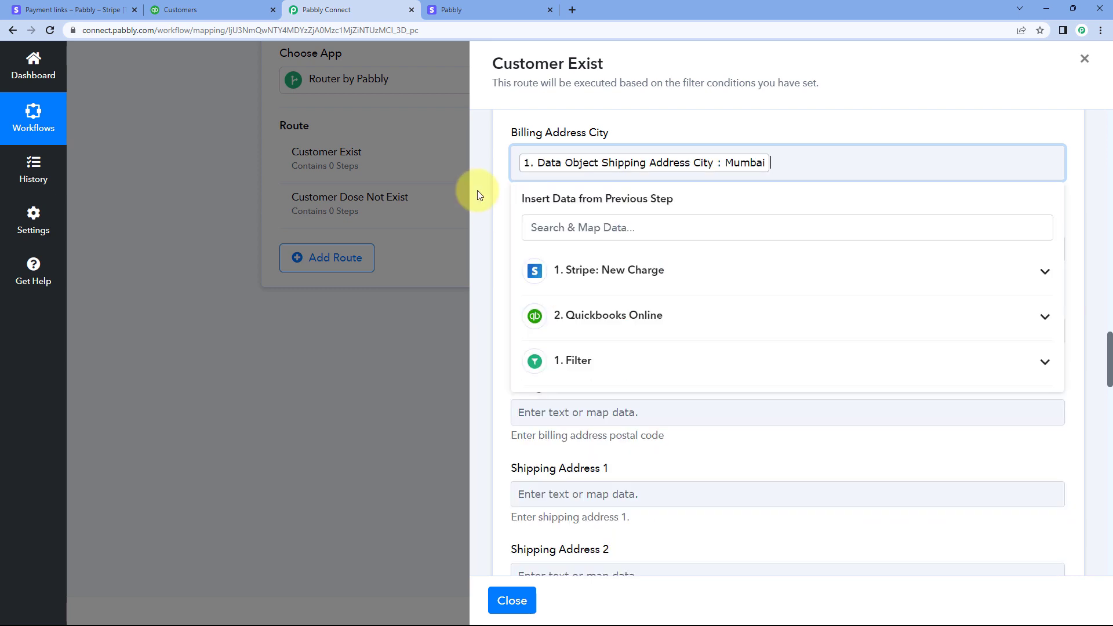
pyautogui.click(493, 189)
# Skip the billing state code and map Billing Address Country to Data Object Shipping Address Country from the Stripe New Charge response
pyautogui.scroll(-1, 523, 186)
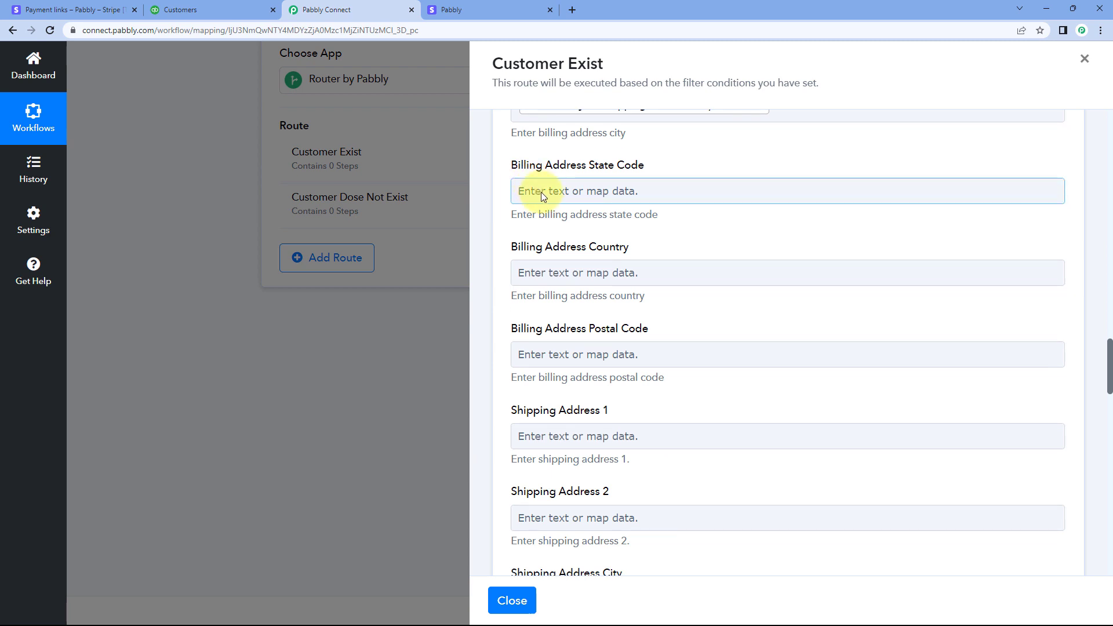
pyautogui.scroll(-2, 540, 192)
pyautogui.click(529, 165)
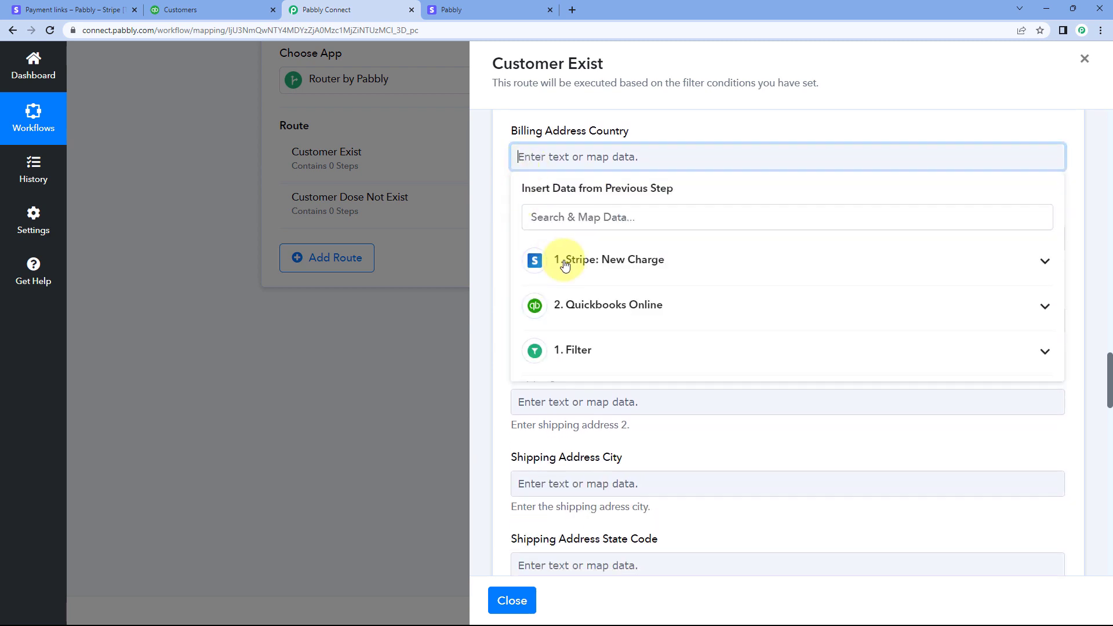
pyautogui.click(566, 256)
pyautogui.scroll(-5, 651, 318)
pyautogui.scroll(-4, 653, 321)
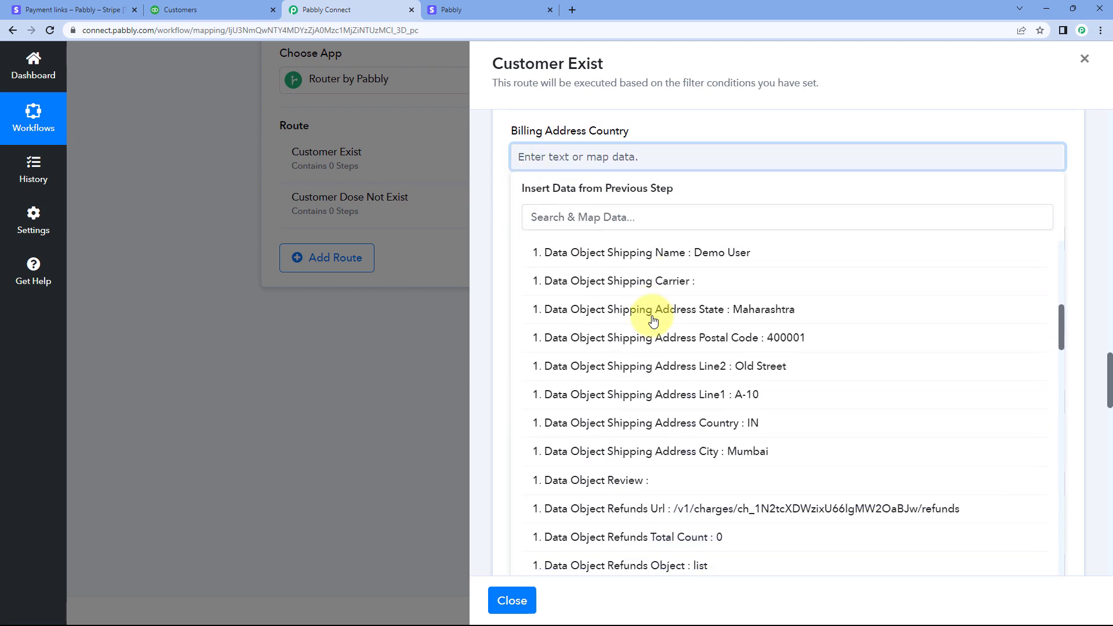
pyautogui.click(657, 348)
pyautogui.click(503, 192)
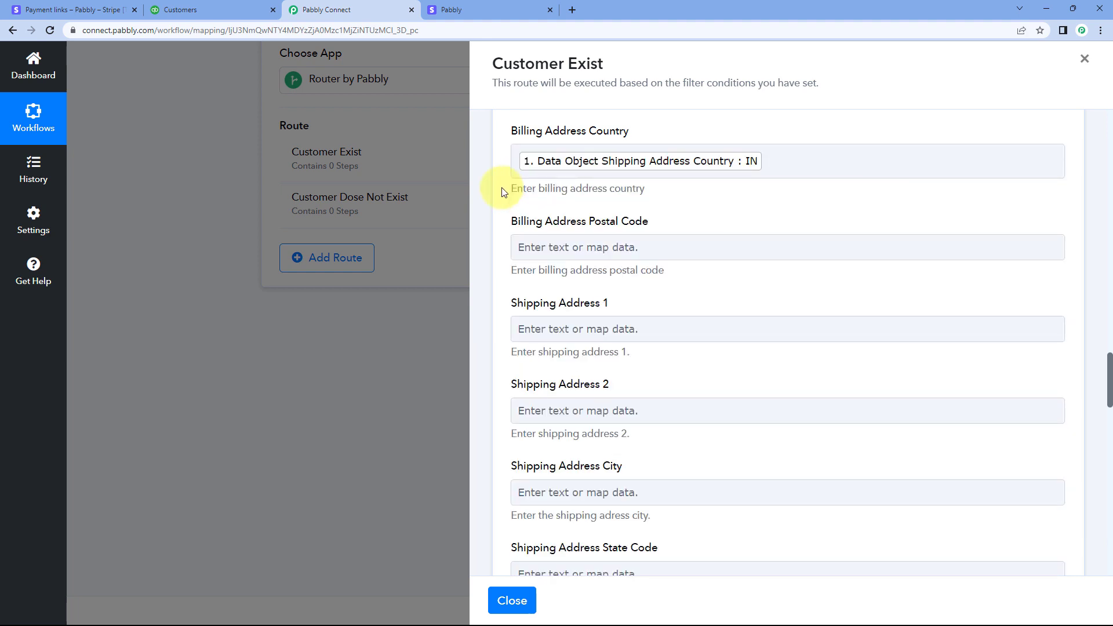
# Map Billing Address Postal Code to Data Object Shipping Address Postal Code from the Stripe New Charge response
pyautogui.scroll(-1, 539, 188)
pyautogui.click(544, 189)
pyautogui.click(655, 293)
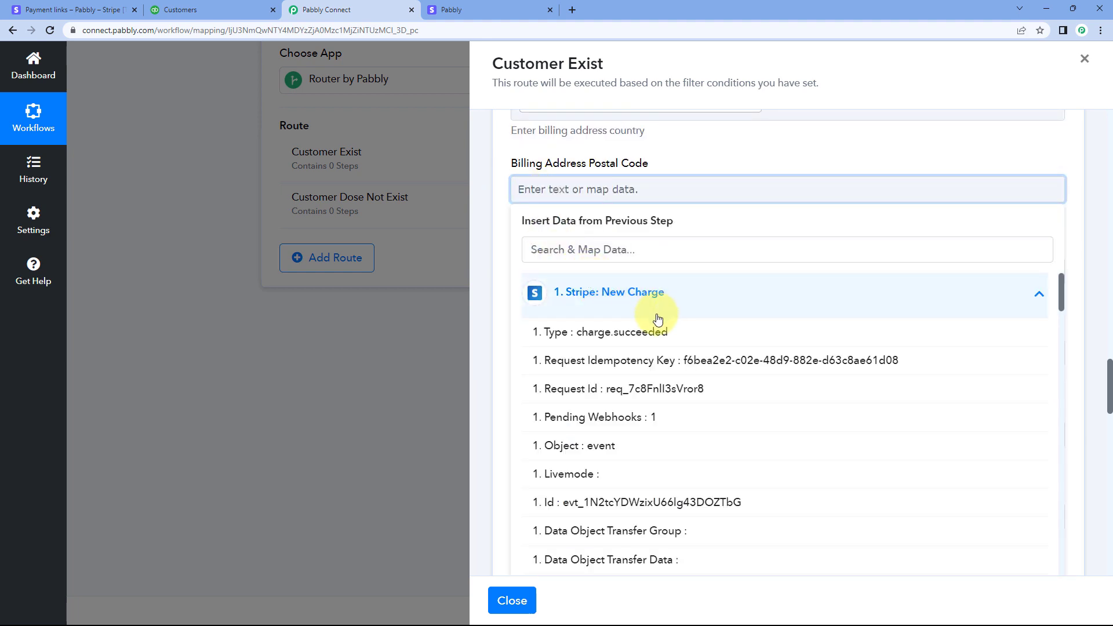
pyautogui.scroll(-5, 659, 319)
pyautogui.scroll(-3, 658, 322)
pyautogui.click(655, 348)
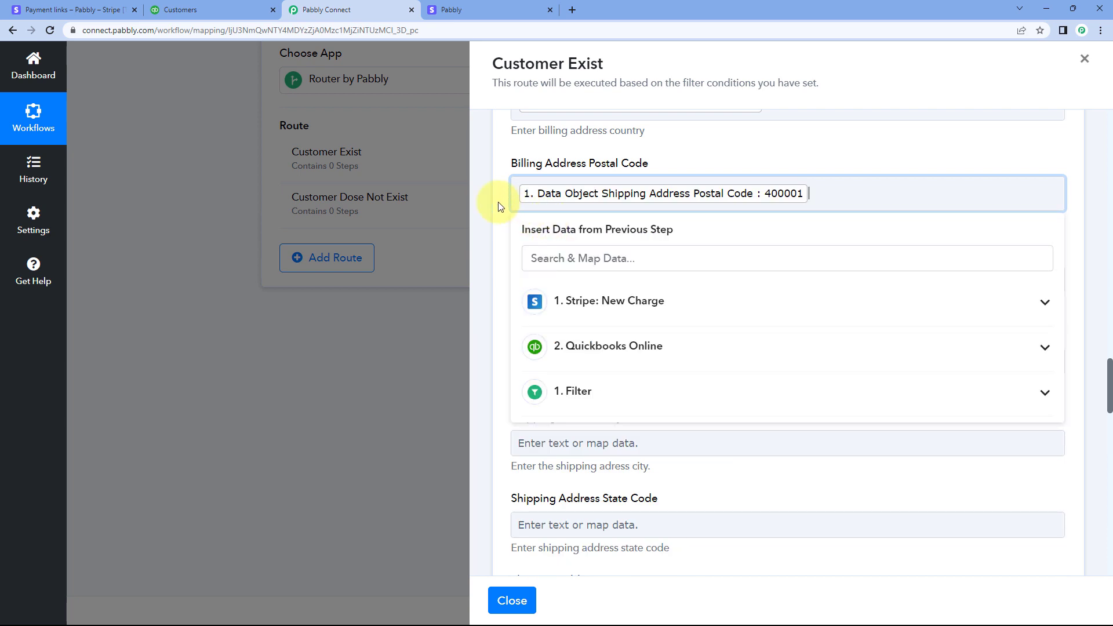
pyautogui.click(498, 206)
# Review the mapped email and billing address fields and the remaining shipping and tax fields of the customer update action
pyautogui.scroll(-1, 497, 197)
pyautogui.scroll(3, 526, 241)
pyautogui.scroll(-3, 561, 204)
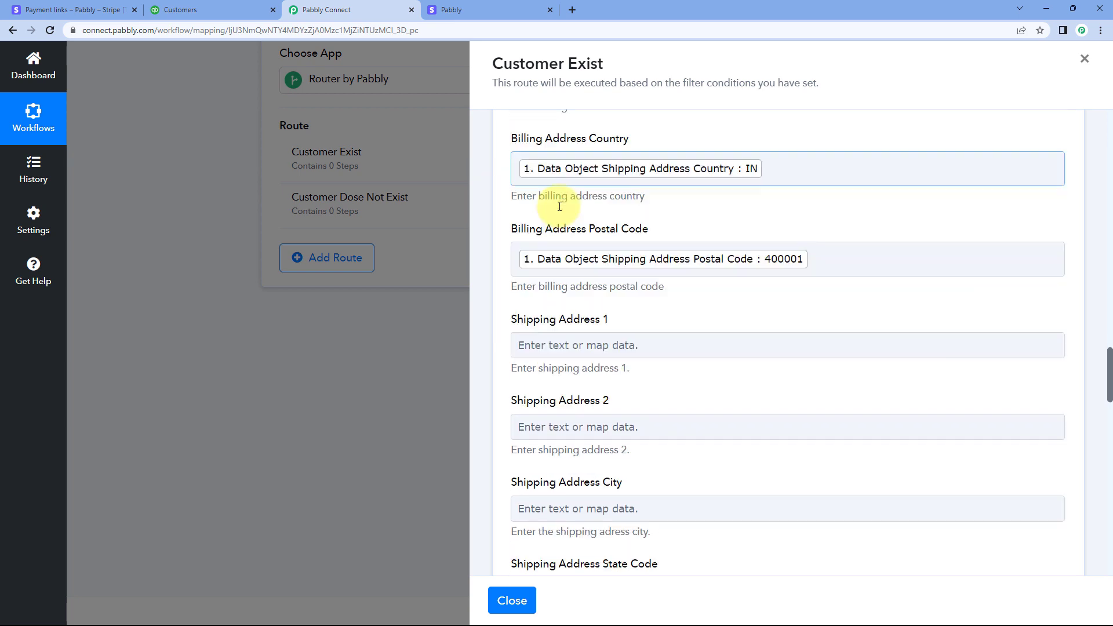
pyautogui.scroll(-8, 544, 221)
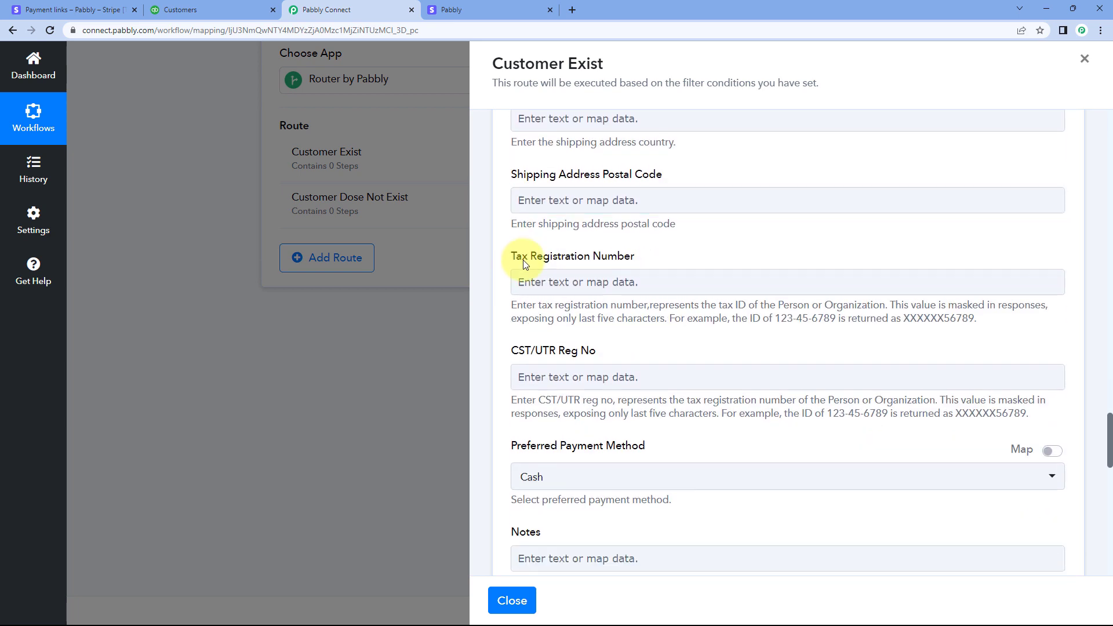
pyautogui.scroll(13, 558, 196)
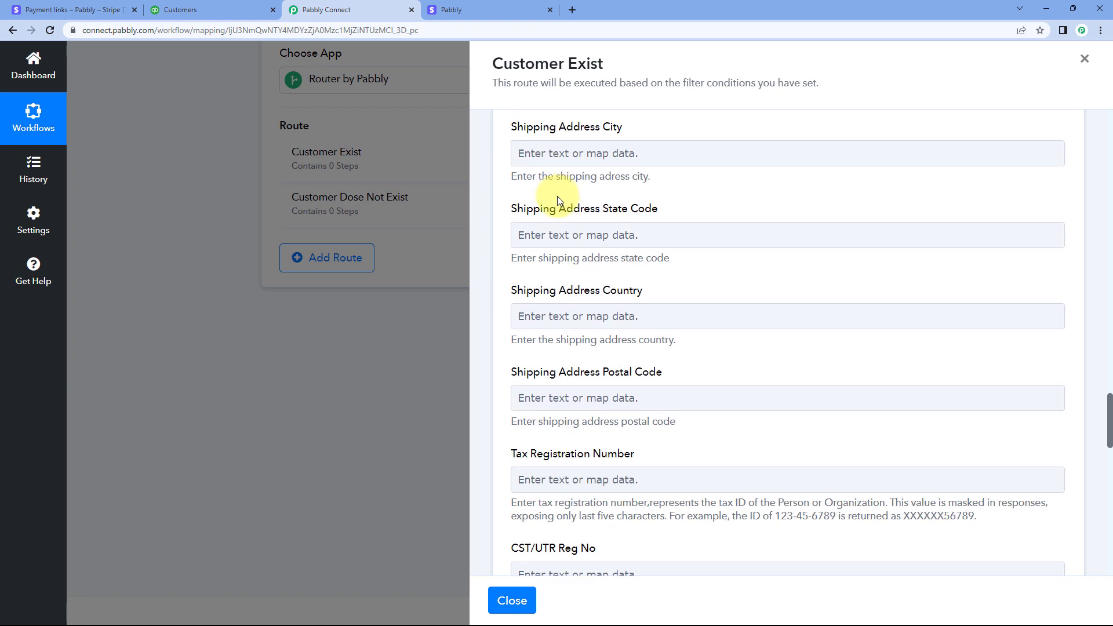
pyautogui.scroll(13, 602, 210)
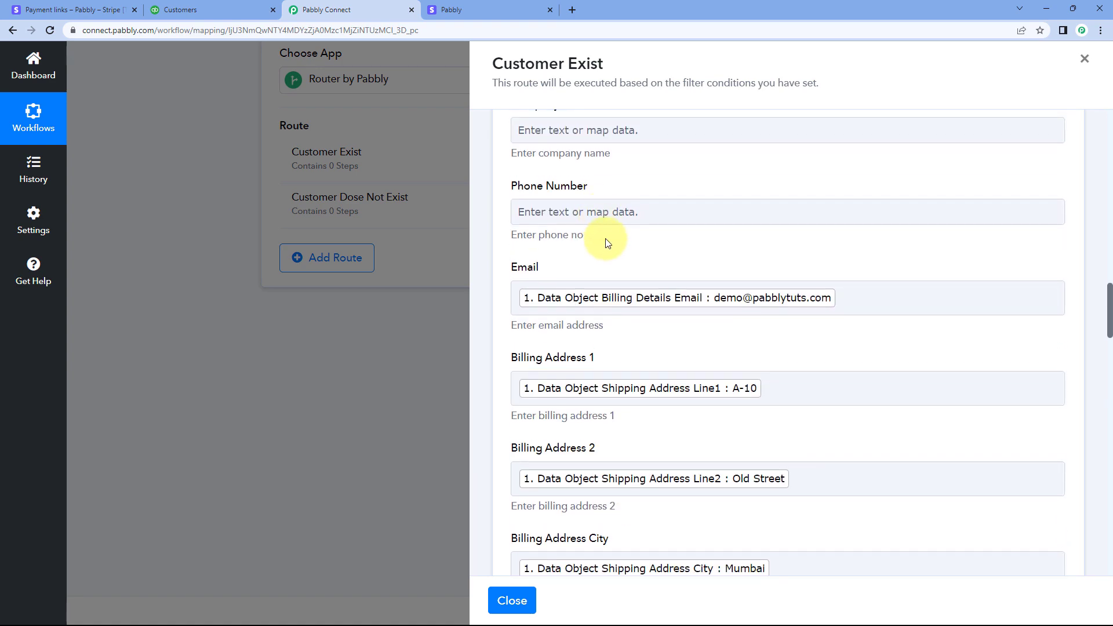
pyautogui.scroll(-11, 617, 168)
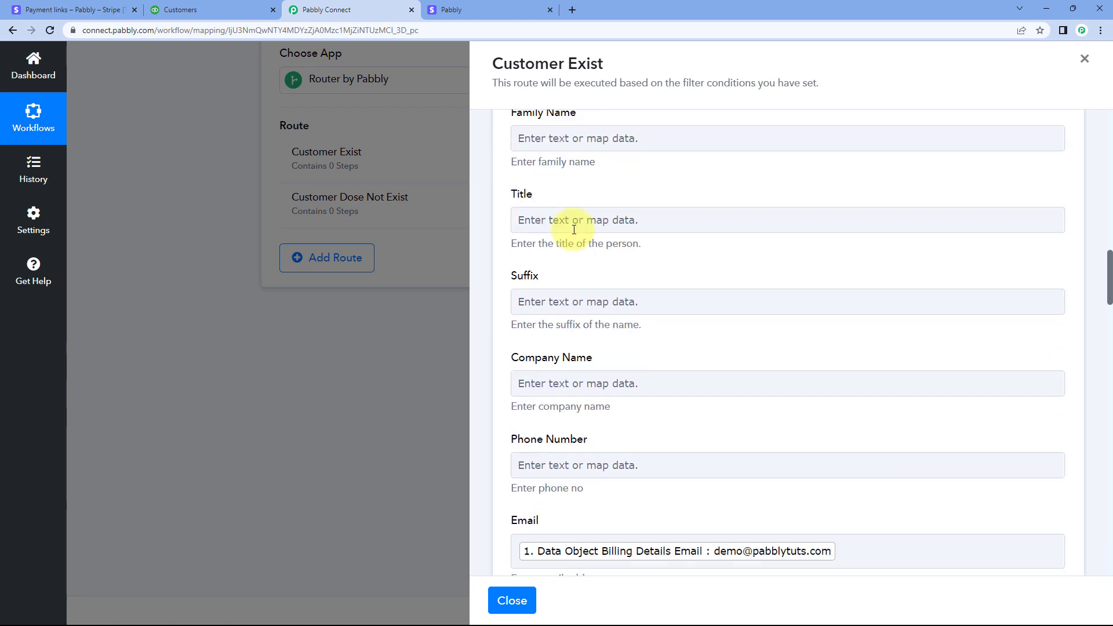
pyautogui.scroll(-12, 580, 238)
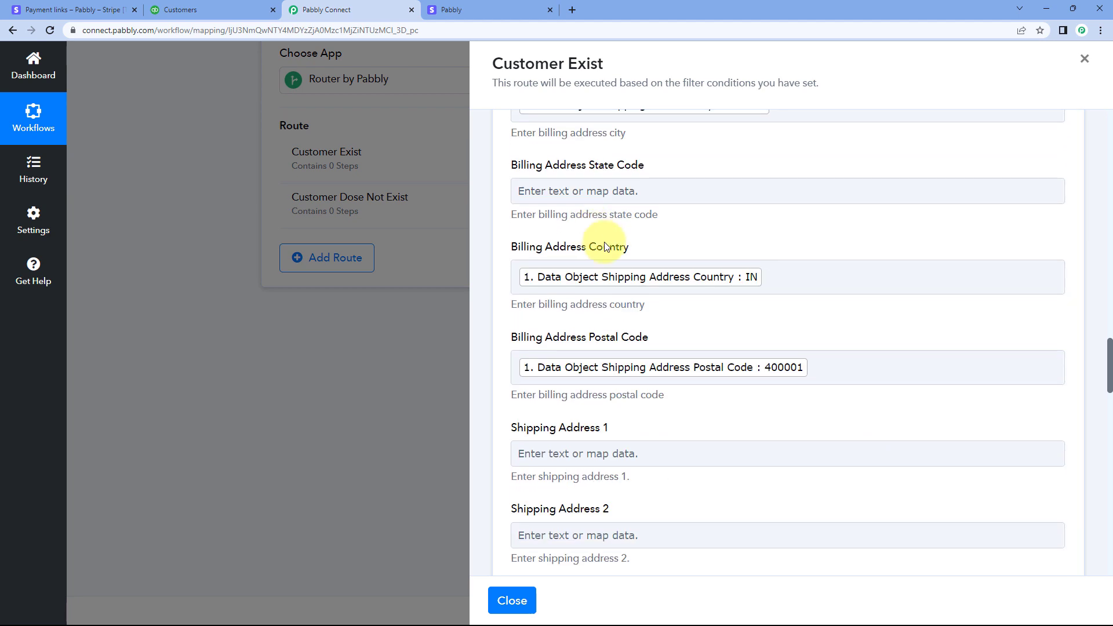
# Leave the remaining optional fields unchanged, save the customer update action and send a test request to QuickBooks
pyautogui.scroll(-3, 623, 257)
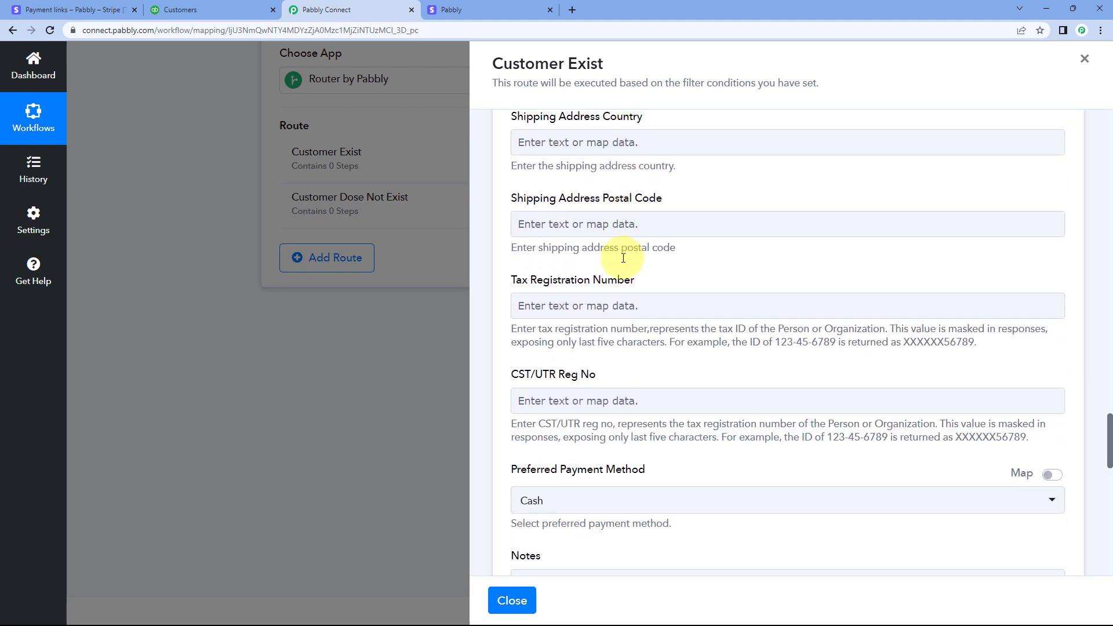
pyautogui.scroll(-5, 617, 258)
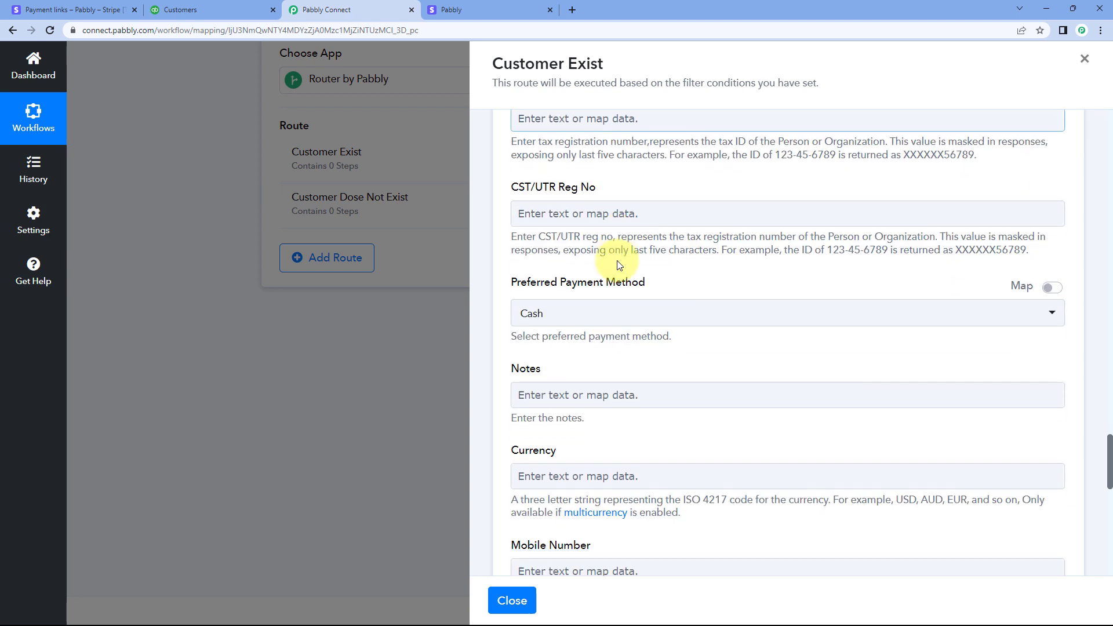
pyautogui.scroll(-5, 587, 250)
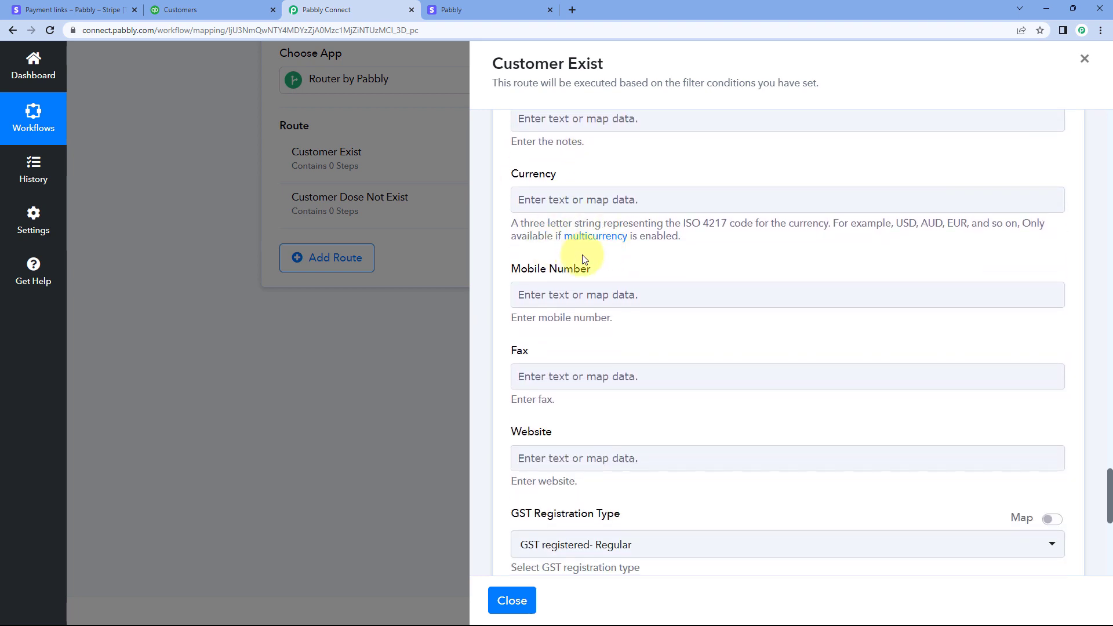
pyautogui.scroll(-4, 587, 255)
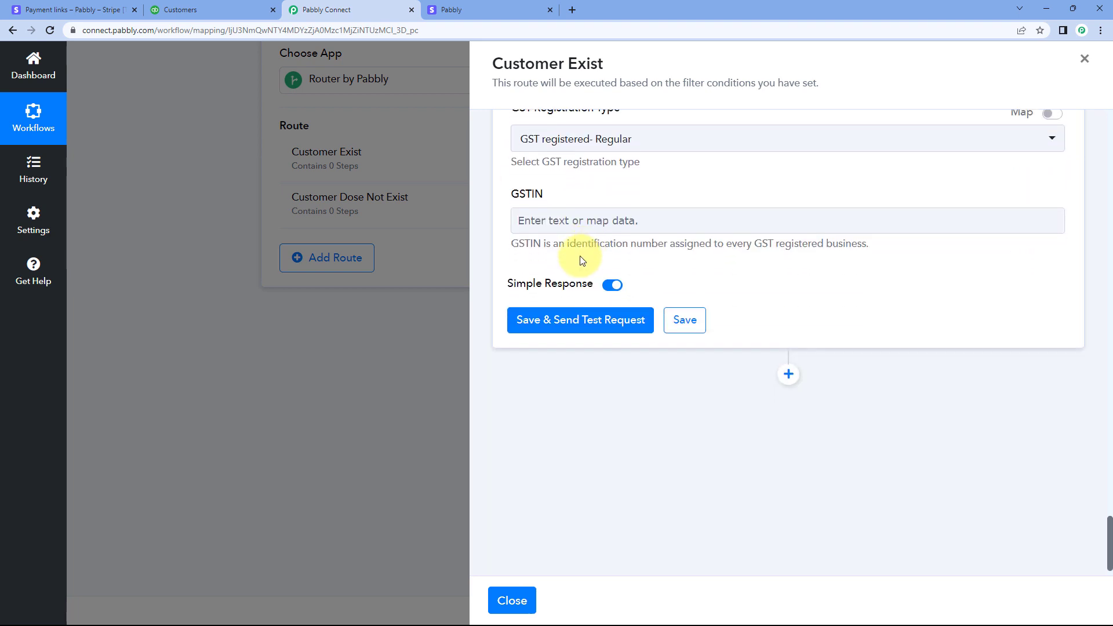
pyautogui.click(589, 317)
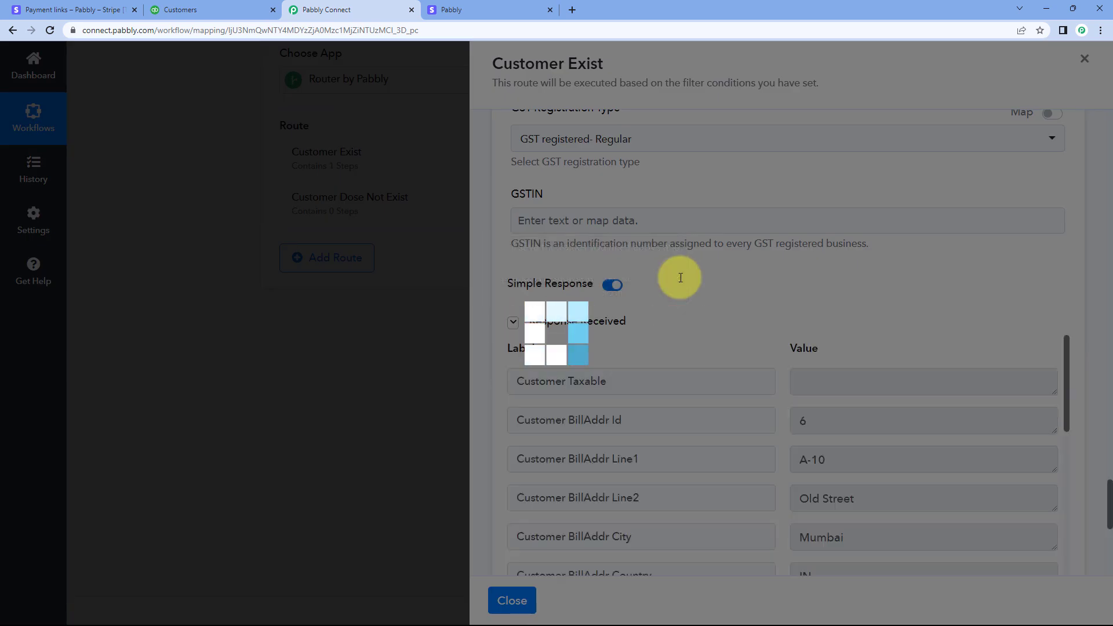
# Examine the QuickBooks response to the customer update, including the address entries, and the mapped fields of the Customer Exist route
pyautogui.scroll(-2, 828, 261)
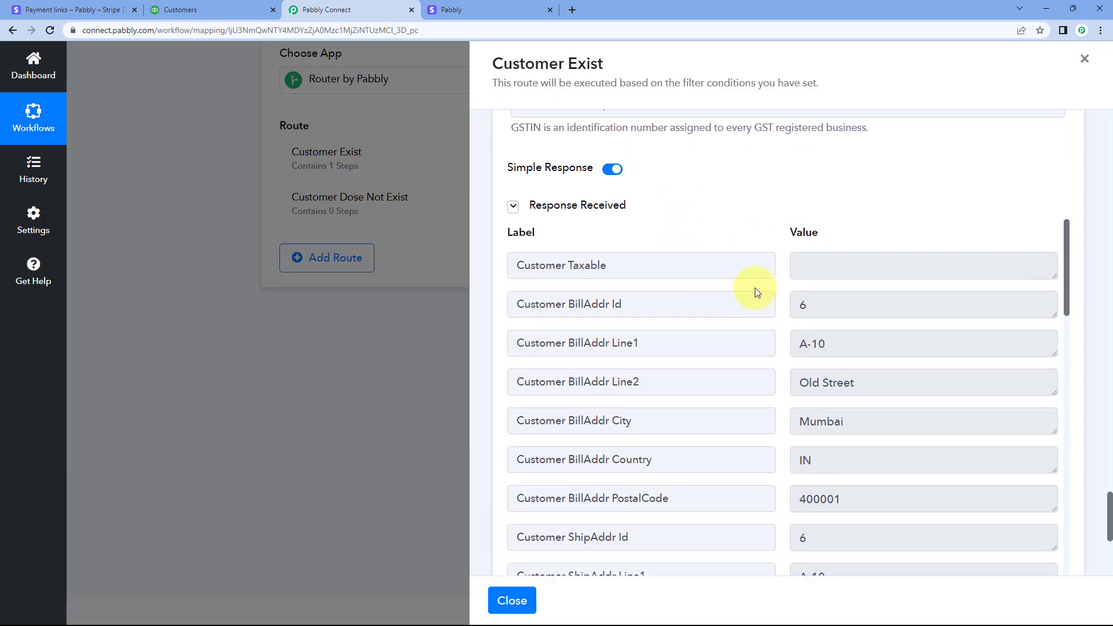
pyautogui.scroll(-9, 791, 291)
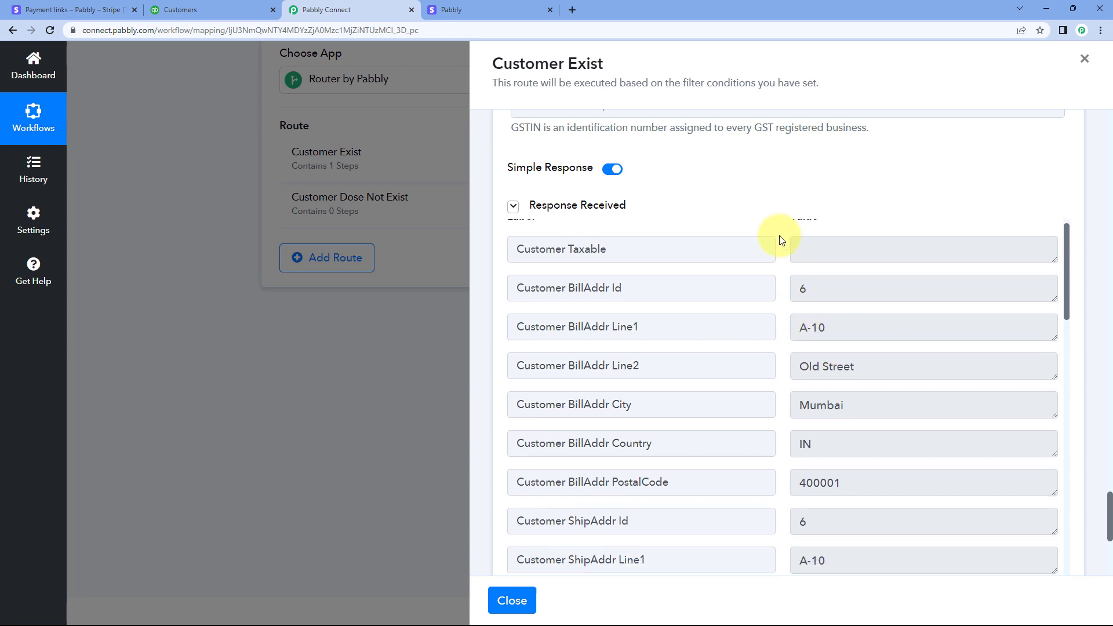
pyautogui.scroll(-4, 778, 385)
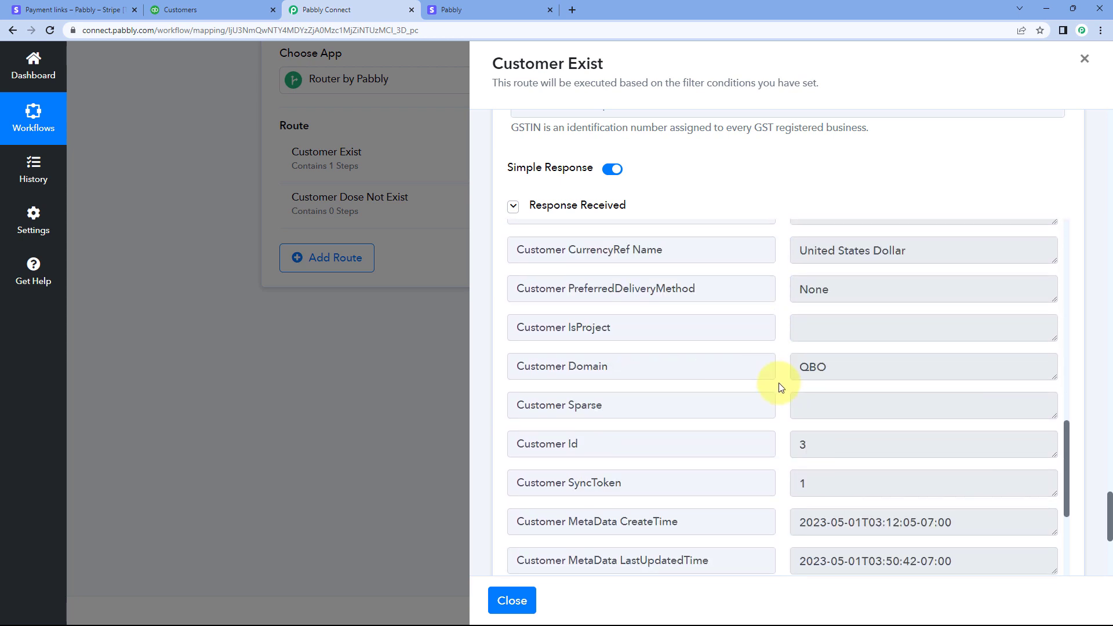
pyautogui.scroll(12, 777, 390)
pyautogui.scroll(15, 719, 209)
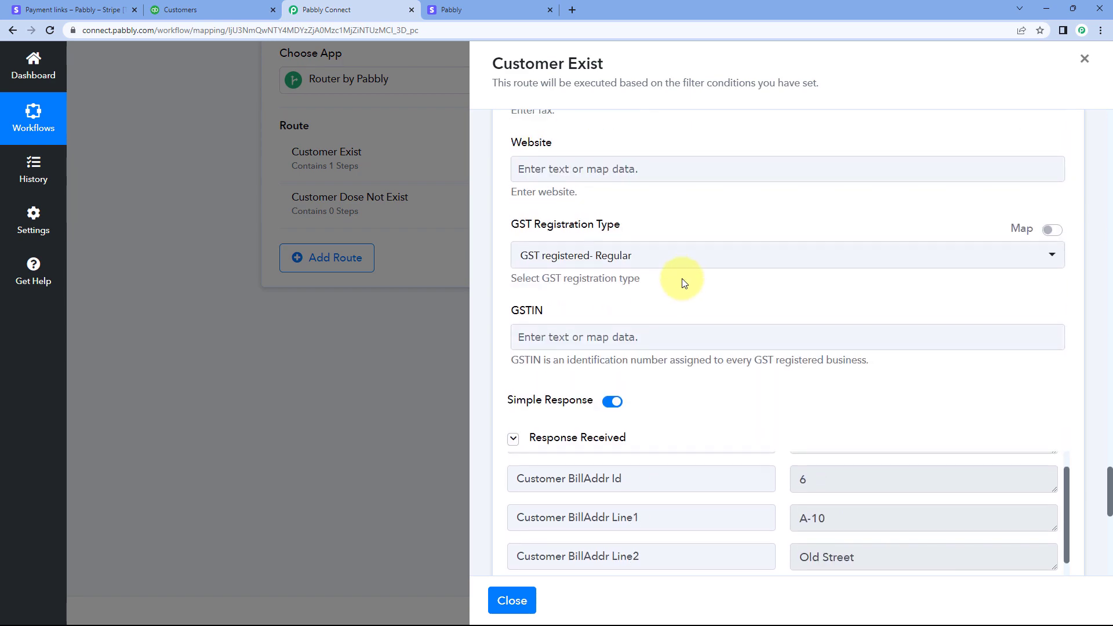
pyautogui.scroll(16, 650, 253)
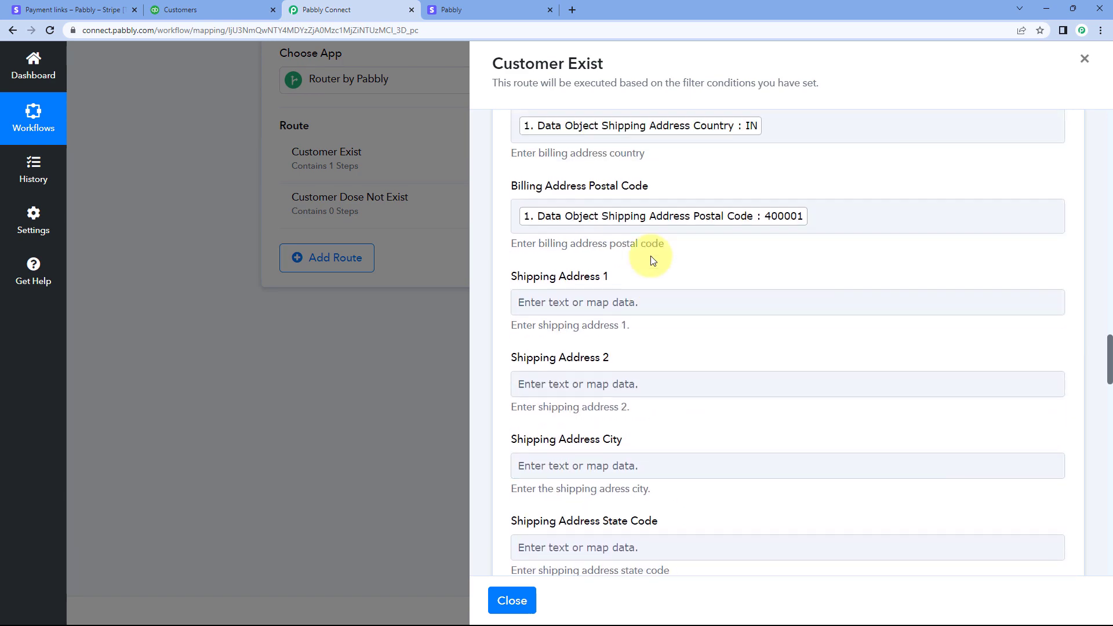
pyautogui.scroll(10, 695, 251)
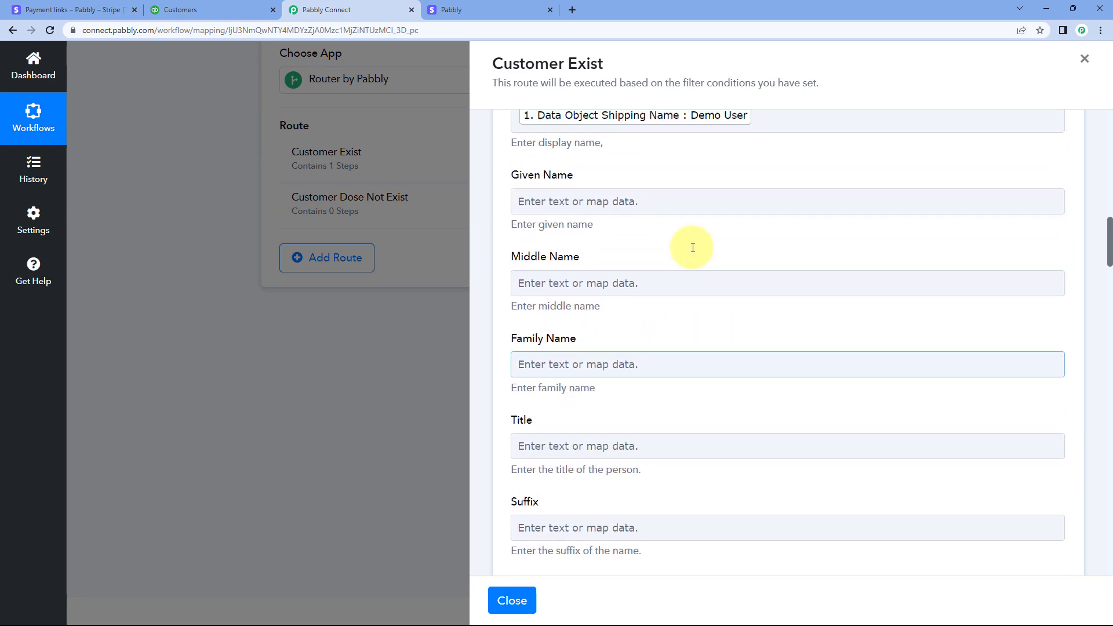
pyautogui.scroll(-5, 686, 256)
pyautogui.click(650, 219)
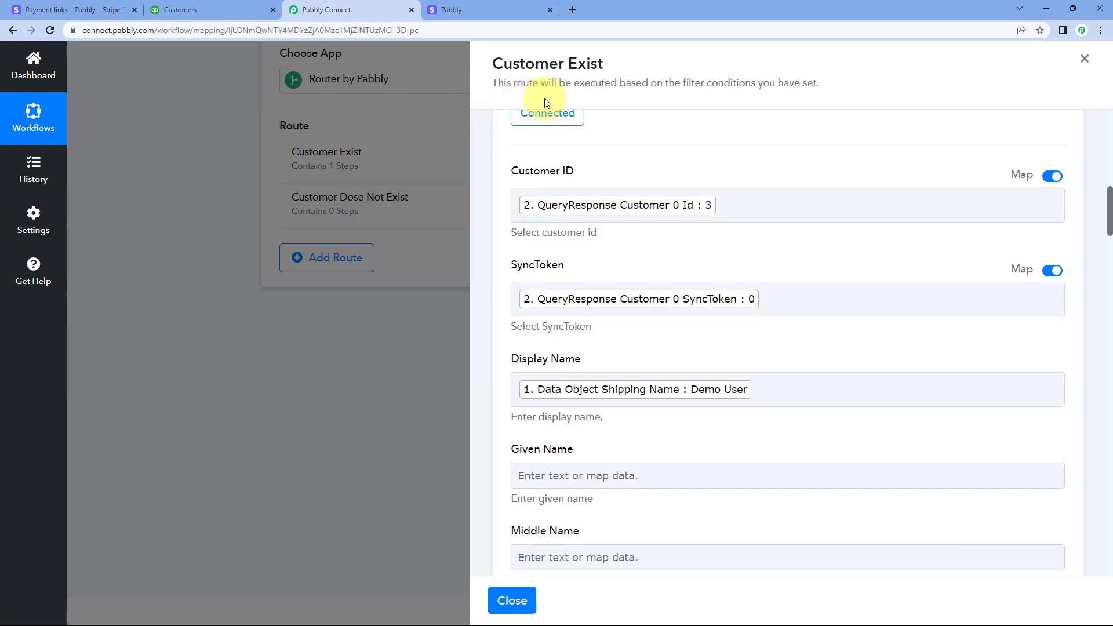
# Compare the completed Stripe payment page with the customer's billing address in the QuickBooks customer details
pyautogui.click(519, 5)
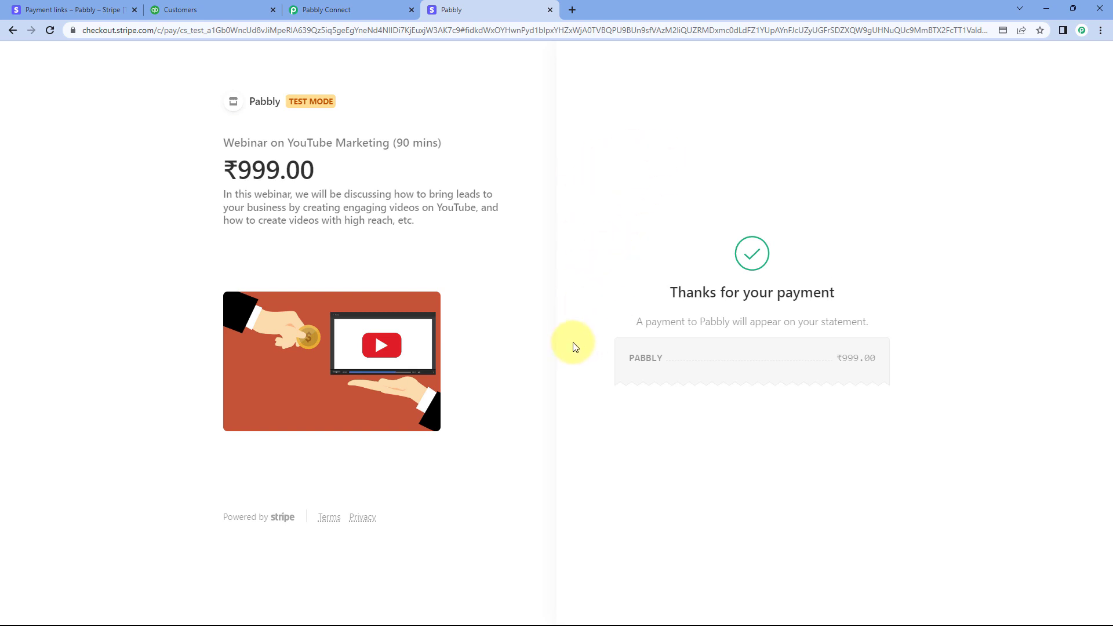
pyautogui.click(380, 19)
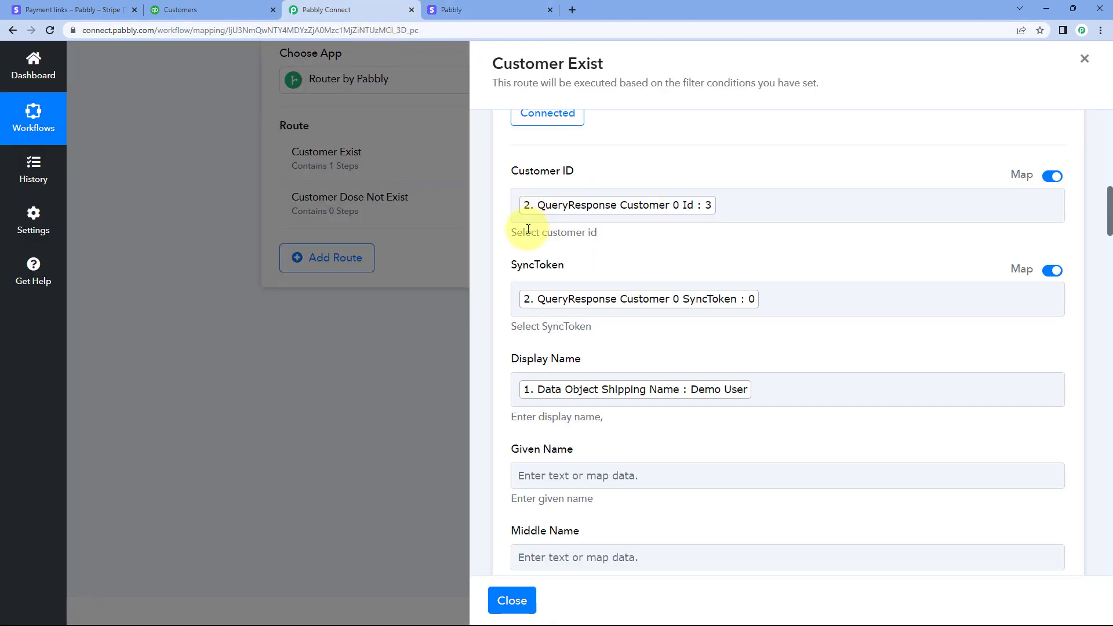
pyautogui.scroll(-6, 524, 234)
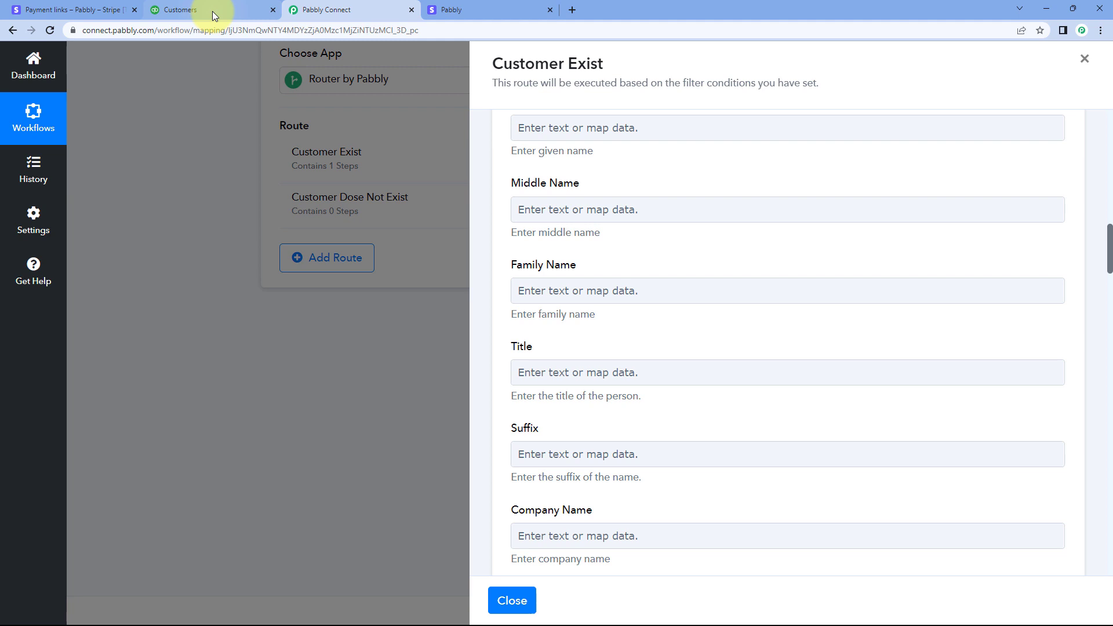
pyautogui.click(212, 11)
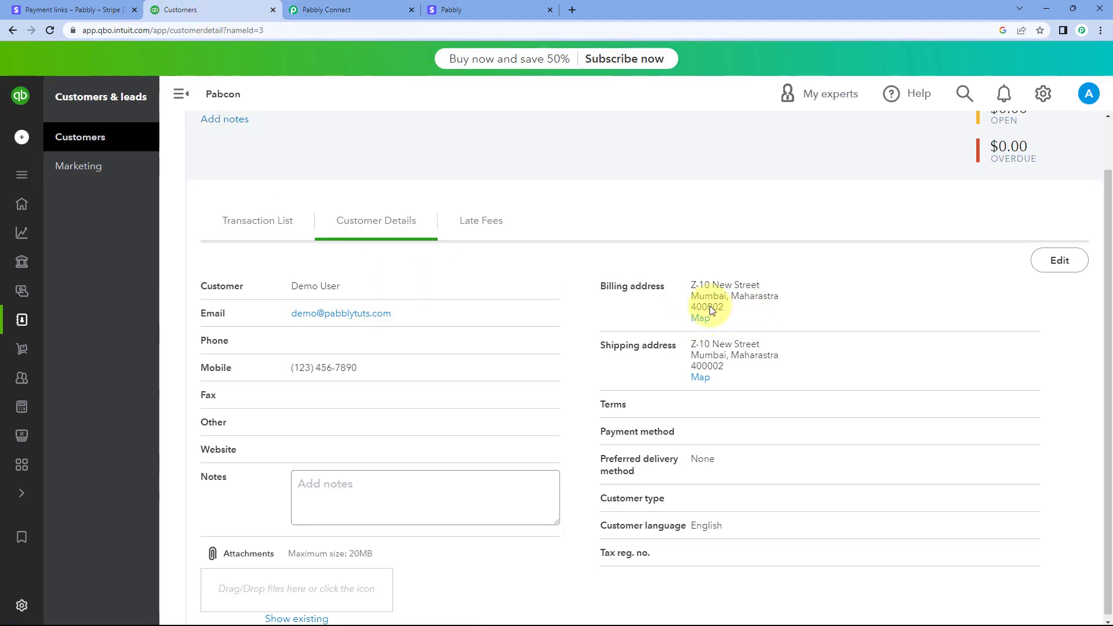
pyautogui.moveTo(684, 280); pyautogui.dragTo(726, 312)
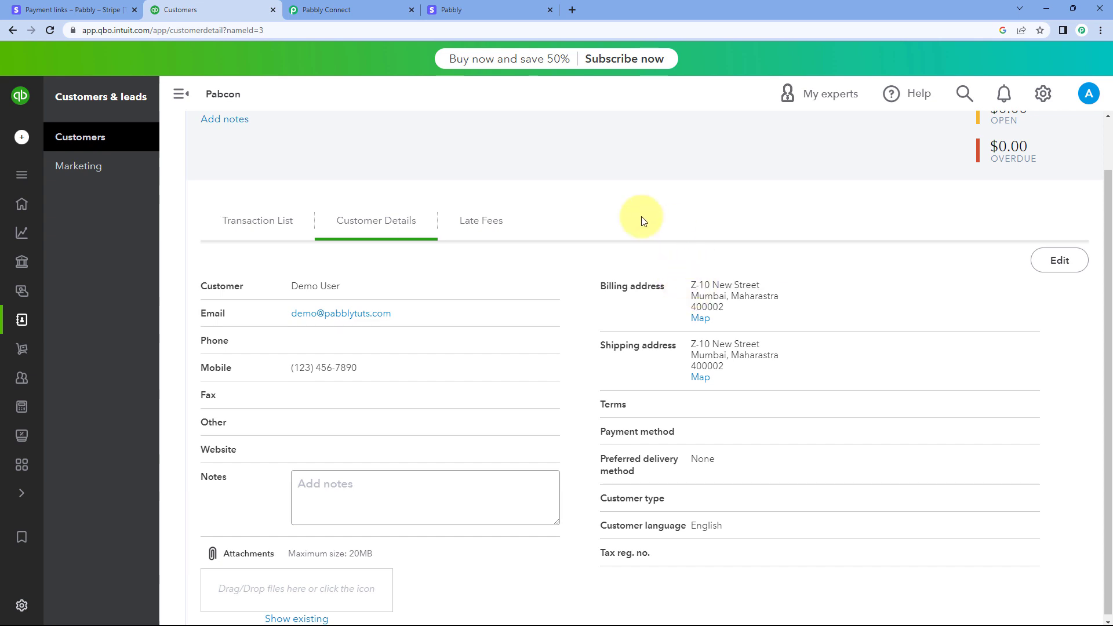
pyautogui.click(473, 10)
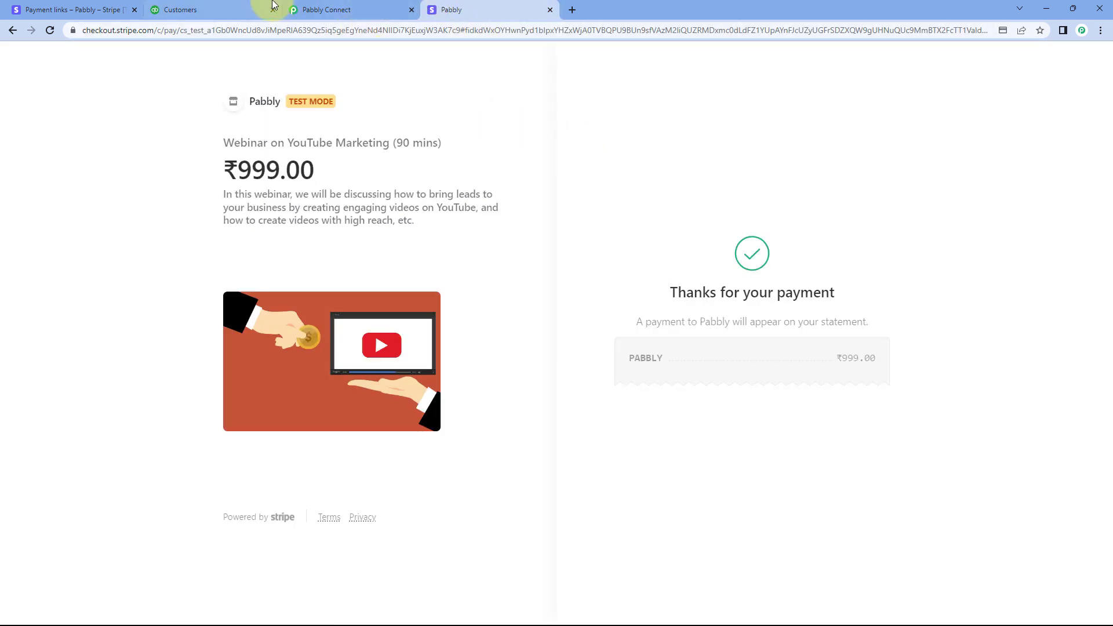
pyautogui.click(248, 11)
pyautogui.click(371, 10)
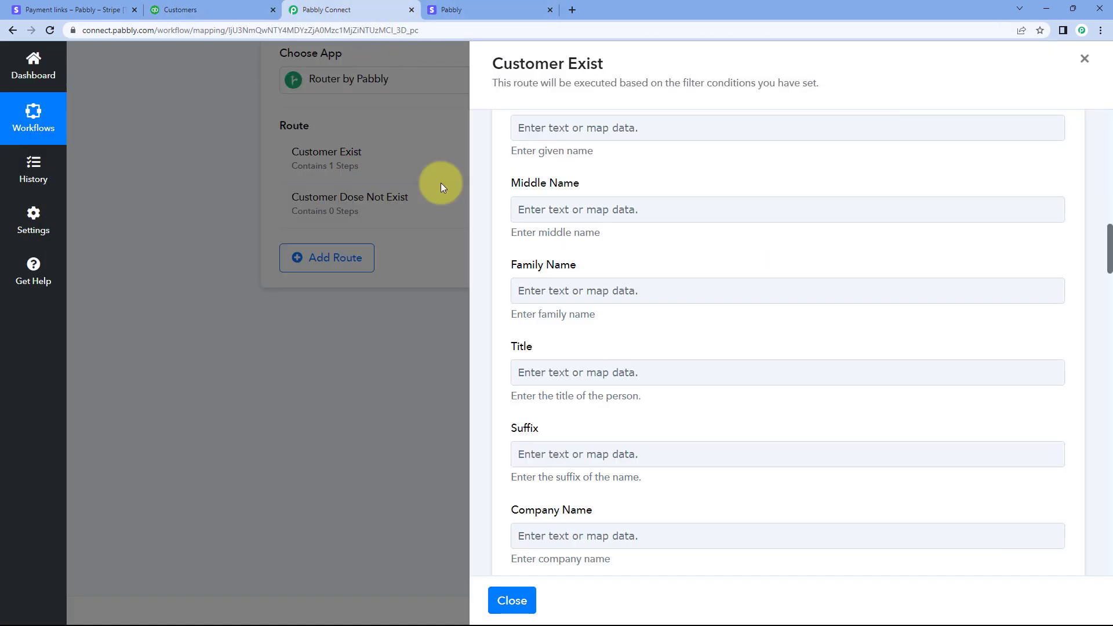
# Reload the QuickBooks customer page and check the customer's billing and shipping addresses
pyautogui.click(174, 10)
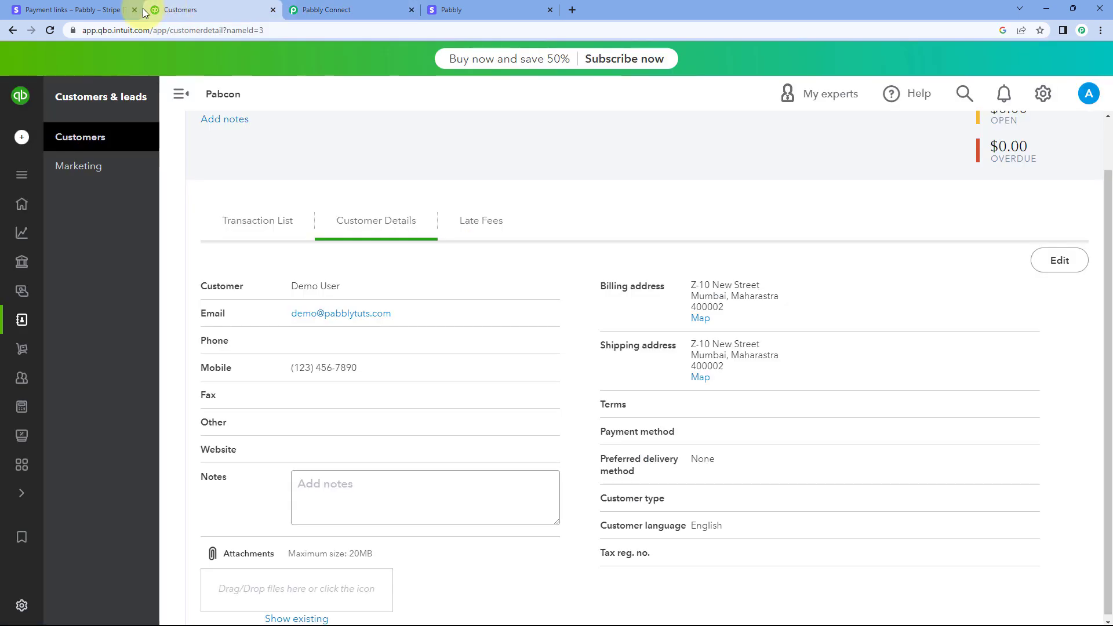
pyautogui.click(49, 32)
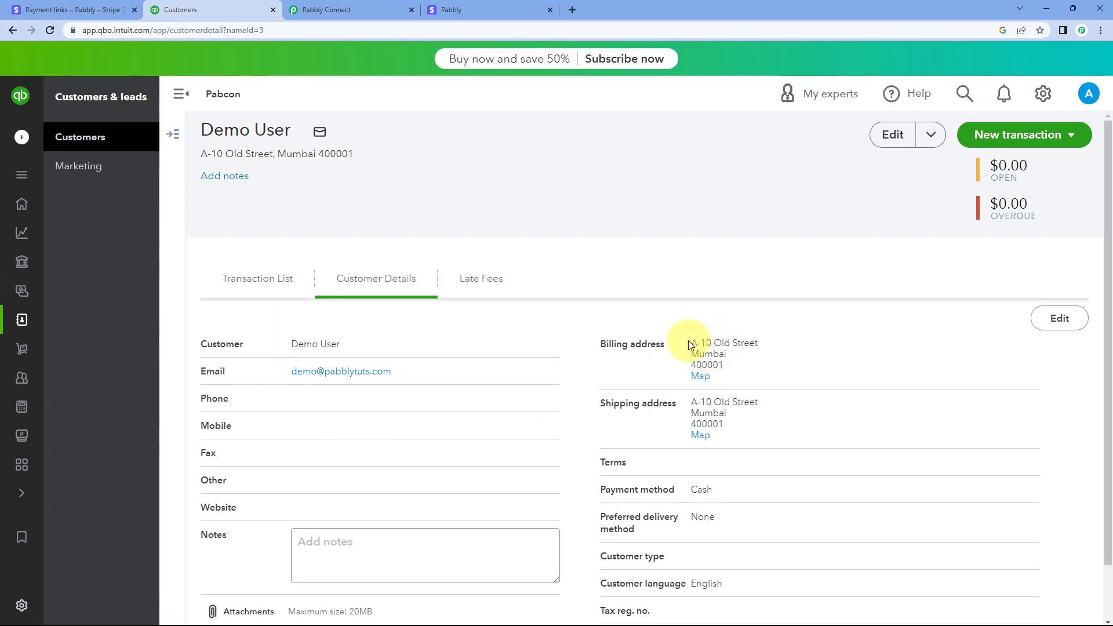
pyautogui.moveTo(688, 341); pyautogui.dragTo(737, 408)
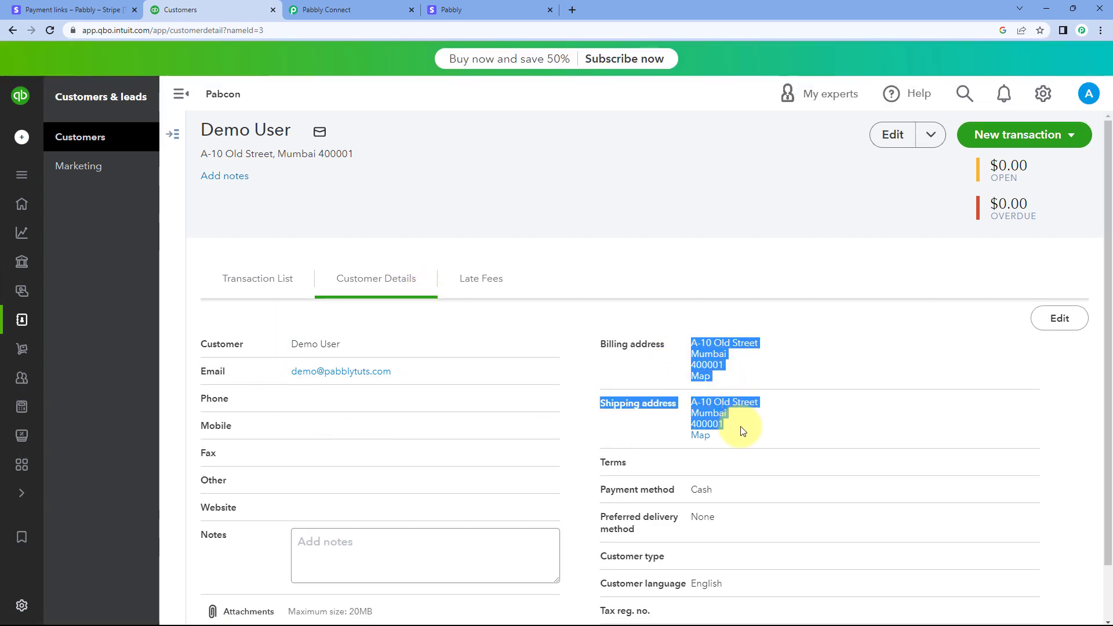
pyautogui.click(741, 429)
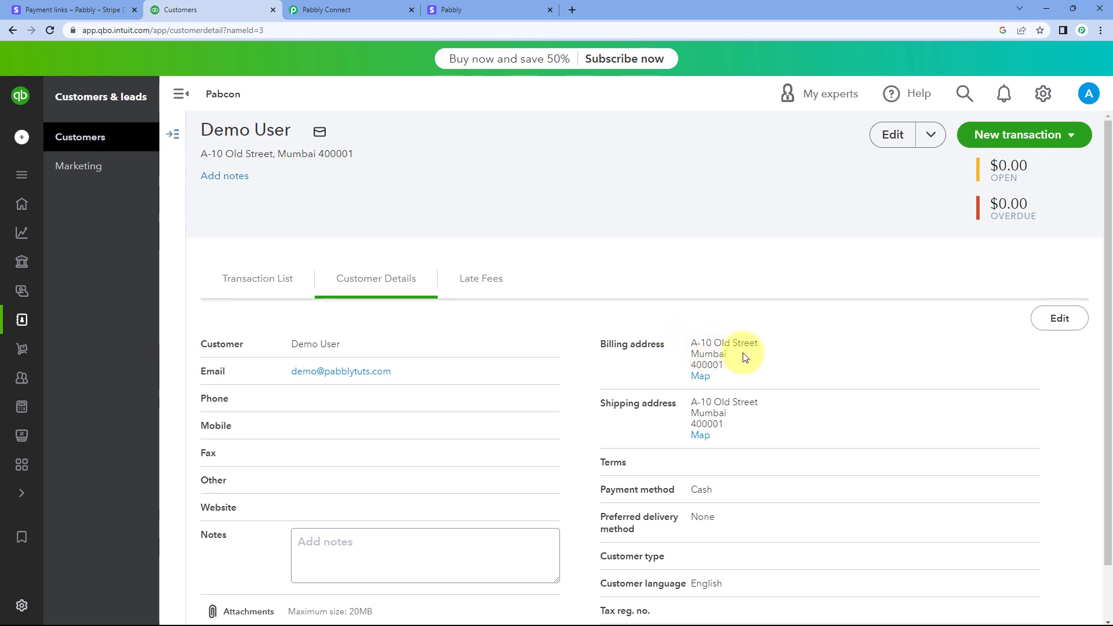
# Revisit the Stripe payment page and examine the full customer details in QuickBooks again
pyautogui.click(406, 12)
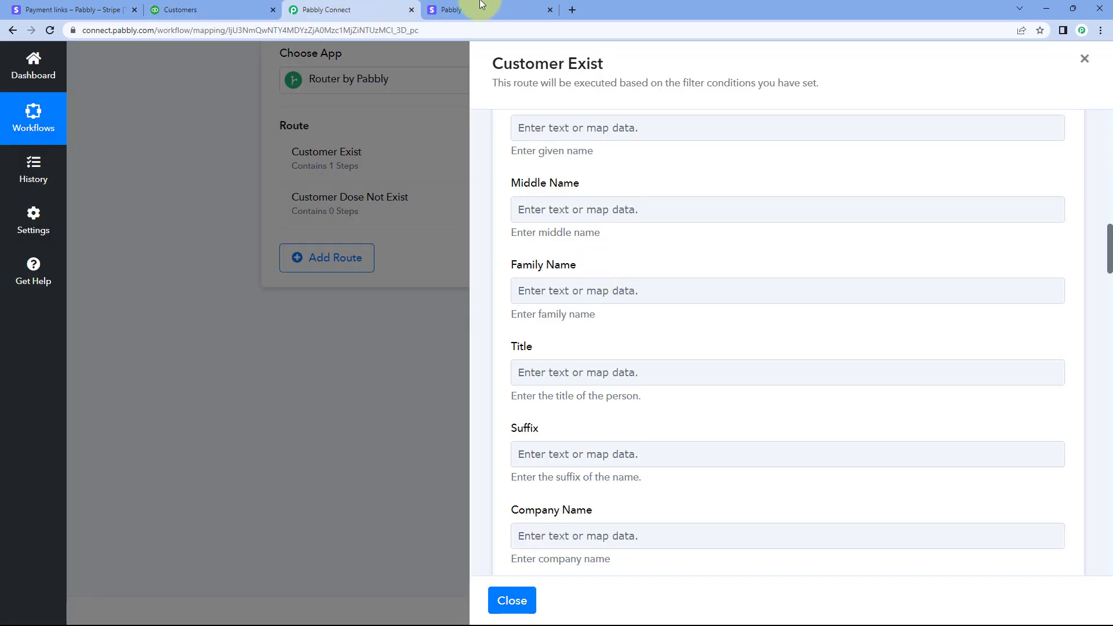
pyautogui.click(458, 5)
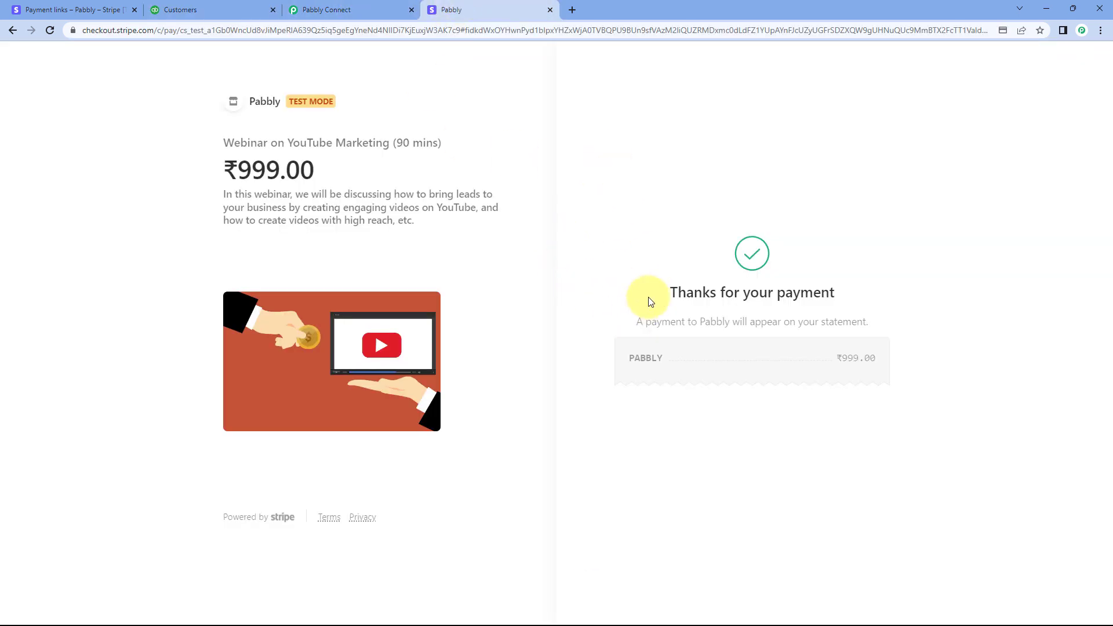
pyautogui.click(239, 6)
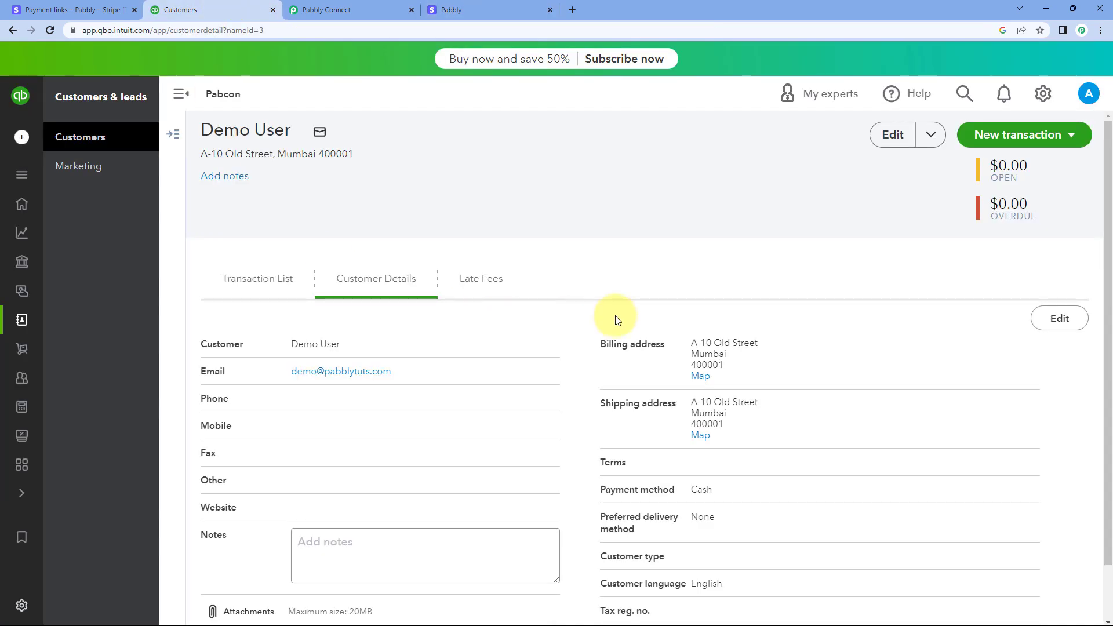
pyautogui.scroll(-1, 651, 298)
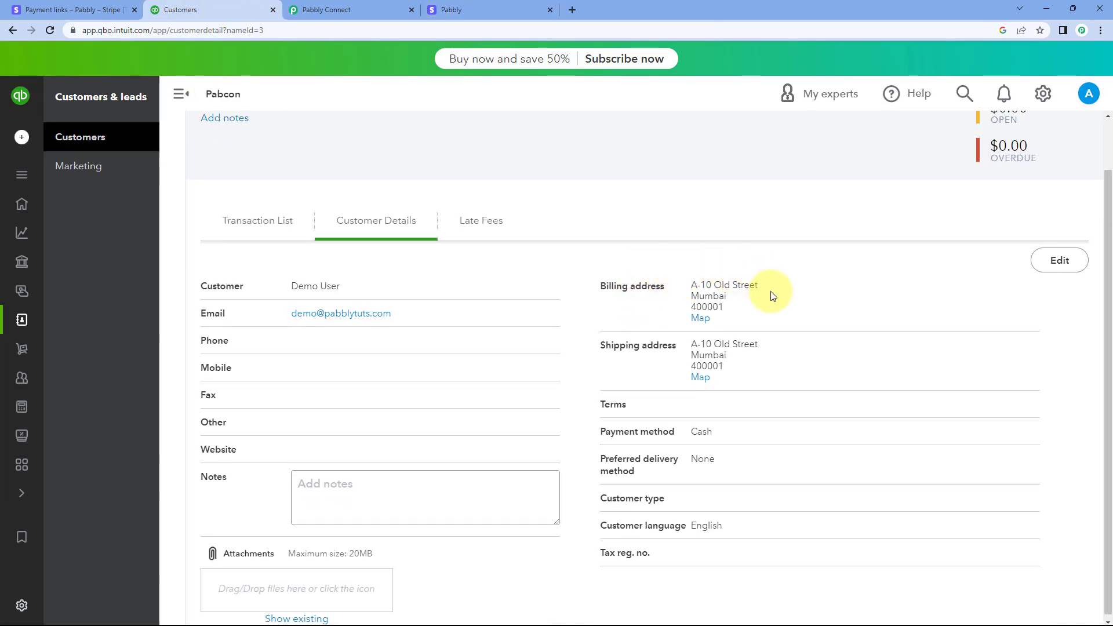
pyautogui.scroll(1, 759, 302)
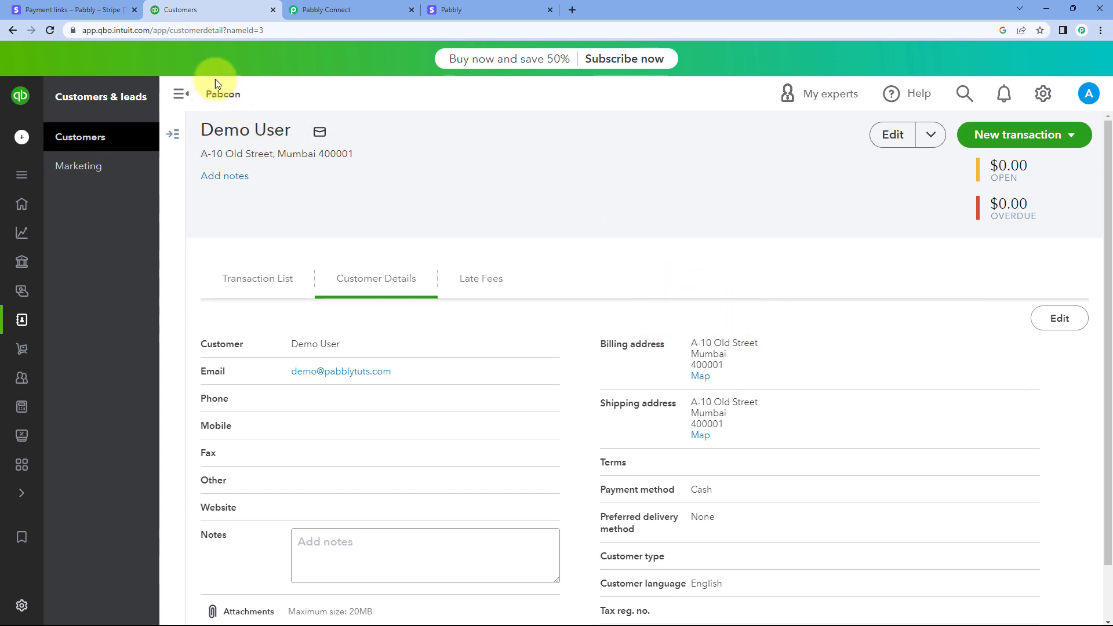
# Return to the Pabbly Connect workflow, collapse the filter action and close the Customer Exist route
pyautogui.click(357, 10)
pyautogui.scroll(9, 637, 289)
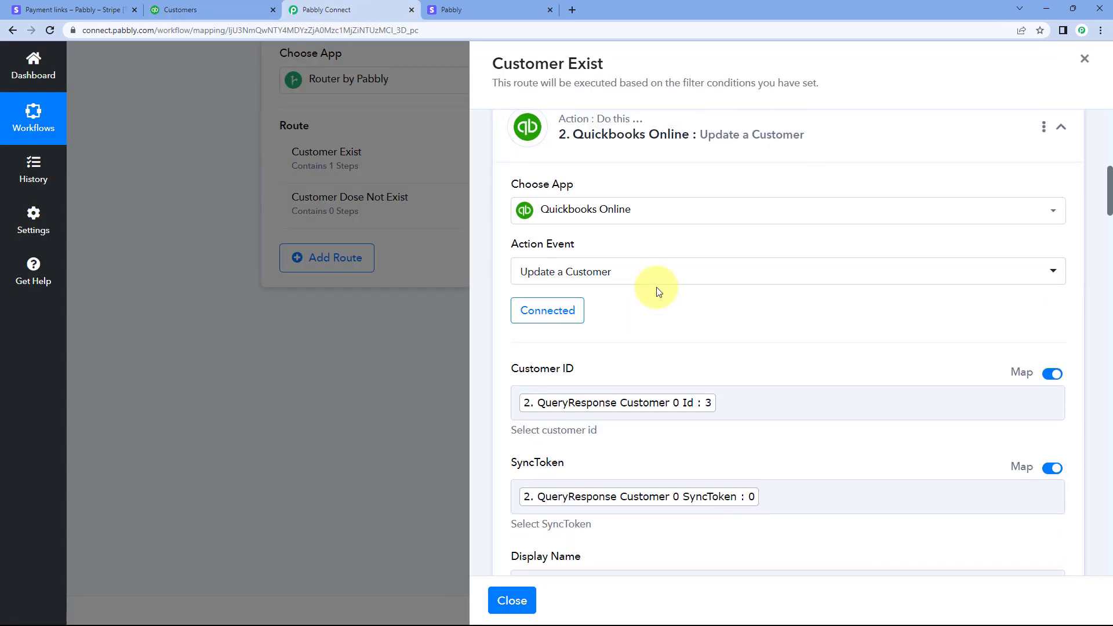
pyautogui.scroll(8, 657, 290)
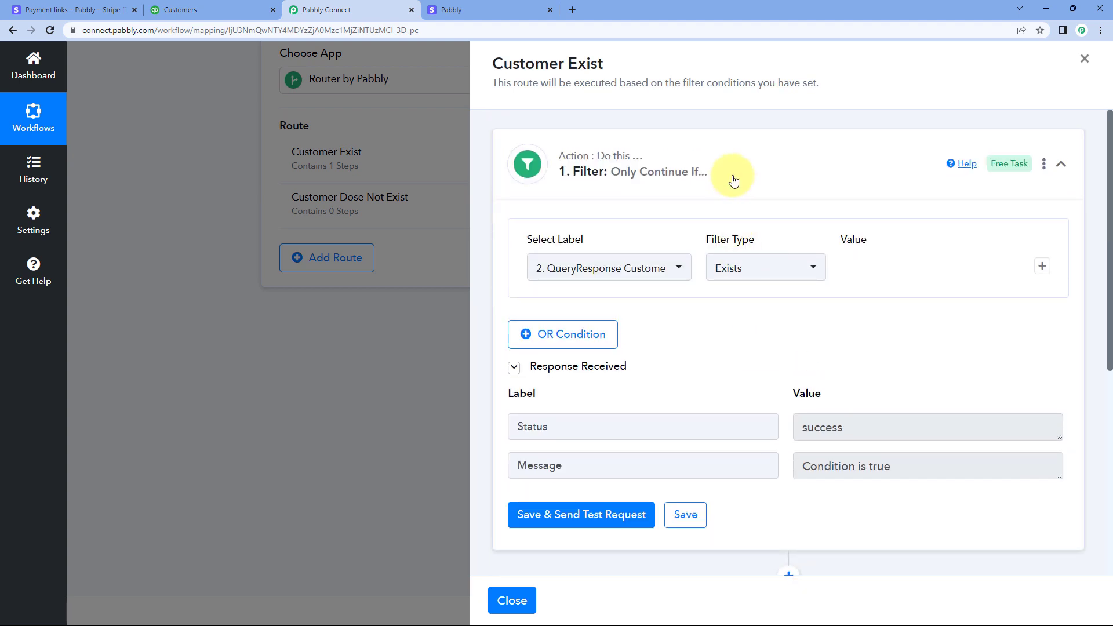
pyautogui.click(733, 180)
pyautogui.click(487, 8)
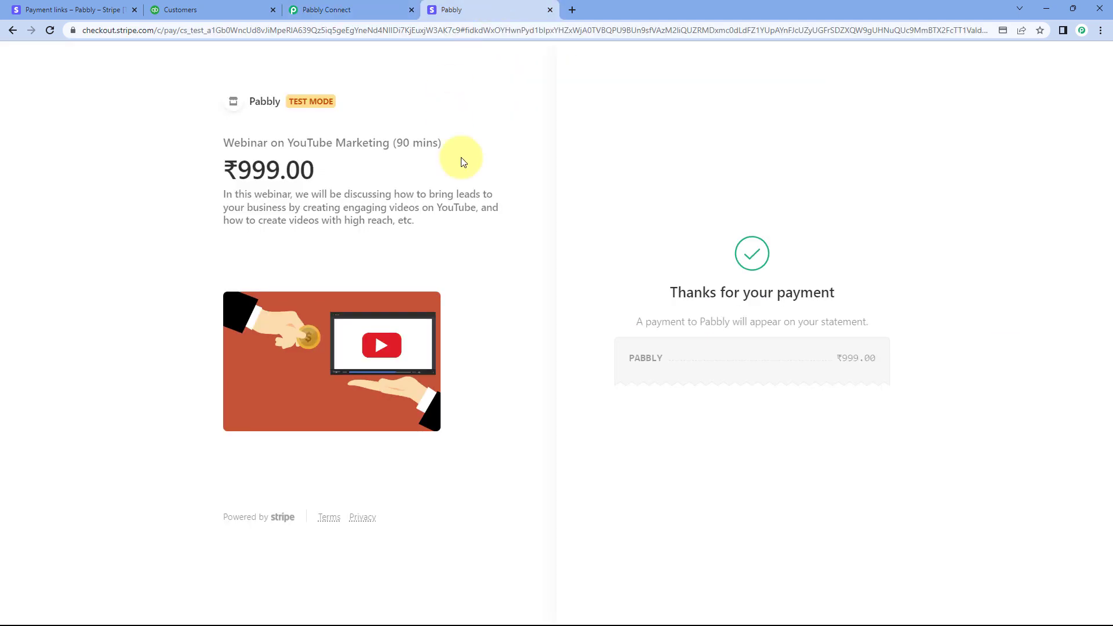
pyautogui.click(352, 7)
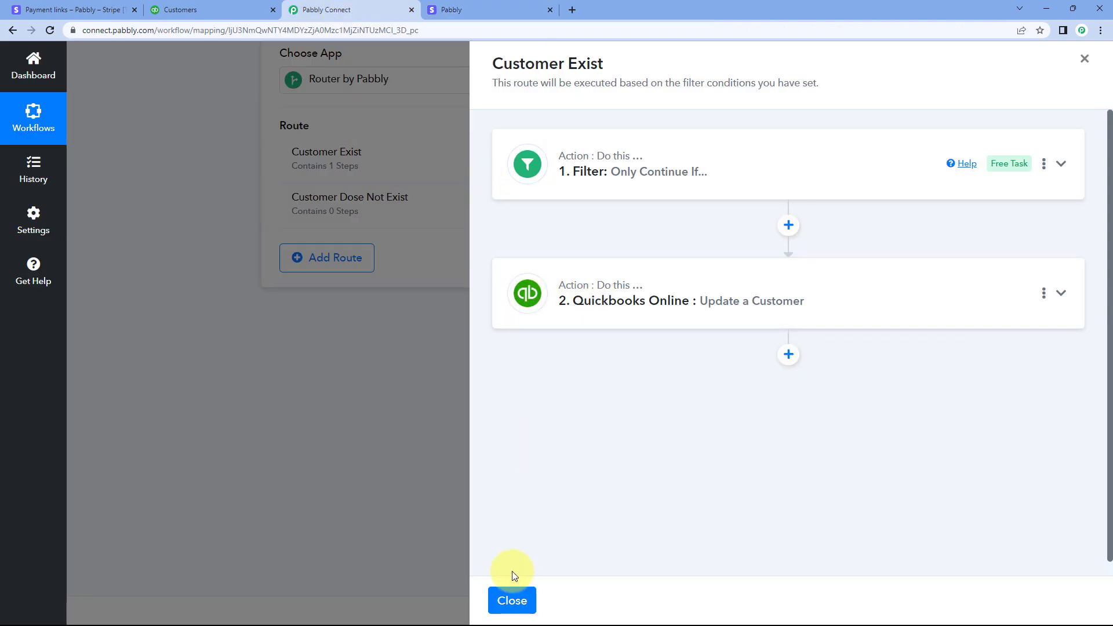
pyautogui.click(516, 598)
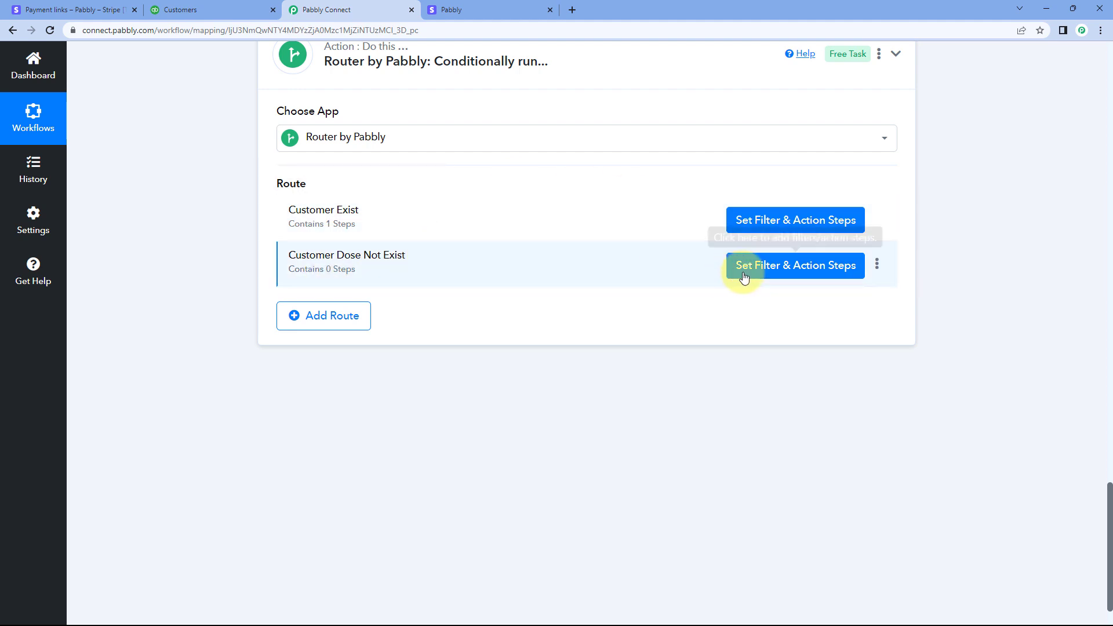
# Check the QueryResponse Customer 0 Id entry in the response of the QuickBooks customer search step
pyautogui.scroll(1, 575, 299)
pyautogui.scroll(8, 575, 299)
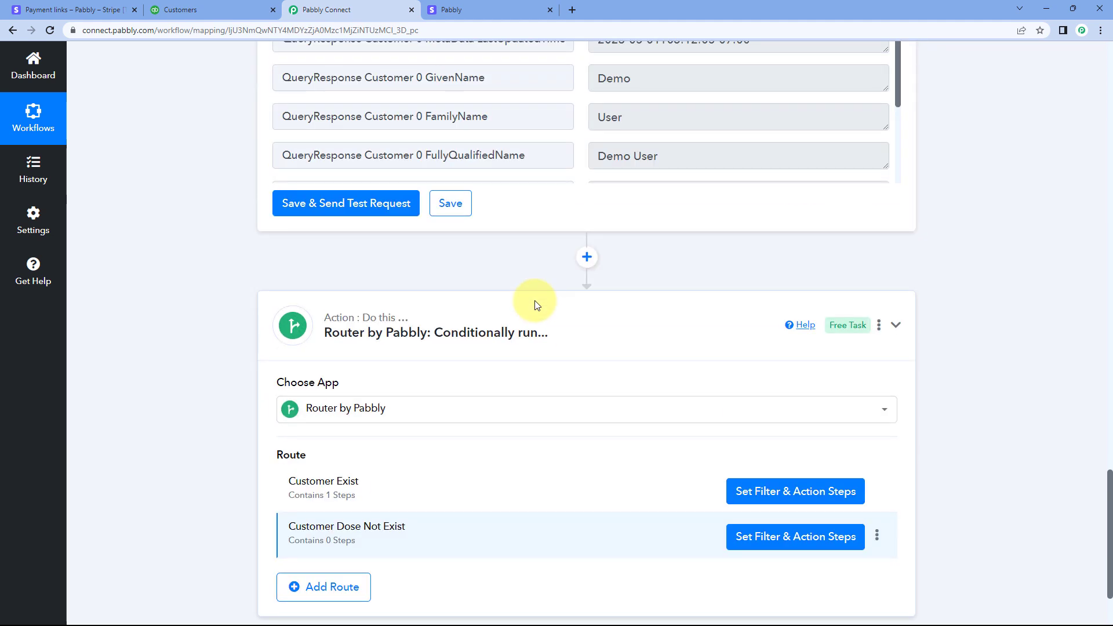
pyautogui.scroll(1, 534, 292)
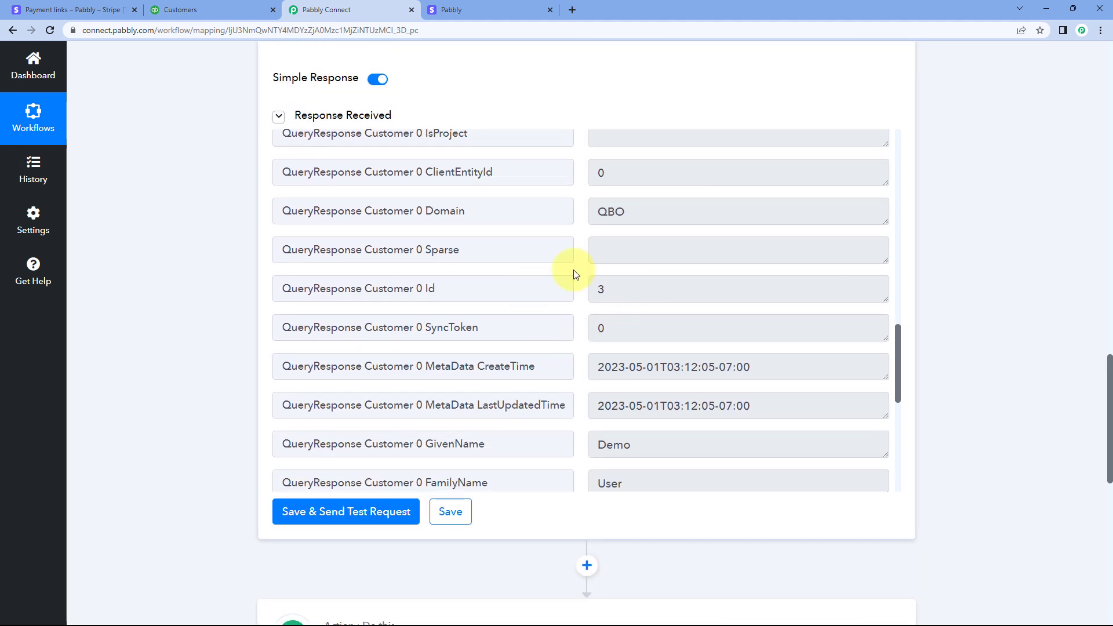
pyautogui.moveTo(489, 289); pyautogui.dragTo(373, 288)
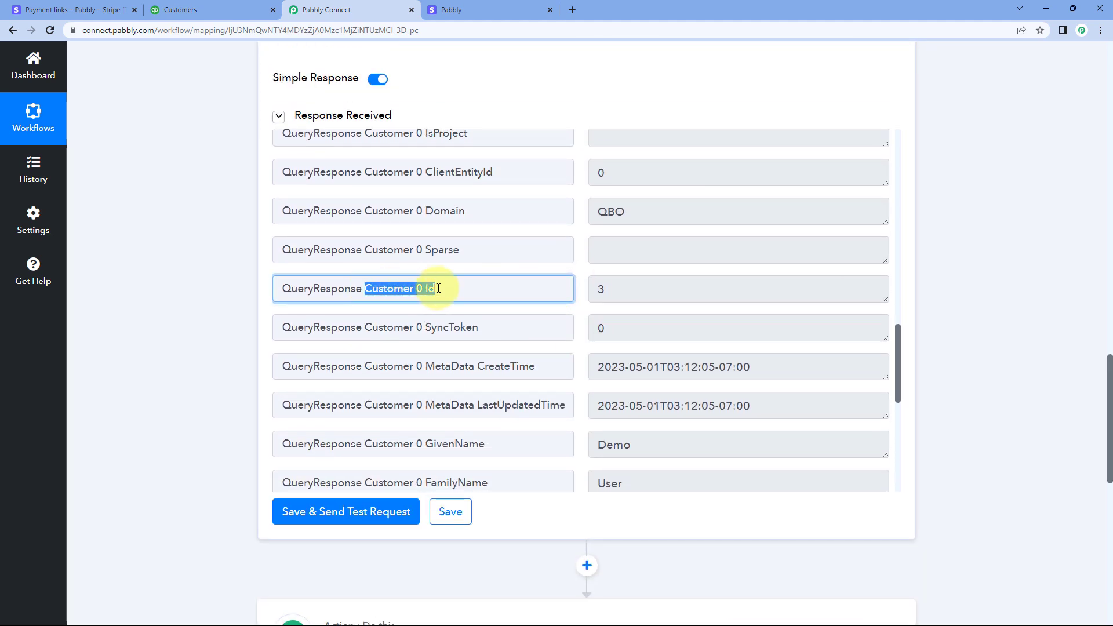
pyautogui.moveTo(607, 291); pyautogui.dragTo(579, 278)
pyautogui.click(579, 278)
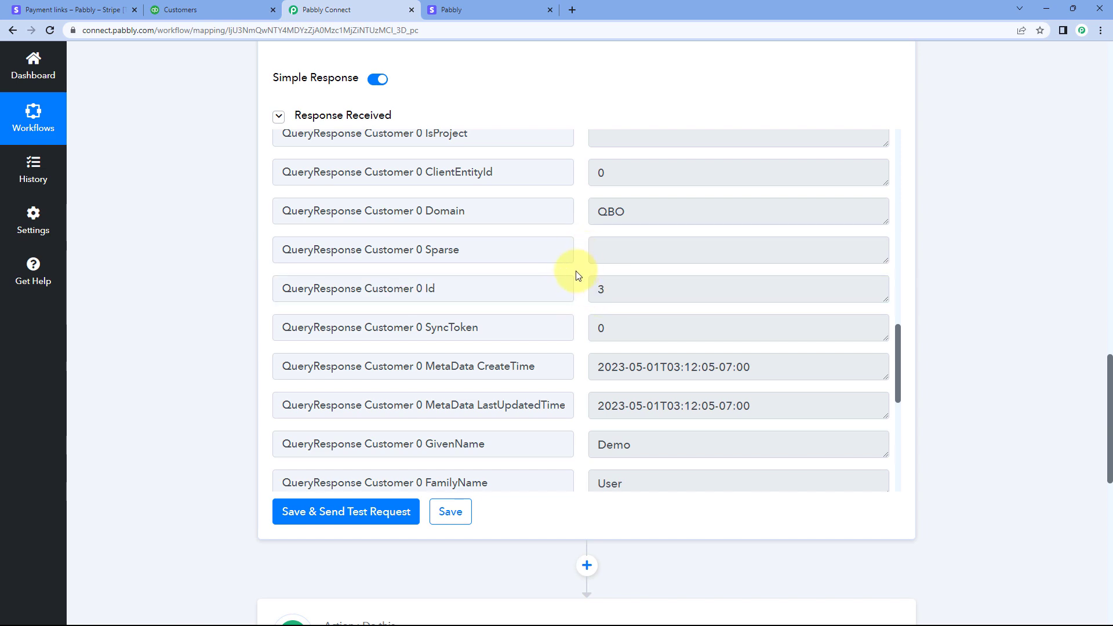
# Open the filter of the Customer Dose Not Exist route and choose the Quickbooks Online label QueryResponse Customer 0 Id
pyautogui.scroll(-9, 215, 309)
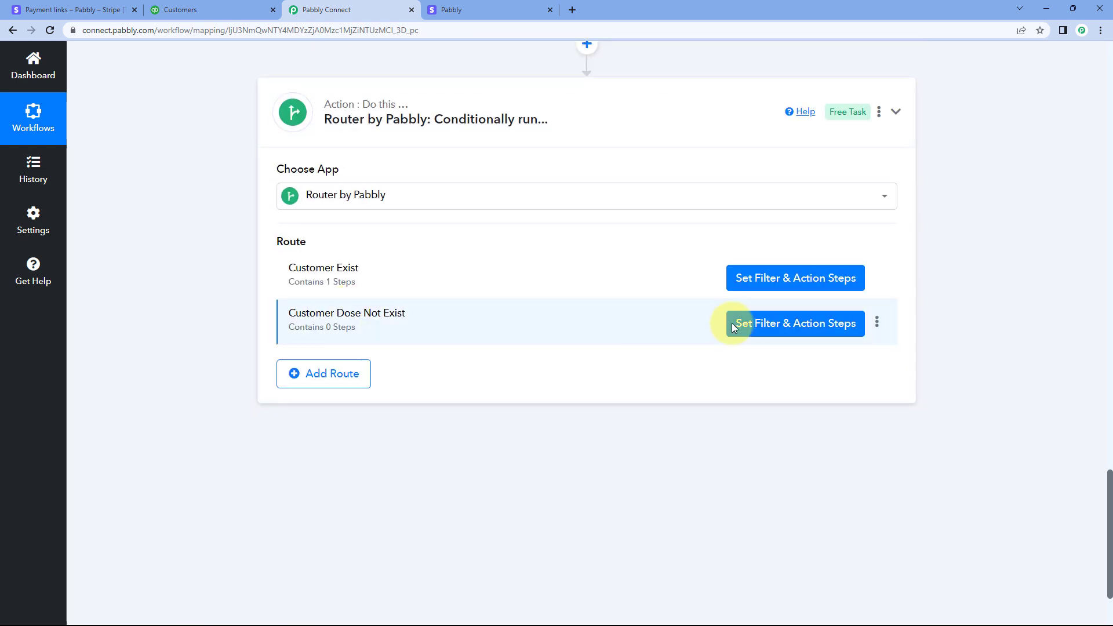
pyautogui.click(738, 323)
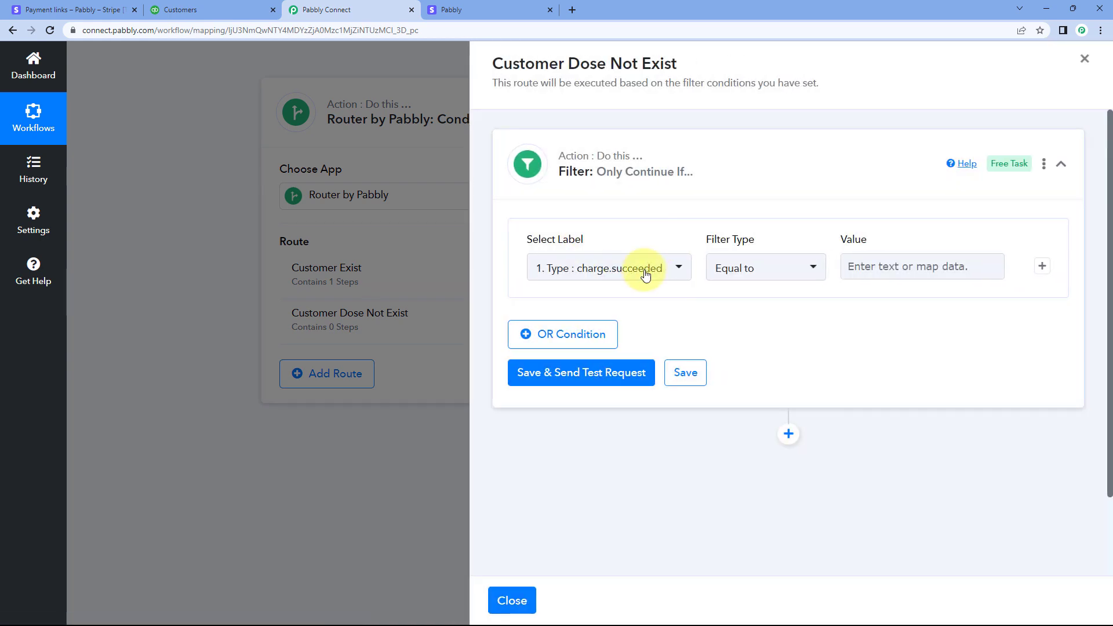
pyautogui.click(679, 272)
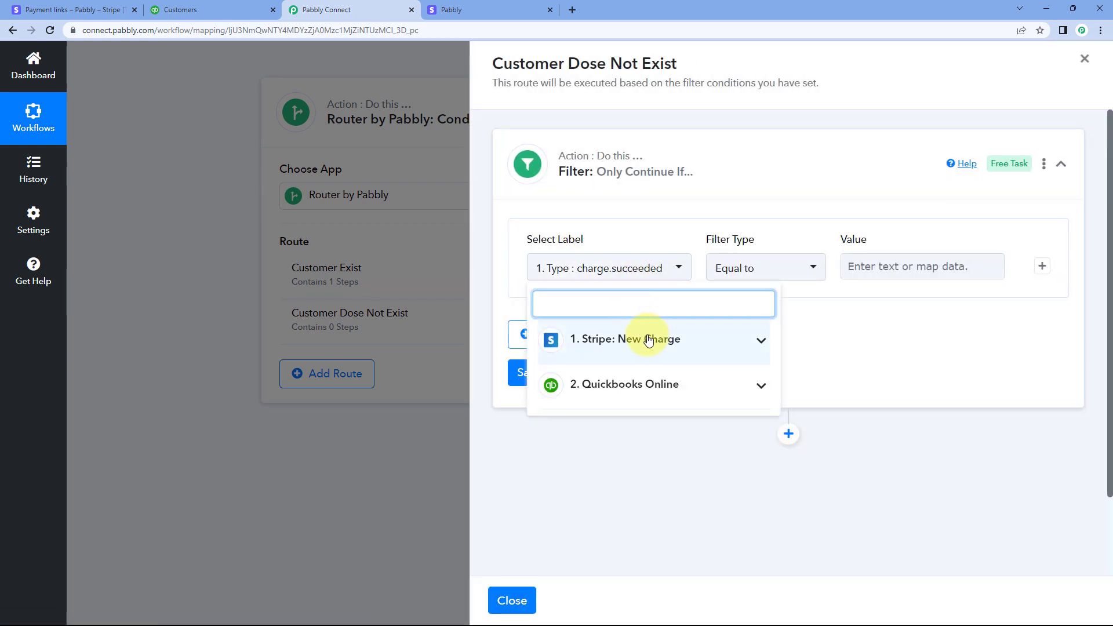
pyautogui.click(658, 277)
pyautogui.click(671, 277)
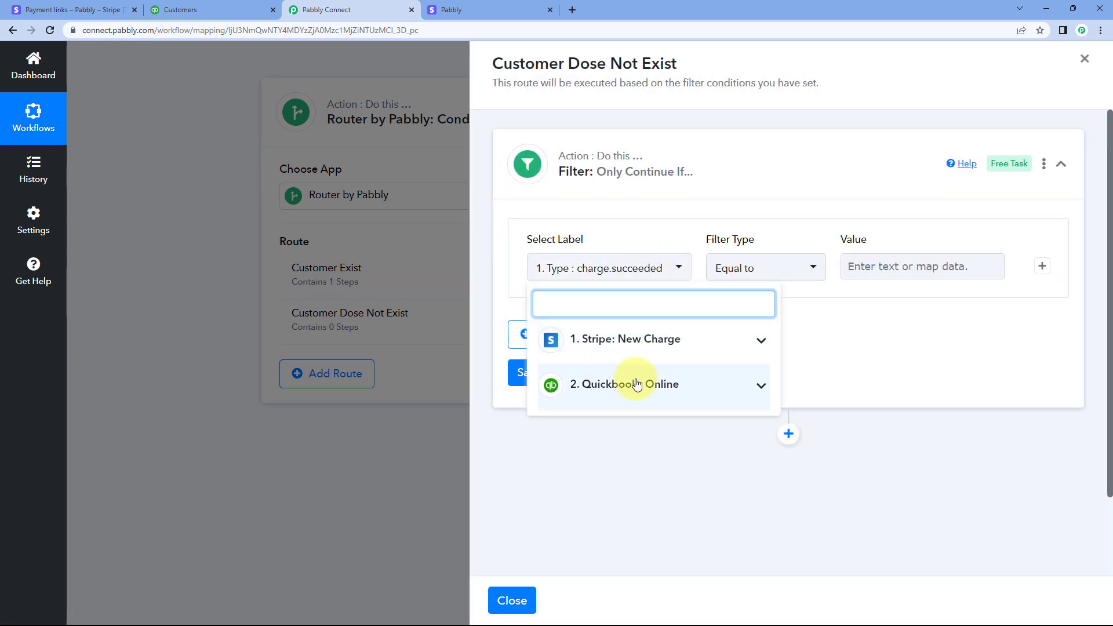
pyautogui.click(620, 388)
pyautogui.scroll(-6, 643, 399)
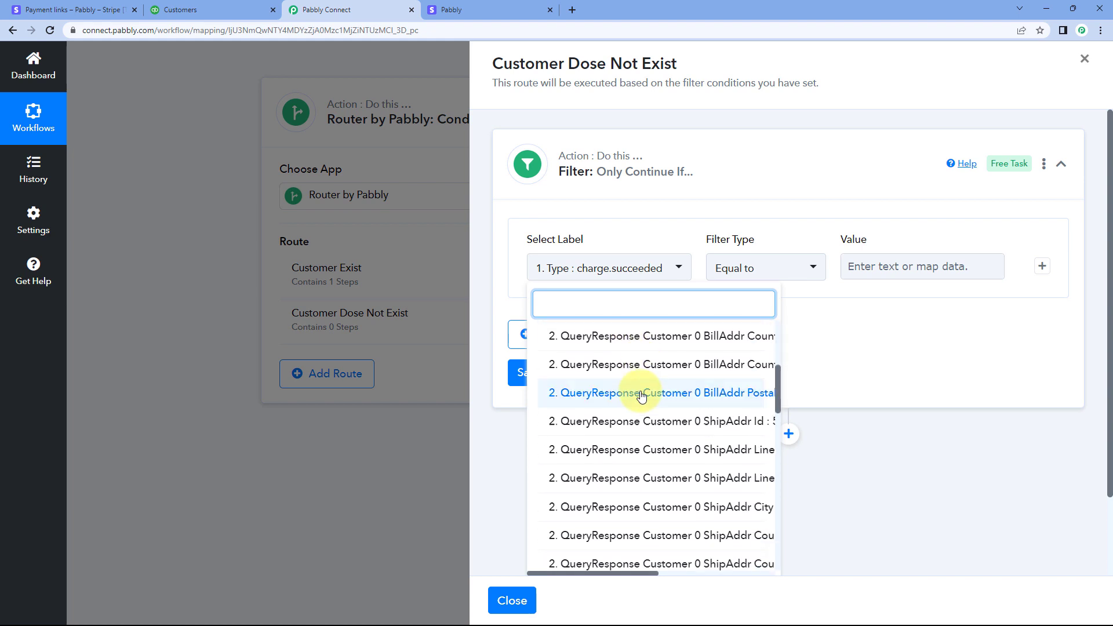
pyautogui.scroll(-6, 655, 405)
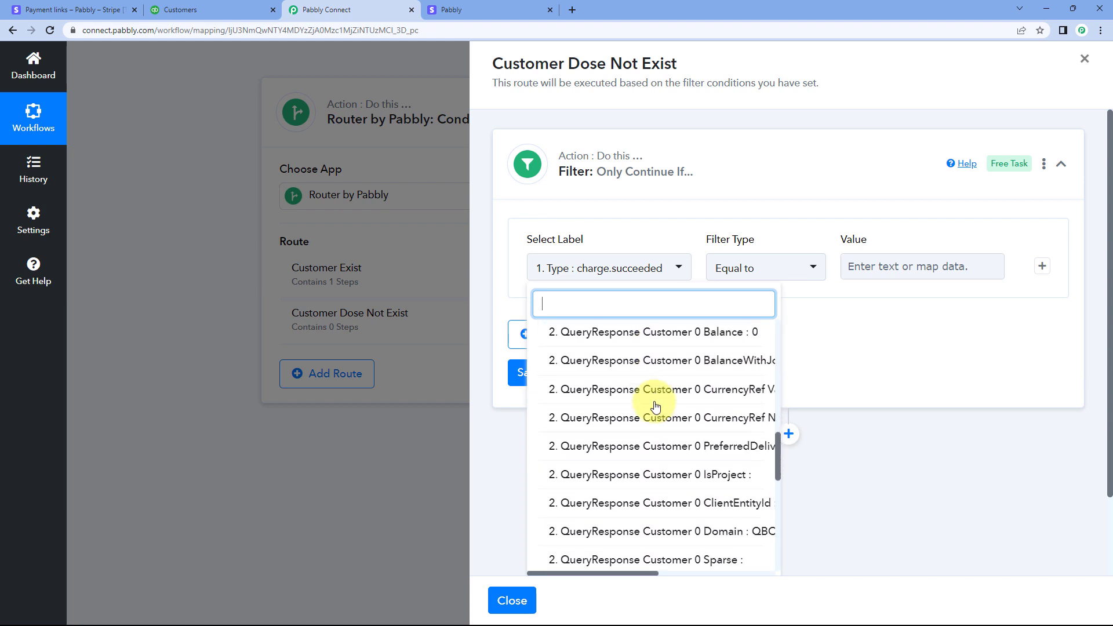
pyautogui.scroll(-1, 661, 405)
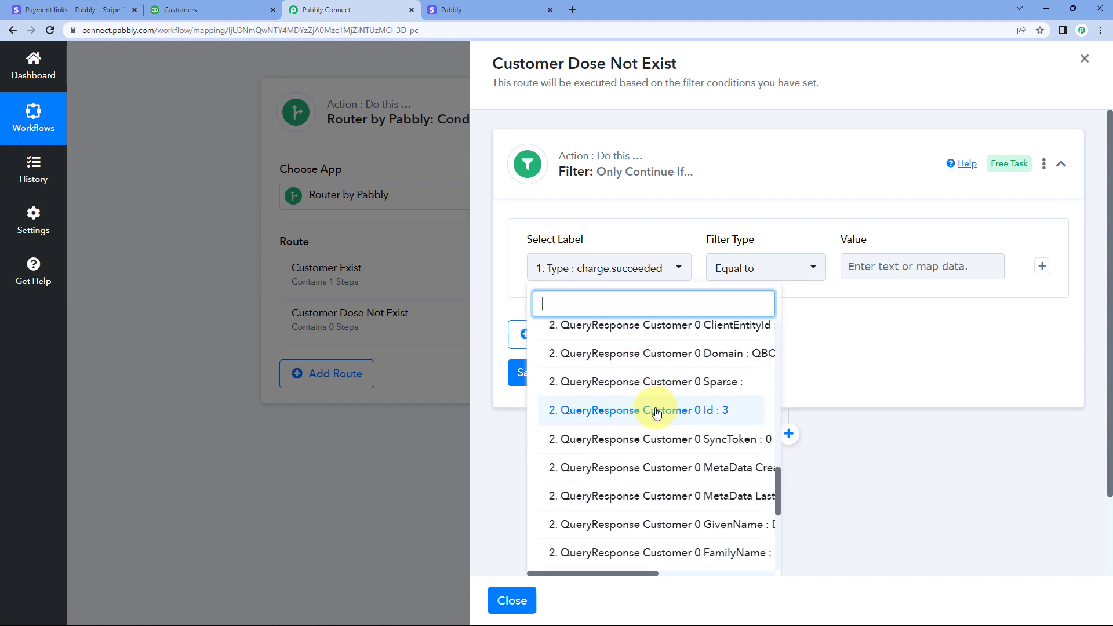
pyautogui.click(657, 411)
# Set the filter type to Does not exist, save the filter with a test request and check its response message
pyautogui.click(756, 275)
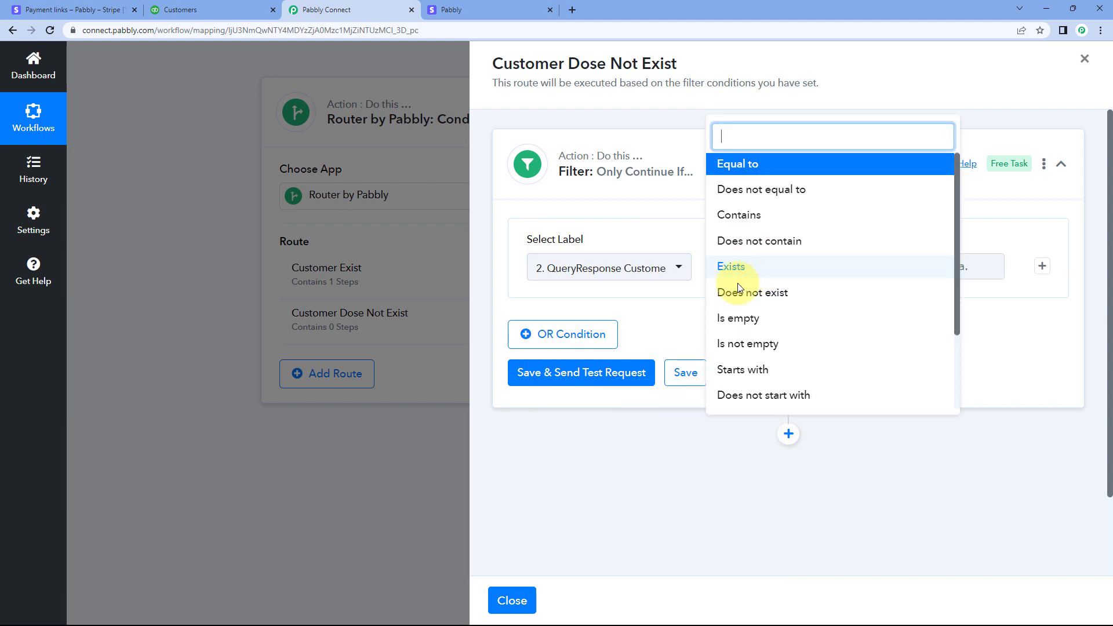
pyautogui.click(752, 295)
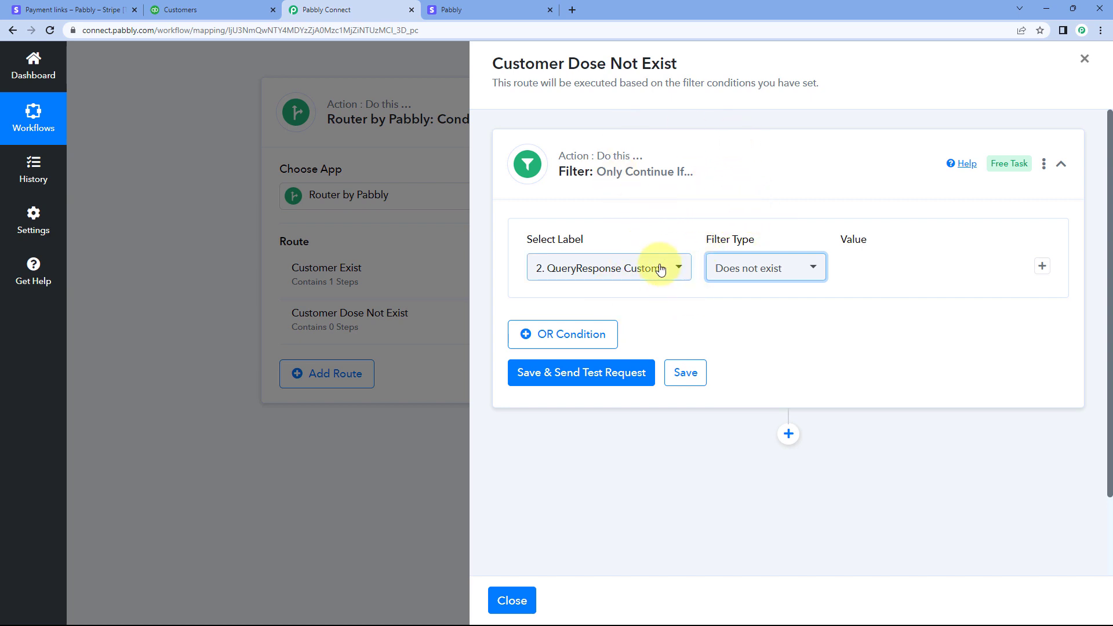
pyautogui.click(637, 372)
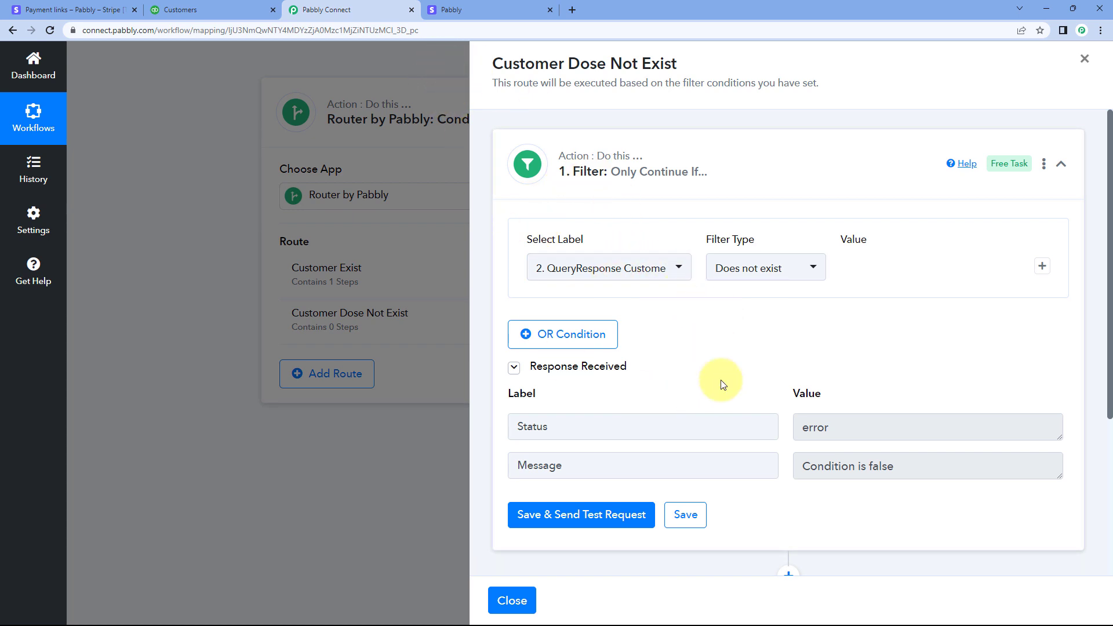
pyautogui.moveTo(904, 473); pyautogui.dragTo(790, 457)
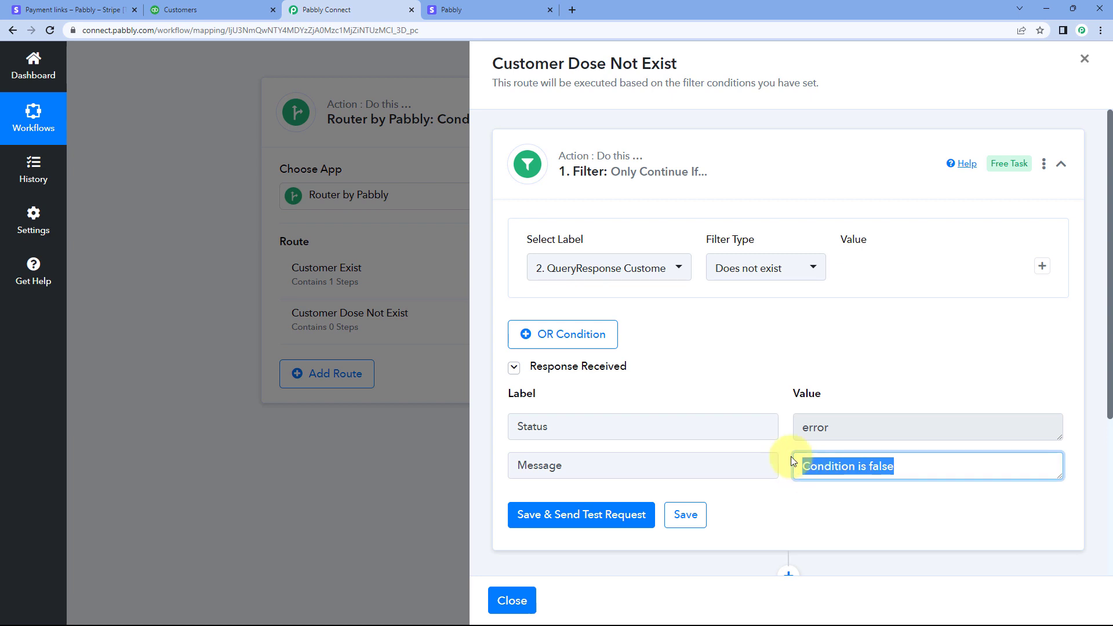
pyautogui.click(788, 449)
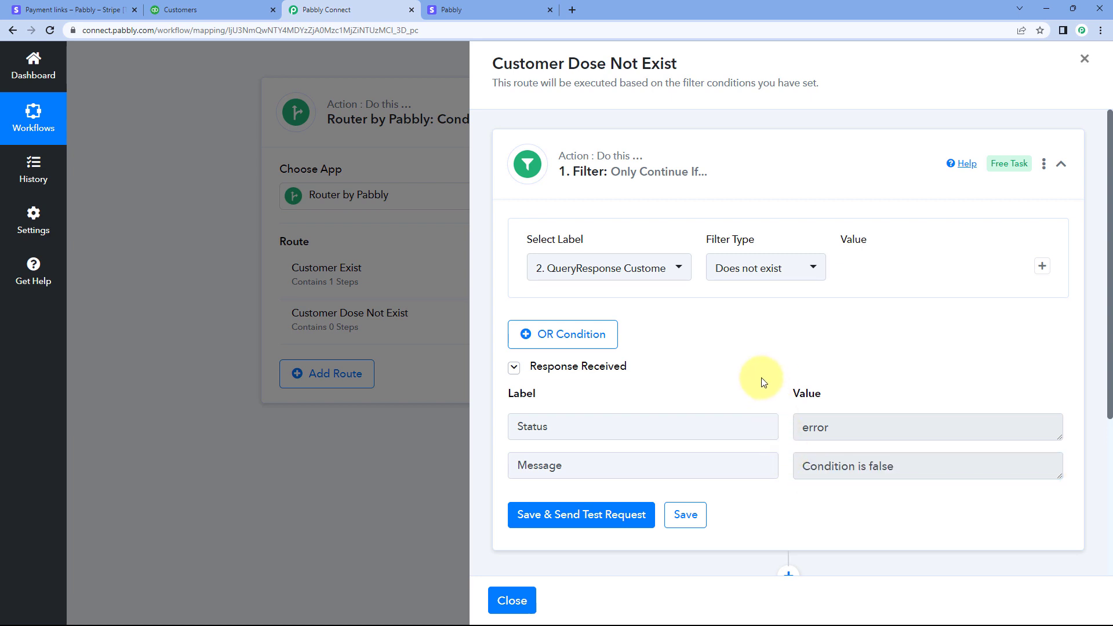
# Add an action step after the filter in this route and choose Quickbooks Online as its app
pyautogui.scroll(-2, 770, 318)
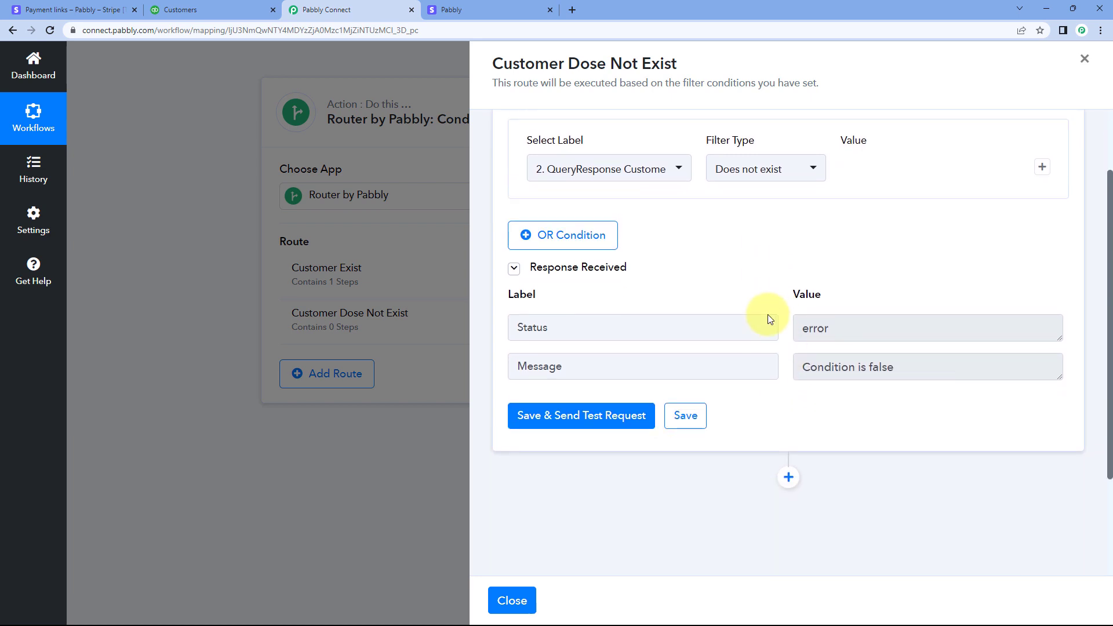
pyautogui.click(788, 460)
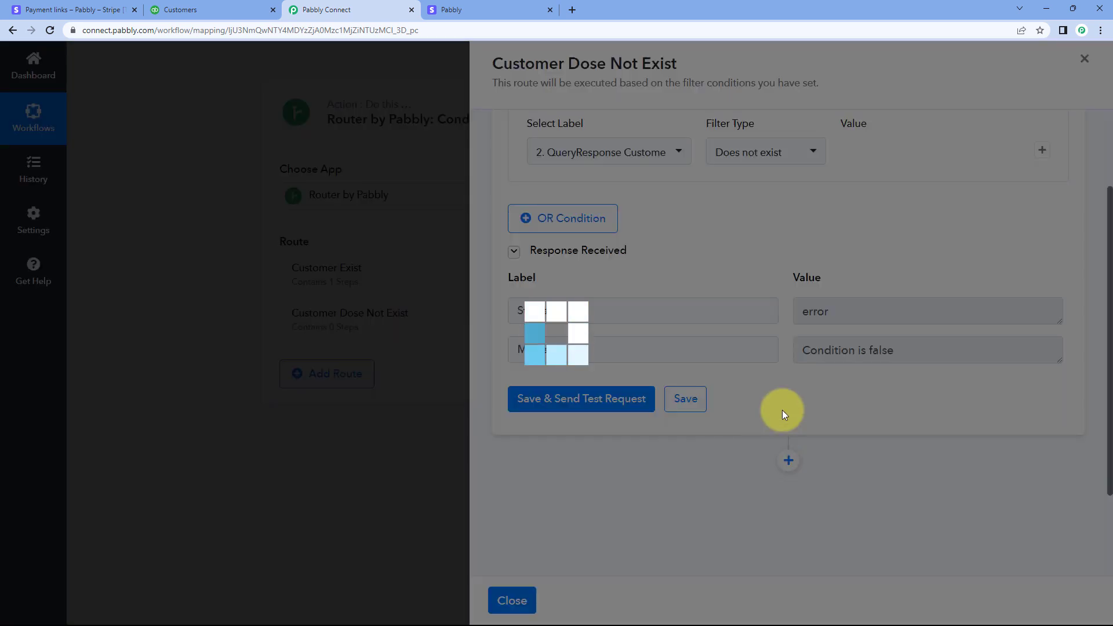
pyautogui.scroll(-1, 751, 371)
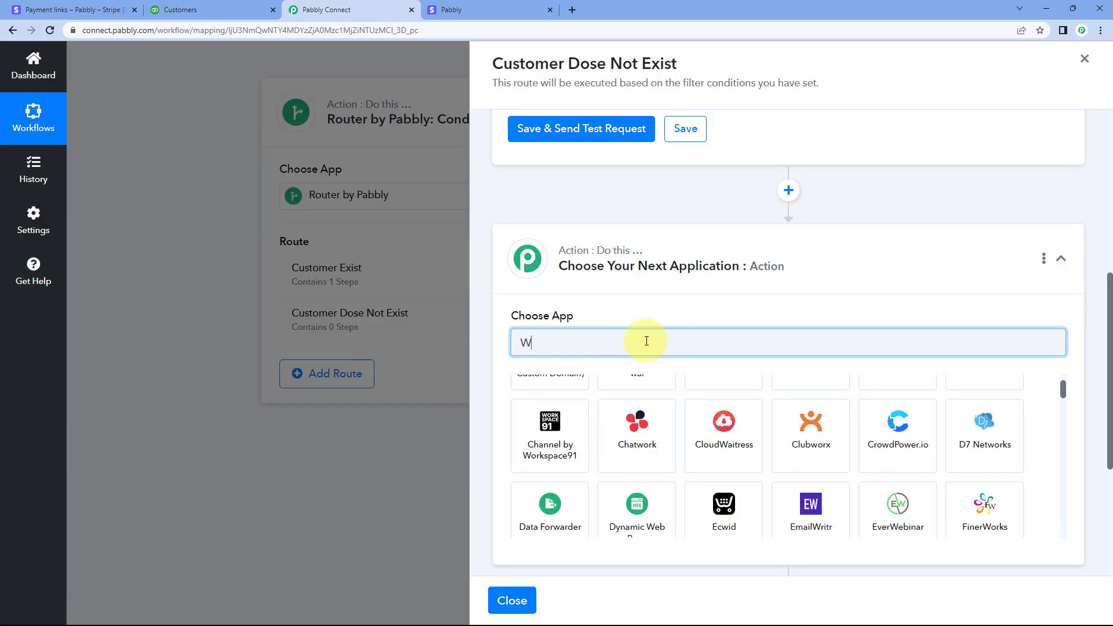
pyautogui.press('BackSpace')
pyautogui.scroll(4, 690, 226)
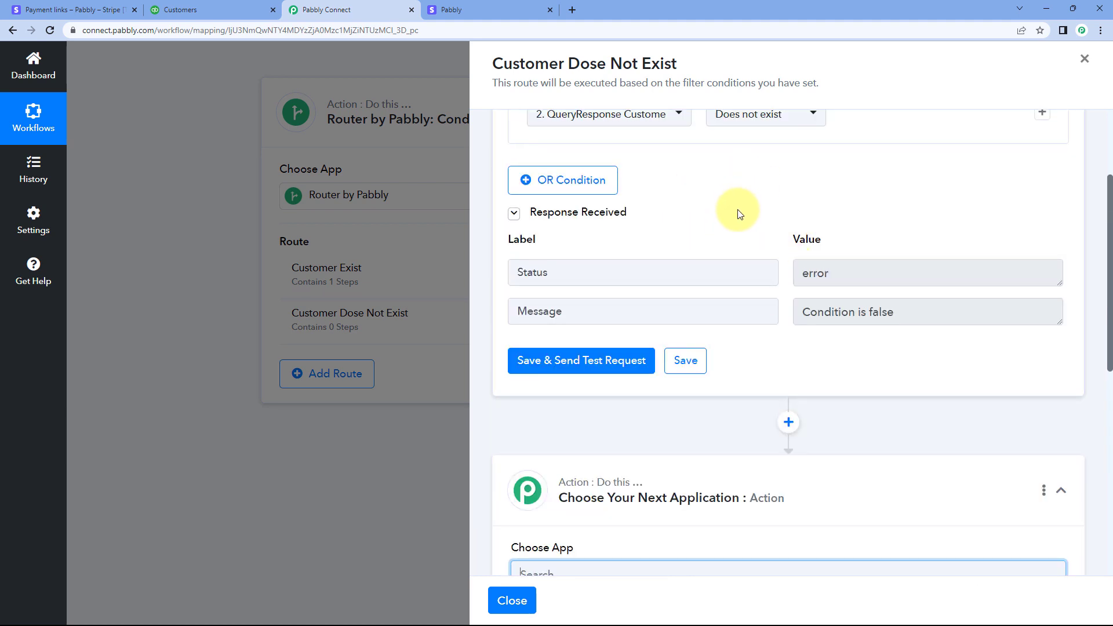
pyautogui.scroll(-5, 730, 208)
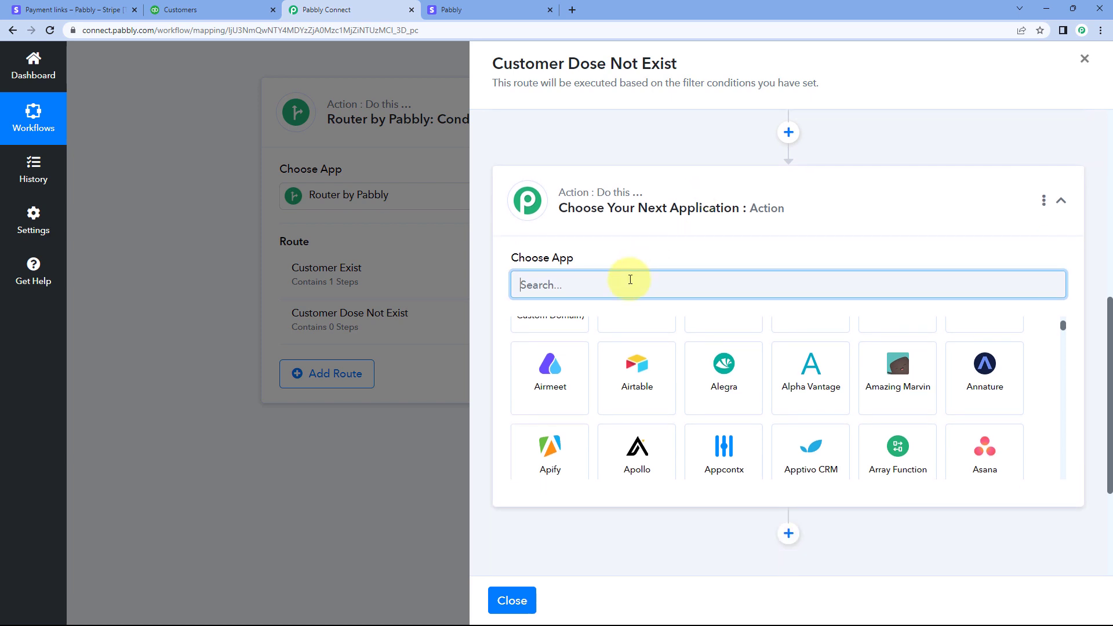
pyautogui.write('Qu')
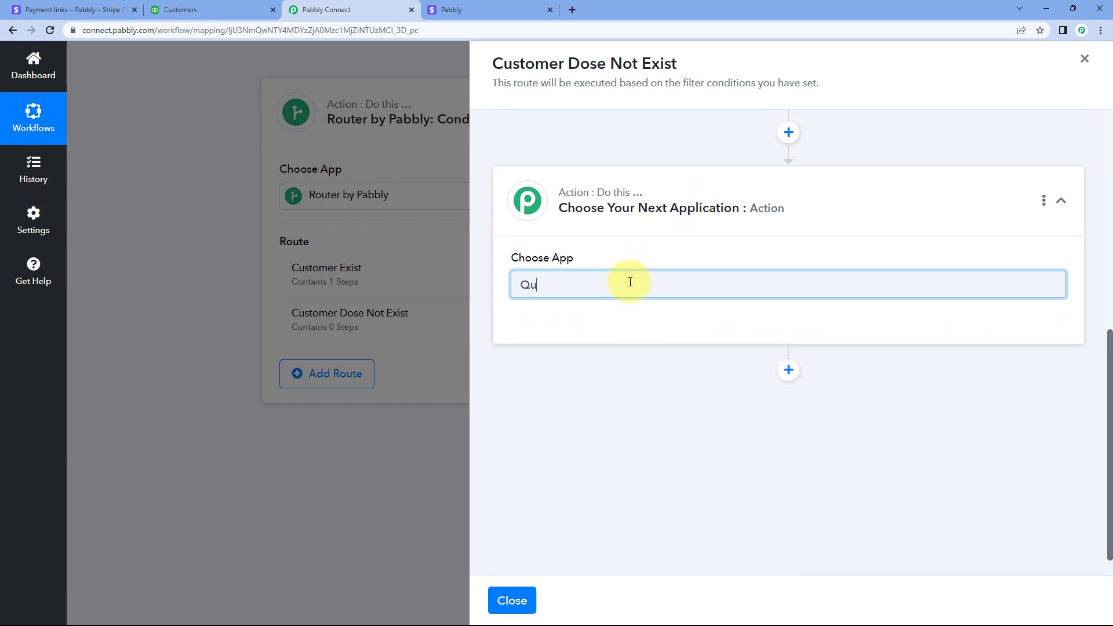
pyautogui.write('cickbooks')
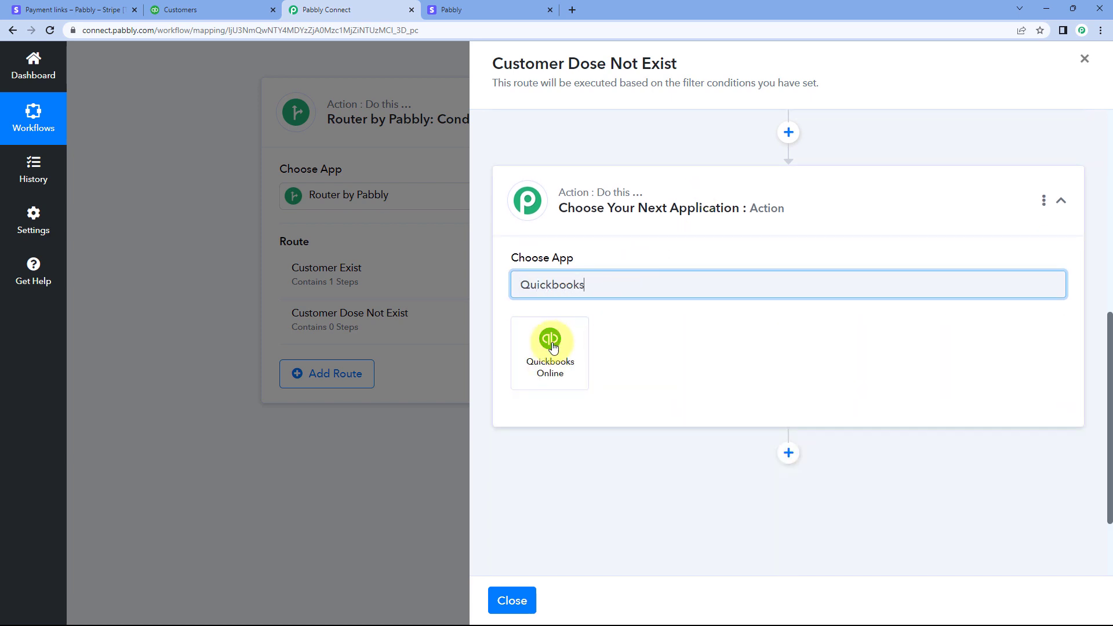
pyautogui.click(551, 343)
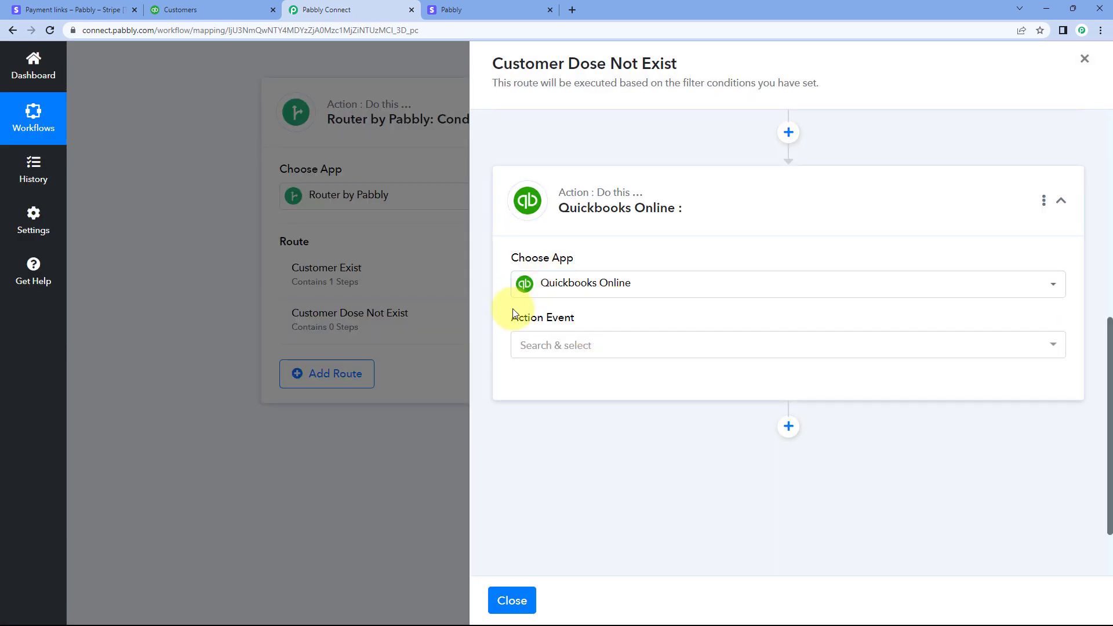
# Set the action event to Create a Customer and connect it through the existing connection Quickbooks Online #3
pyautogui.scroll(-1, 511, 304)
pyautogui.click(616, 292)
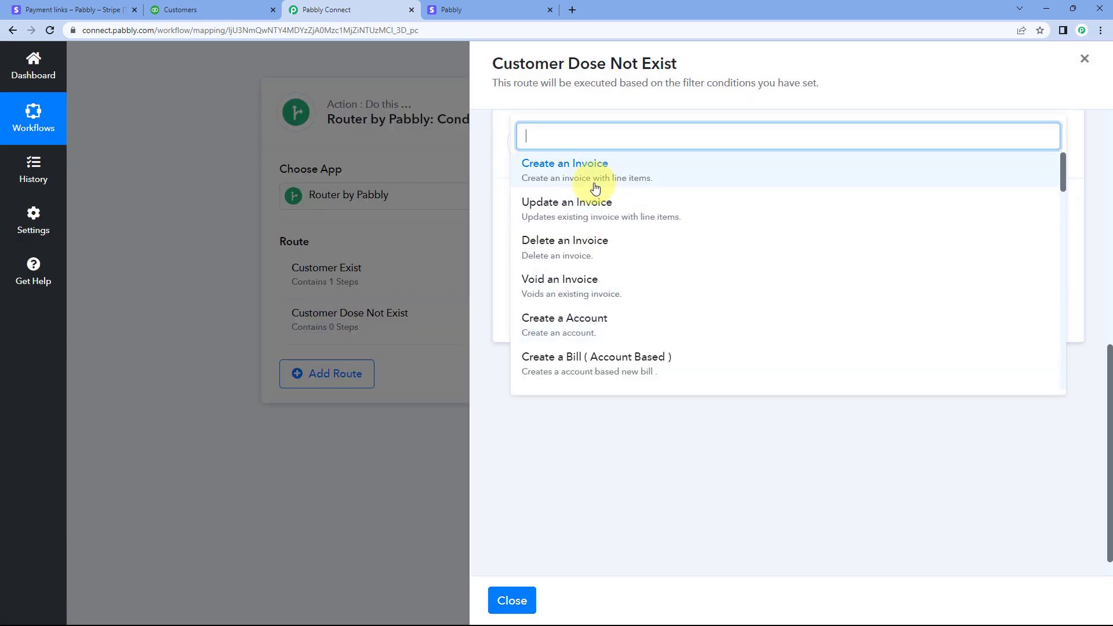
pyautogui.scroll(-2, 597, 241)
pyautogui.click(594, 281)
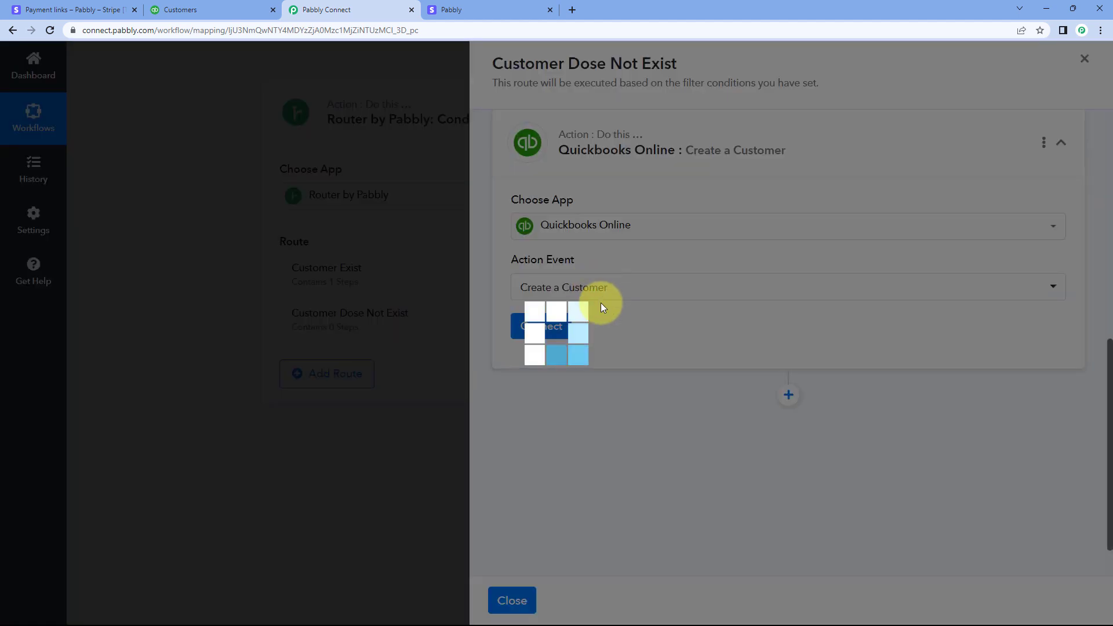
pyautogui.click(547, 325)
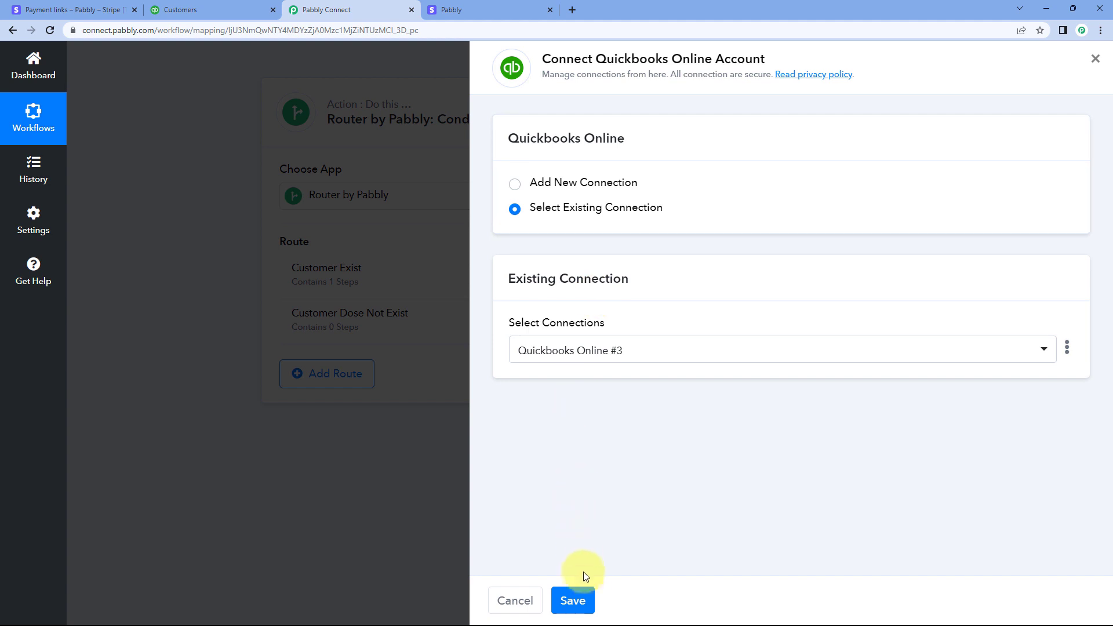
pyautogui.click(587, 598)
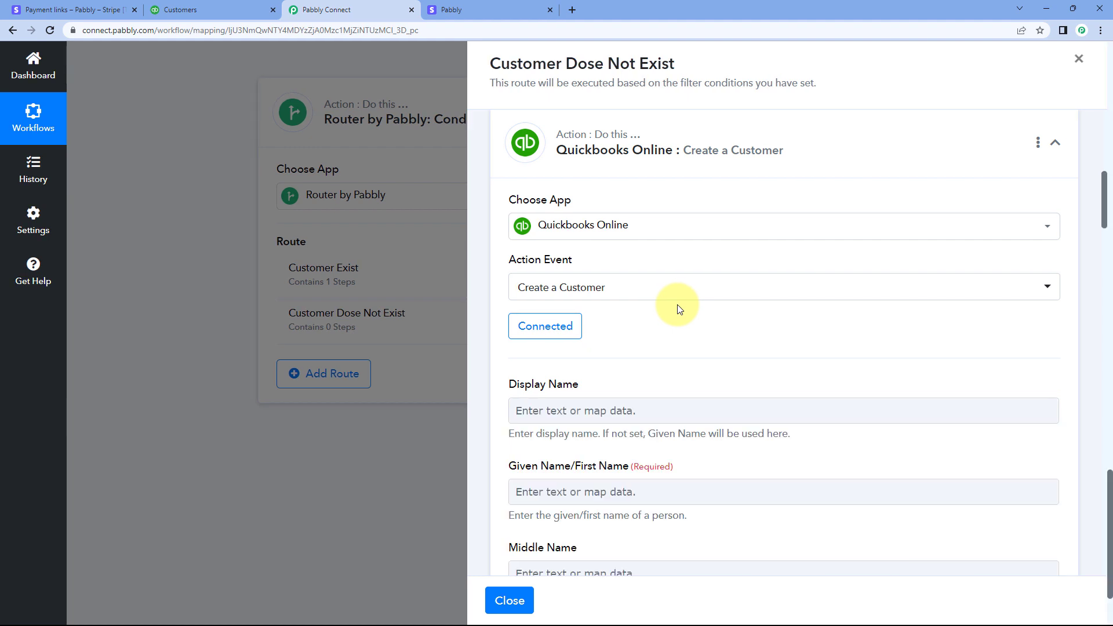
# Review the Create a Customer fields, from the display name to the email address, and glance at the Stripe payment page
pyautogui.scroll(-1, 679, 309)
pyautogui.scroll(-3, 623, 241)
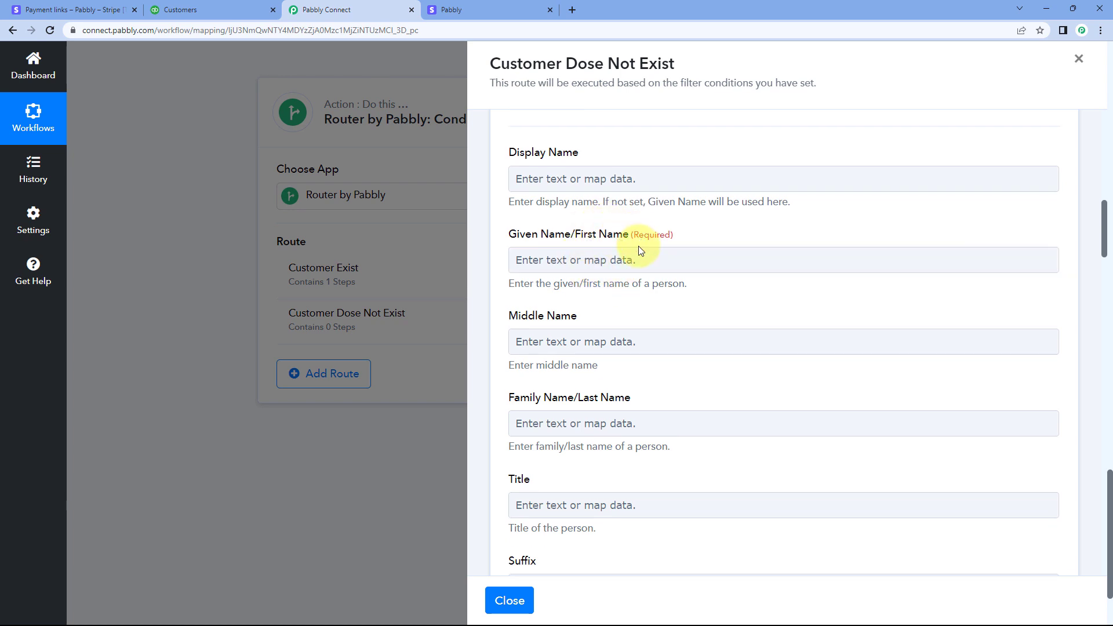
pyautogui.scroll(-1, 572, 174)
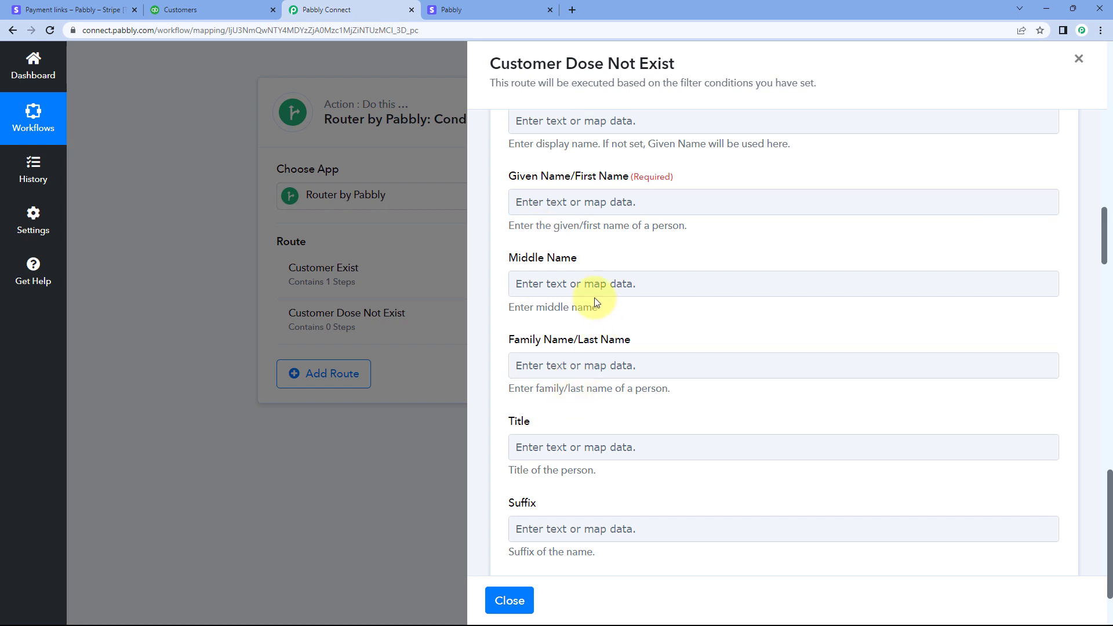
pyautogui.scroll(-4, 583, 333)
pyautogui.scroll(1, 583, 336)
pyautogui.scroll(4, 585, 327)
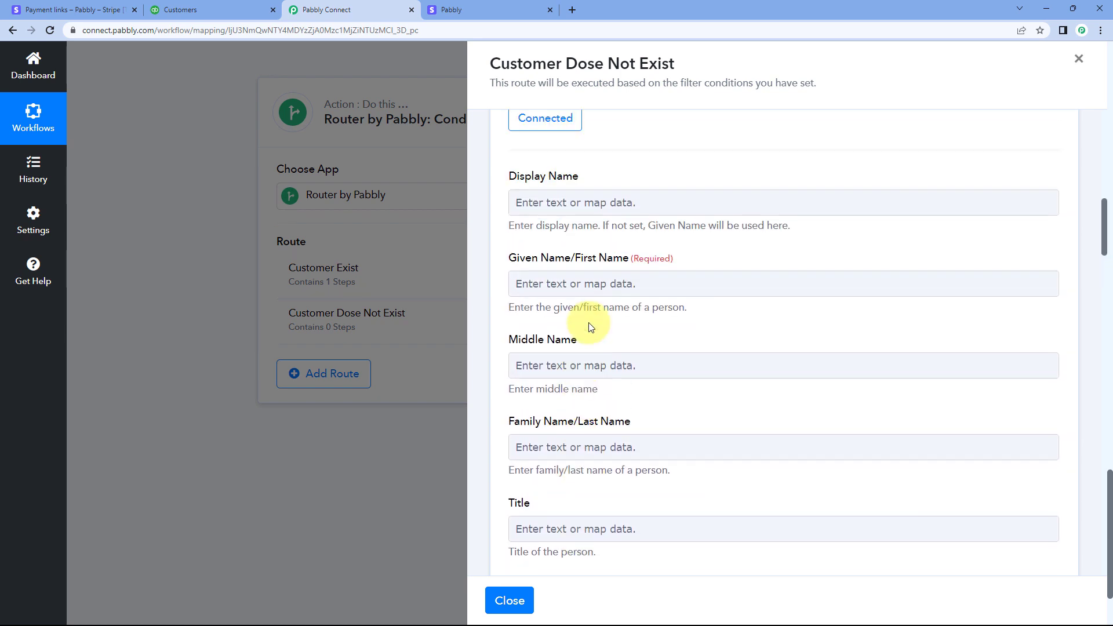
pyautogui.scroll(-8, 589, 301)
pyautogui.scroll(3, 619, 305)
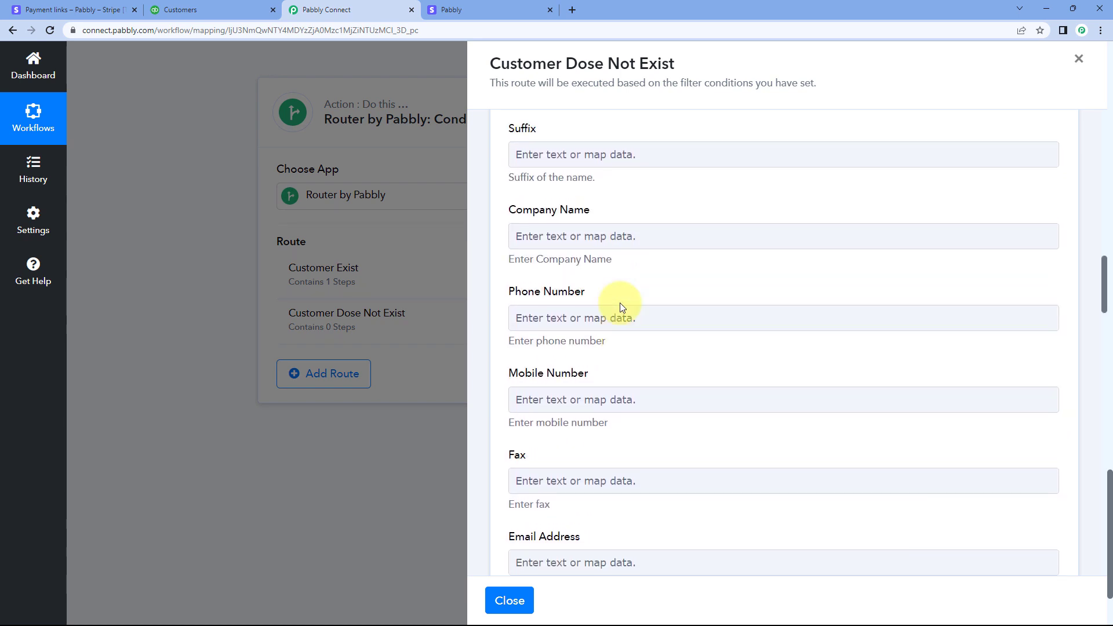
pyautogui.click(475, 10)
pyautogui.click(406, 10)
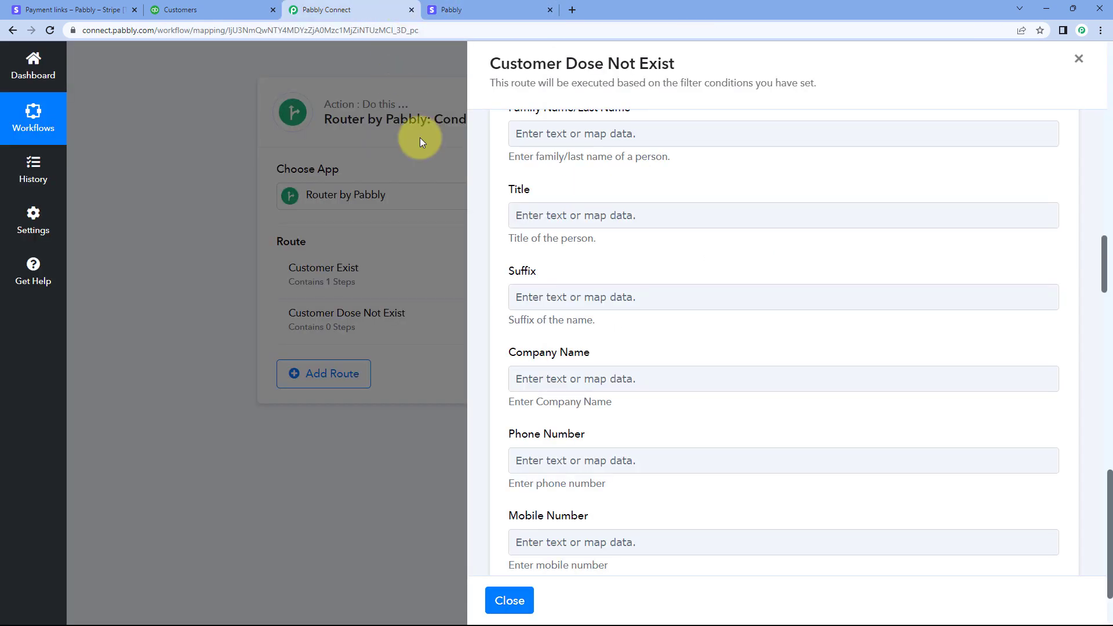
# Map the Given Name/First Name field to Data Object Shipping Name from the Stripe New Charge step
pyautogui.scroll(4, 510, 192)
pyautogui.click(568, 212)
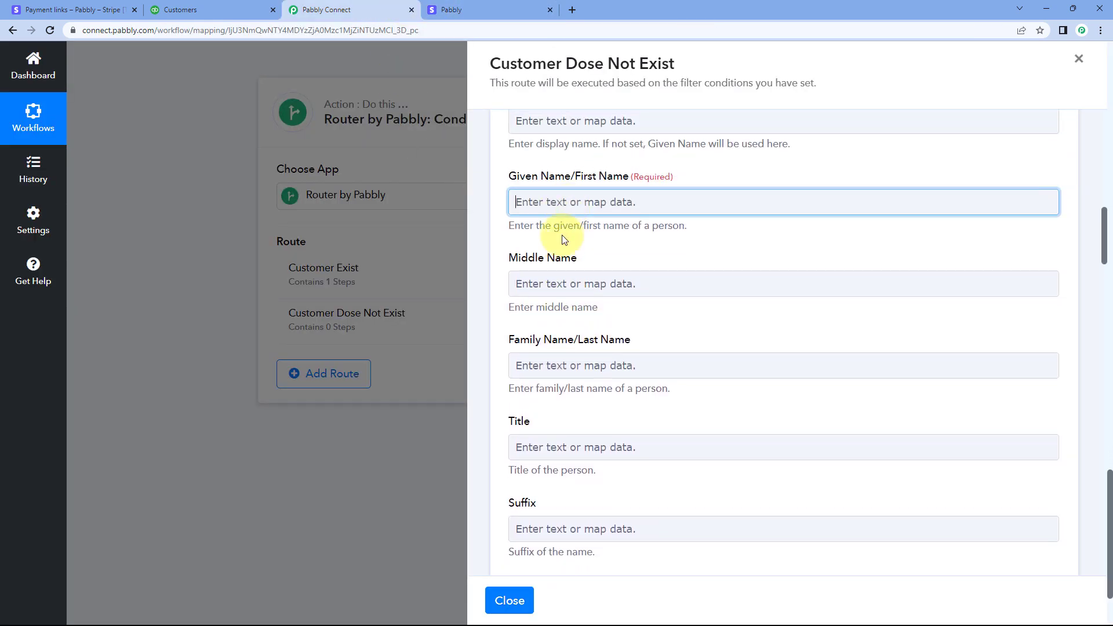
pyautogui.click(561, 294)
pyautogui.scroll(-2, 585, 365)
pyautogui.scroll(-6, 593, 372)
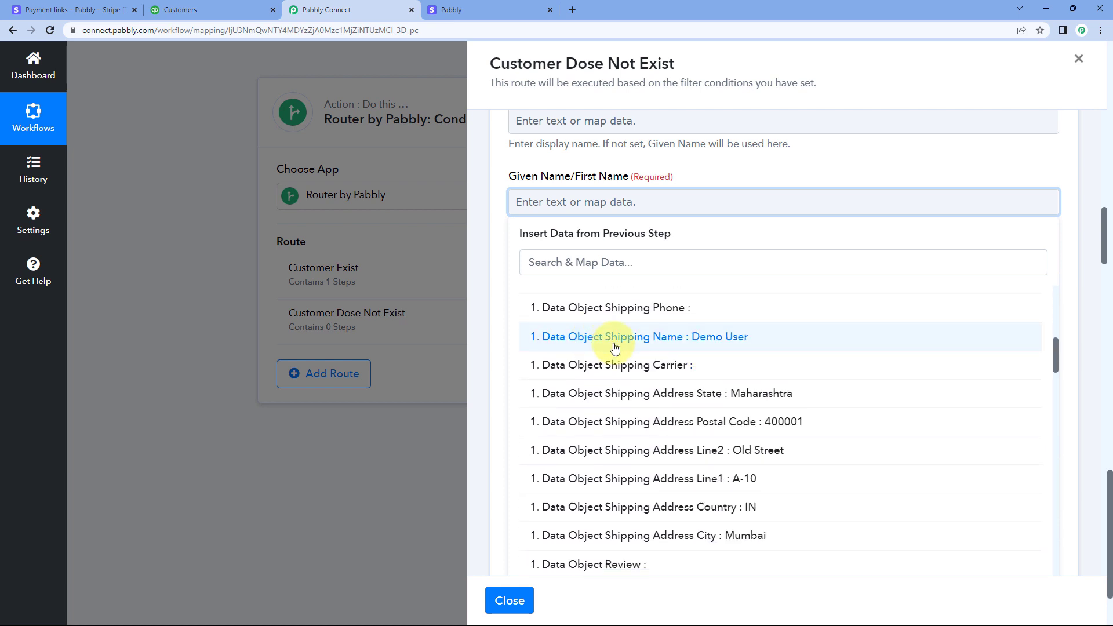
pyautogui.click(614, 346)
pyautogui.click(502, 204)
# Map the Email Address field to Data Object Billing Details Email from the Stripe New Charge step
pyautogui.scroll(-3, 515, 209)
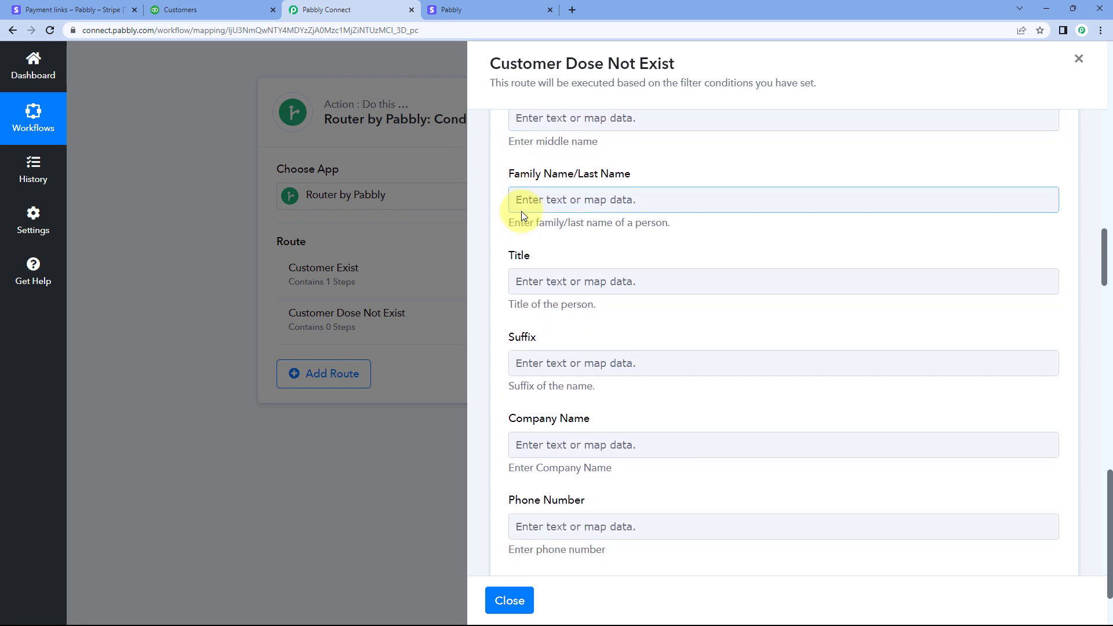
pyautogui.scroll(-2, 520, 213)
pyautogui.scroll(-3, 520, 214)
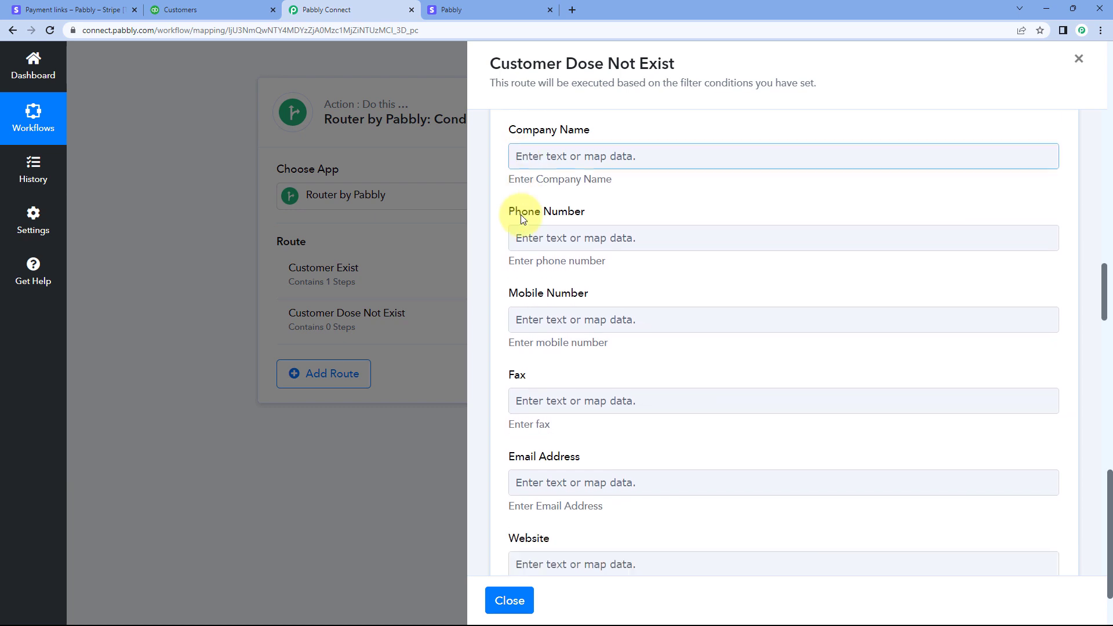
pyautogui.scroll(-1, 520, 215)
pyautogui.scroll(-1, 534, 242)
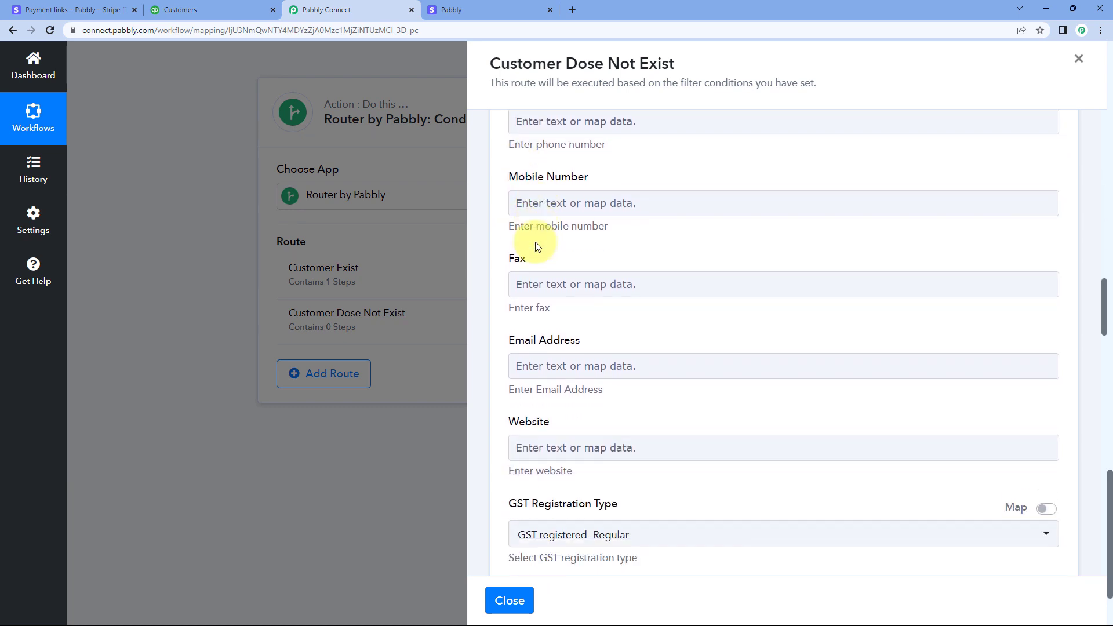
pyautogui.scroll(-1, 530, 289)
pyautogui.click(551, 307)
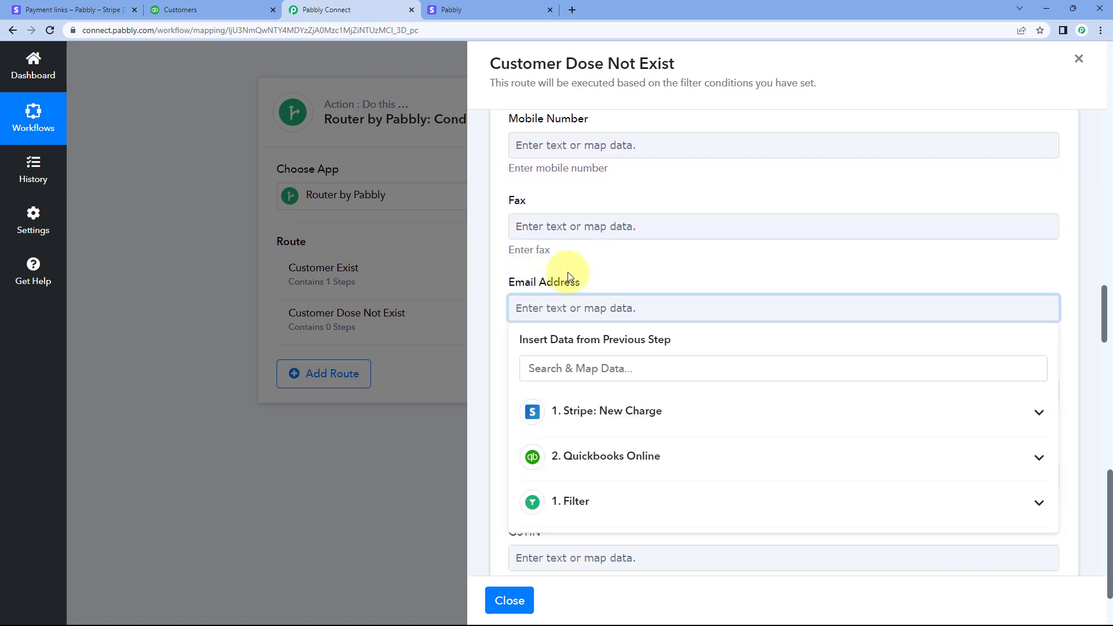
pyautogui.scroll(-2, 568, 272)
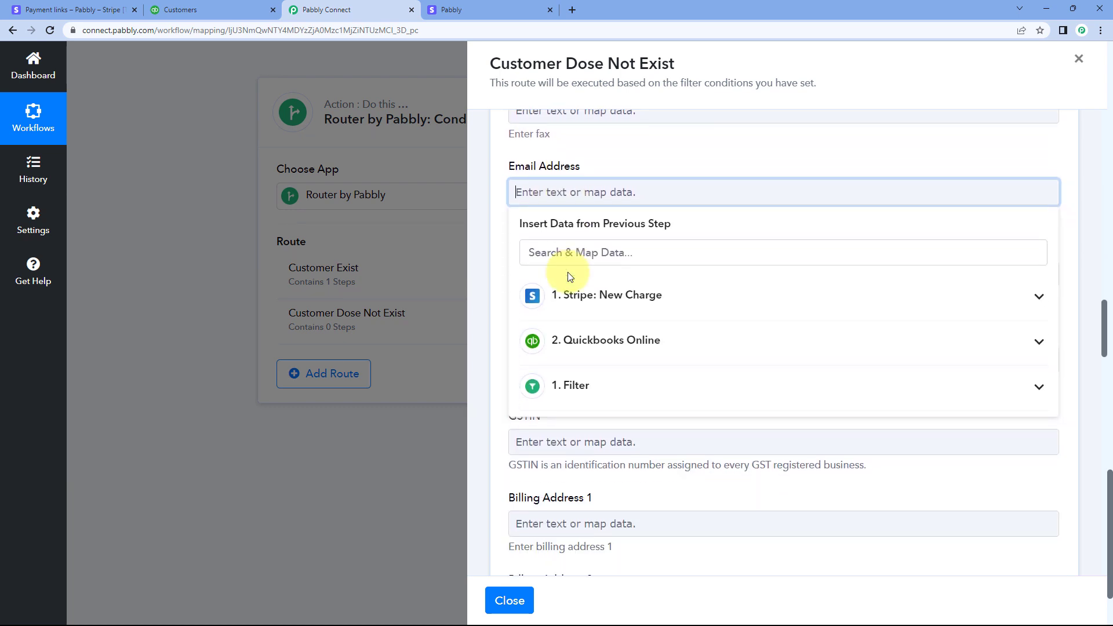
pyautogui.click(626, 310)
pyautogui.scroll(-15, 635, 347)
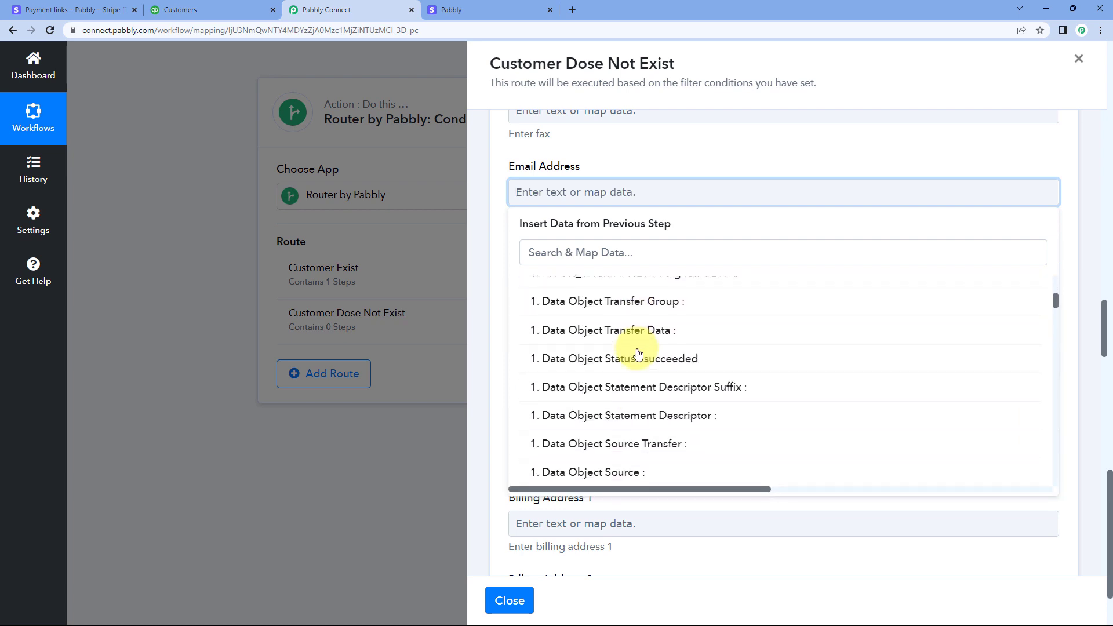
pyautogui.scroll(-15, 637, 355)
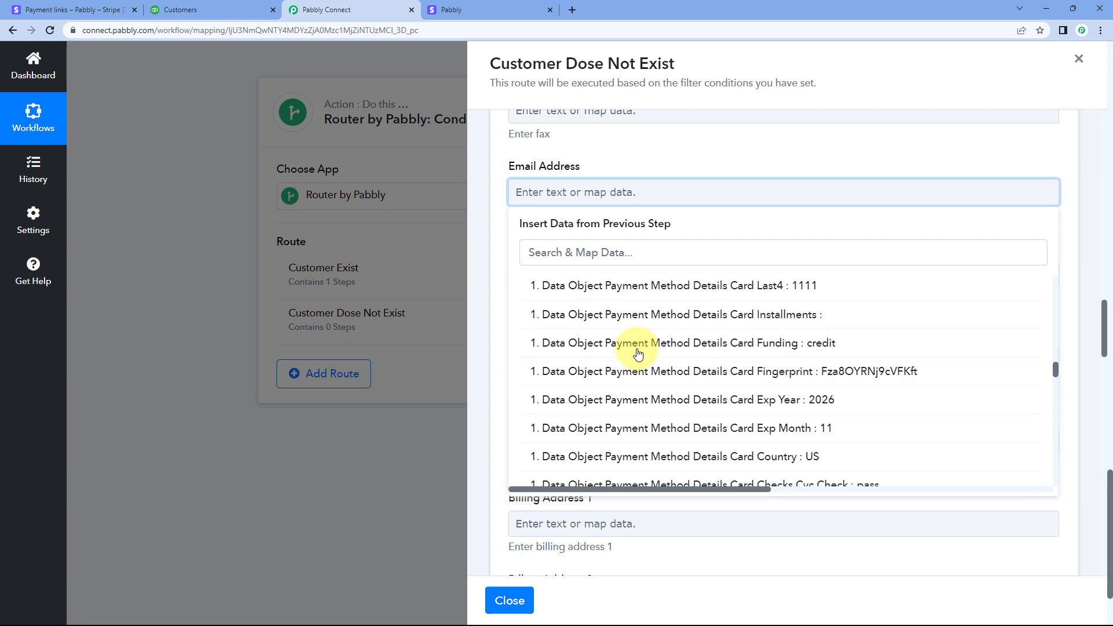
pyautogui.scroll(-15, 638, 354)
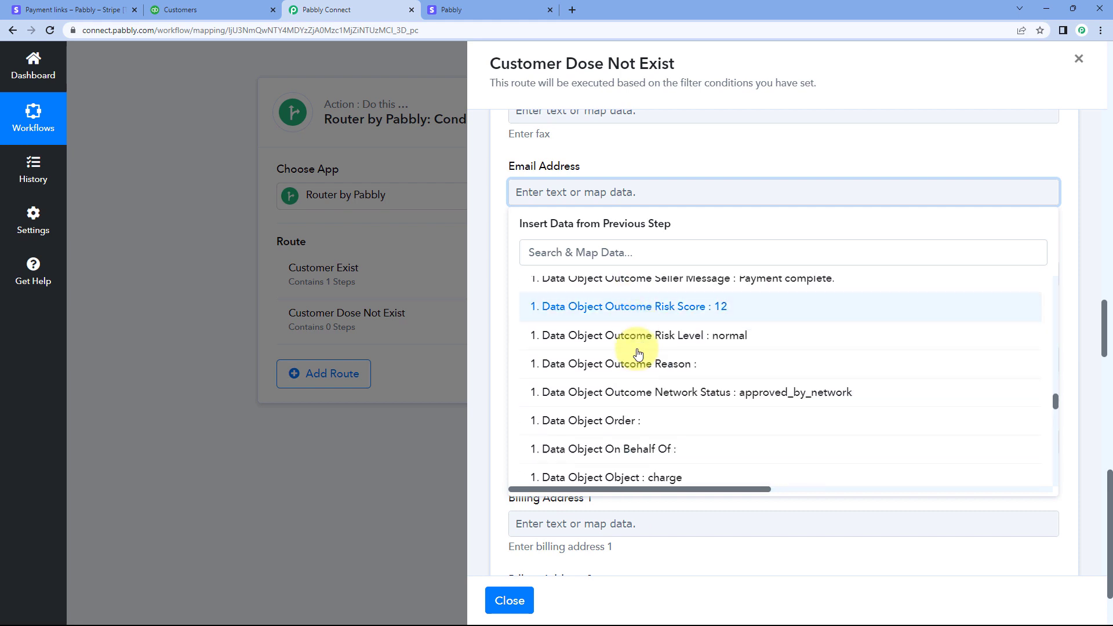
pyautogui.scroll(-12, 637, 354)
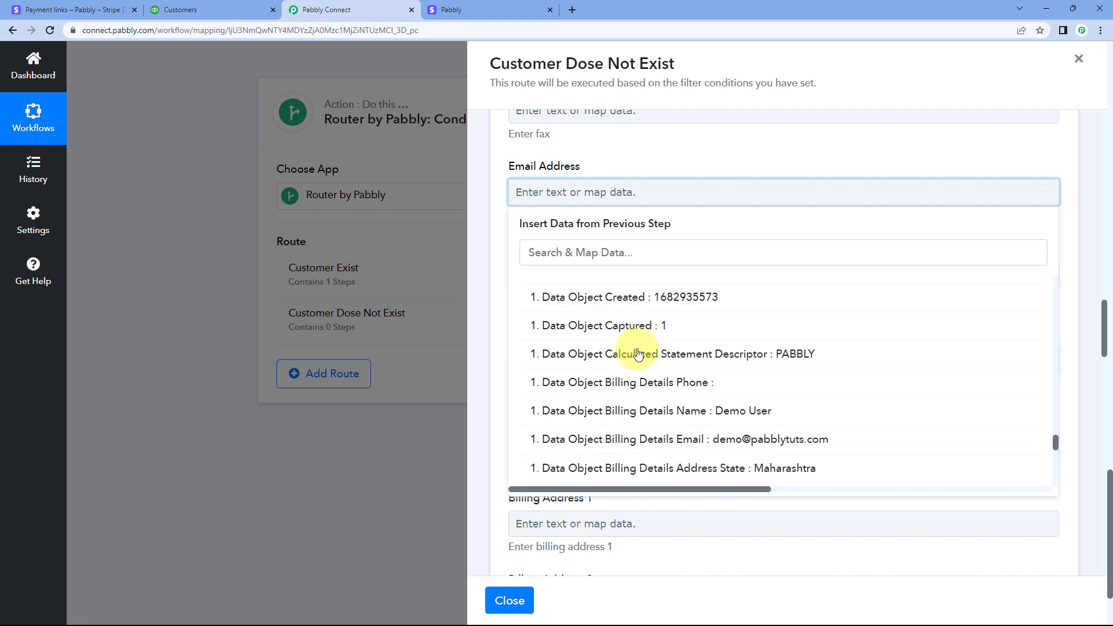
pyautogui.click(658, 335)
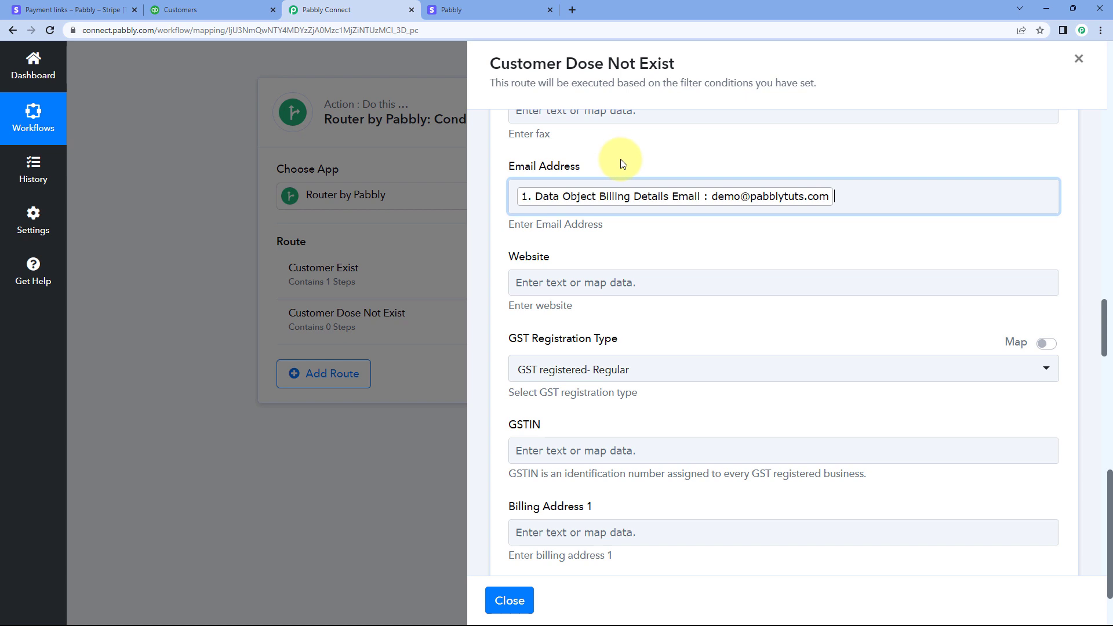
# Map the Billing Address 1 field to Data Object Shipping Address Line1 from the Stripe New Charge step
pyautogui.scroll(-4, 615, 168)
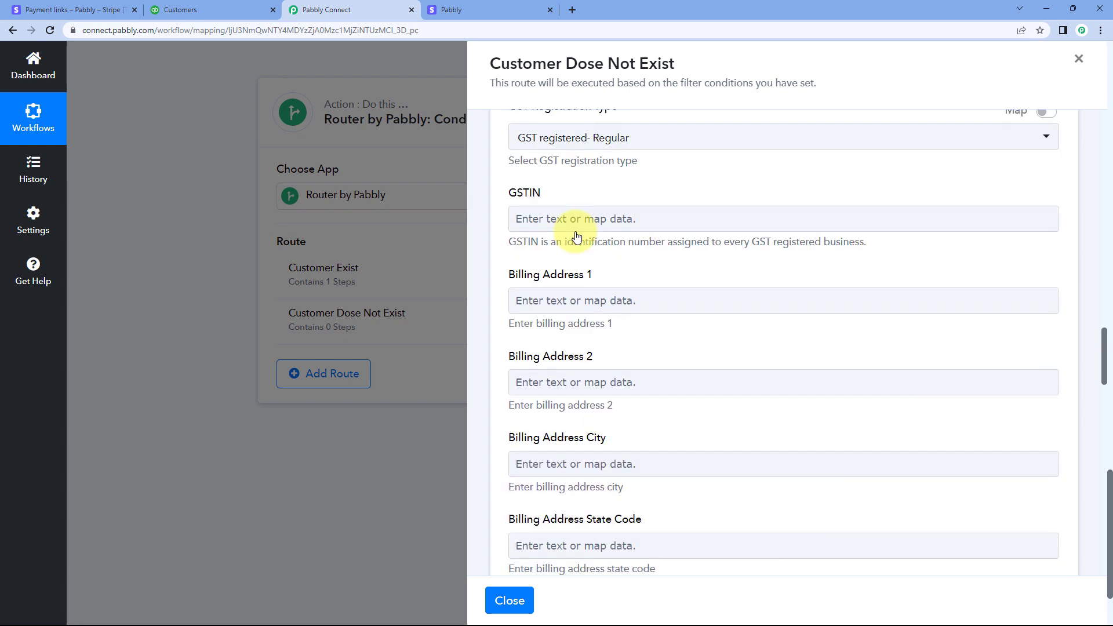
pyautogui.scroll(-2, 576, 236)
pyautogui.click(594, 185)
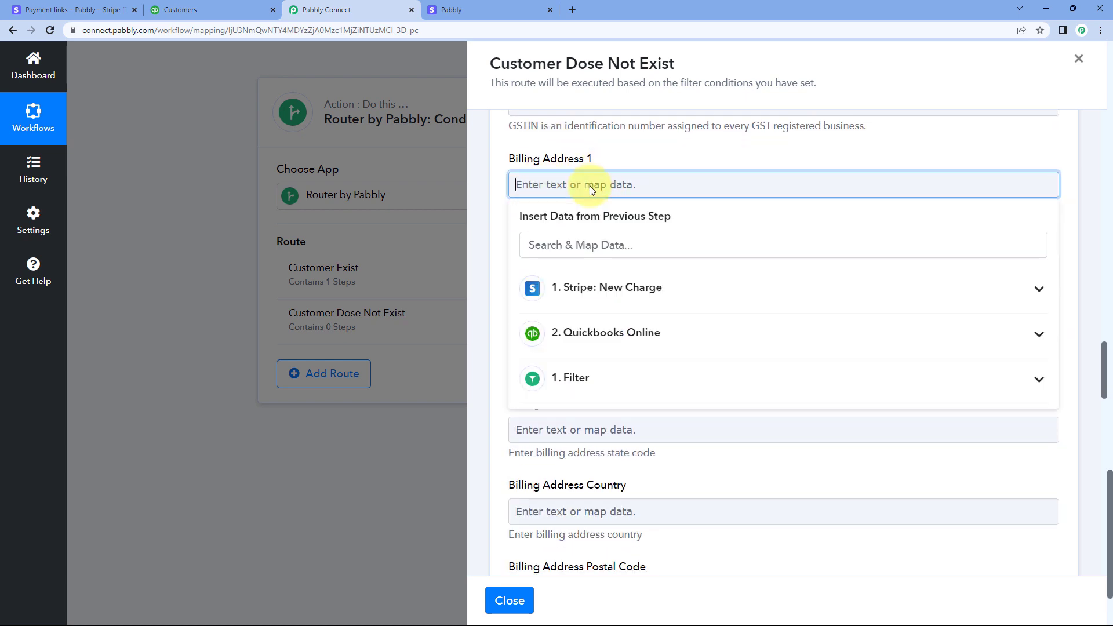
pyautogui.click(596, 284)
pyautogui.scroll(-5, 603, 350)
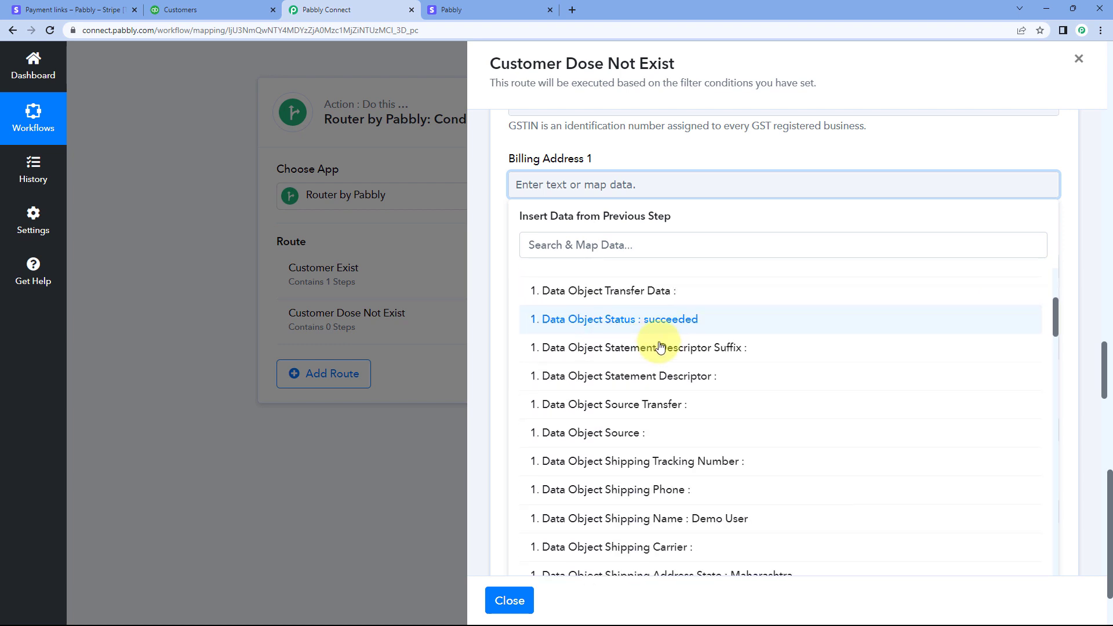
pyautogui.scroll(-3, 660, 346)
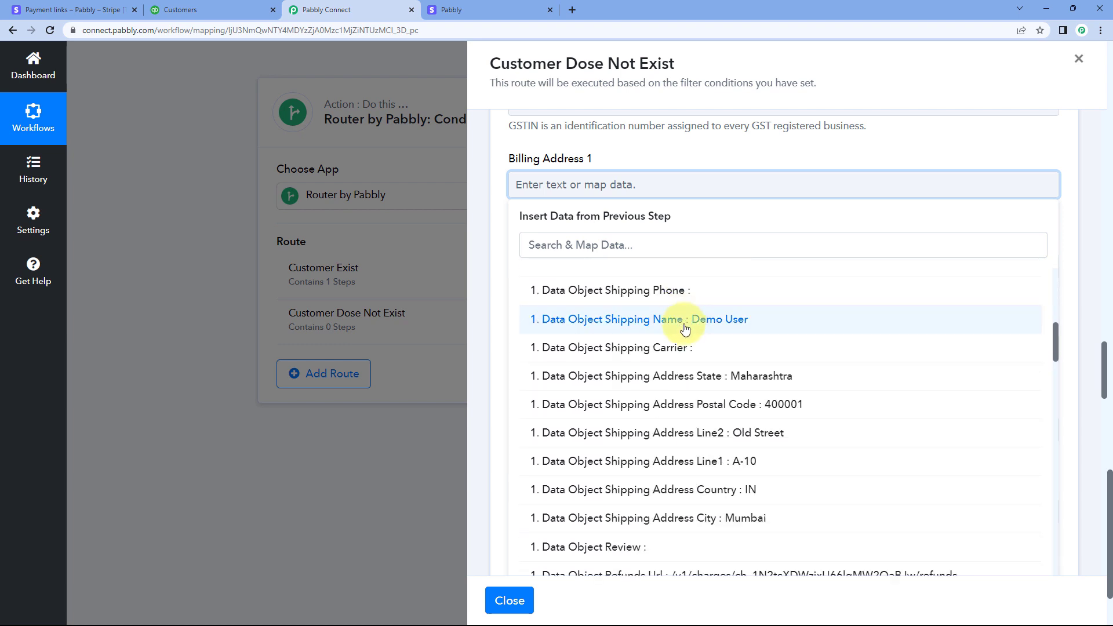
pyautogui.scroll(-2, 667, 348)
pyautogui.click(678, 404)
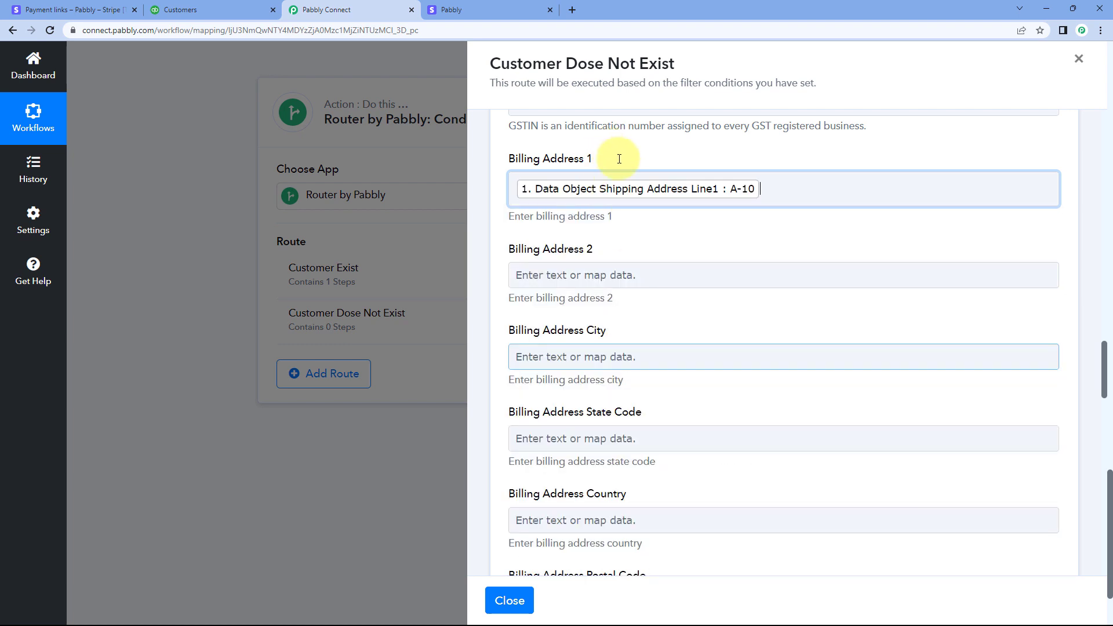
pyautogui.click(595, 151)
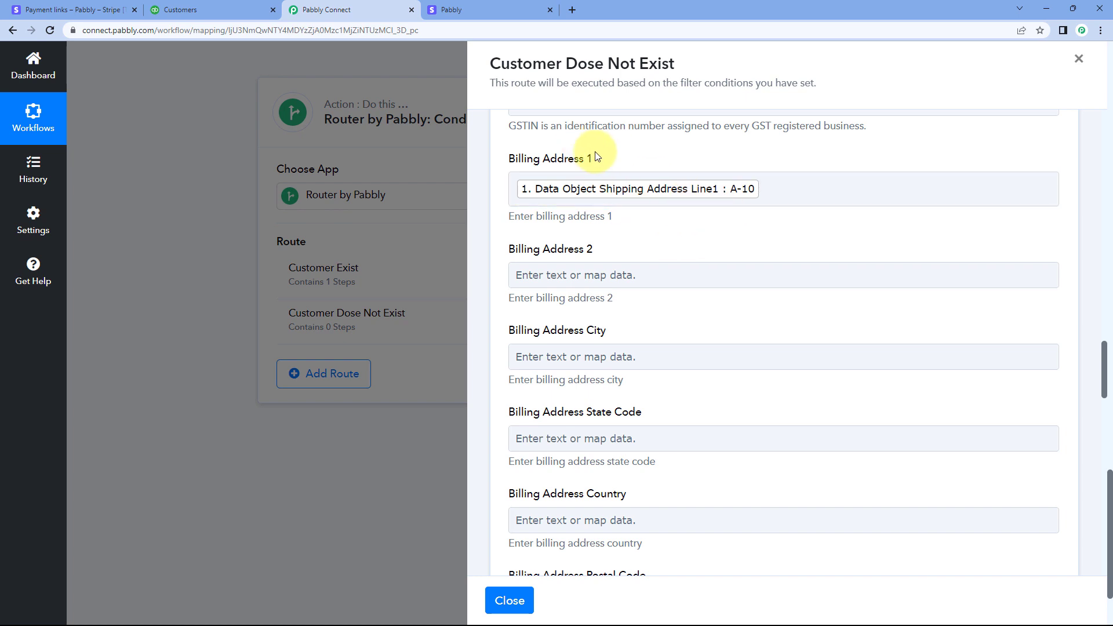
# Map the Billing Address 2 field to Data Object Shipping Address Line2 from the Stripe New Charge step
pyautogui.scroll(-1, 556, 209)
pyautogui.click(579, 220)
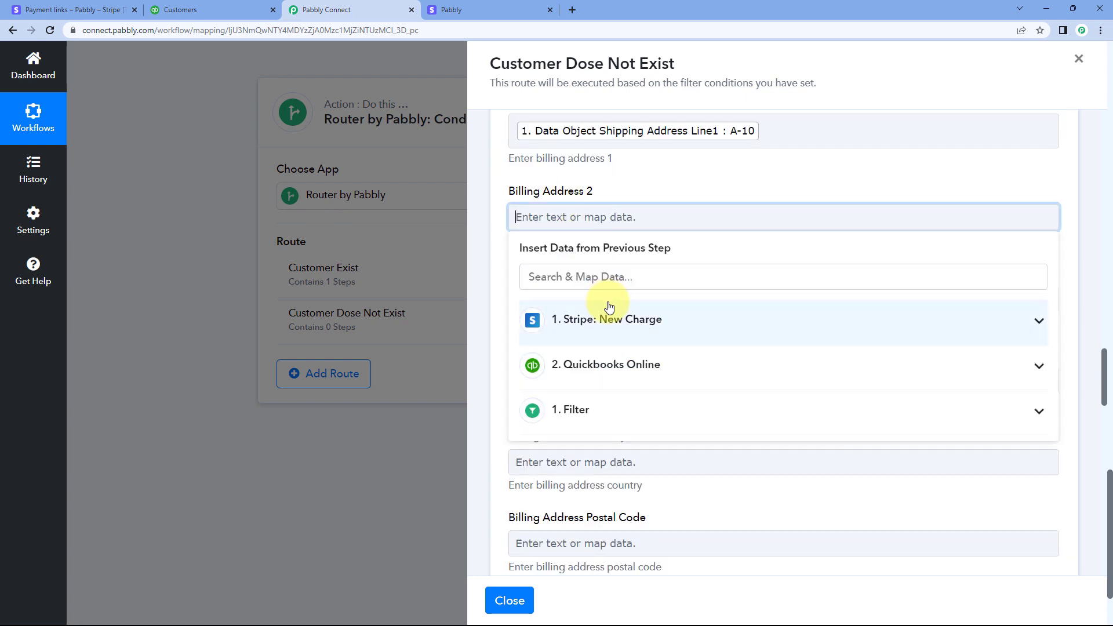
pyautogui.click(637, 320)
pyautogui.scroll(-2, 609, 376)
pyautogui.scroll(-15, 608, 377)
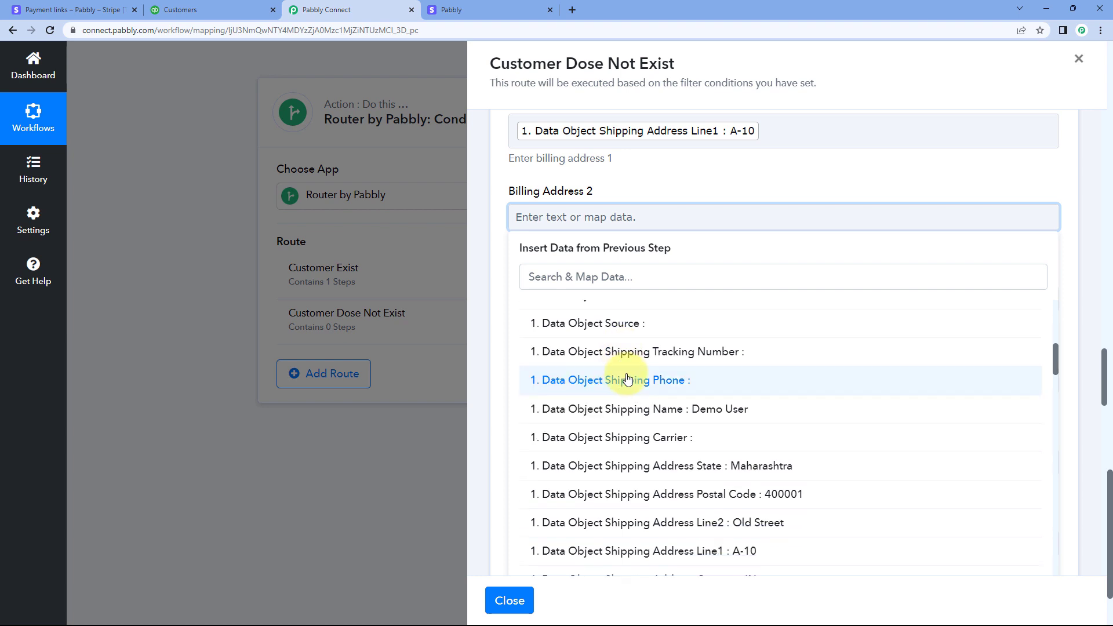
pyautogui.click(667, 404)
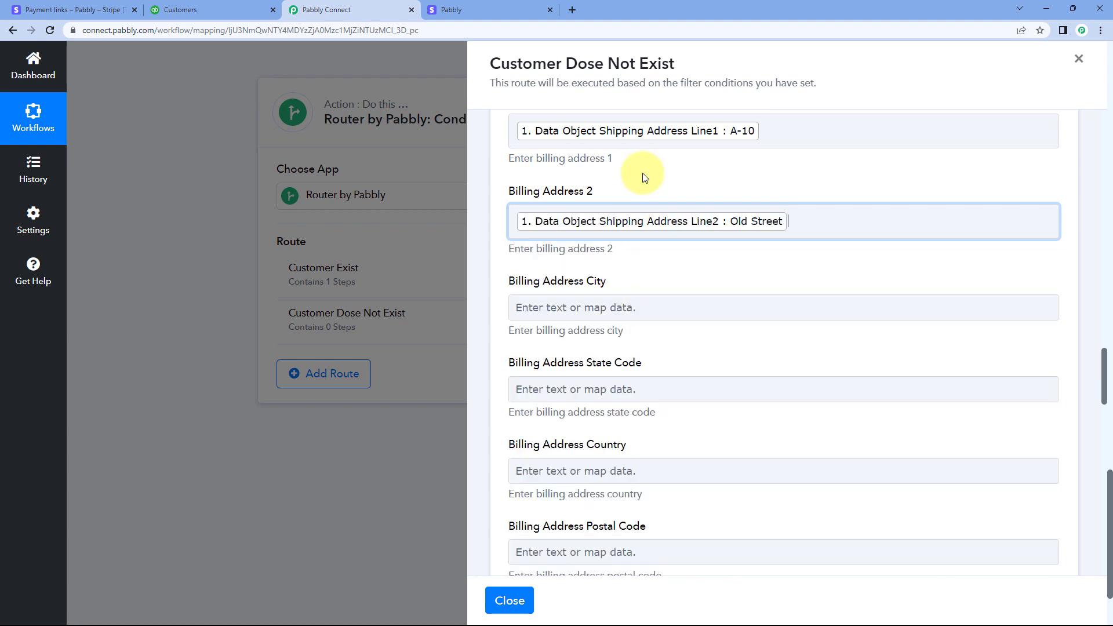
# Map the Billing Address City field to Data Object Shipping Address City from the Stripe New Charge step
pyautogui.scroll(-2, 642, 173)
pyautogui.click(609, 182)
pyautogui.click(640, 240)
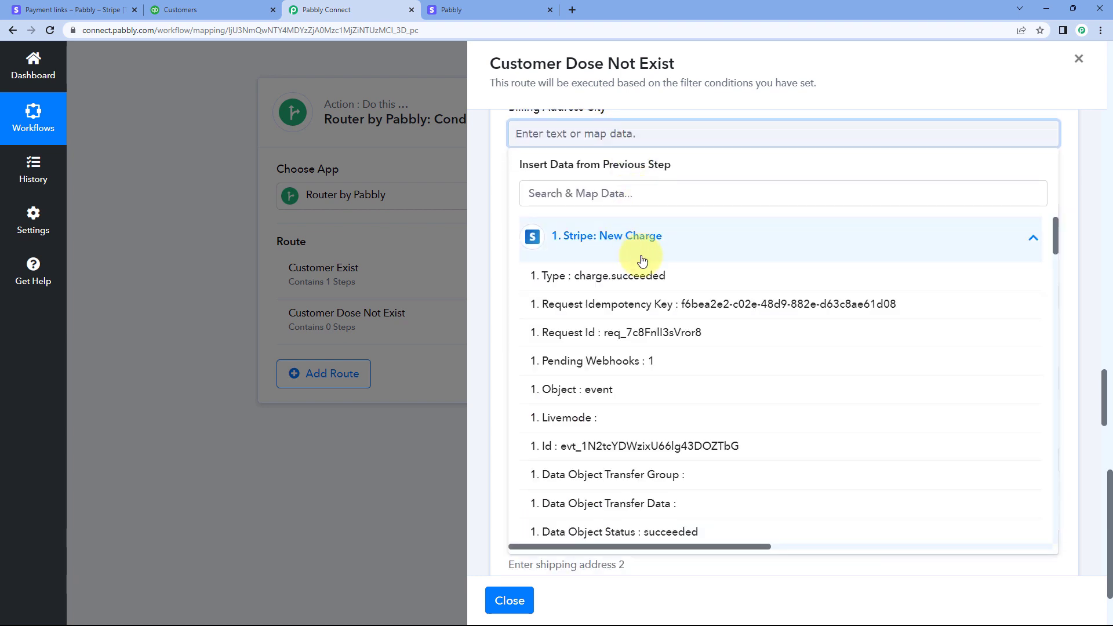
pyautogui.scroll(-6, 643, 301)
pyautogui.scroll(-5, 672, 313)
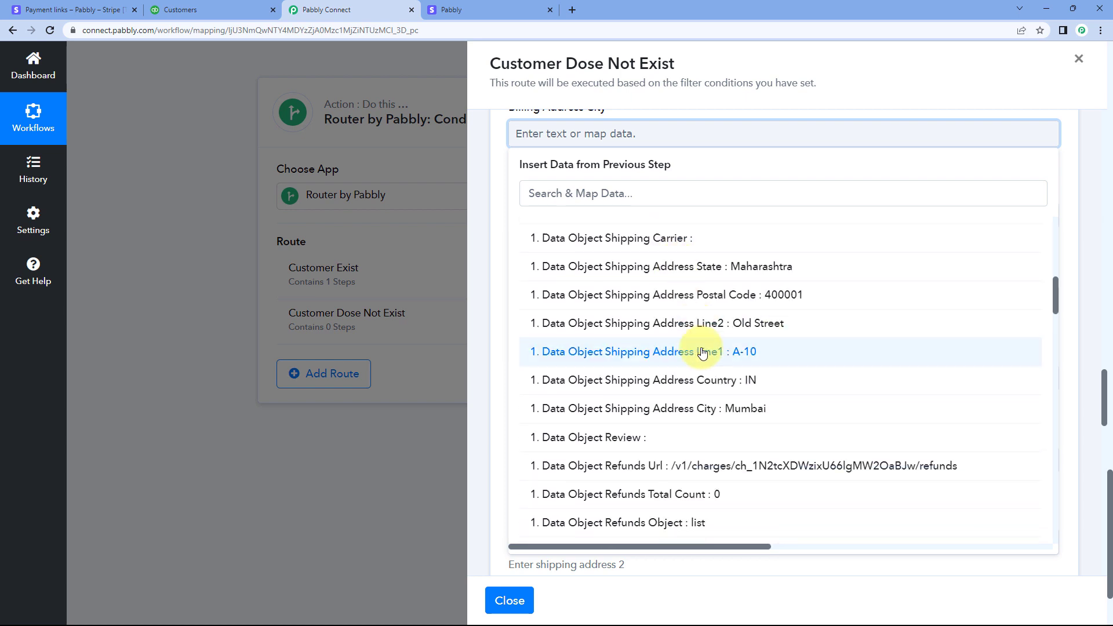
pyautogui.click(708, 404)
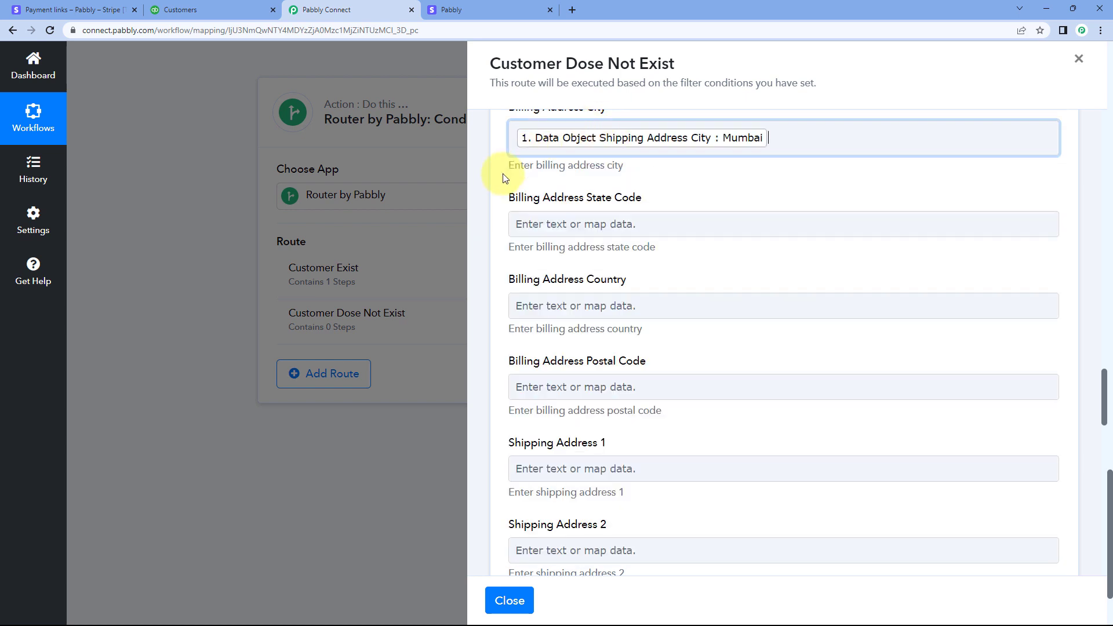
# Leave the state code empty and map Billing Address Country to Data Object Shipping Address Country from the Stripe New Charge step
pyautogui.scroll(-2, 539, 191)
pyautogui.click(583, 199)
pyautogui.click(603, 291)
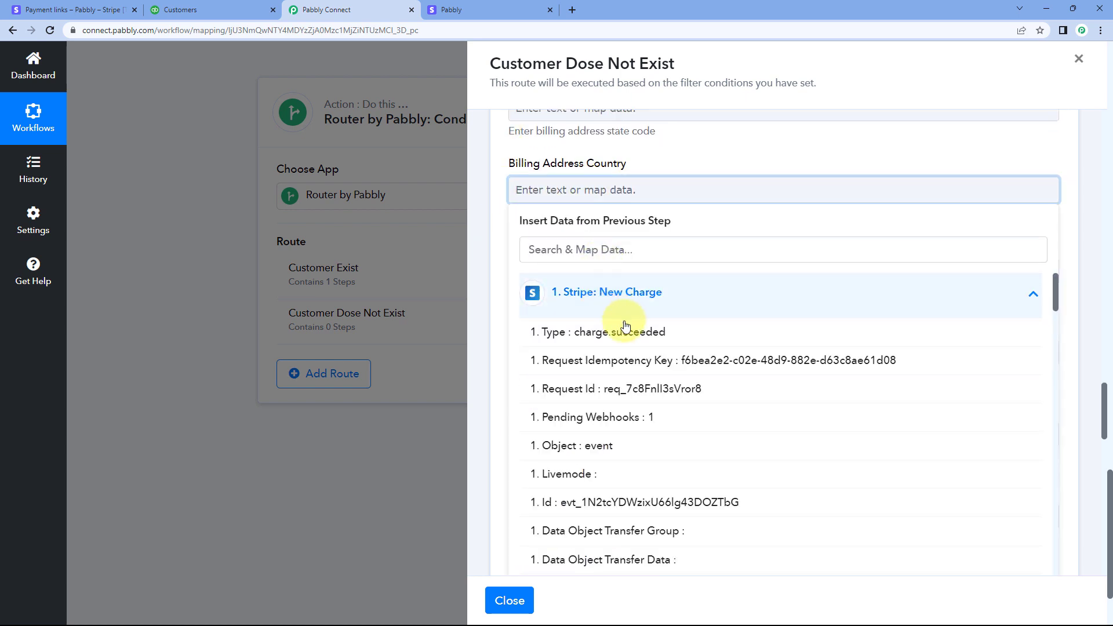
pyautogui.scroll(-10, 580, 319)
pyautogui.click(646, 327)
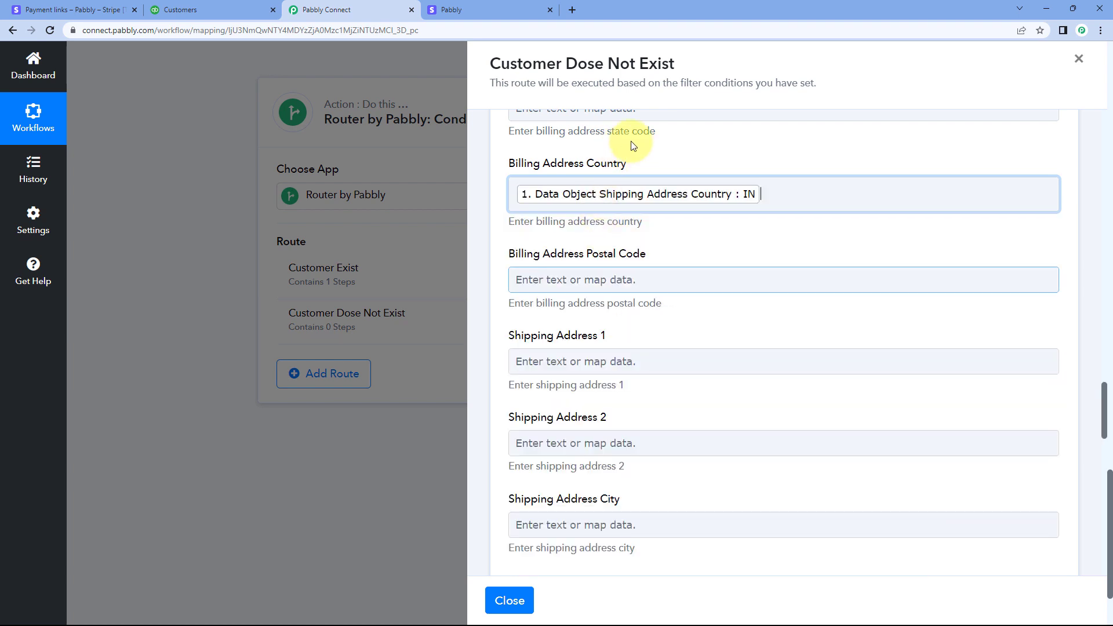
# Map the Billing Address Postal Code field to Data Object Shipping Address Postal Code from the Stripe New Charge step
pyautogui.scroll(-2, 620, 169)
pyautogui.click(620, 169)
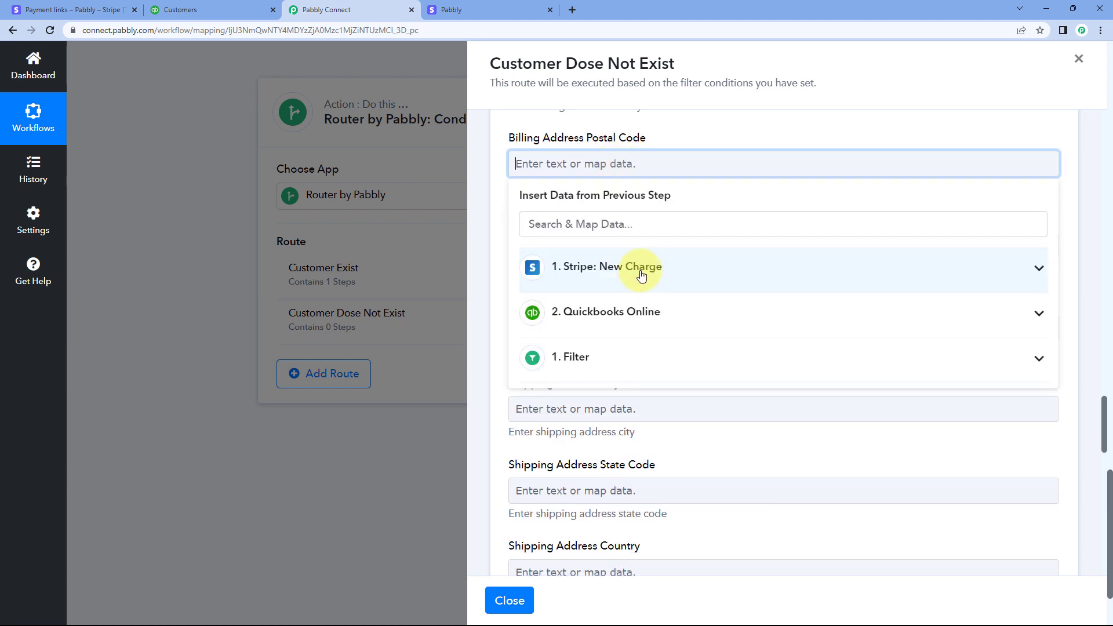
pyautogui.click(641, 274)
pyautogui.scroll(-10, 646, 327)
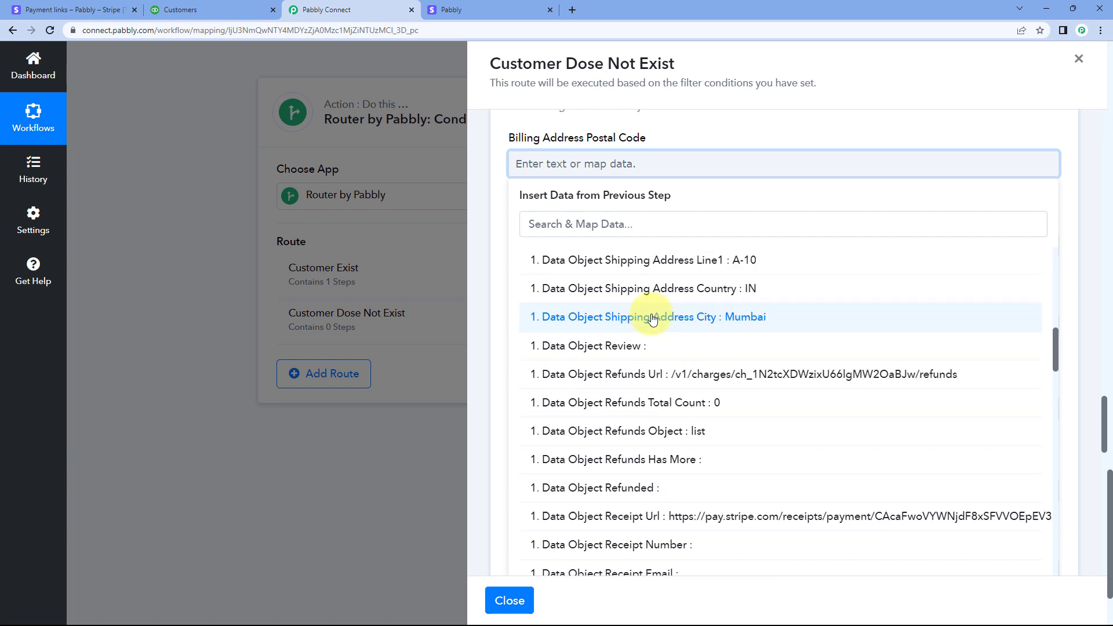
pyautogui.scroll(2, 652, 318)
pyautogui.click(675, 324)
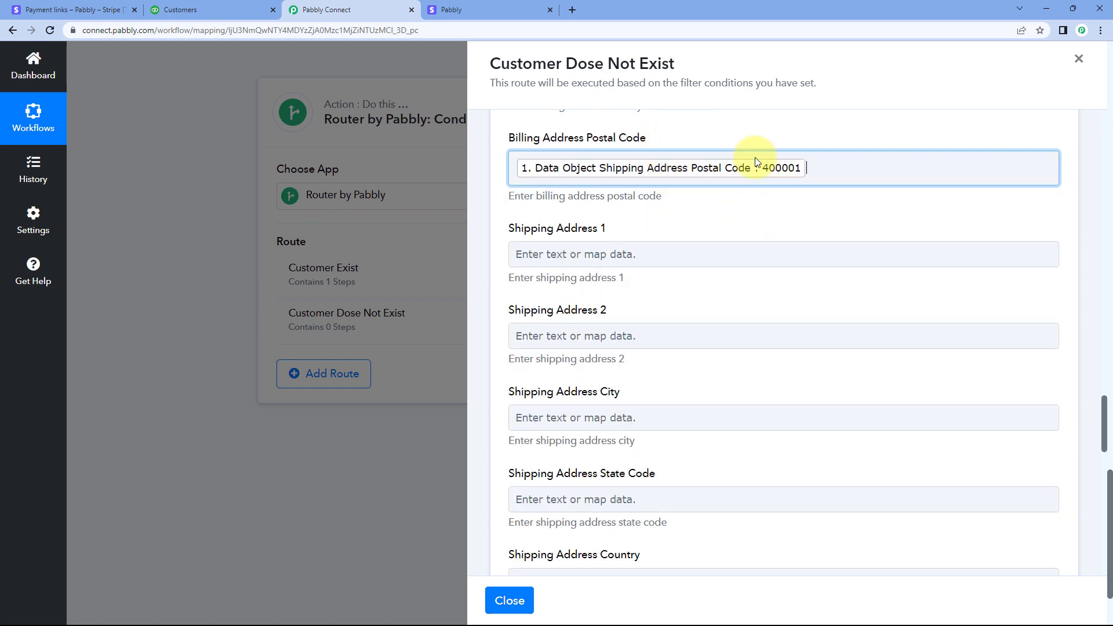
# Review the remaining fields, from the shipping address to the preferred delivery method, and glance at the Stripe payment page
pyautogui.scroll(-7, 704, 179)
pyautogui.scroll(-5, 694, 168)
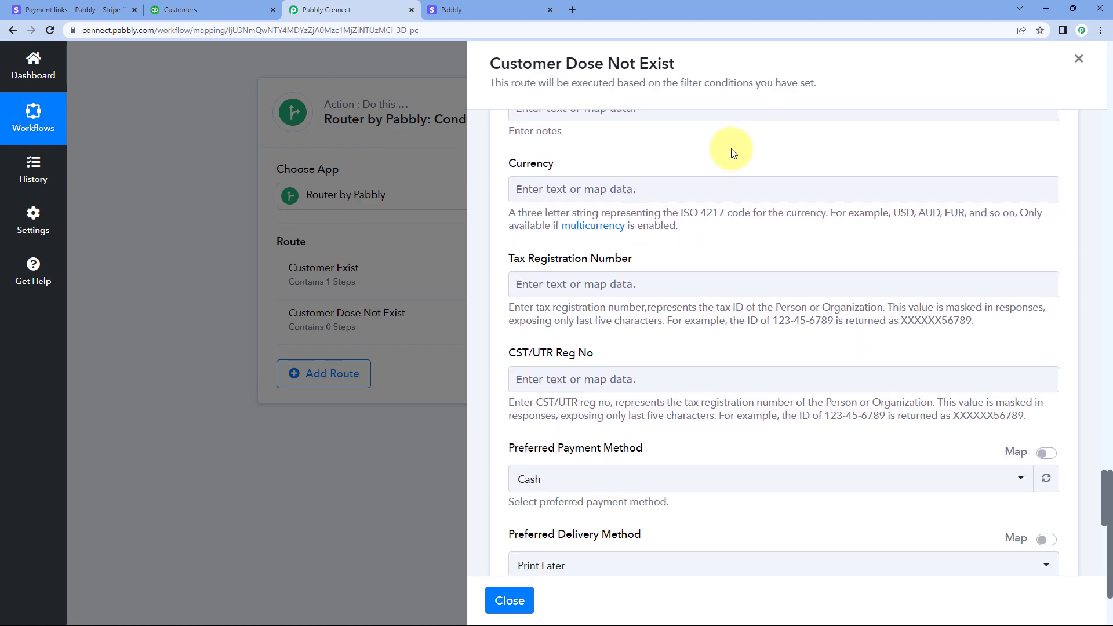
pyautogui.click(493, 9)
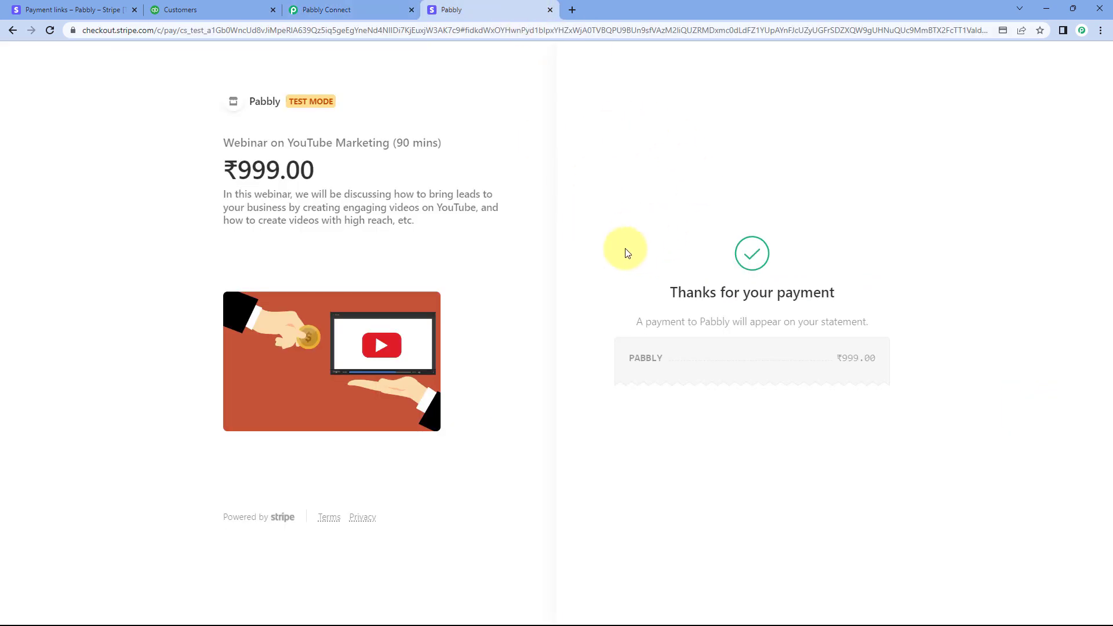
pyautogui.click(348, 9)
pyautogui.scroll(3, 637, 244)
pyautogui.scroll(-4, 626, 125)
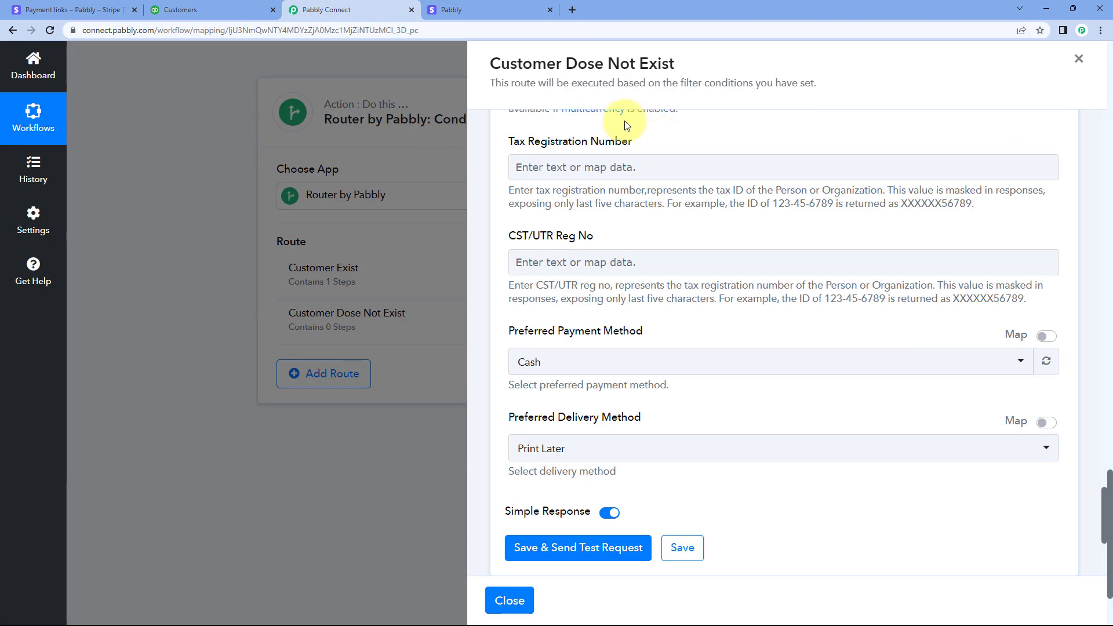
pyautogui.click(597, 159)
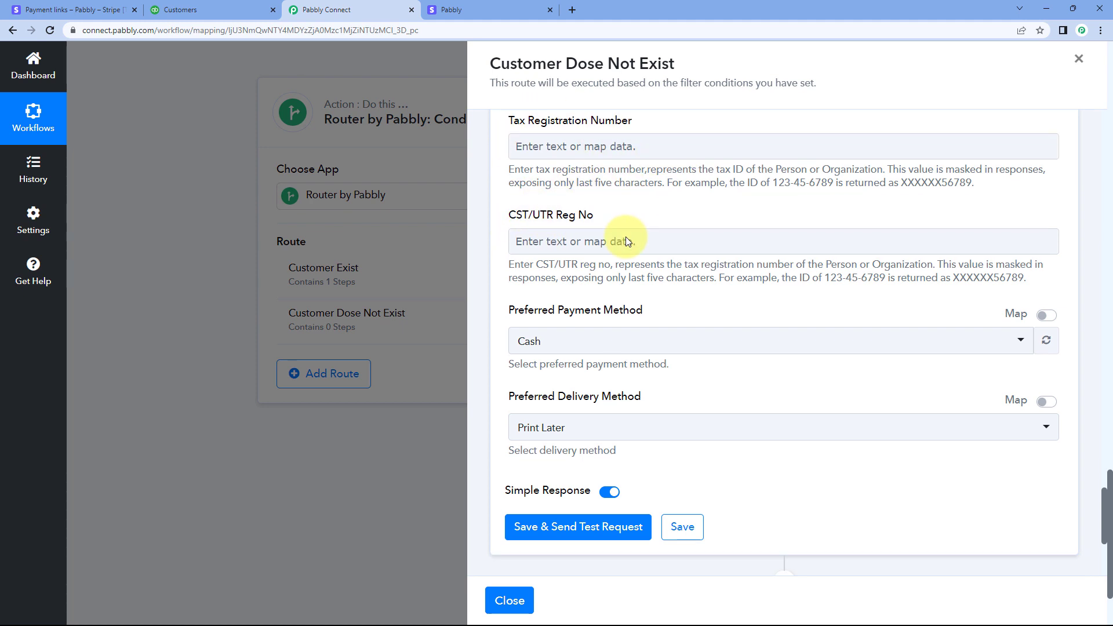
pyautogui.scroll(-1, 624, 236)
pyautogui.scroll(-2, 591, 200)
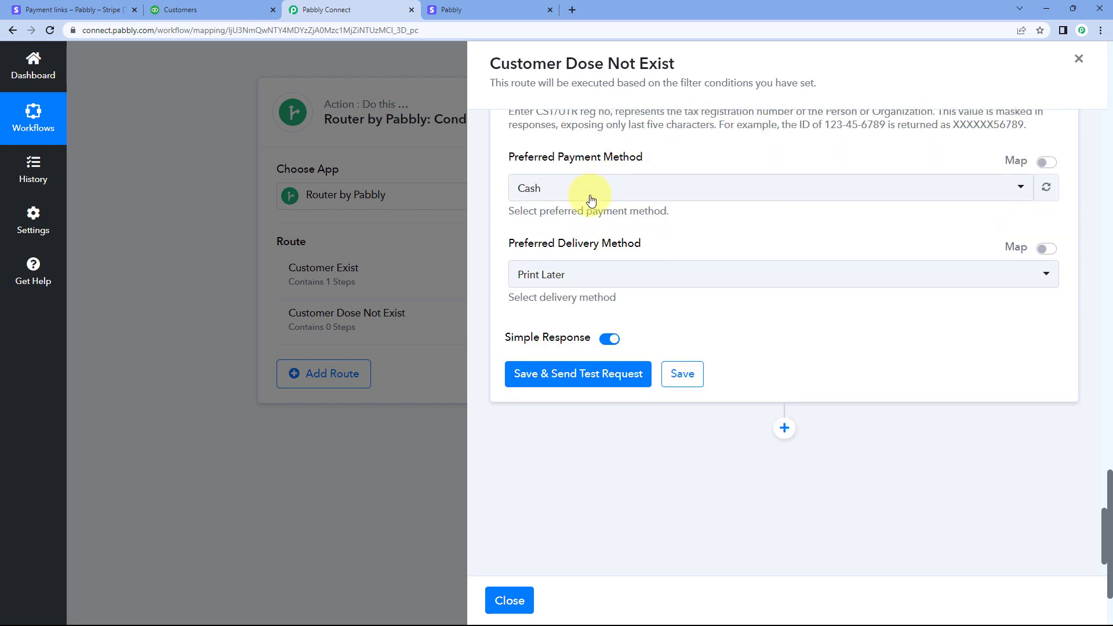
# Set the Preferred Payment Method to Credit Card, then save the Create a Customer action and send a test request
pyautogui.click(641, 194)
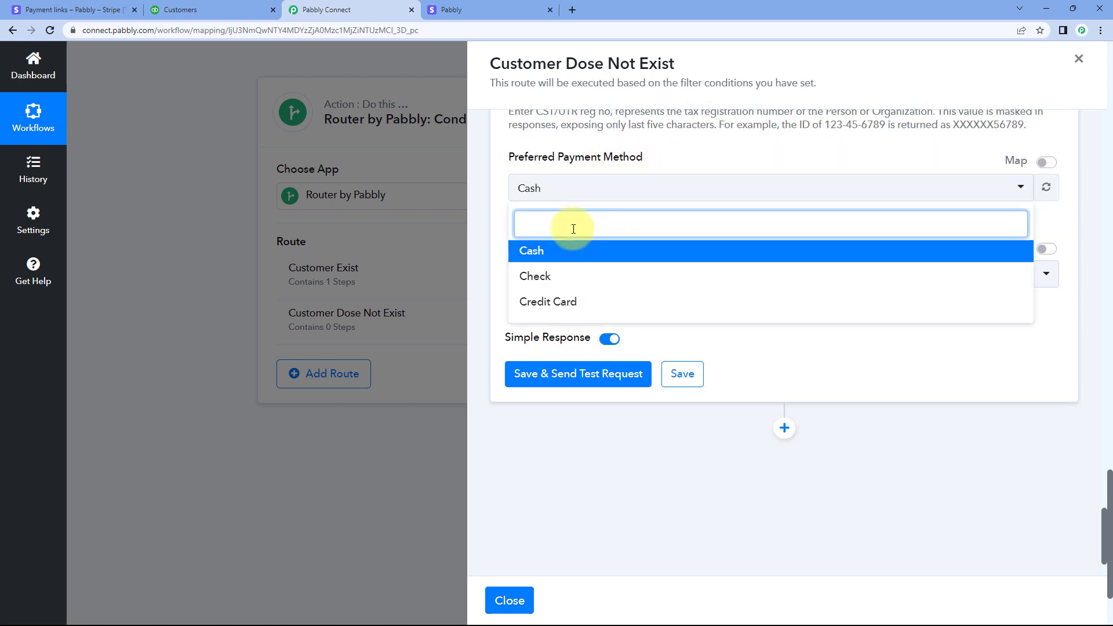
pyautogui.click(584, 294)
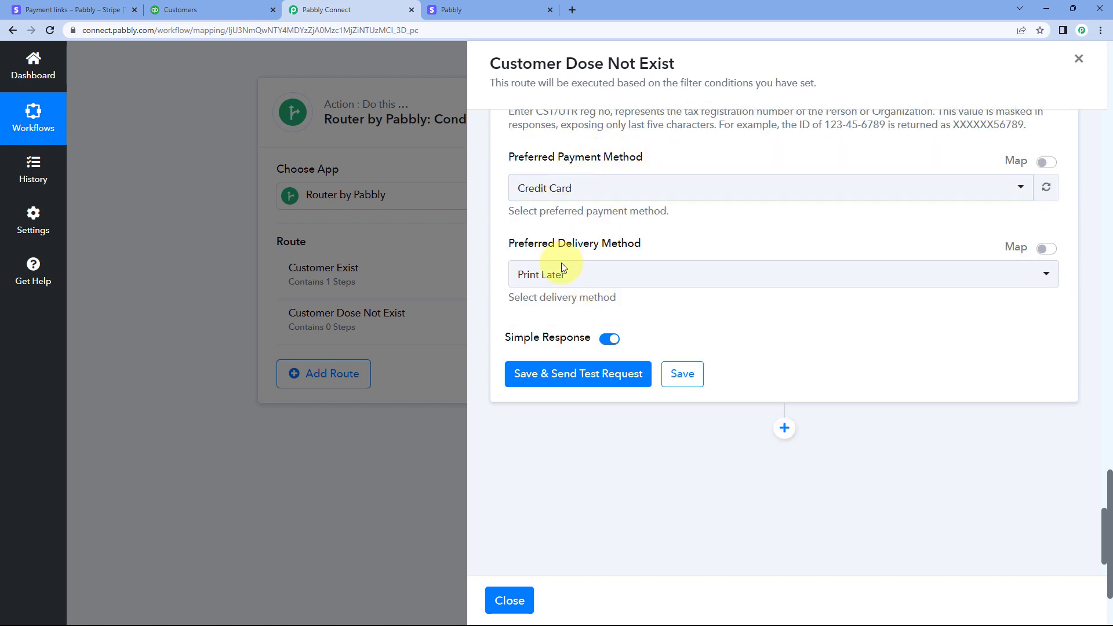
pyautogui.click(614, 374)
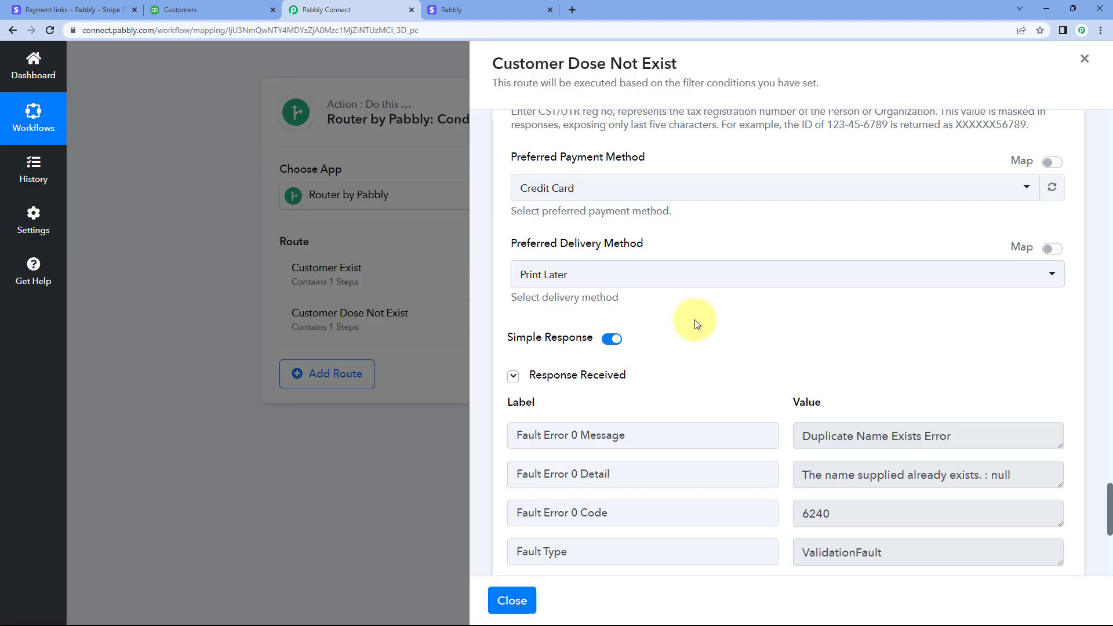
# Examine the response received from the Create a Customer test request in the Customer Dose Not Exist route
pyautogui.scroll(-1, 695, 322)
pyautogui.scroll(-1, 723, 315)
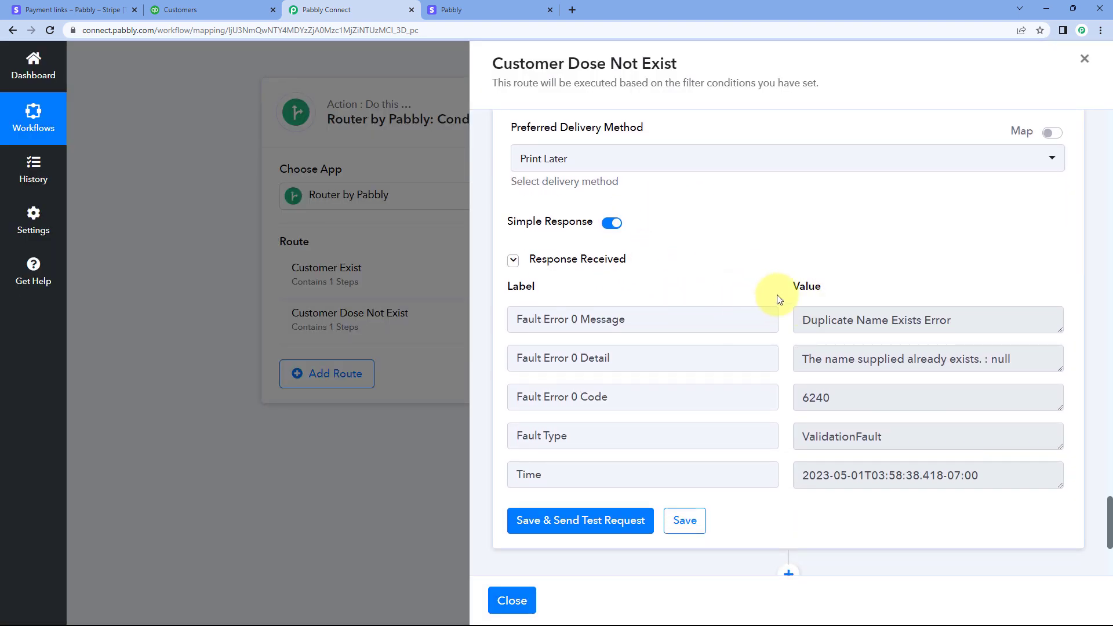
pyautogui.click(816, 321)
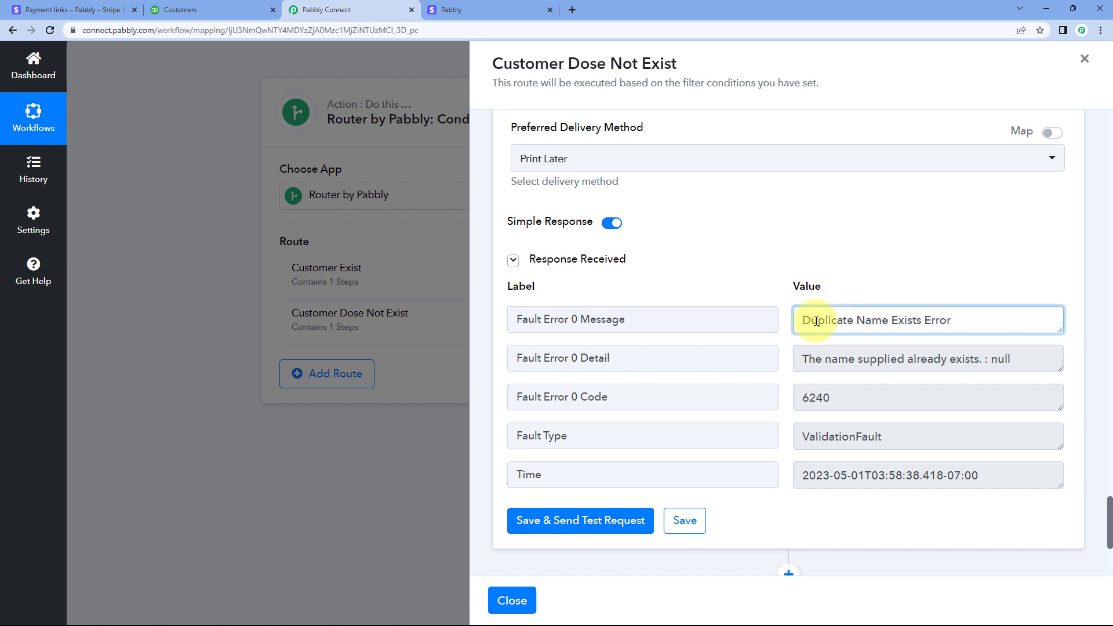
pyautogui.click(963, 330)
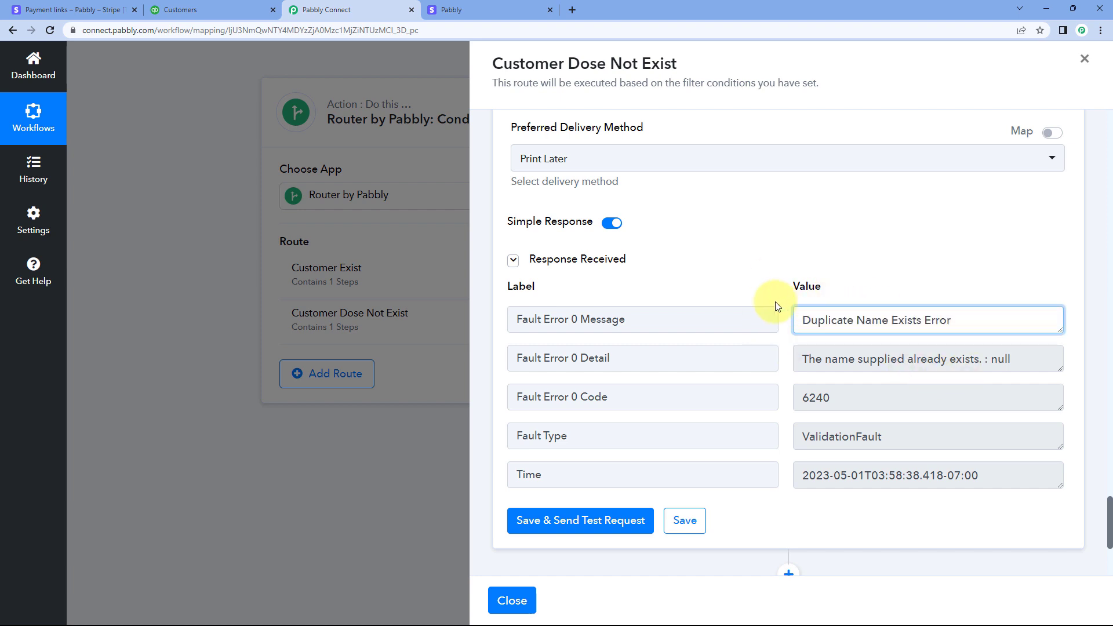
# Review the mapped Create a Customer fields and compare them with the existing customer's details in QuickBooks
pyautogui.scroll(15, 730, 278)
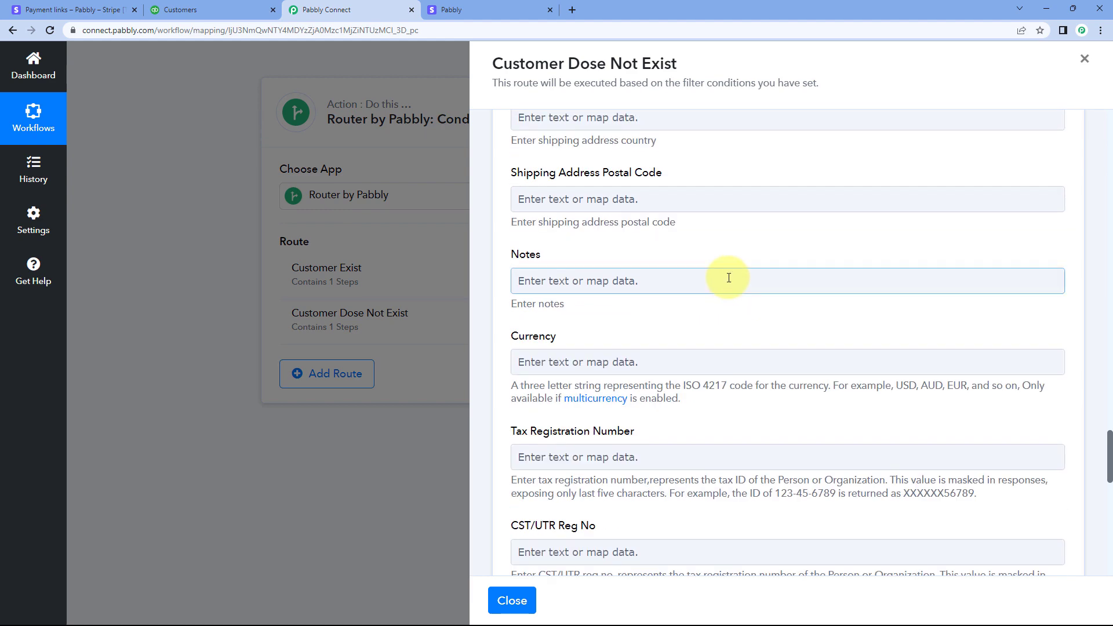
pyautogui.scroll(11, 728, 278)
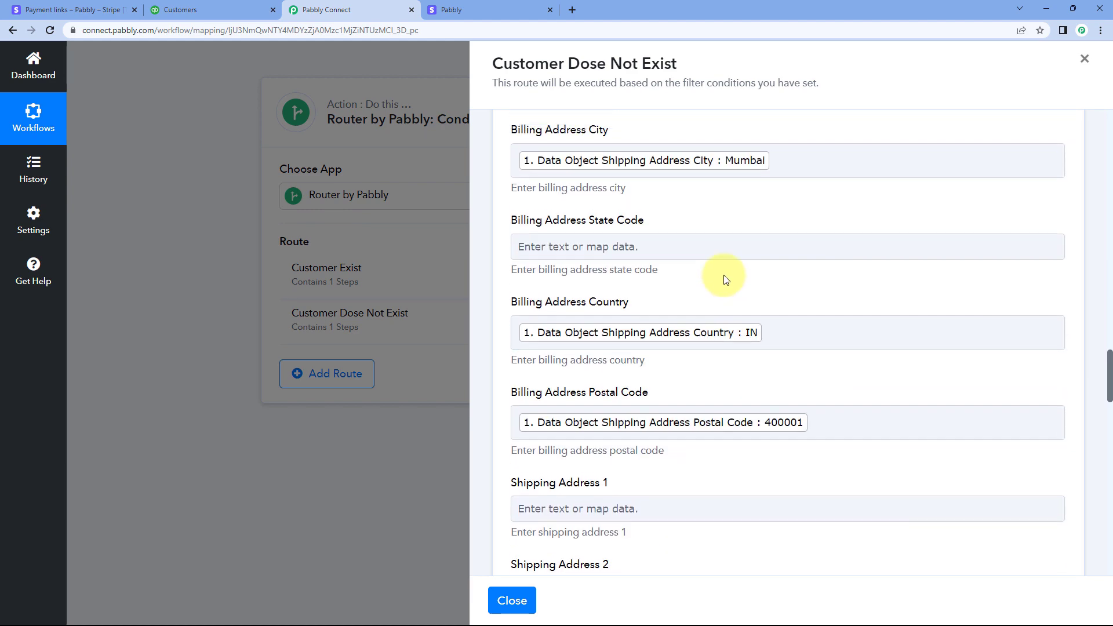
pyautogui.scroll(12, 718, 283)
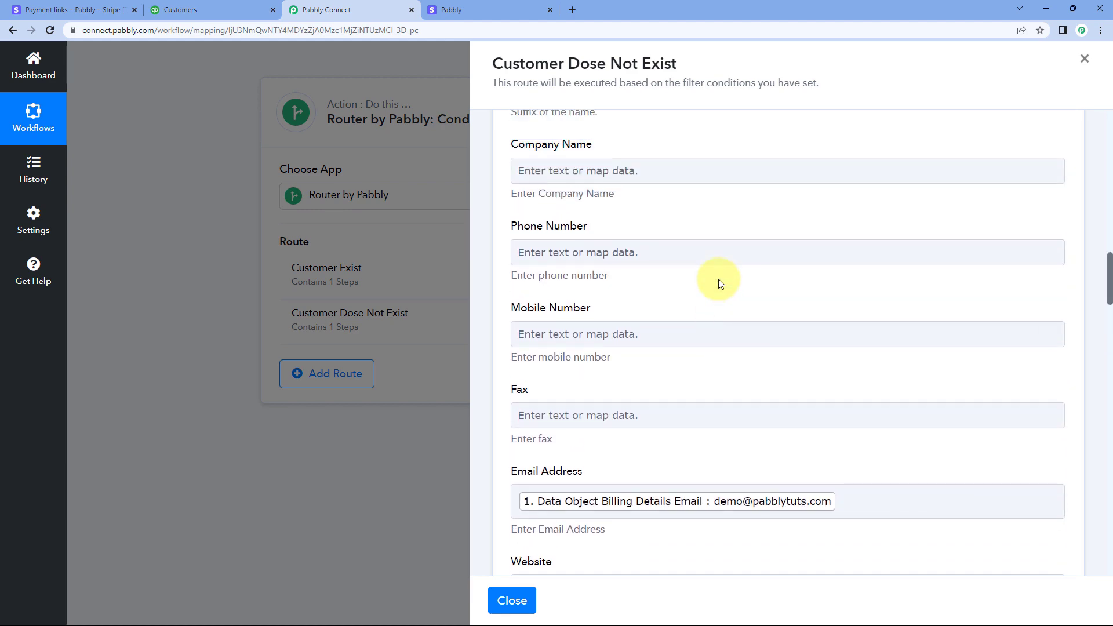
pyautogui.scroll(5, 718, 282)
pyautogui.scroll(-3, 691, 388)
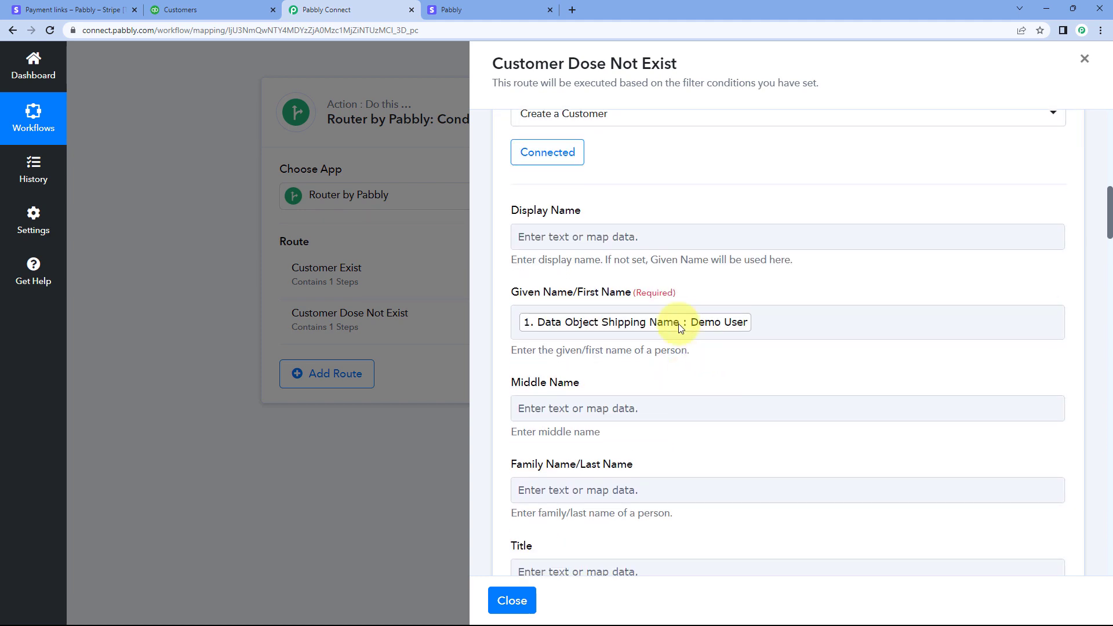
pyautogui.scroll(-10, 691, 331)
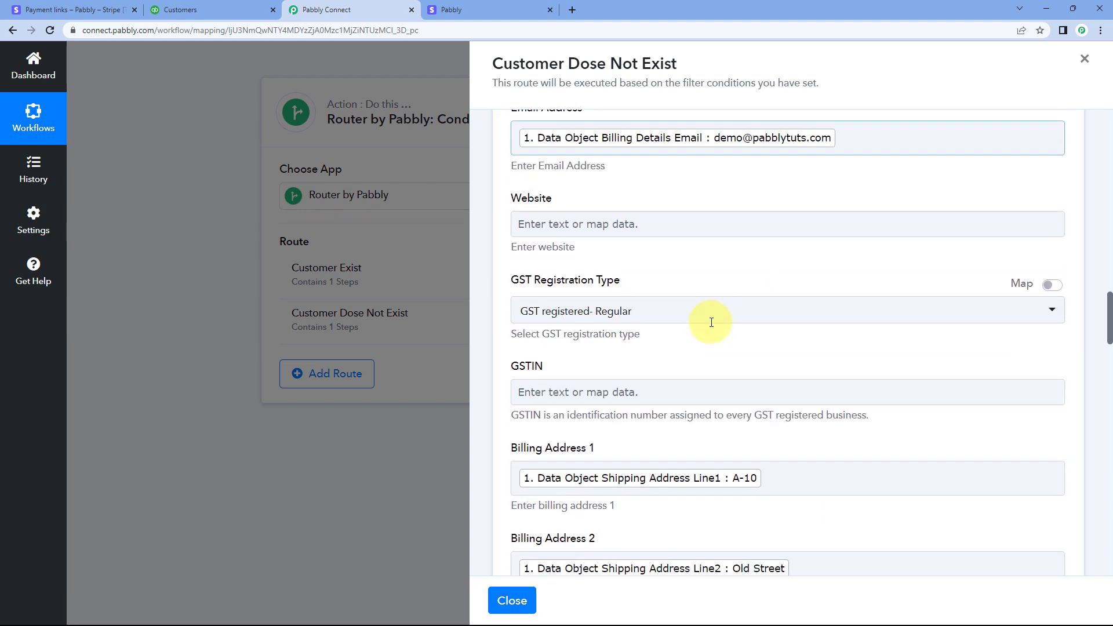
pyautogui.scroll(1, 717, 180)
pyautogui.click(246, 9)
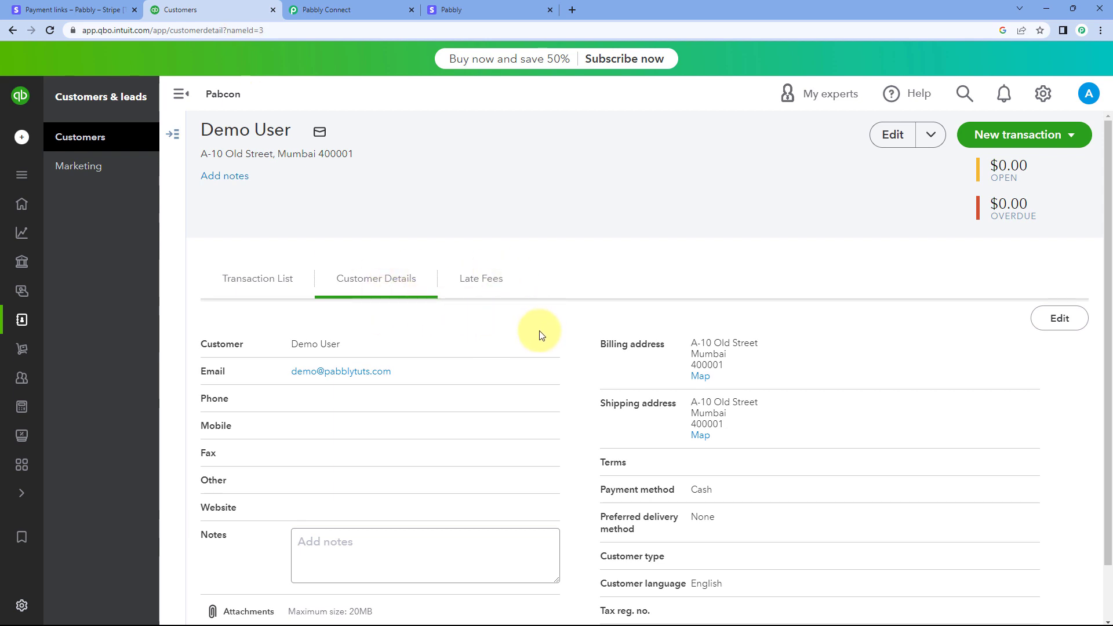
pyautogui.click(382, 6)
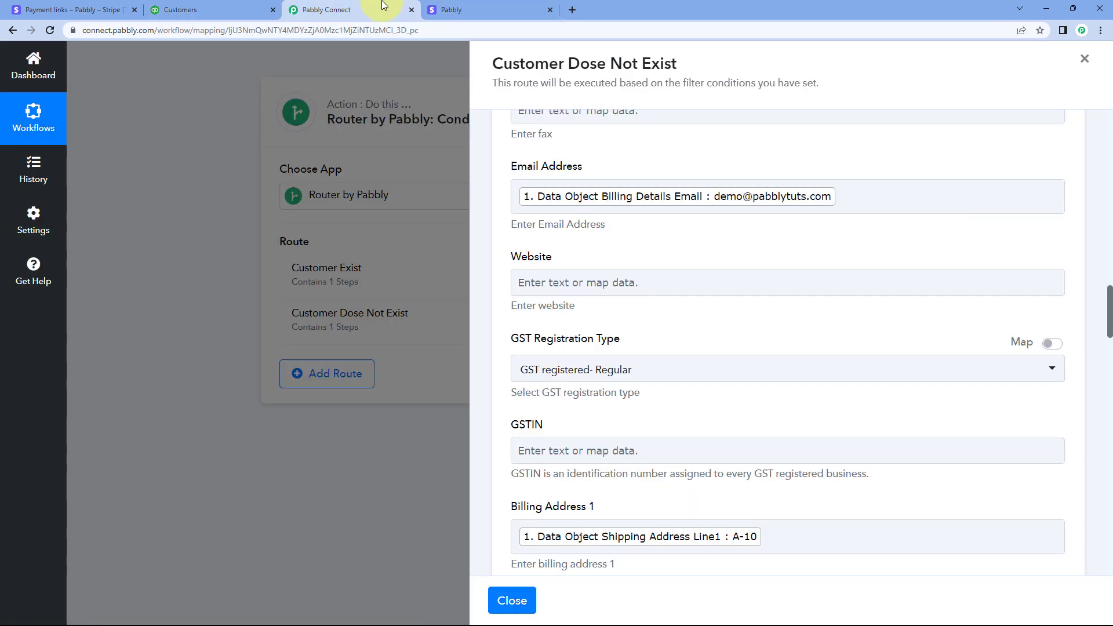
pyautogui.scroll(12, 616, 282)
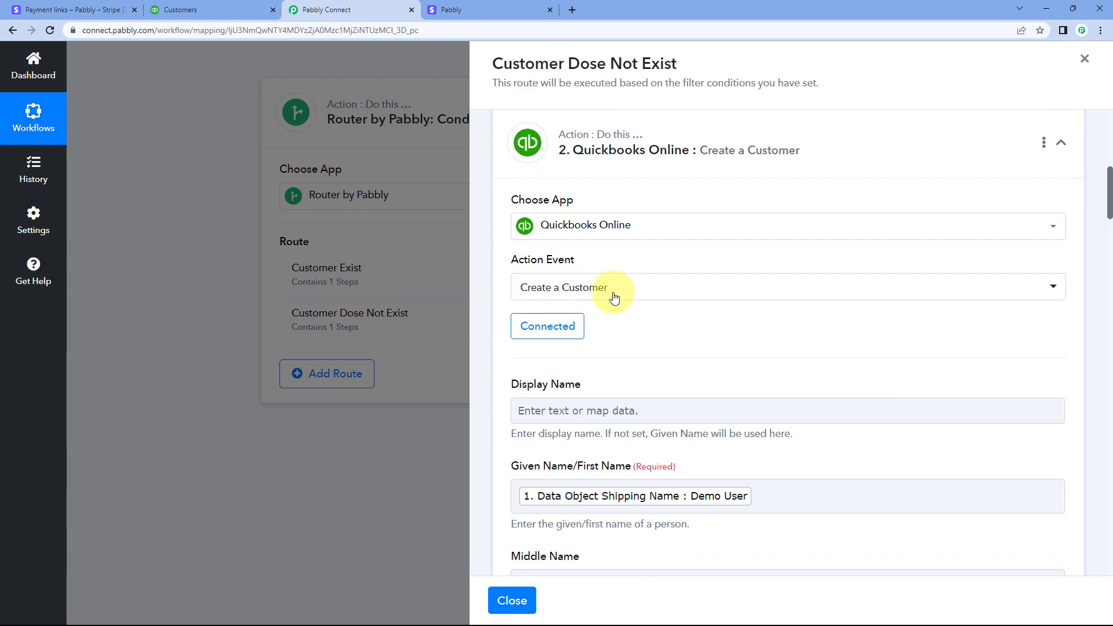
pyautogui.scroll(-20, 666, 311)
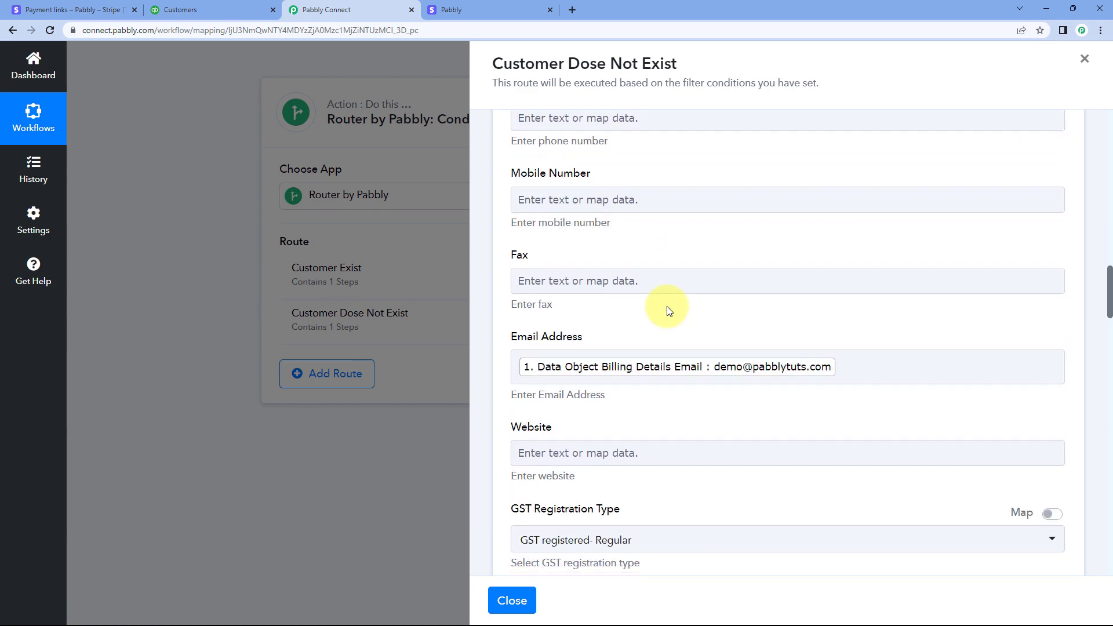
pyautogui.scroll(-20, 668, 311)
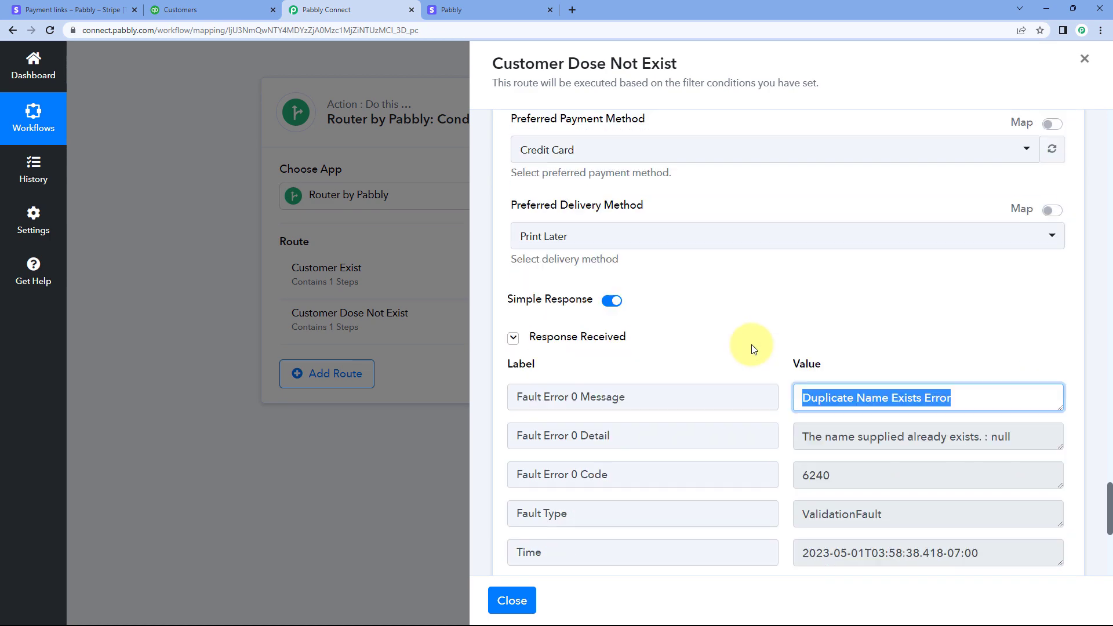
# Collapse the Create a Customer and Filter actions, then close the Customer Dose Not Exist route
pyautogui.click(859, 236)
pyautogui.scroll(15, 711, 258)
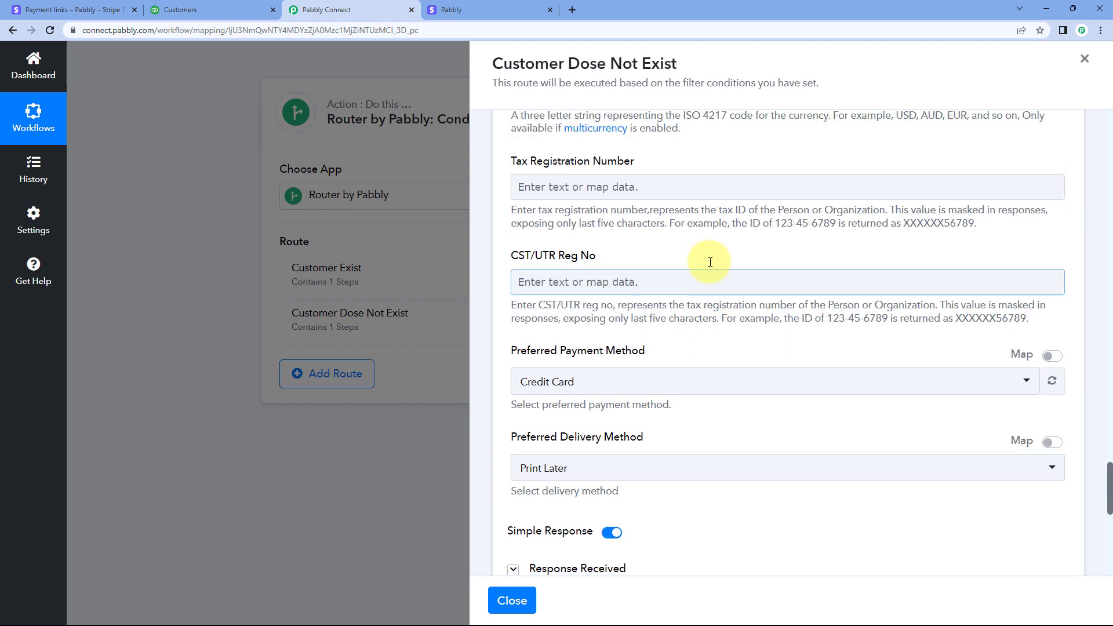
pyautogui.scroll(20, 710, 262)
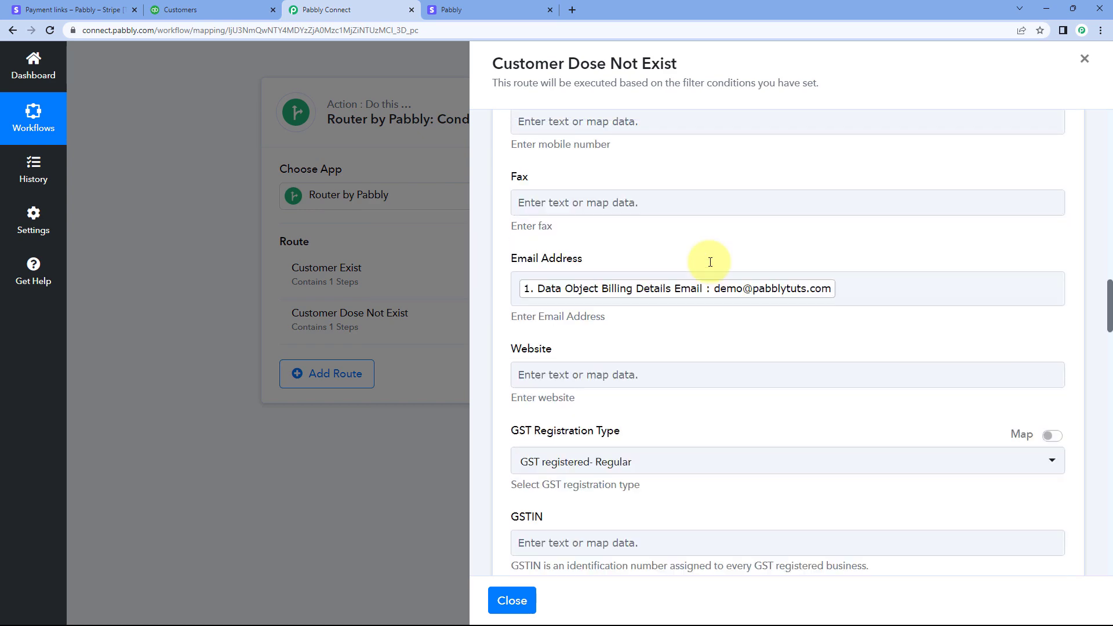
pyautogui.scroll(7, 710, 262)
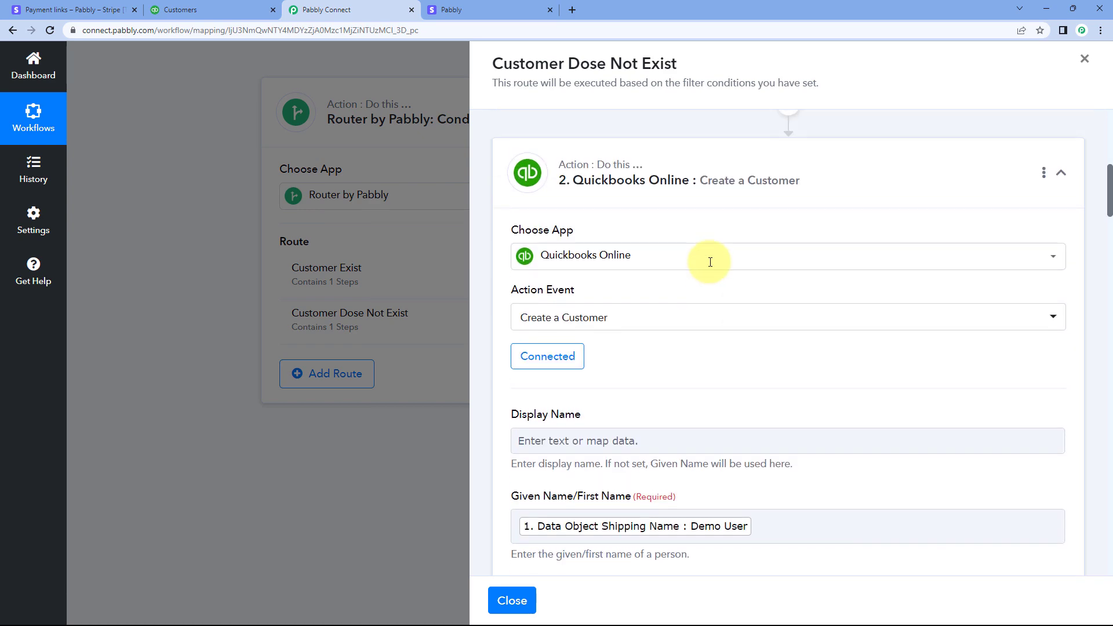
pyautogui.click(709, 303)
pyautogui.scroll(2, 757, 277)
pyautogui.scroll(3, 753, 278)
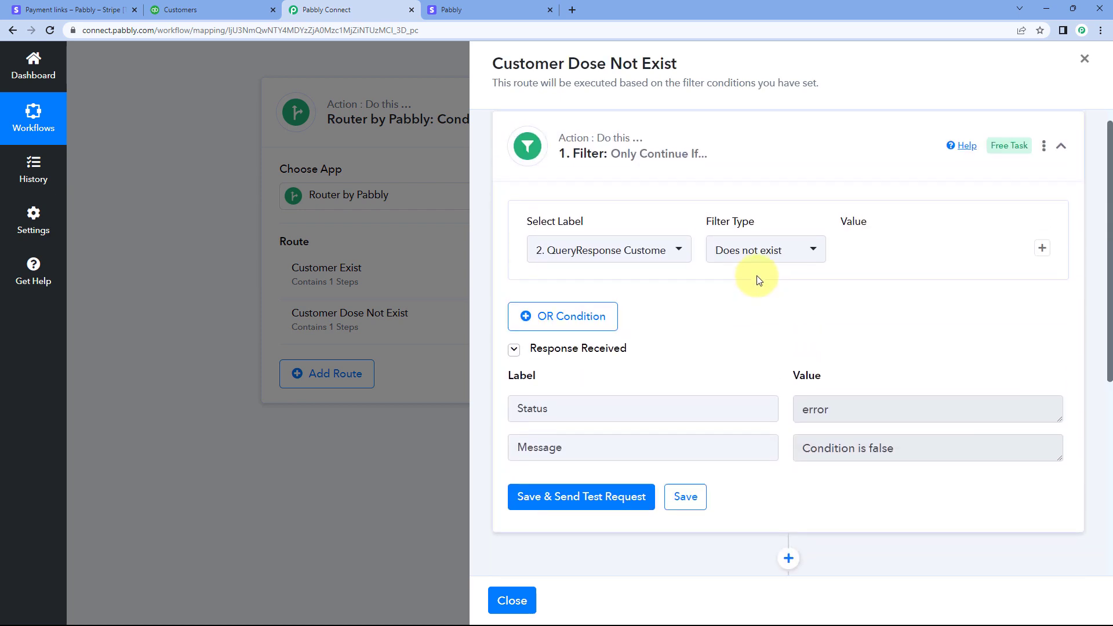
pyautogui.click(725, 160)
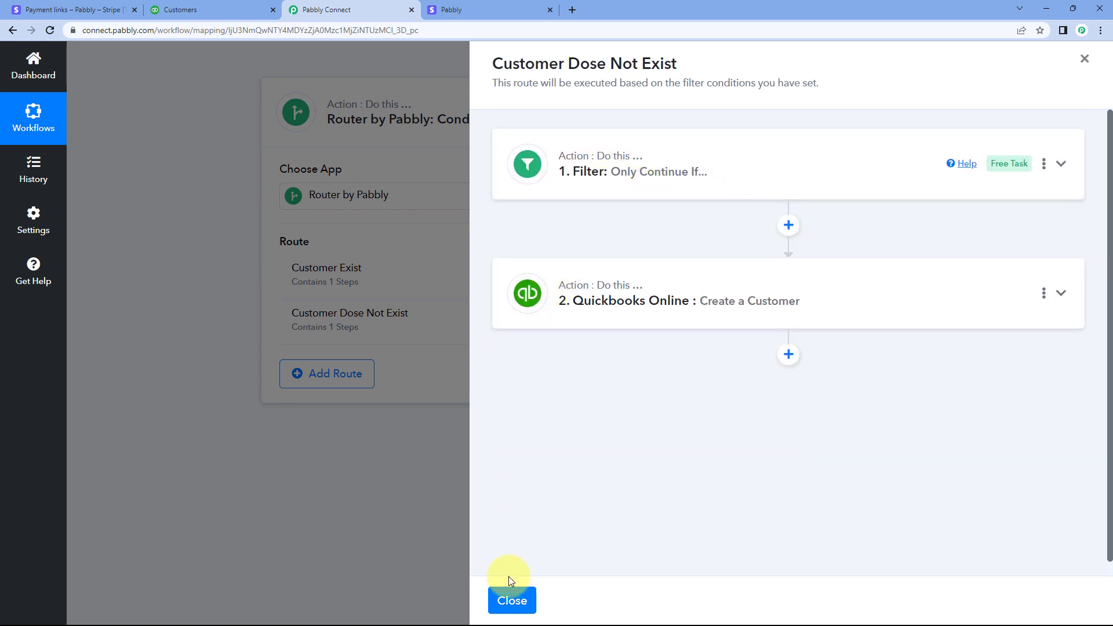
pyautogui.click(509, 599)
# Collapse the Router, Find Customer and Stripe New Charge steps to show the workflow in compact form
pyautogui.click(349, 120)
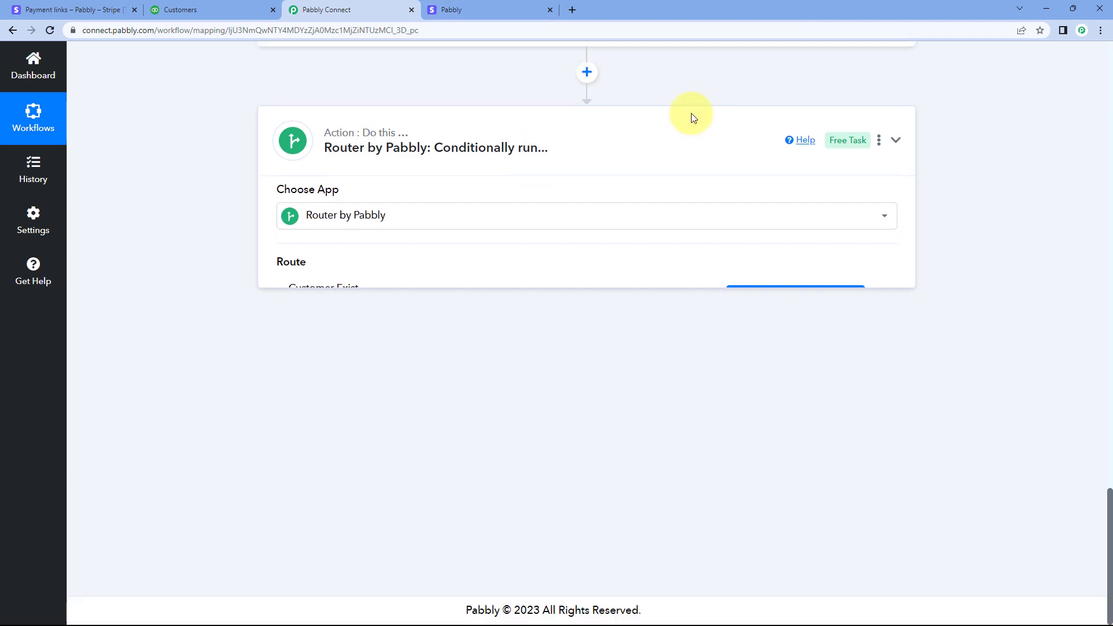
pyautogui.scroll(10, 949, 176)
pyautogui.scroll(15, 952, 177)
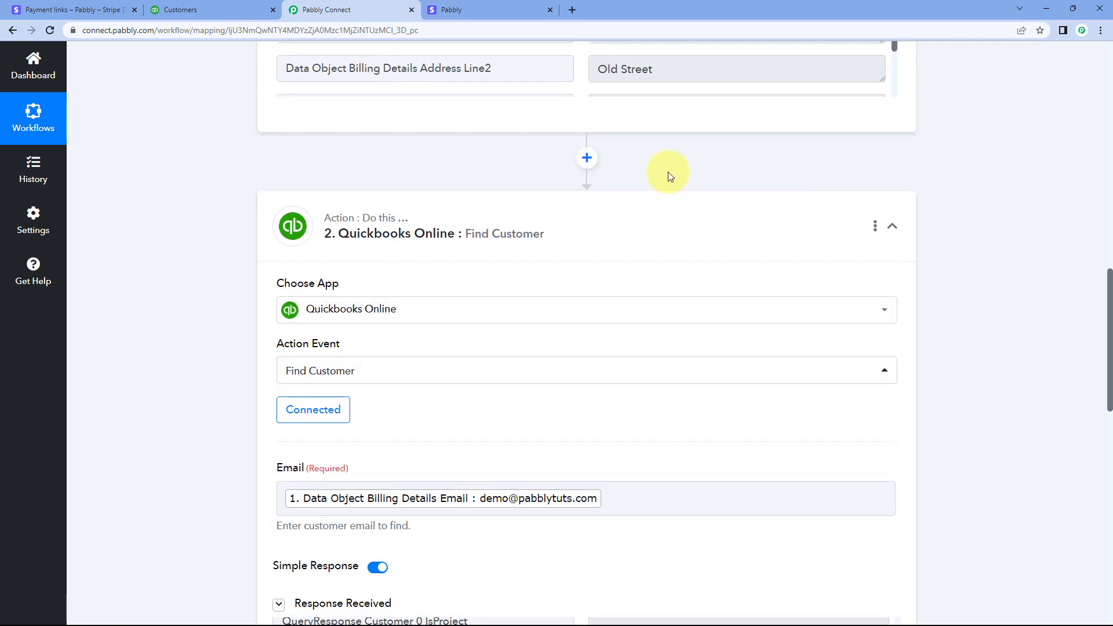
pyautogui.scroll(5, 917, 156)
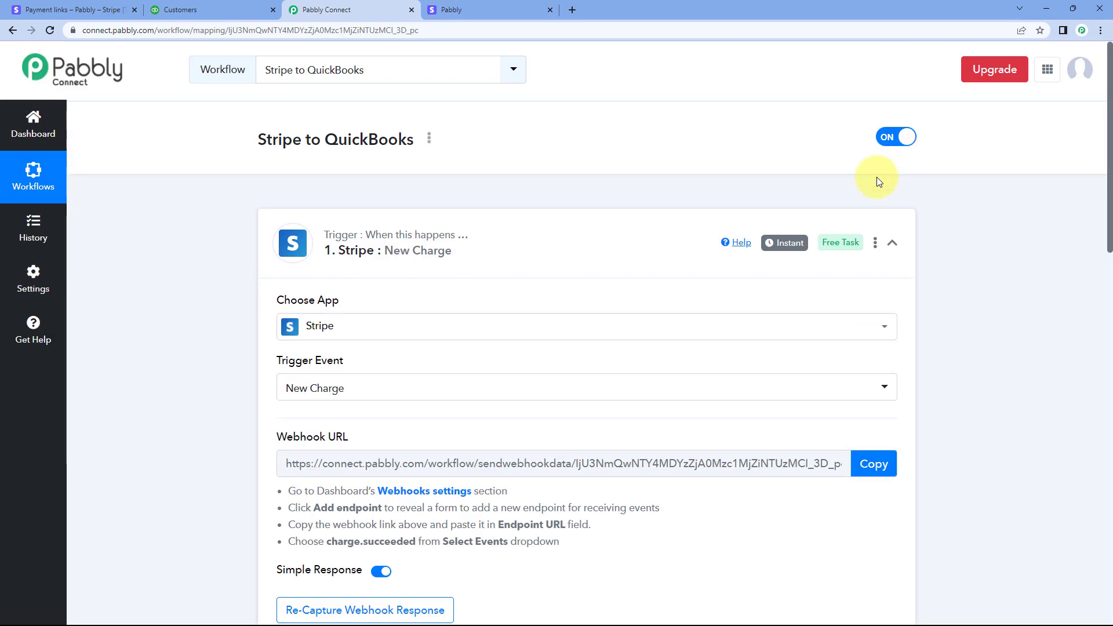
pyautogui.click(652, 226)
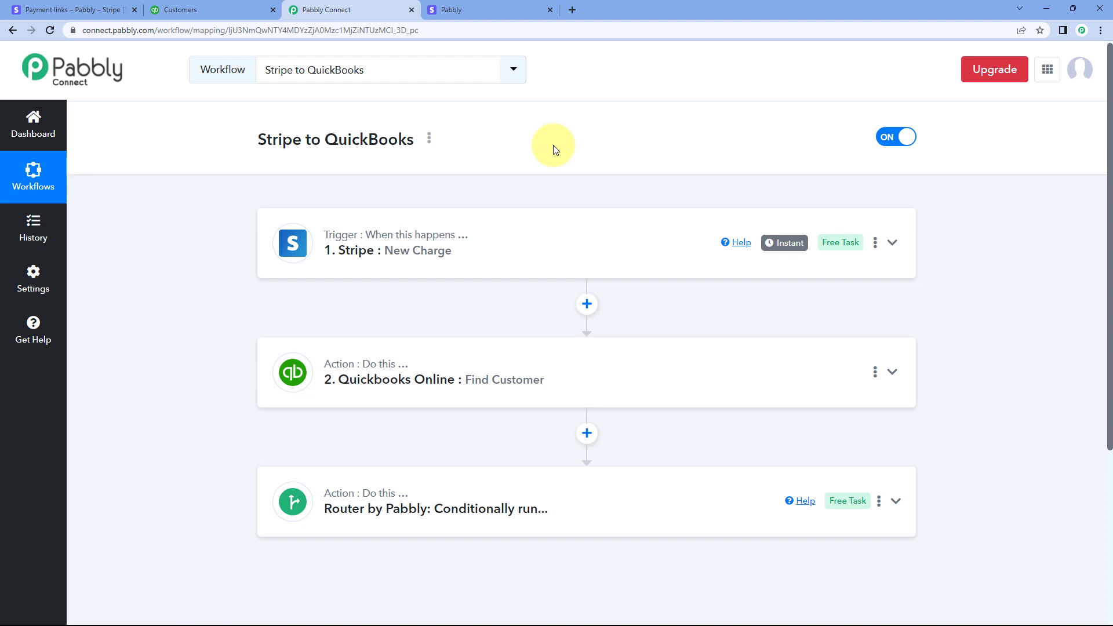
# Switch to the Stripe checkout page, continue to a fresh payment form and fill in the new customer's email
pyautogui.click(472, 10)
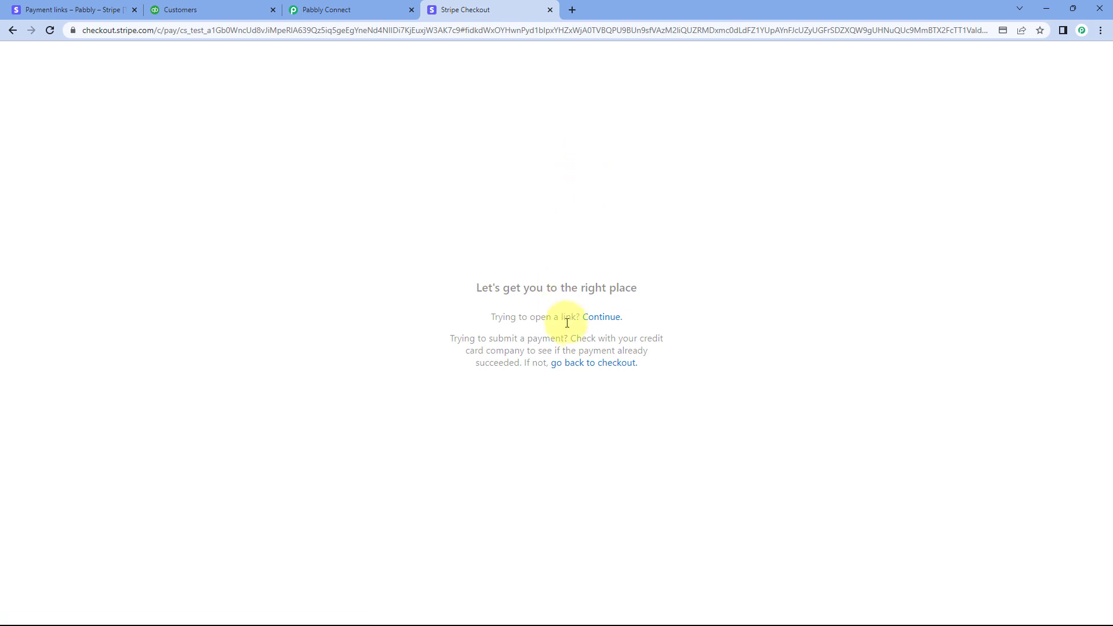
pyautogui.click(599, 324)
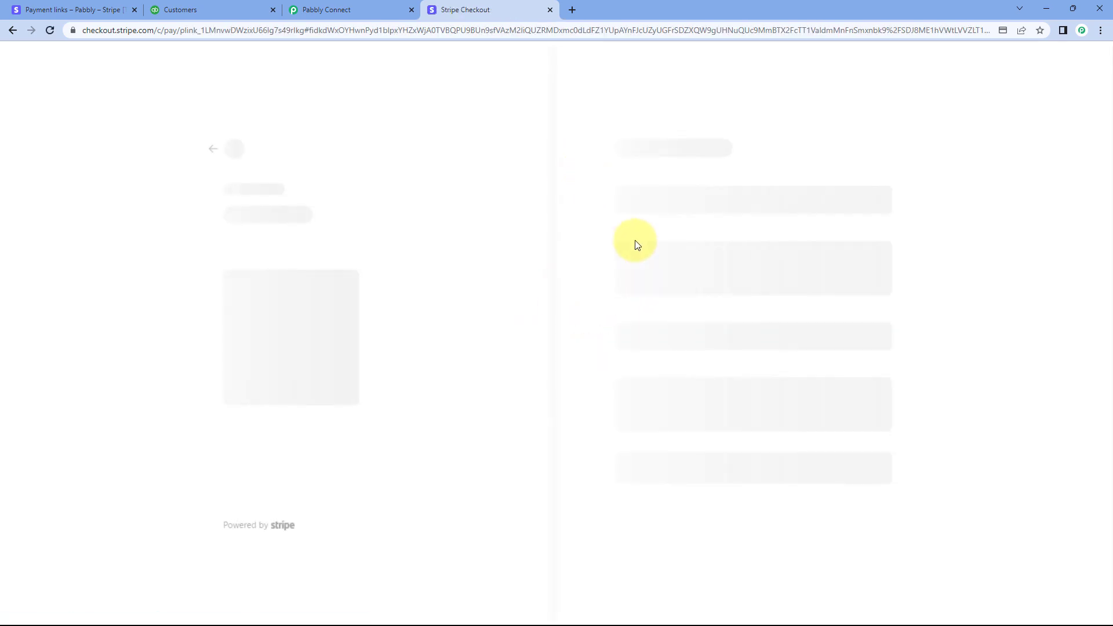
pyautogui.click(654, 149)
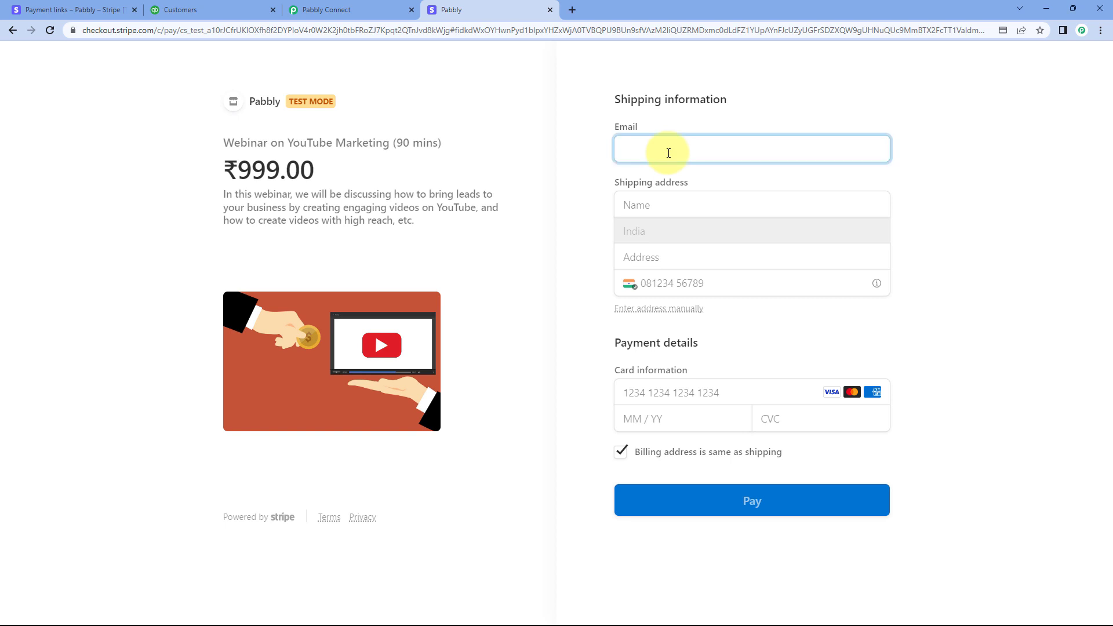
pyautogui.write('Test')
pyautogui.press('BackSpace')
pyautogui.press('BackSpace')
pyautogui.press('Tab')
# Enter the new customer's full name in the shipping address
pyautogui.write('Test')
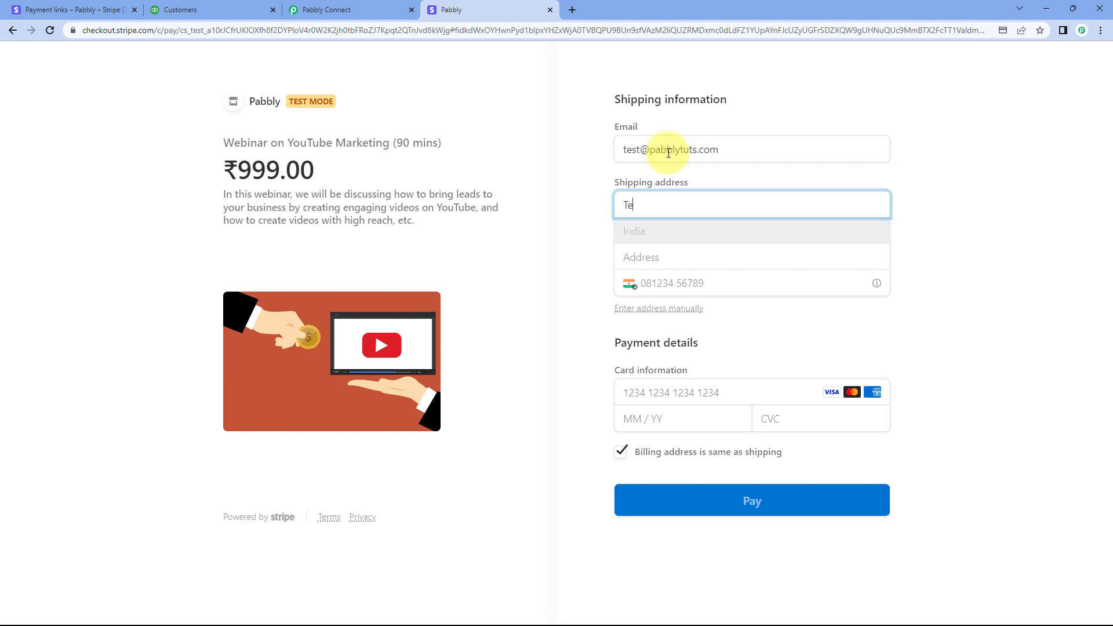
pyautogui.press('Tab')
pyautogui.click(666, 200)
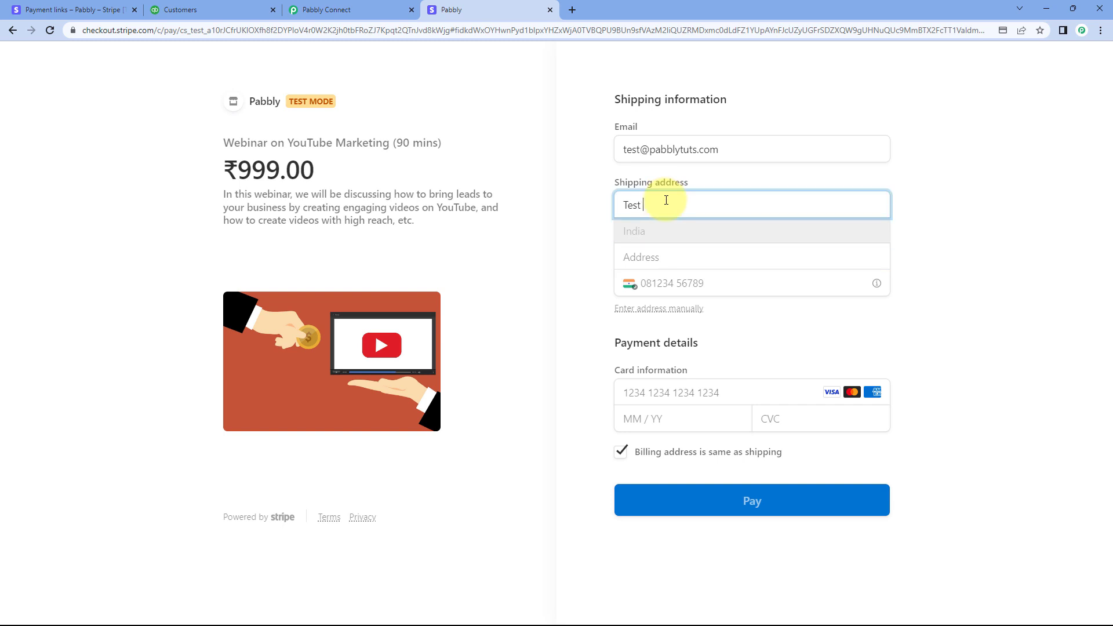
pyautogui.write('User')
pyautogui.press('Tab')
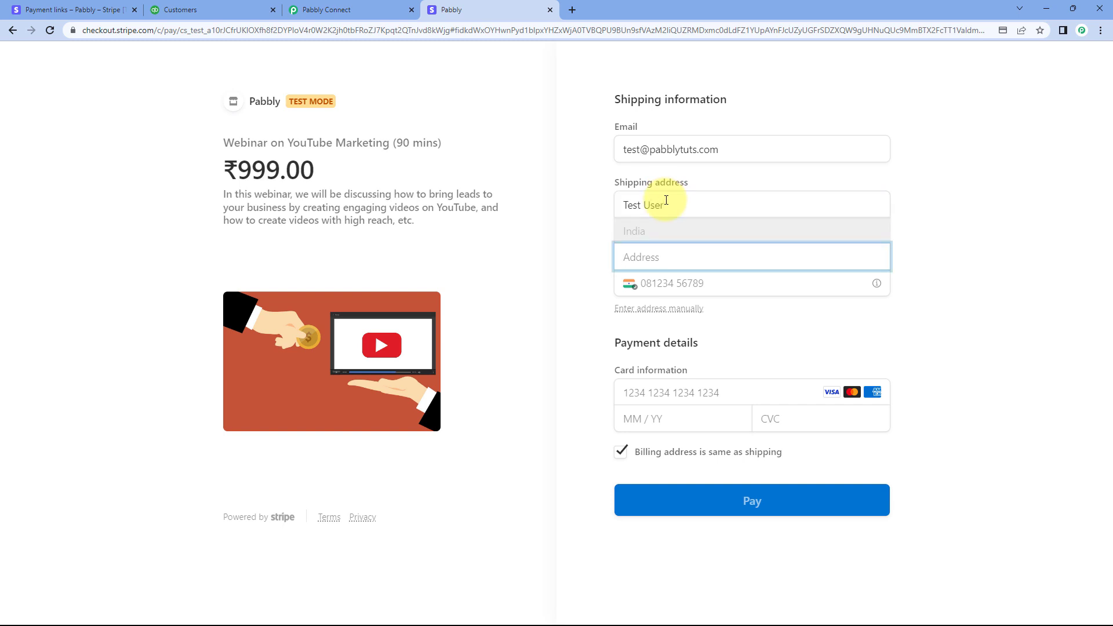
# Fill in both street address lines and the city of the customer's shipping address
pyautogui.write('B-303')
pyautogui.click(641, 285)
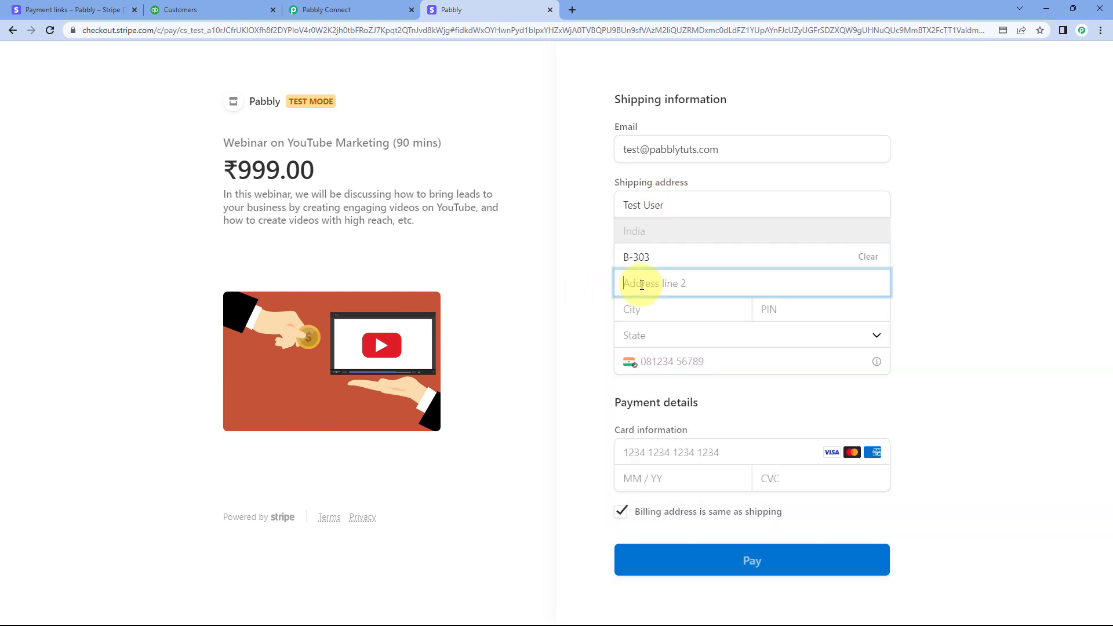
pyautogui.write('New Appartment')
pyautogui.click(635, 312)
pyautogui.write('Delhi')
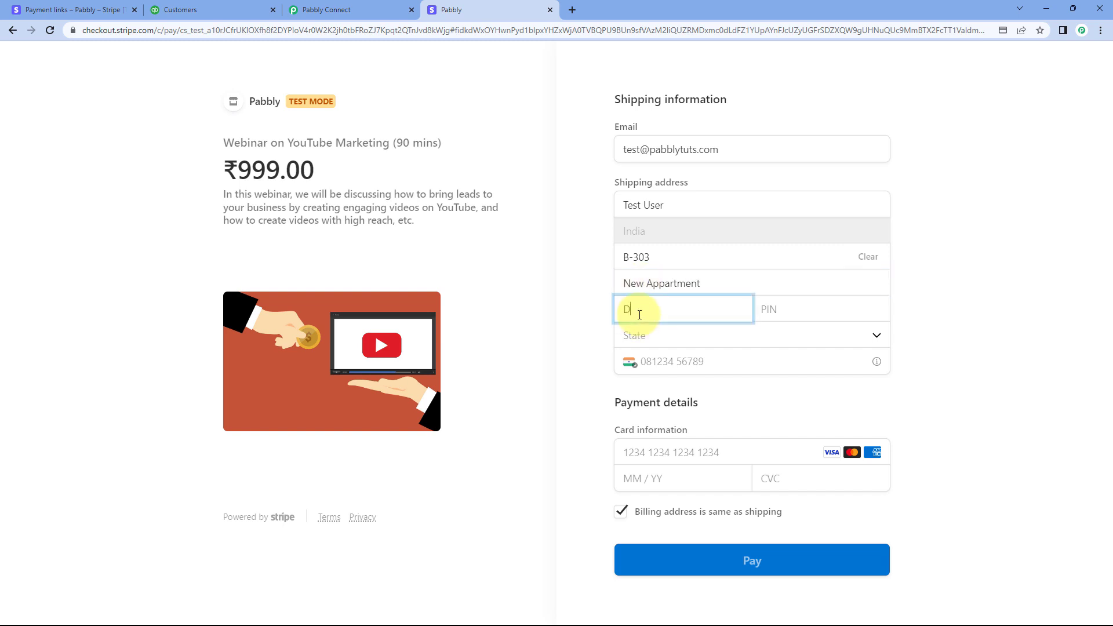
# Complete the shipping address with the postal code and state, and enter the customer's phone number
pyautogui.click(818, 311)
pyautogui.write('110001')
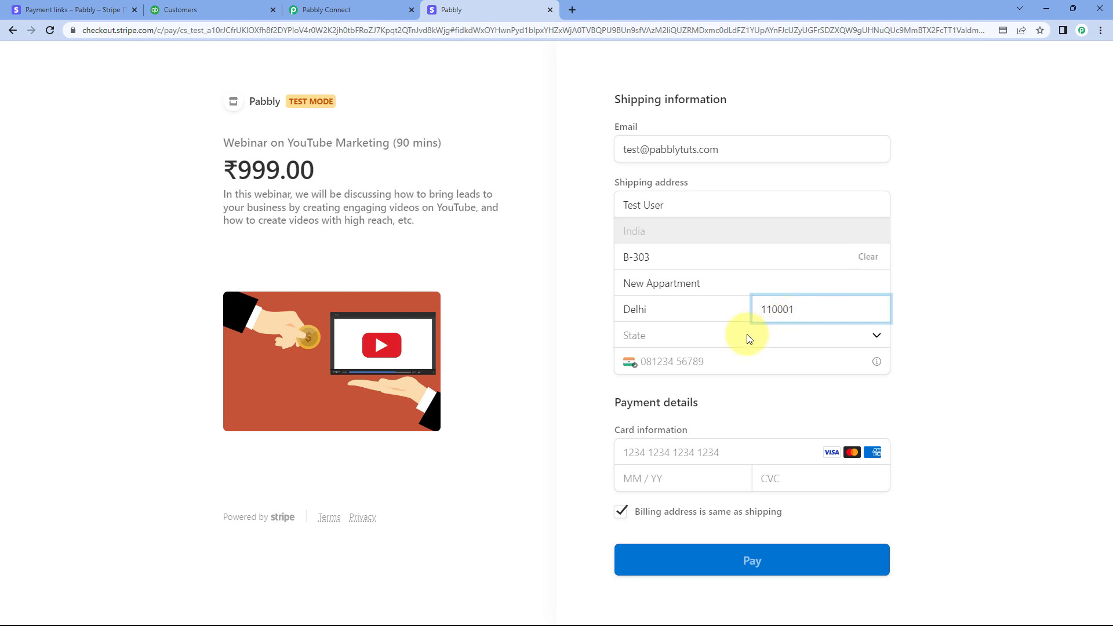
pyautogui.click(746, 335)
pyautogui.write('de')
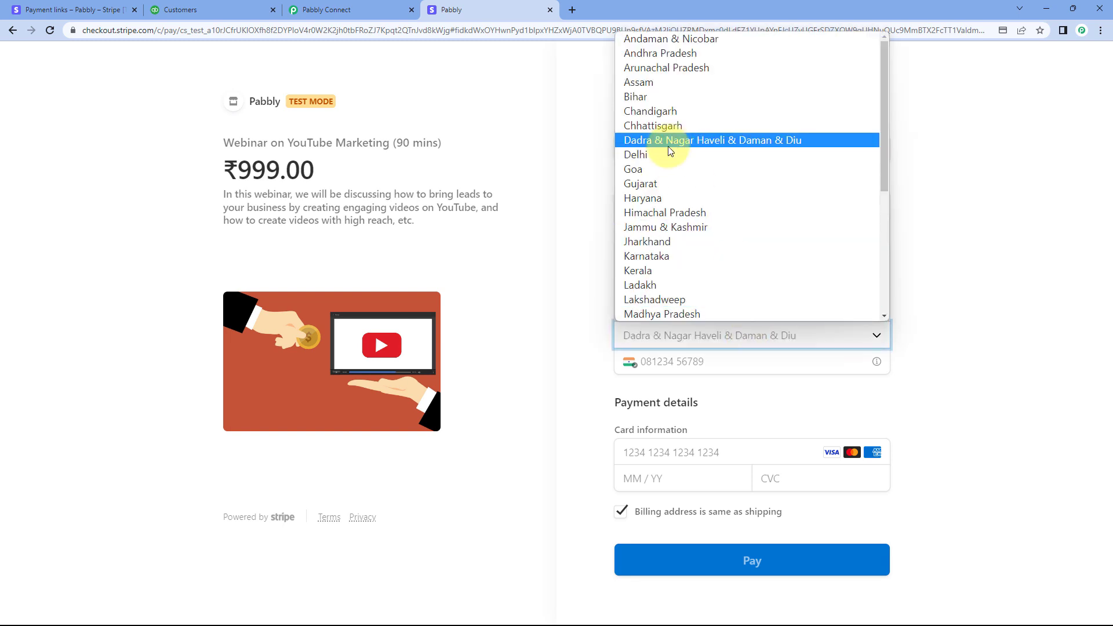
pyautogui.press('Return')
pyautogui.click(668, 361)
pyautogui.write('1234567890')
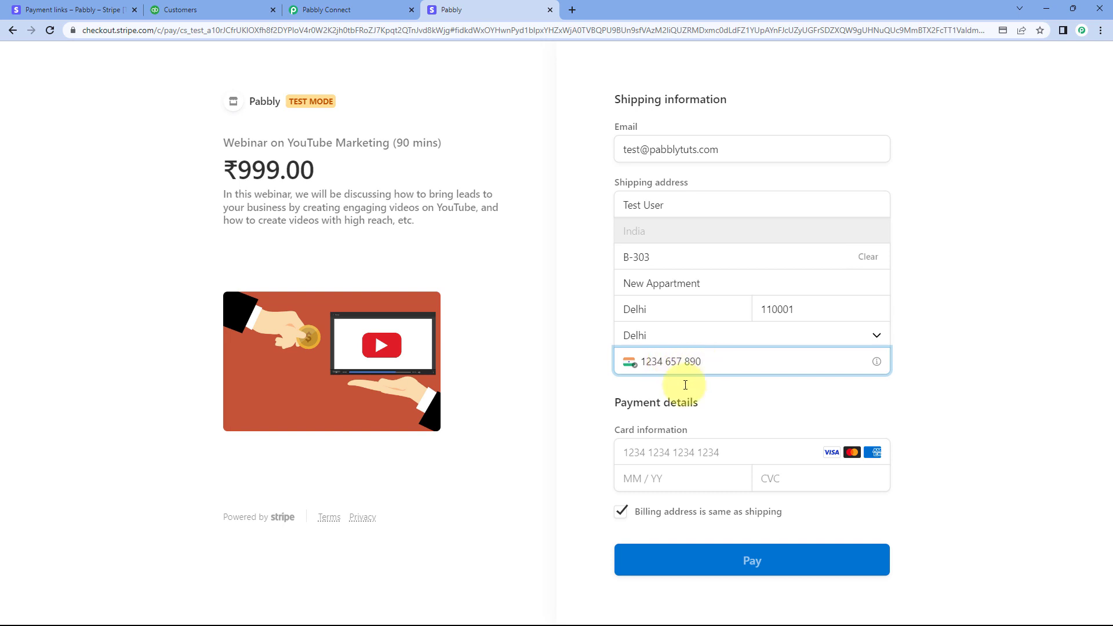
# Fill in the card number, expiry date and security code, and submit the ₹999.00 test payment
pyautogui.click(684, 455)
pyautogui.write('41')
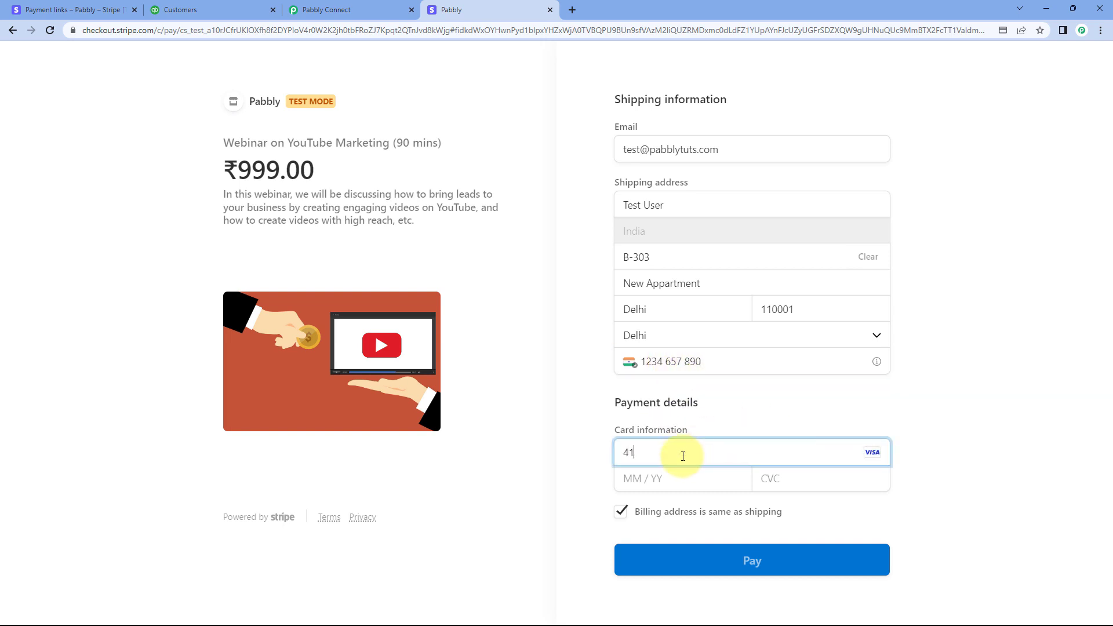
pyautogui.write('11111111111111122')
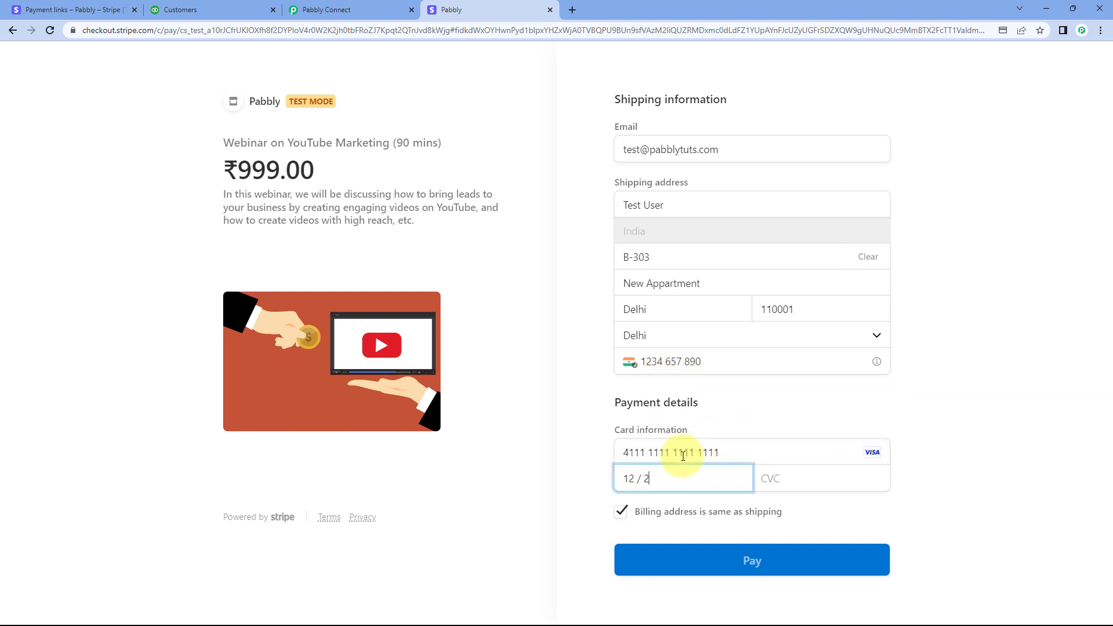
pyautogui.write('6123')
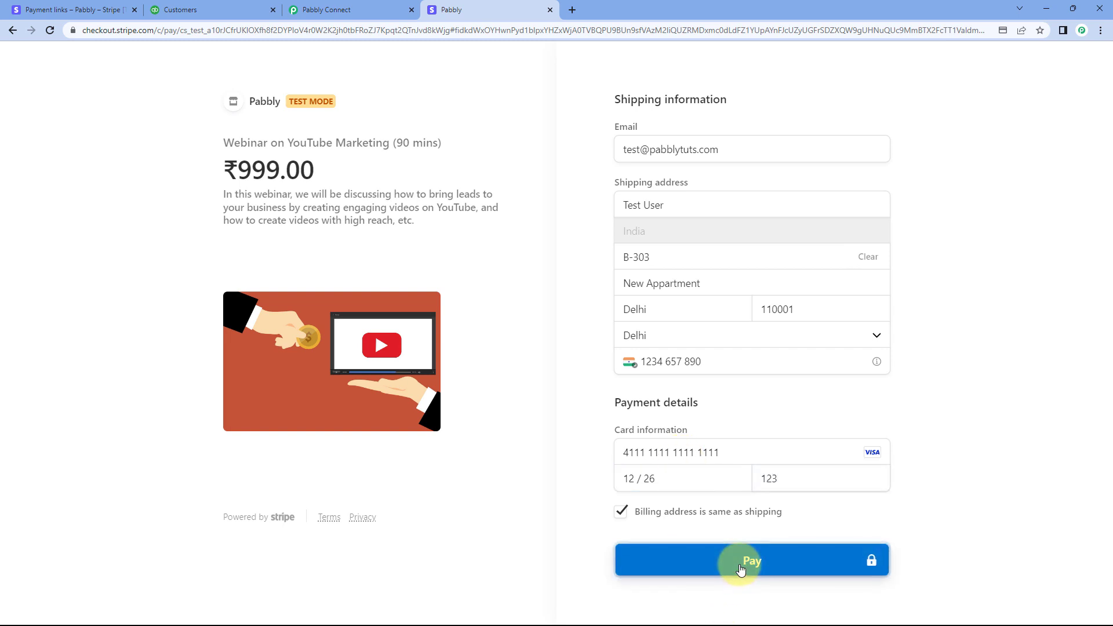
pyautogui.click(740, 567)
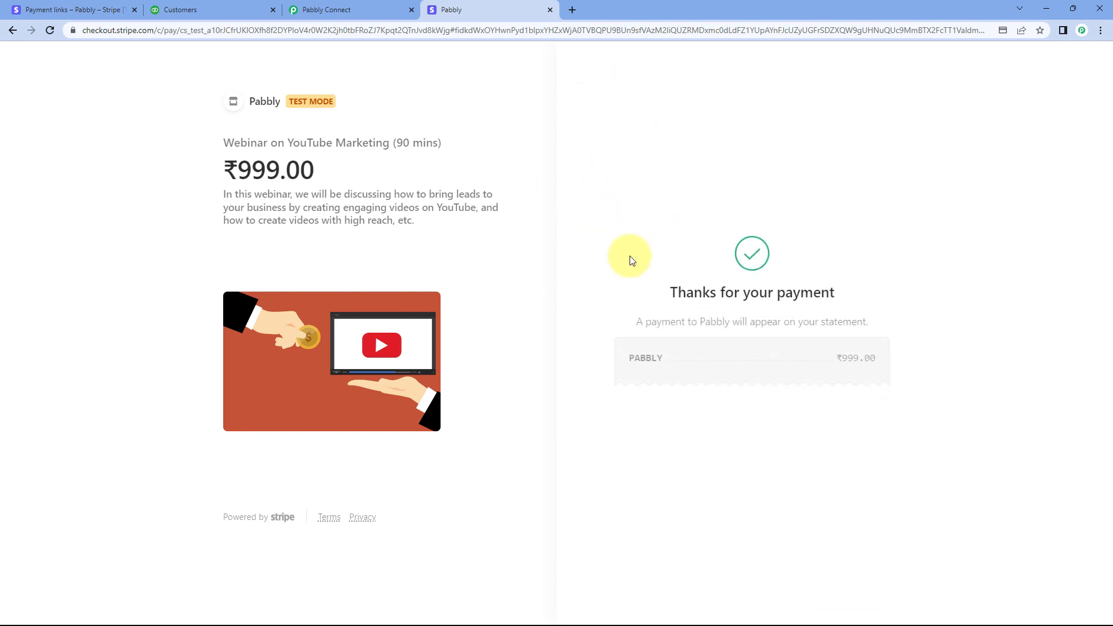
# Switch to QuickBooks and open the full customer list from the existing customer's record
pyautogui.click(234, 10)
pyautogui.click(183, 100)
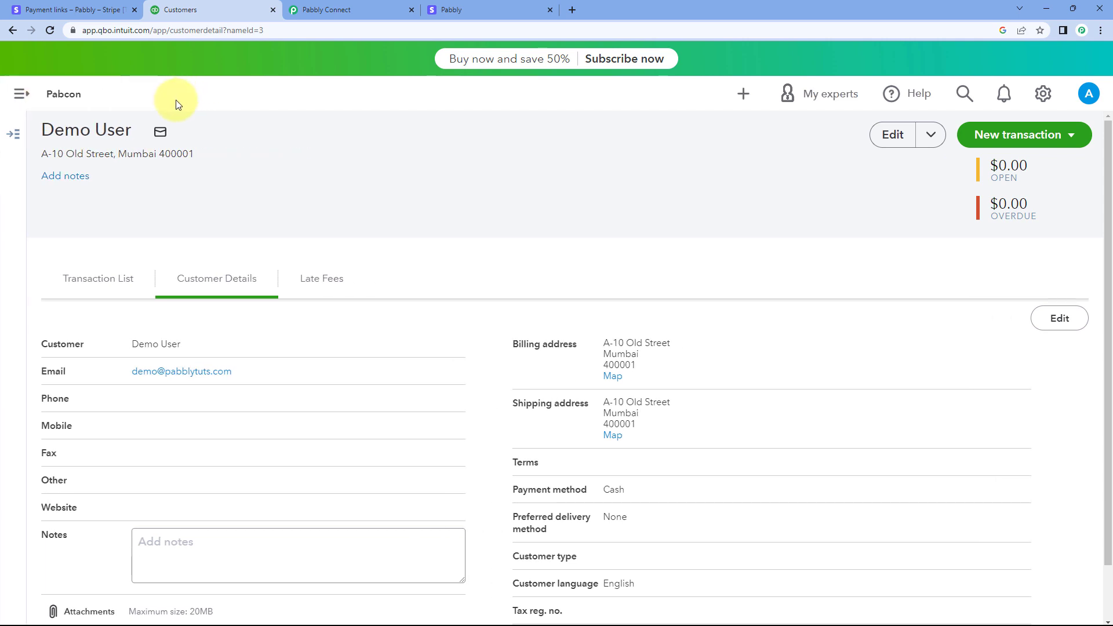
pyautogui.click(20, 98)
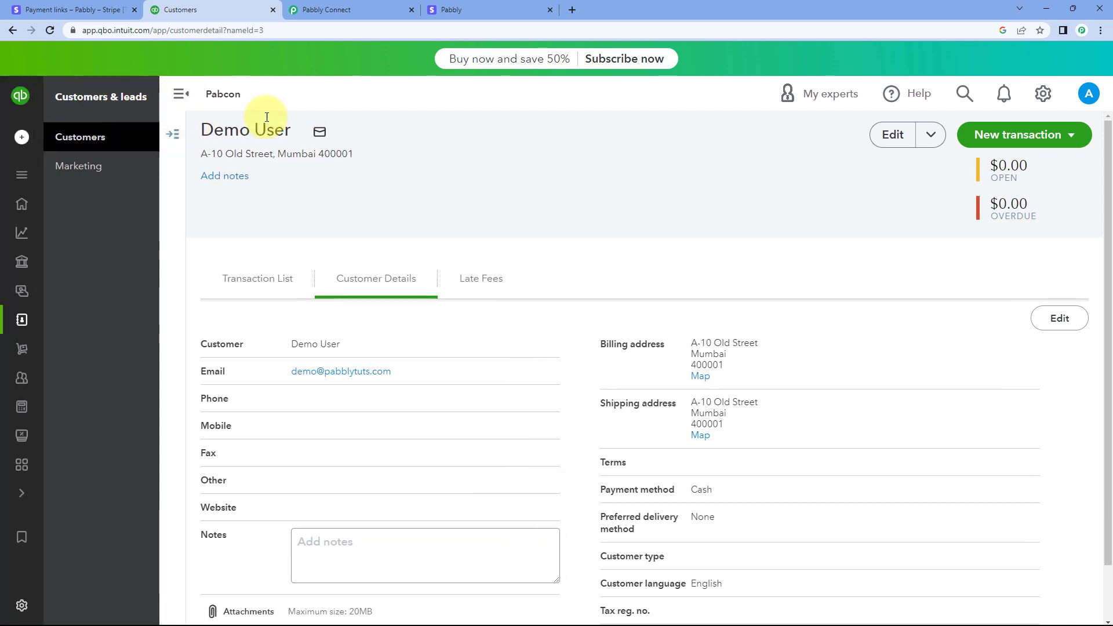
pyautogui.click(531, 7)
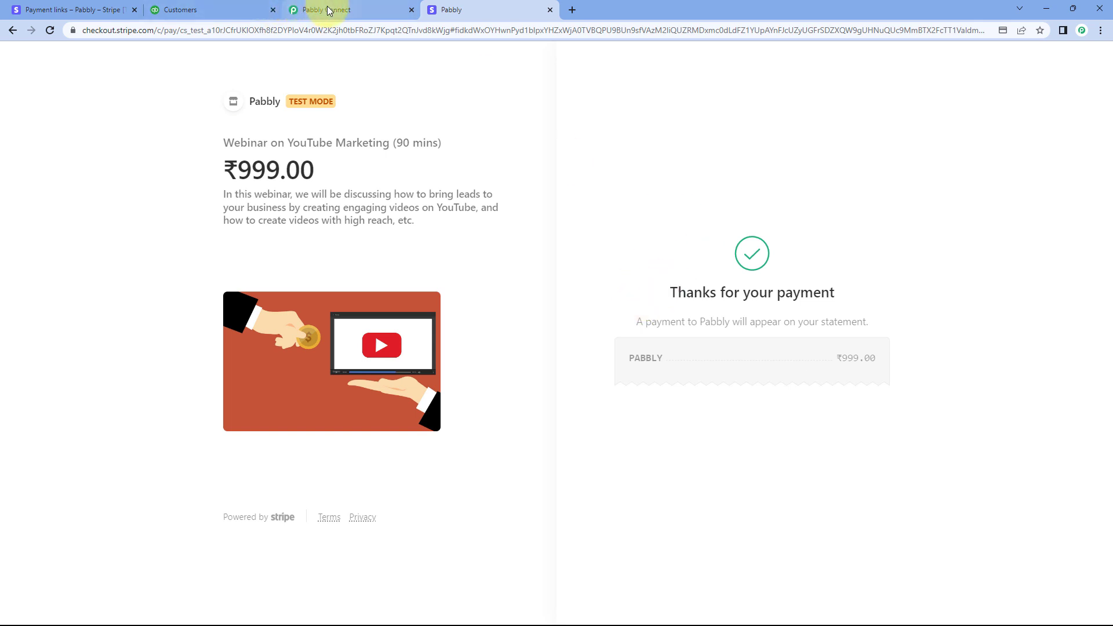
pyautogui.click(219, 11)
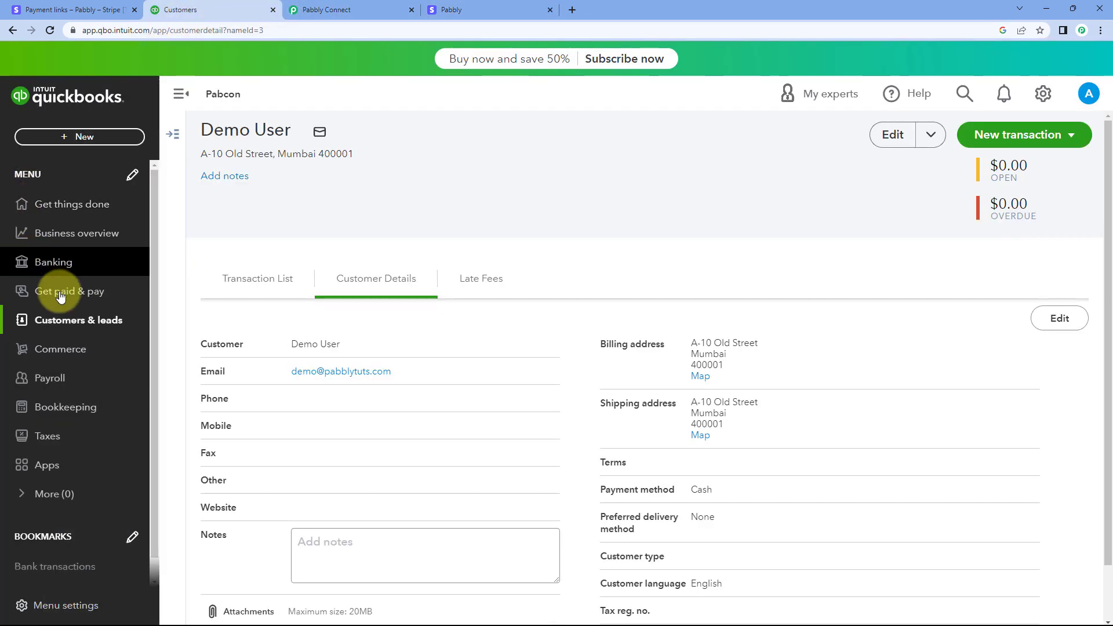
pyautogui.click(35, 319)
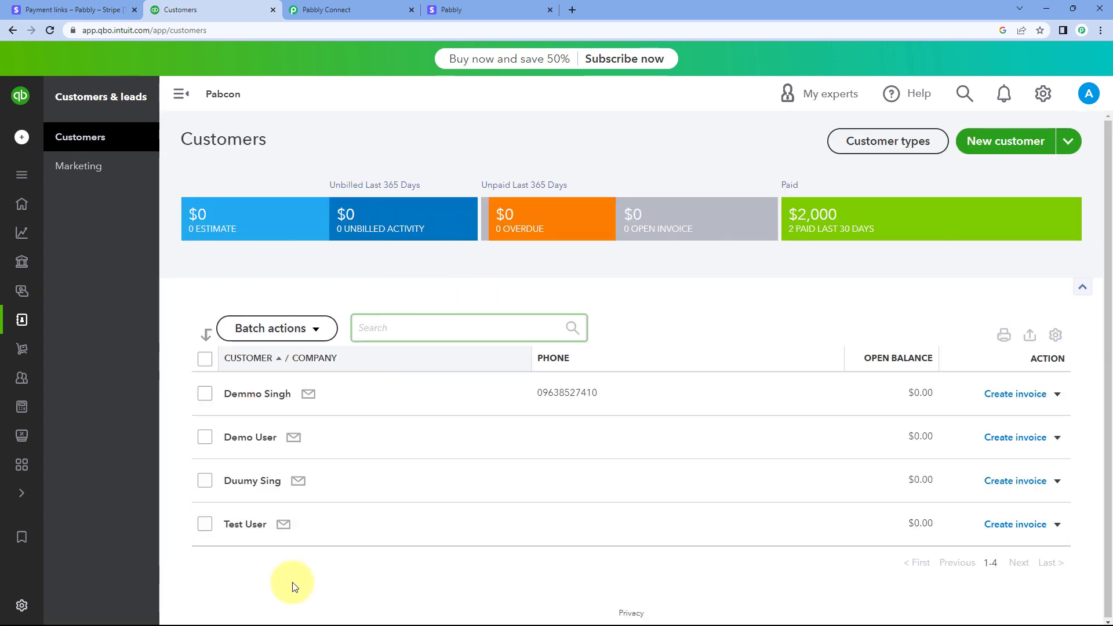
# Open the new customer's record and check the name, email and billing address in the customer details
pyautogui.click(248, 528)
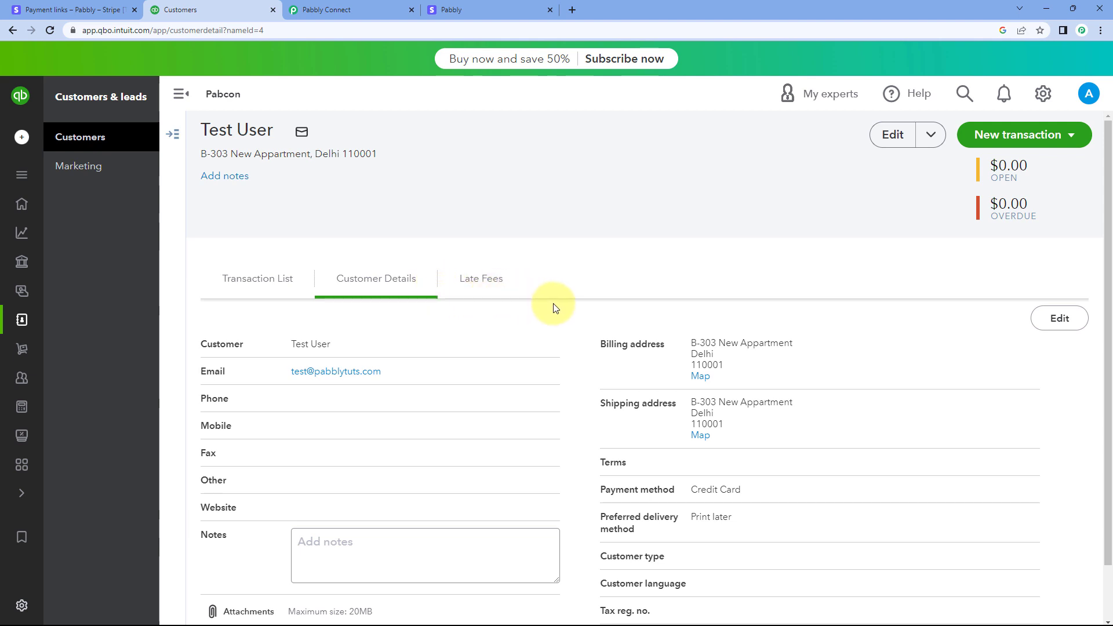
pyautogui.scroll(-1, 553, 302)
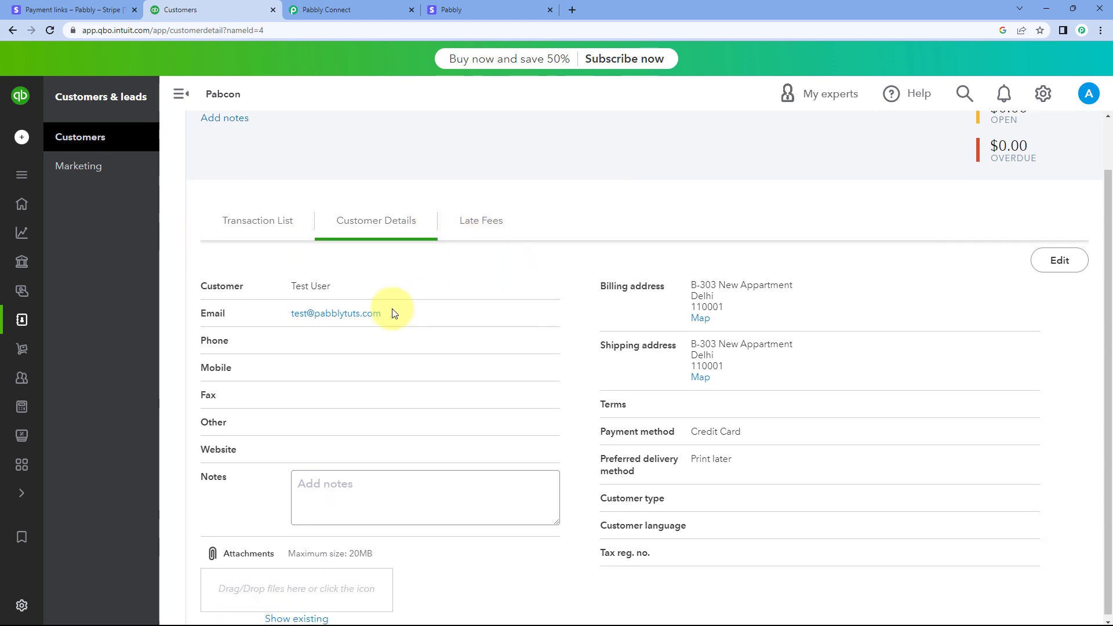
pyautogui.moveTo(372, 289); pyautogui.dragTo(253, 297)
pyautogui.moveTo(417, 314); pyautogui.dragTo(253, 319)
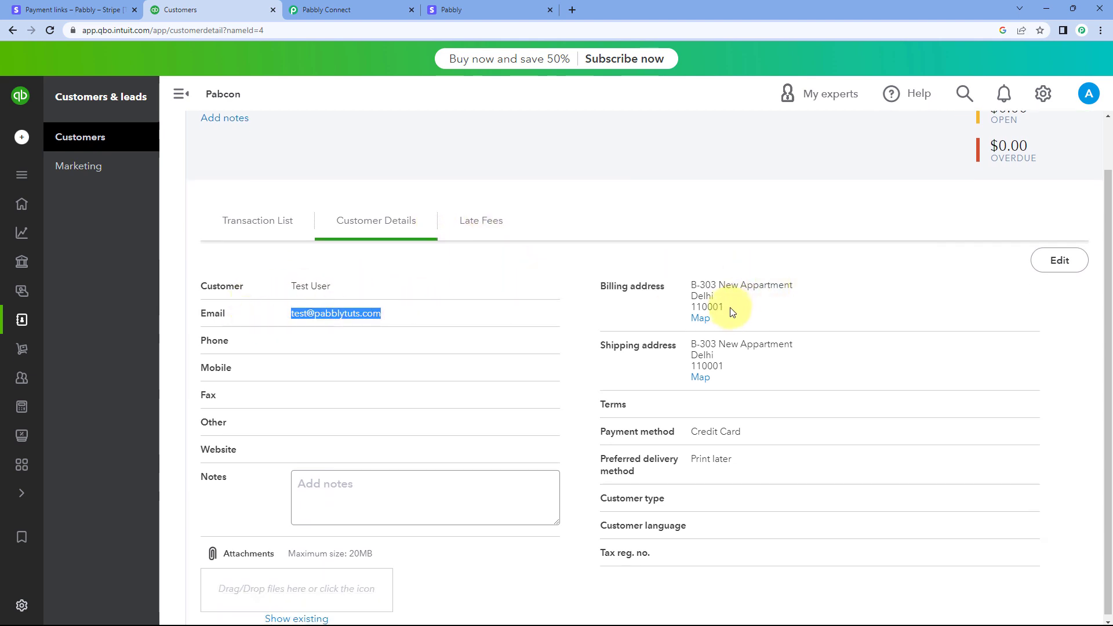
pyautogui.moveTo(729, 308); pyautogui.dragTo(678, 266)
pyautogui.click(732, 217)
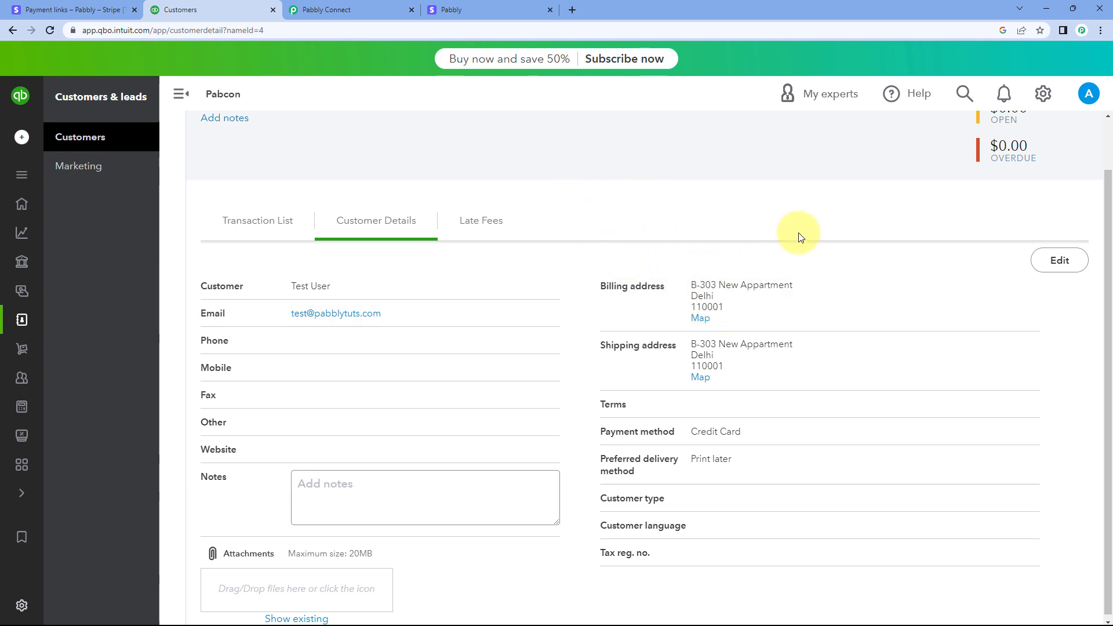
# Review the Stripe payment confirmation and the QuickBooks customer record, and return to the Stripe to QuickBooks workflow in Pabbly Connect
pyautogui.click(481, 9)
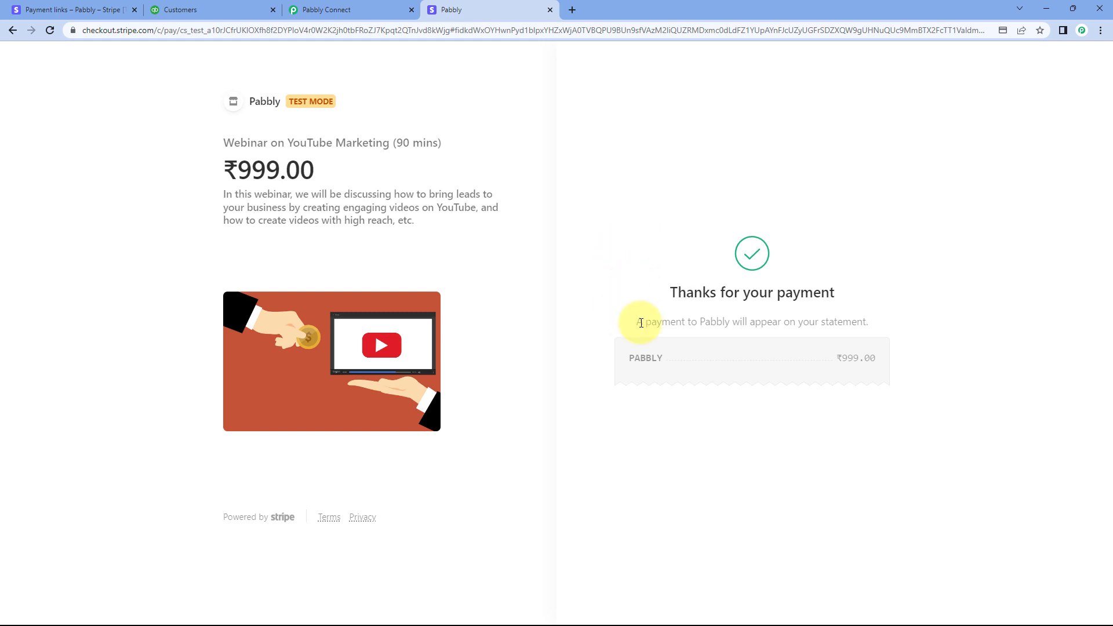
pyautogui.click(223, 10)
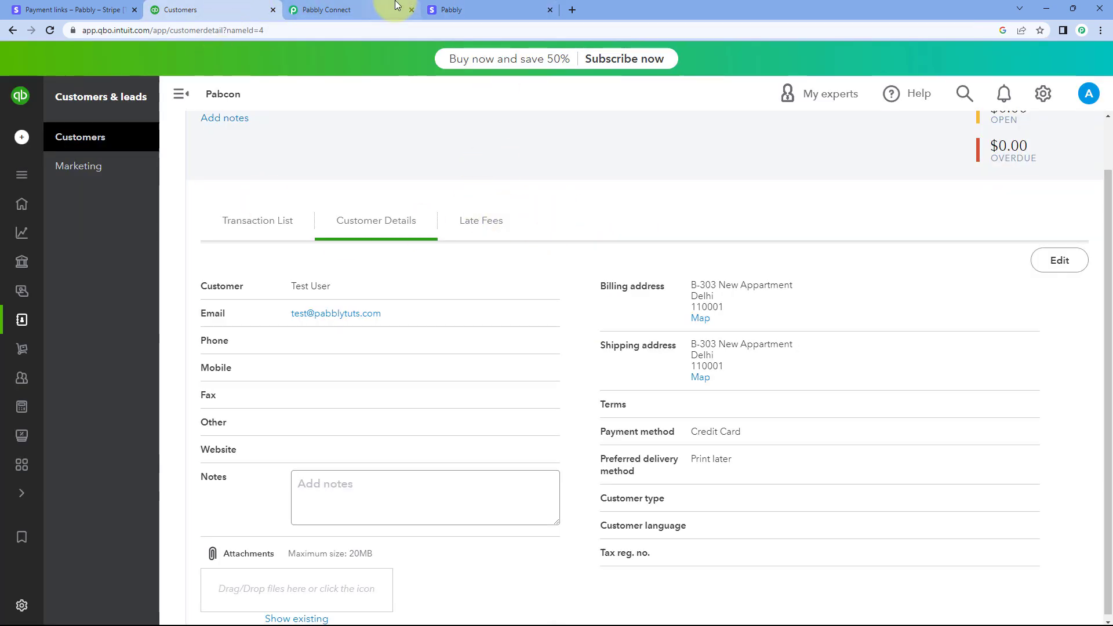
pyautogui.click(347, 9)
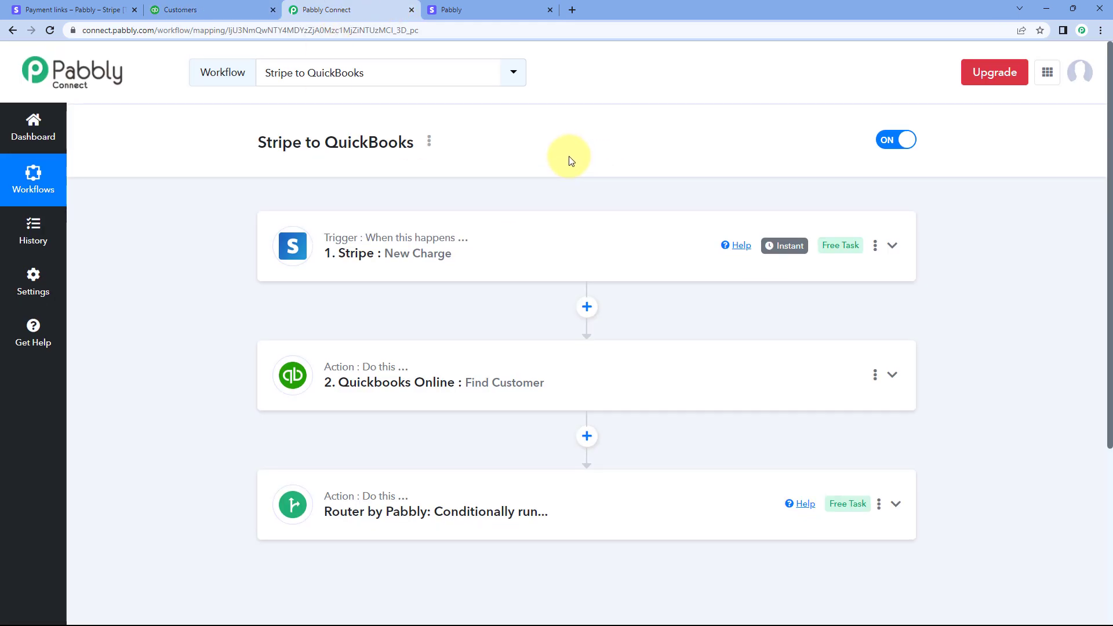